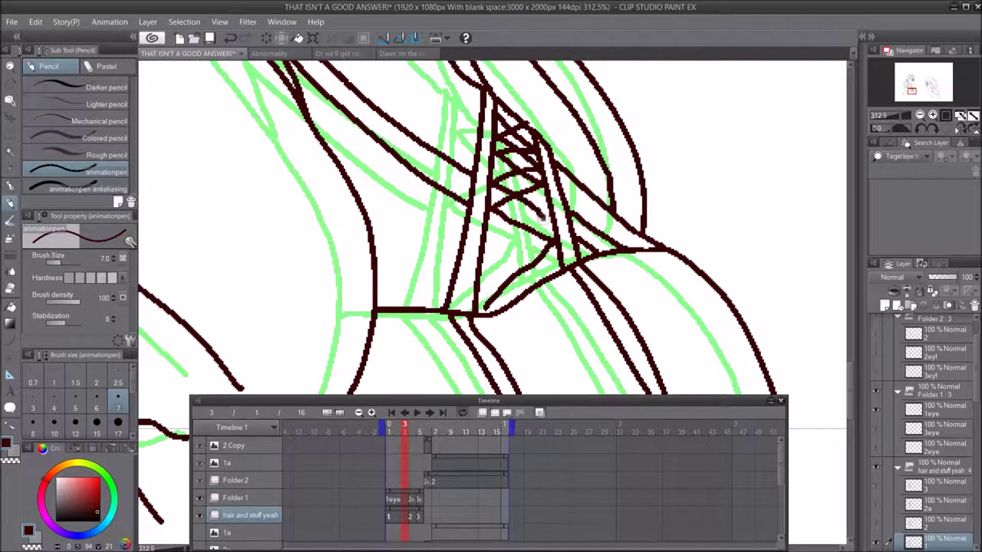
- Redraw the criss-cross bodice lacing on cel 1 of the hair and stuff yeah folder, comparing it with the lacing at frame 4
left_click(229, 38)
left_click(245, 39)
left_click(245, 38)
left_click(230, 39)
left_click(412, 427)
left_click_drag(497, 214, 493, 138)
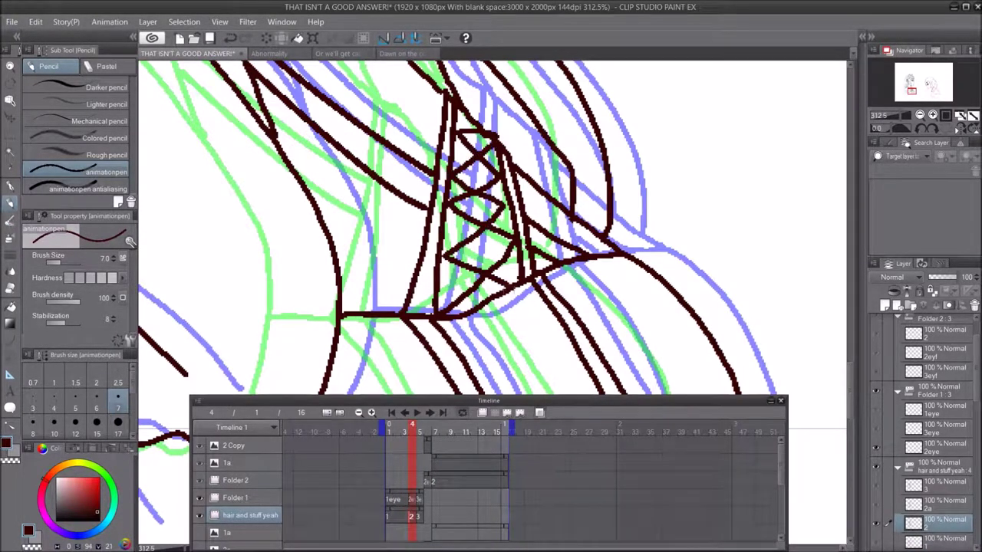
key("ctrl+Left")
mouse_move(483, 307)
left_mouse_down()
mouse_move(537, 203)
mouse_move(503, 123)
mouse_move(507, 256)
left_mouse_up()
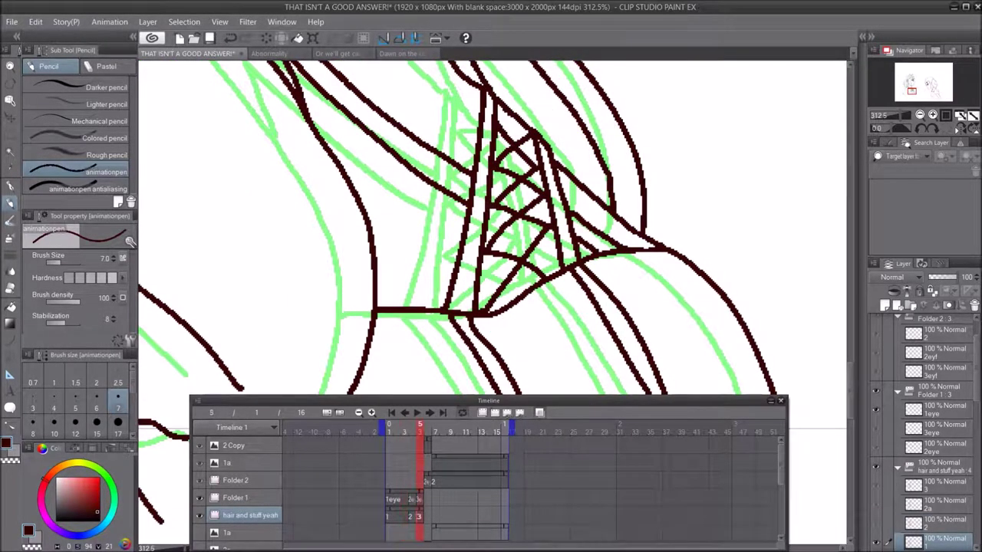
- Draw the bodice lacing on cel 3 at frame 5 and play the animation
key("ctrl+Right")
key("ctrl+Right")
mouse_move(414, 238)
left_mouse_down()
mouse_move(392, 142)
mouse_move(395, 115)
mouse_move(430, 292)
left_mouse_up()
key("ctrl+0")
left_click(421, 412)
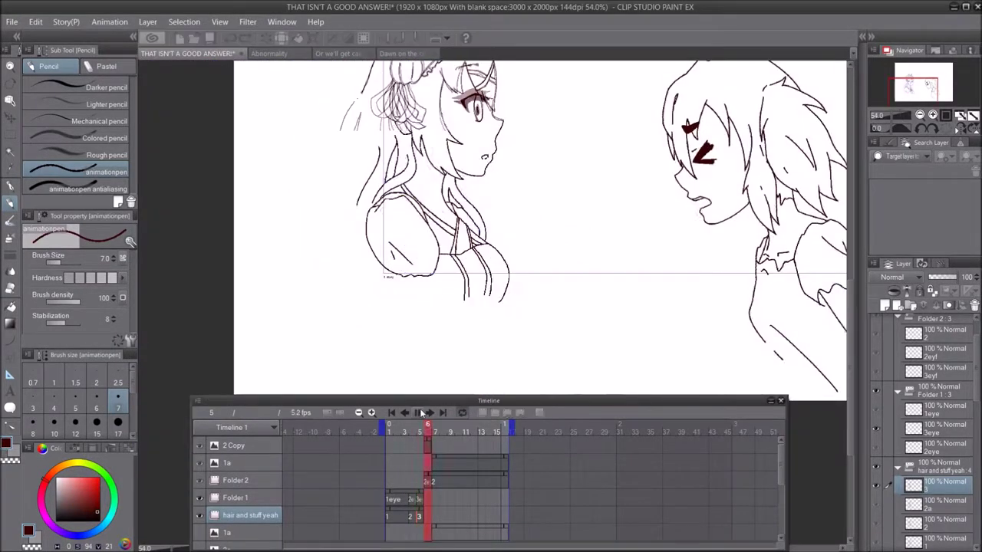
- Draw the criss-cross bodice lacing on layer 1a at frame 7 with the animationpen
left_click(434, 425)
left_click(199, 481)
left_click(200, 480)
left_click(200, 464)
left_click(200, 463)
left_click(479, 242, "ctrl+shift")
scroll(478, 242, "up", 12)
mouse_move(311, 365)
left_mouse_down()
mouse_move(427, 198)
mouse_move(343, 60)
left_mouse_up()
scroll(477, 244, "down", 2)
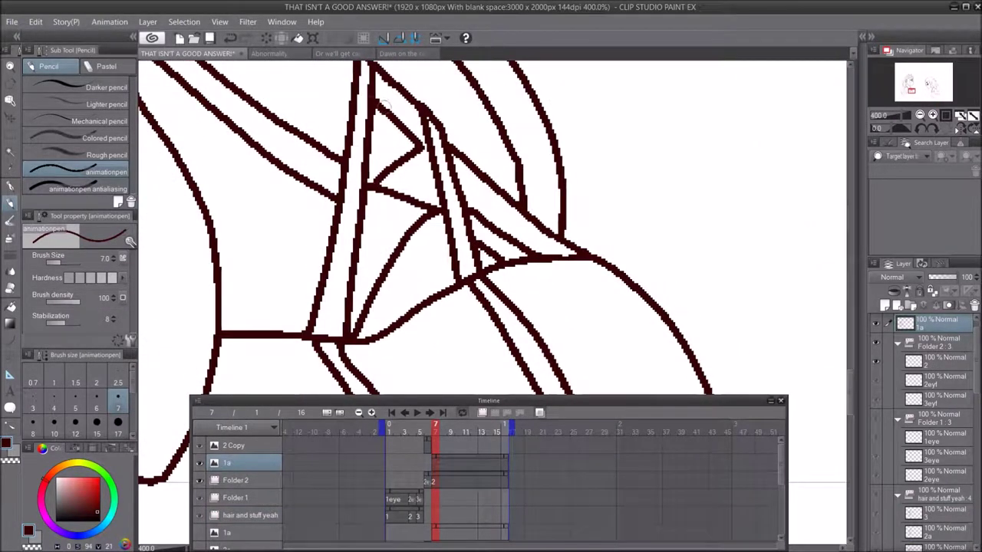
left_click_drag(376, 138, 439, 300)
key("e")
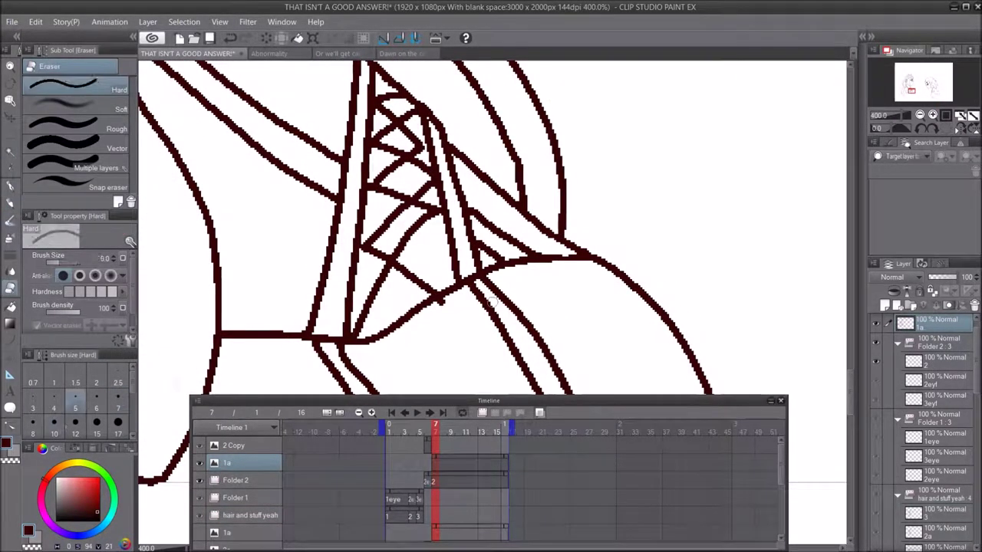
scroll(449, 305, "down", 6)
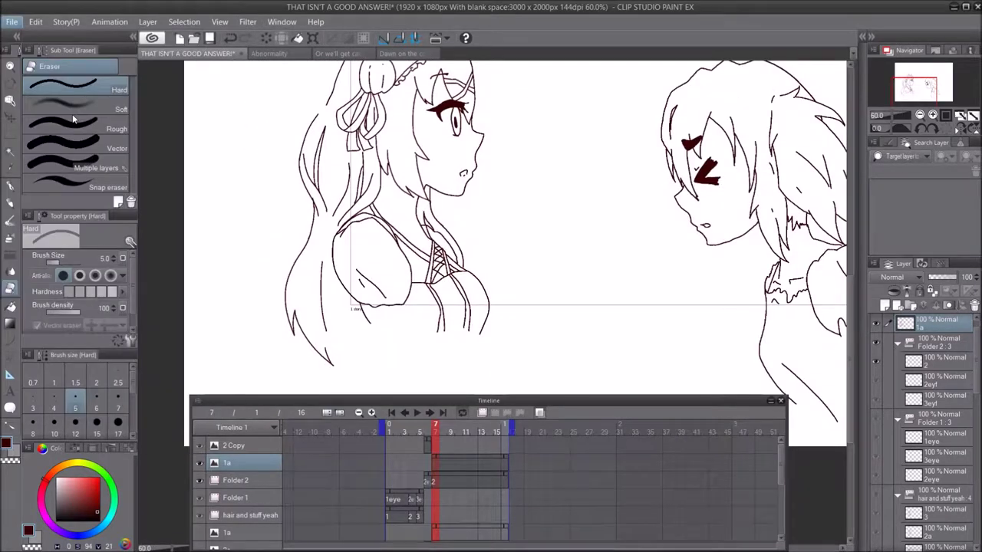
- Save the animation file and play the animation back
key("ctrl+s")
scroll(289, 236, "down", 2)
left_click(418, 413)
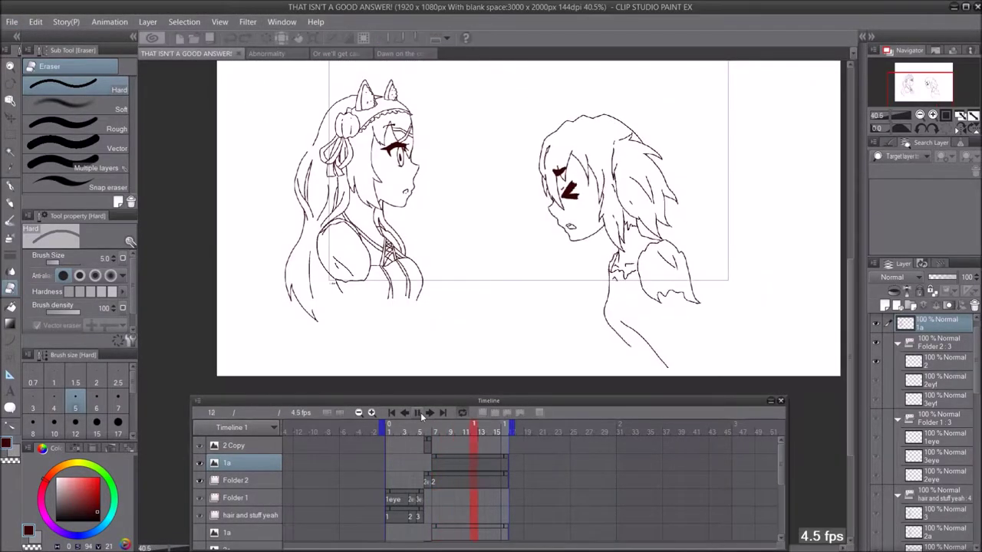
left_click(419, 413)
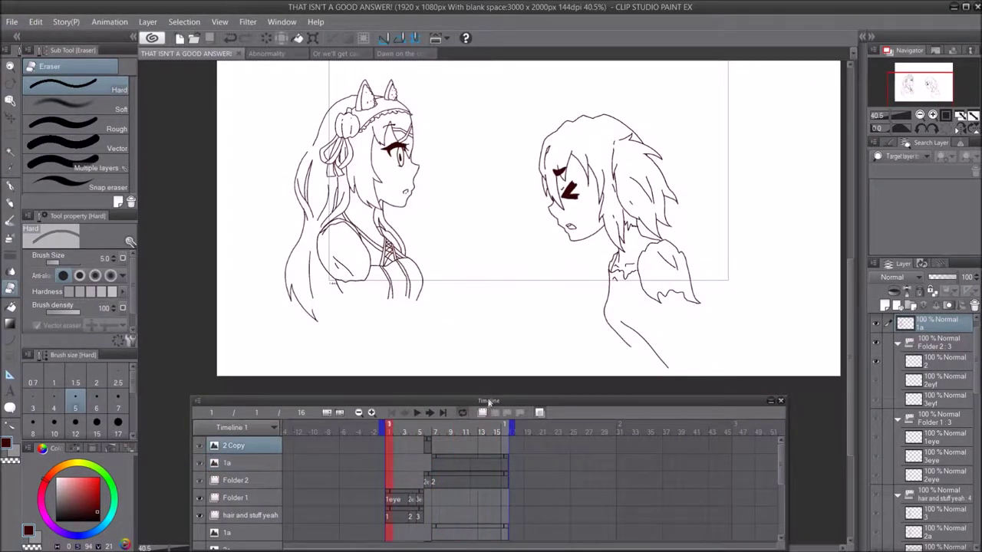
- Create two animation folders named "t eyes" and "a eyes"
key("ctrl+g")
double_click(252, 446)
type("t eyes")
key("Return")
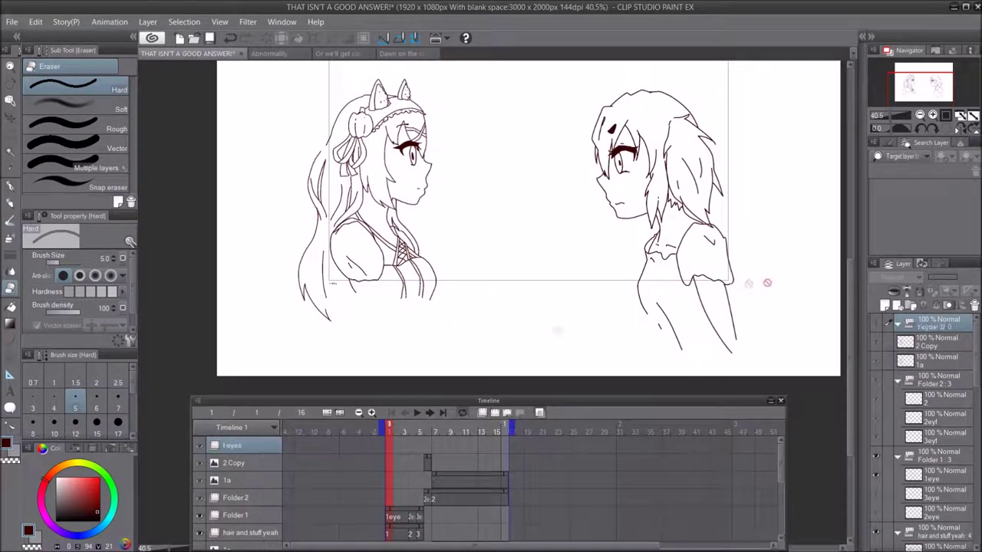
left_click(482, 412)
double_click(271, 447)
type("a eyes")
key("Return")
- Add a first cel at frame 1 to both the a eyes and t eyes folders
left_click(497, 413)
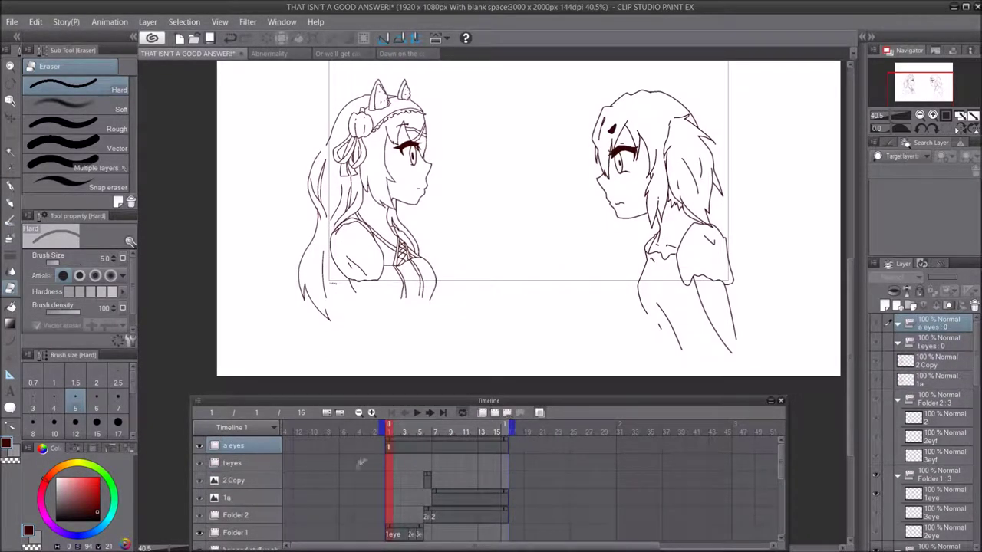
left_click(265, 463)
left_click(499, 413)
- Open Akii's eyes_00001.jpg as a color reference and pick the blue-grey of its iris
left_click(402, 53)
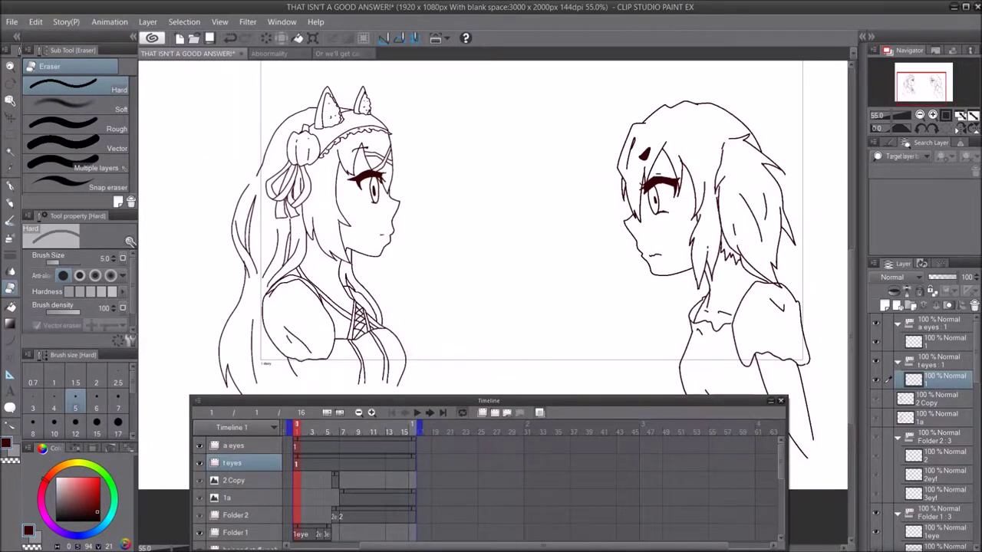
scroll(808, 190, "up", 1)
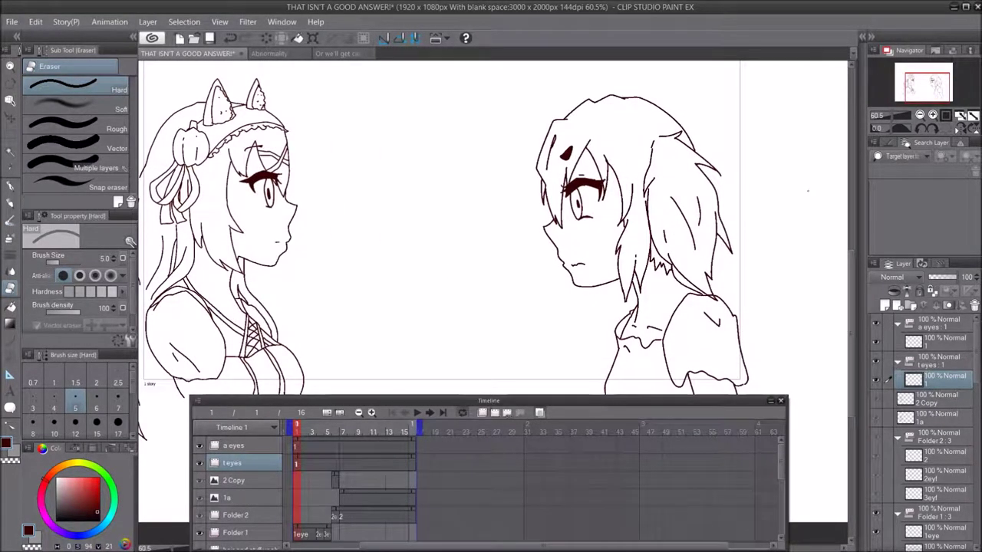
scroll(308, 506, "down", 2)
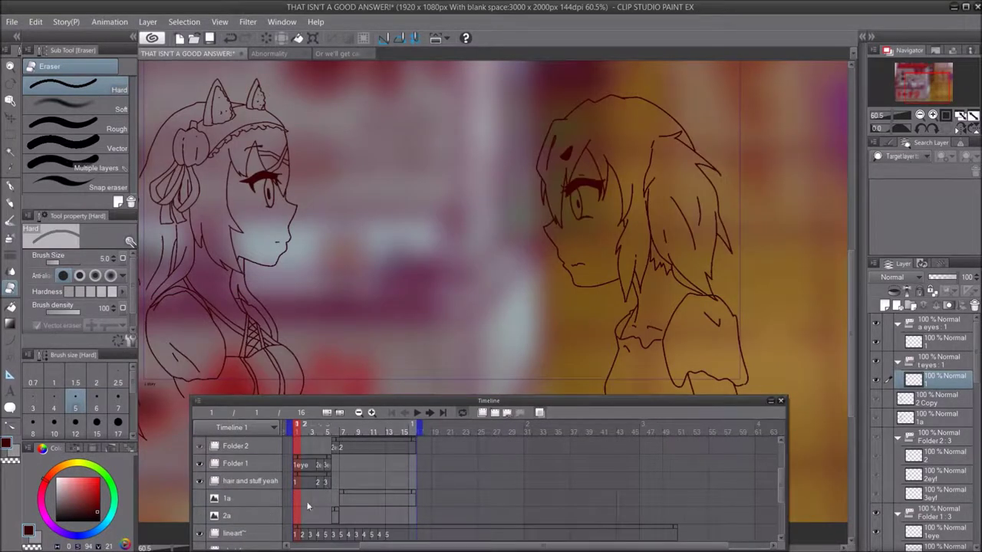
left_click(11, 22)
left_click(39, 66)
scroll(40, 115, "up", 5)
left_click(445, 29)
type("akii")
left_click(254, 197)
left_click(383, 286)
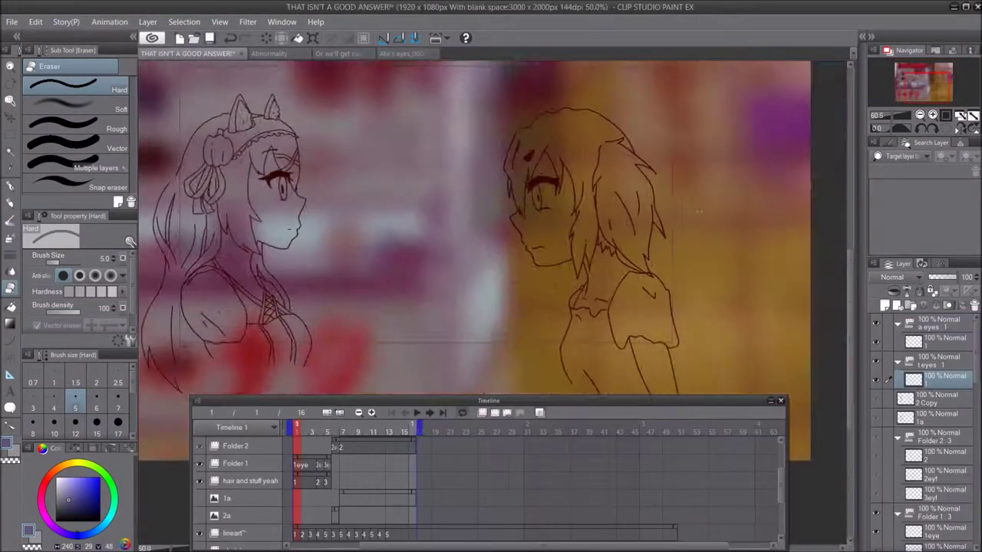
- Fill the right character's iris blue-grey on the a eyes cel at frame 1 and move that folder below the lineart folder
scroll(637, 197, "up", 10)
scroll(353, 453, "up", 4)
left_click(266, 447)
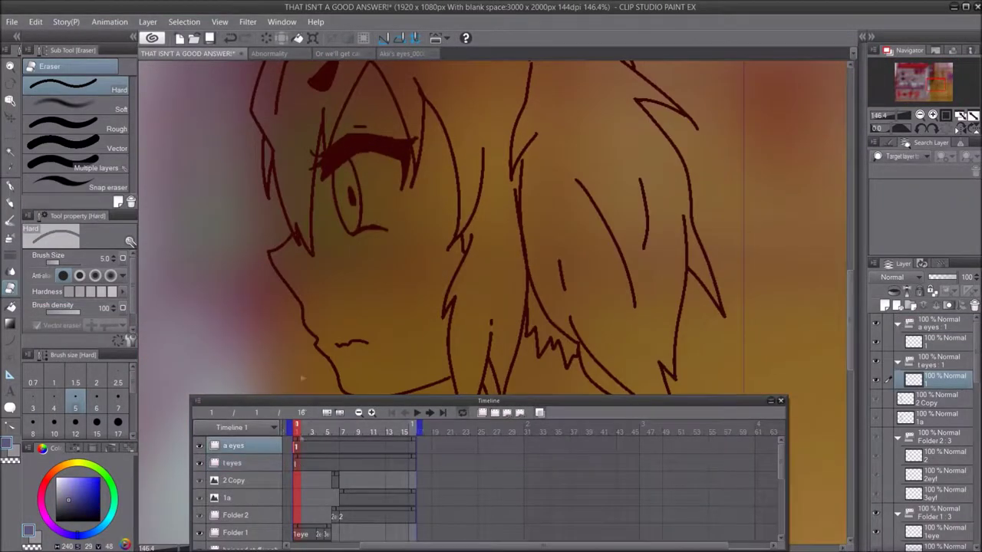
scroll(338, 230, "up", 2)
key("g")
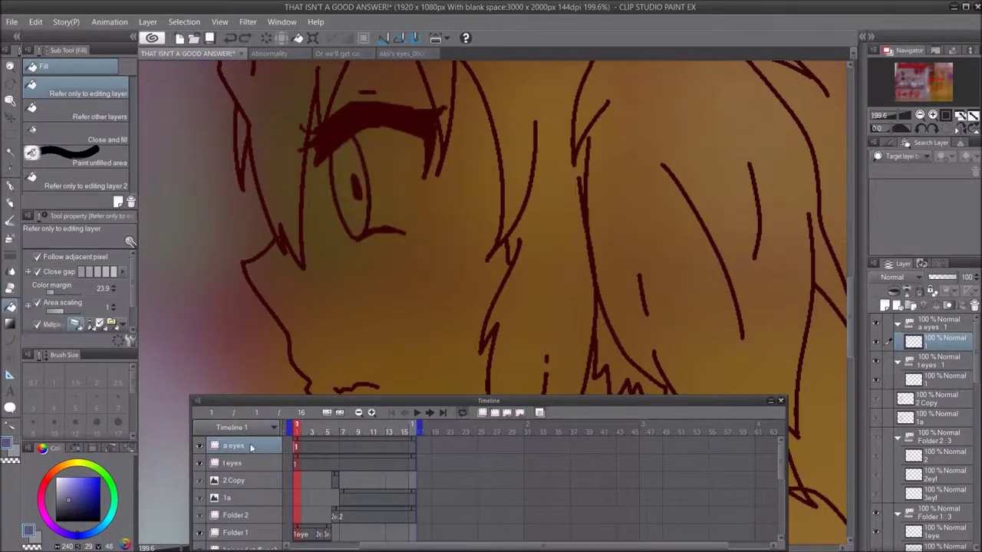
mouse_move(251, 447)
left_mouse_down()
mouse_move(257, 546)
mouse_move(276, 519)
left_mouse_up()
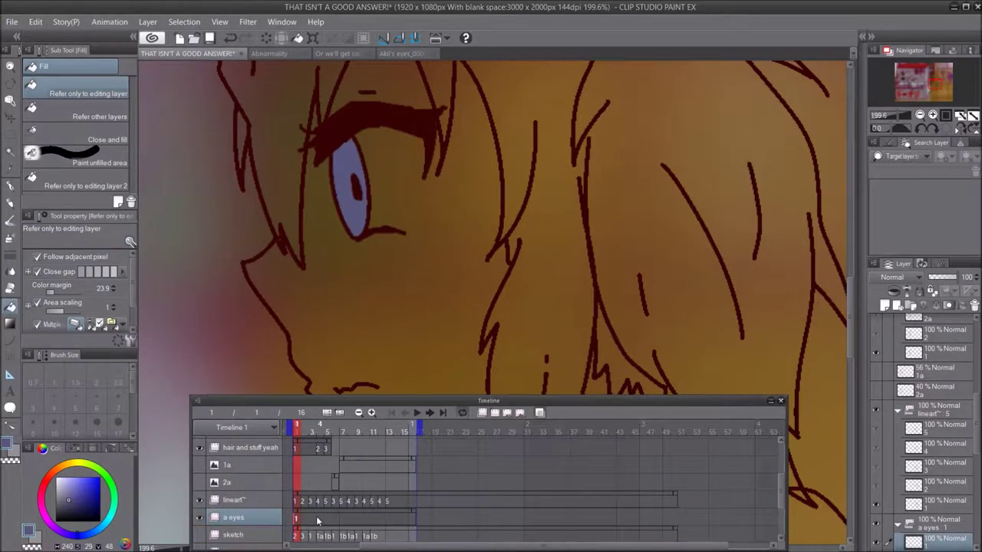
- Add new cels 2 to 5 to the a eyes folder at frames 2 to 5
left_click(304, 519)
left_click(312, 519)
left_click(495, 413)
scroll(520, 217, "down", 3)
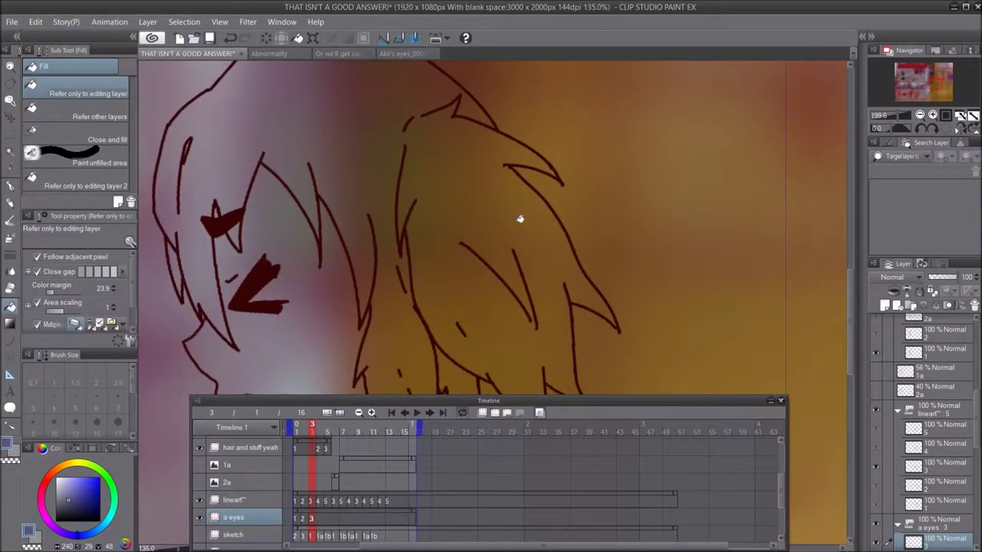
left_click(321, 520)
left_click(495, 413)
- Assign existing cels 3, 4 and 5 to frames 6 through 13 of the a eyes folder and save the file
right_click(339, 519)
left_click(357, 465)
right_click(345, 519)
left_click(362, 475)
right_click(352, 520)
left_click(360, 464)
right_click(361, 519)
left_click(364, 451)
right_click(367, 520)
left_click(372, 452)
right_click(368, 519)
left_click(373, 451)
right_click(374, 520)
left_click(391, 476)
right_click(382, 520)
left_click(393, 465)
right_click(390, 519)
left_click(401, 475)
left_click(12, 24)
left_click(53, 117)
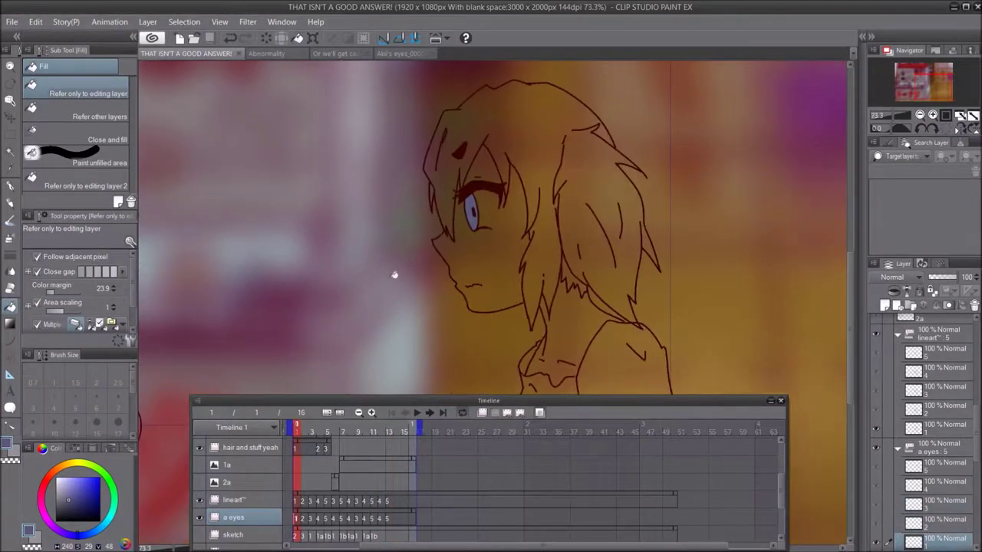
- Turn off onion skin, hide the colored background, and fill the right character's iris blue-grey at frame 2
scroll(468, 241, "up", 2)
key(".")
scroll(467, 245, "up", 5)
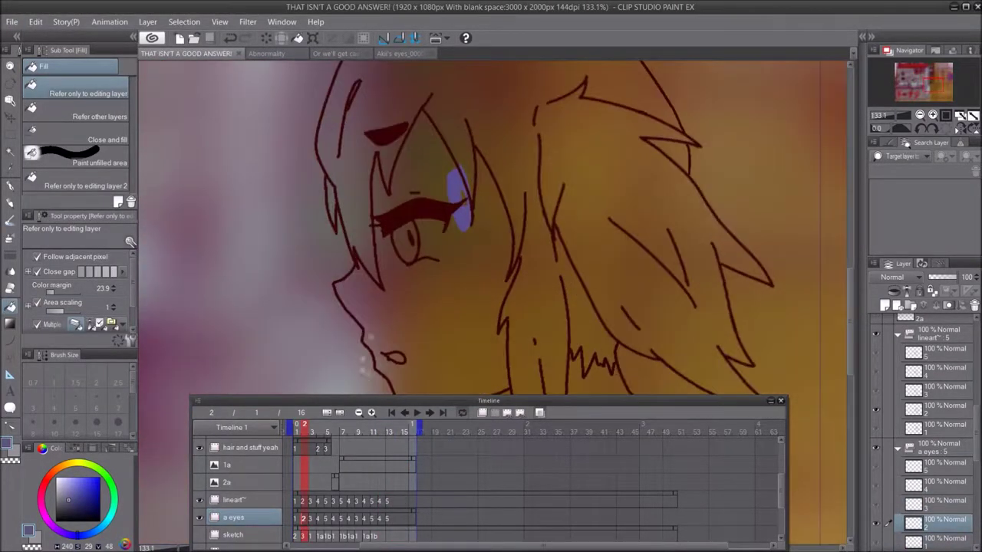
left_click(540, 415)
scroll(395, 237, "up", 2)
left_click(438, 254)
left_click(229, 40)
scroll(227, 493, "down", 2)
left_click(200, 541)
left_click(407, 250)
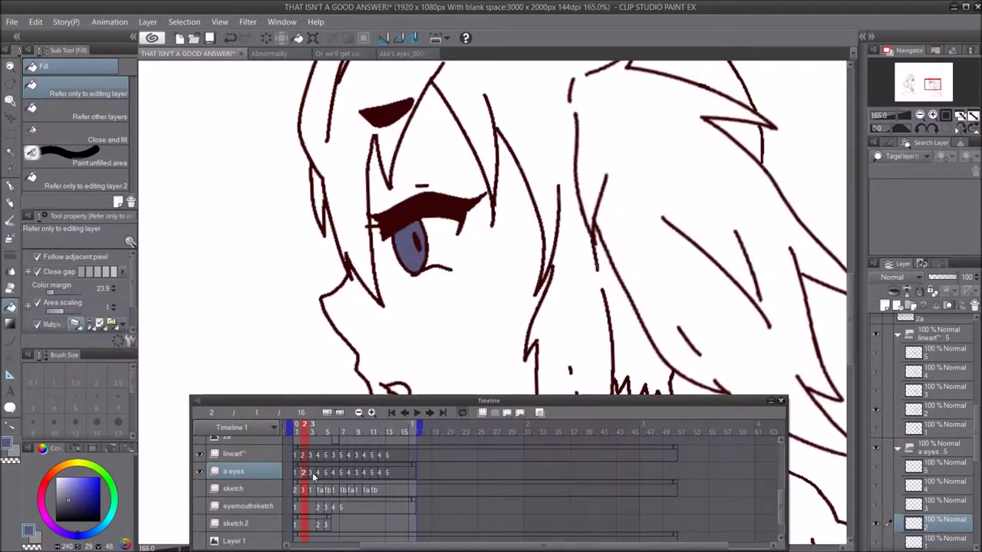
- Paint a light blue area at the lower end of the right character's iris at frame 2 with the animationpen
left_click(312, 472)
left_click(322, 475)
left_click(329, 474)
key("Right")
key("Right")
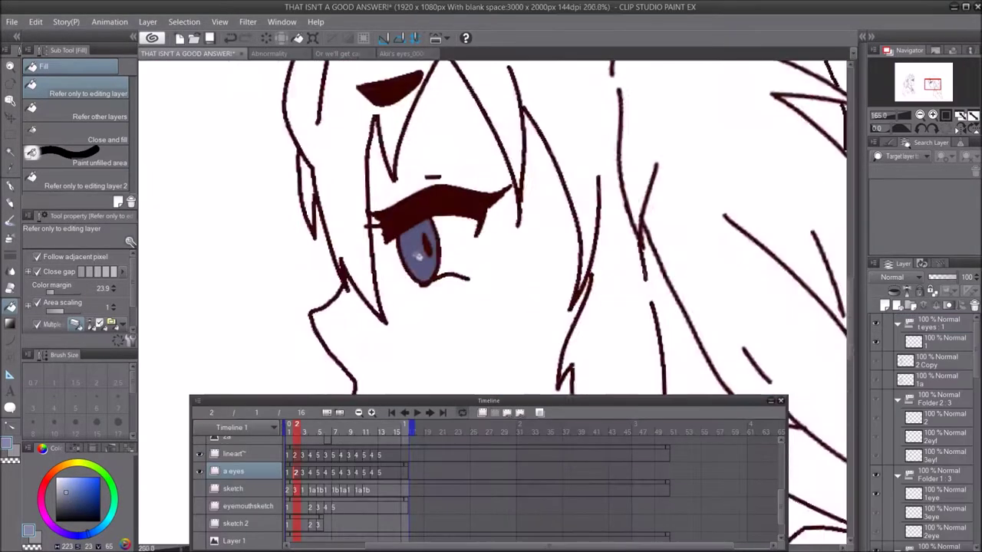
scroll(435, 277, "up", 2)
key("p")
left_click_drag(422, 282, 442, 280)
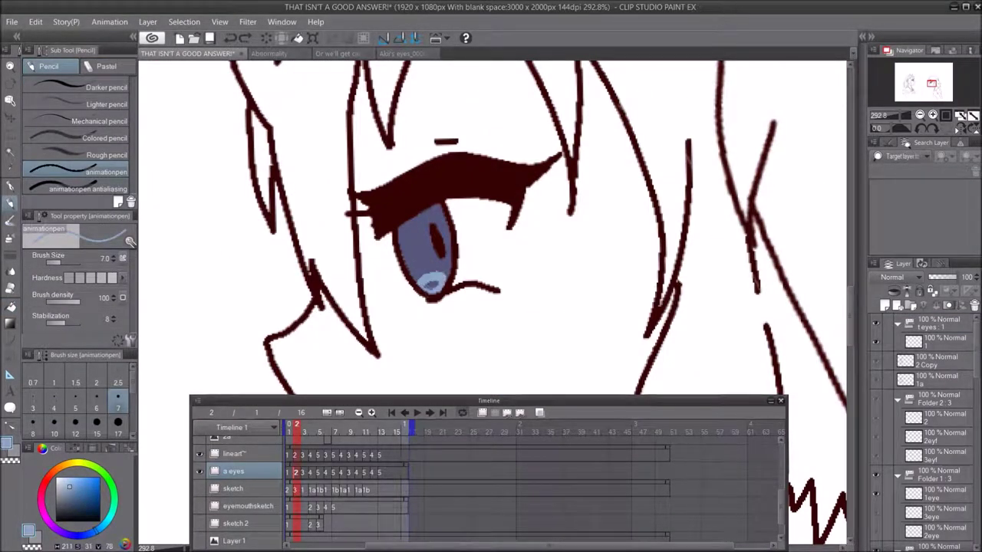
- At frame 1, paint the iris's lower end light blue and its upper part dark purple, using brush size 8
key("bracketright")
left_click(289, 473)
mouse_move(541, 208)
left_mouse_down()
mouse_move(554, 221)
mouse_move(552, 210)
left_mouse_up()
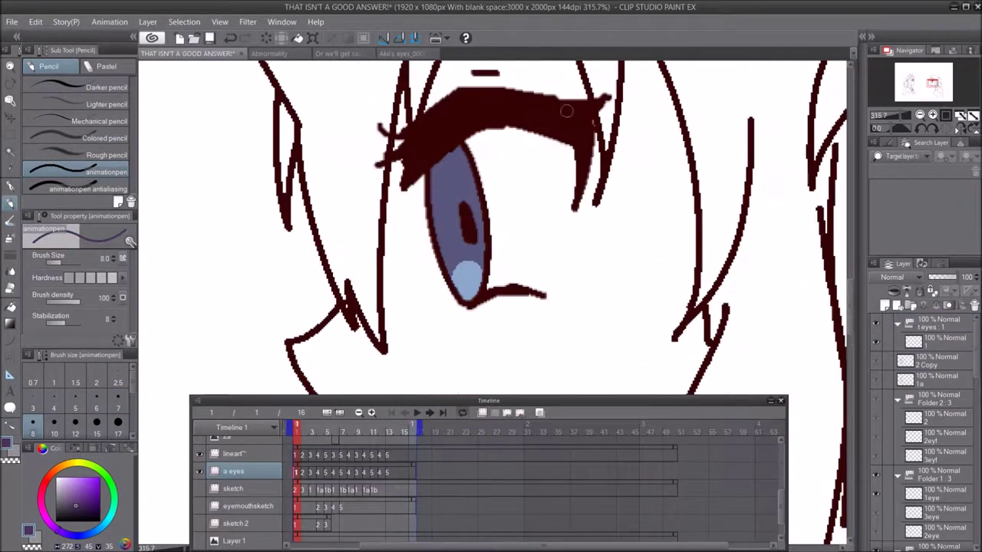
key("g")
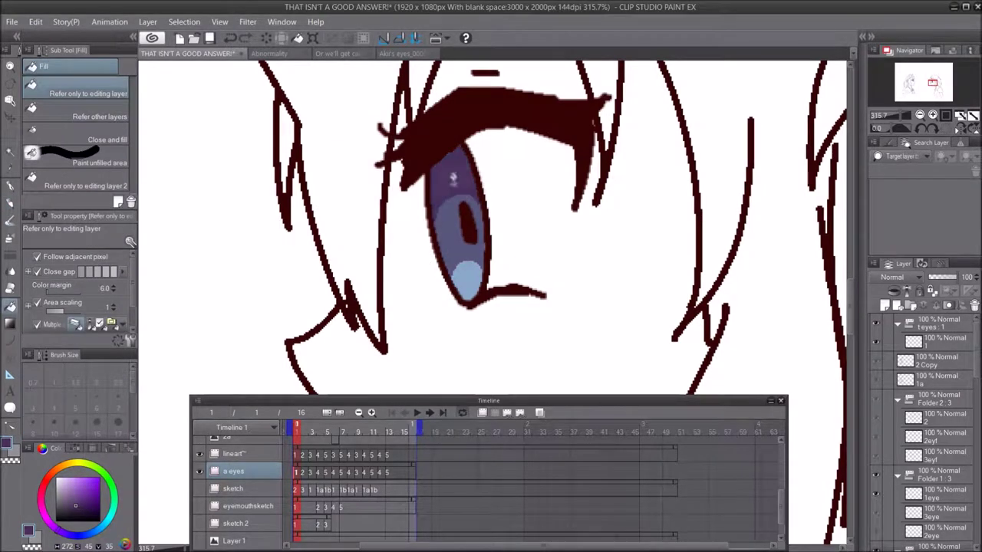
- Draw a dark purple arc across the frame 2 iris and fill the area above it with the same color
left_click(304, 472)
key("p")
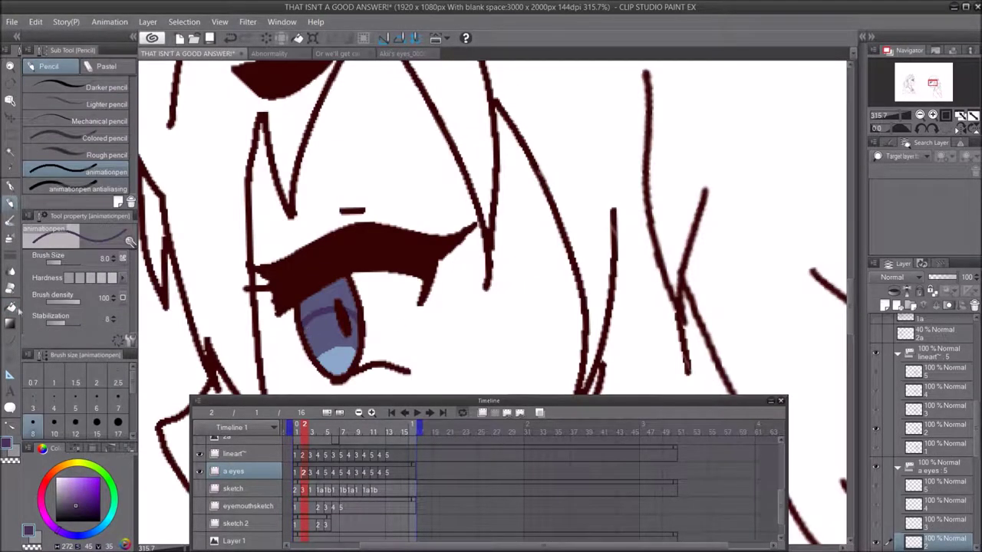
left_click(11, 306)
- Add a white highlight to the right character's iris at frame 2, consulting the Akii's eyes_00001.jpg reference
left_click(400, 54)
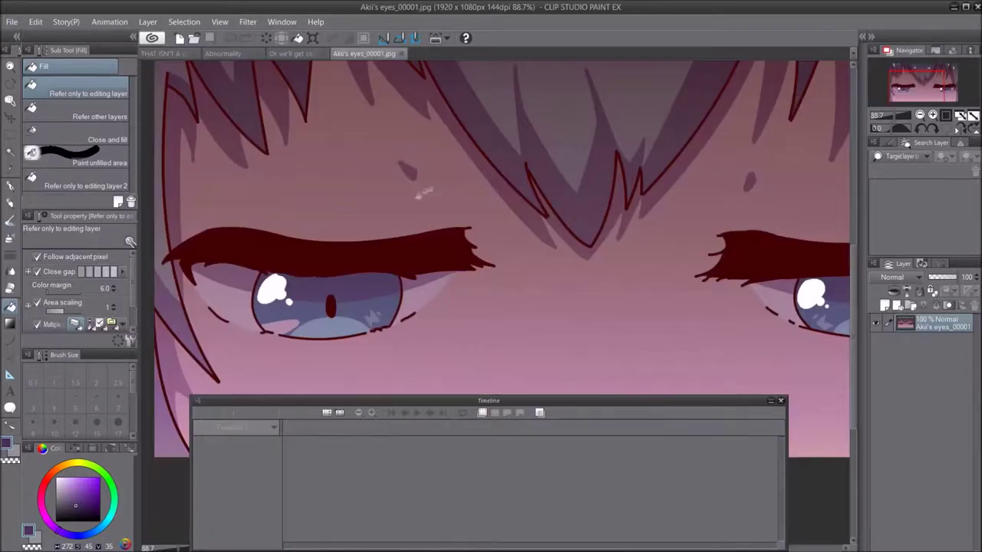
left_click(159, 55)
left_click(289, 473)
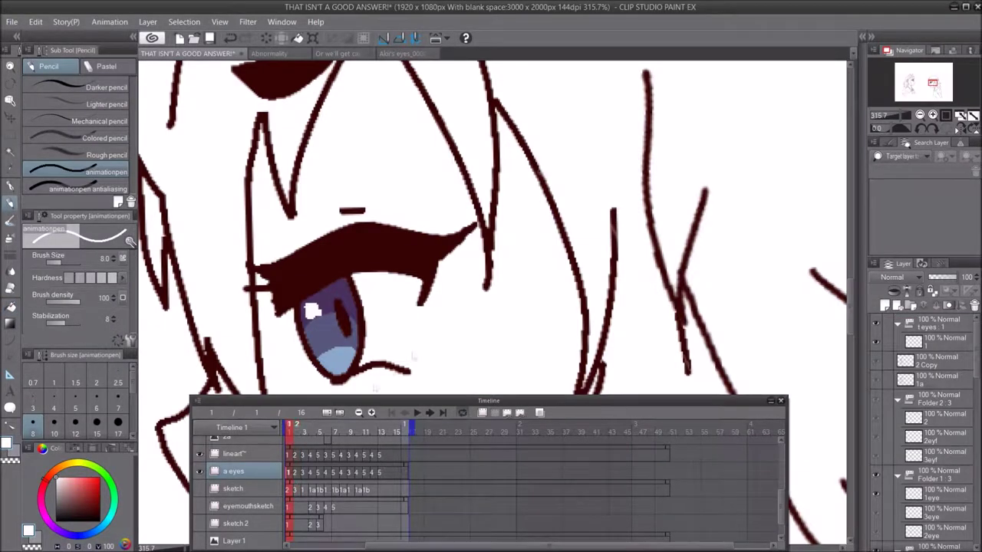
left_click(397, 56)
left_click(173, 54)
scroll(460, 236, "down", 8)
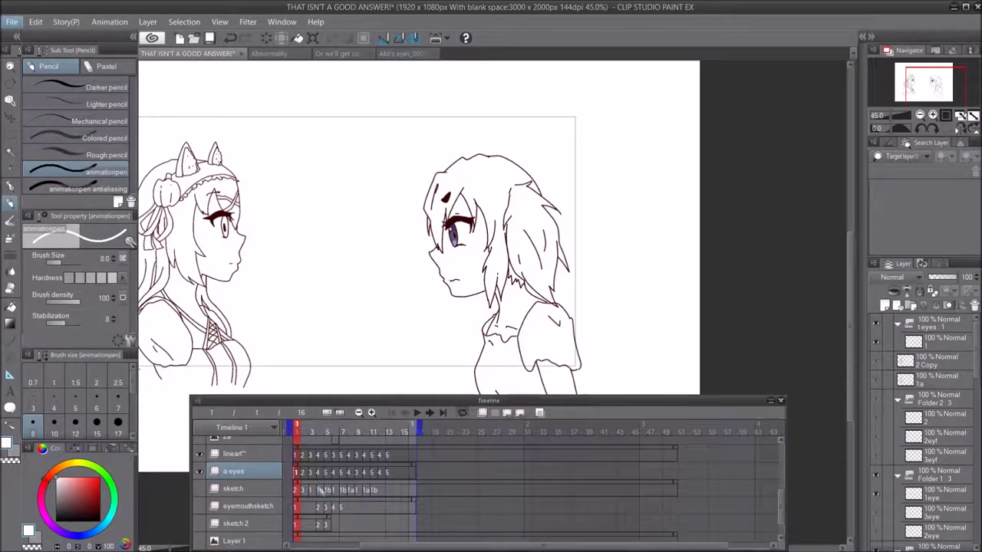
- Move the t eyes folder below hair and stuff yeah and fill the left character's iris dark red at frame 1, with color margin 19.4
scroll(249, 445, "down", 5)
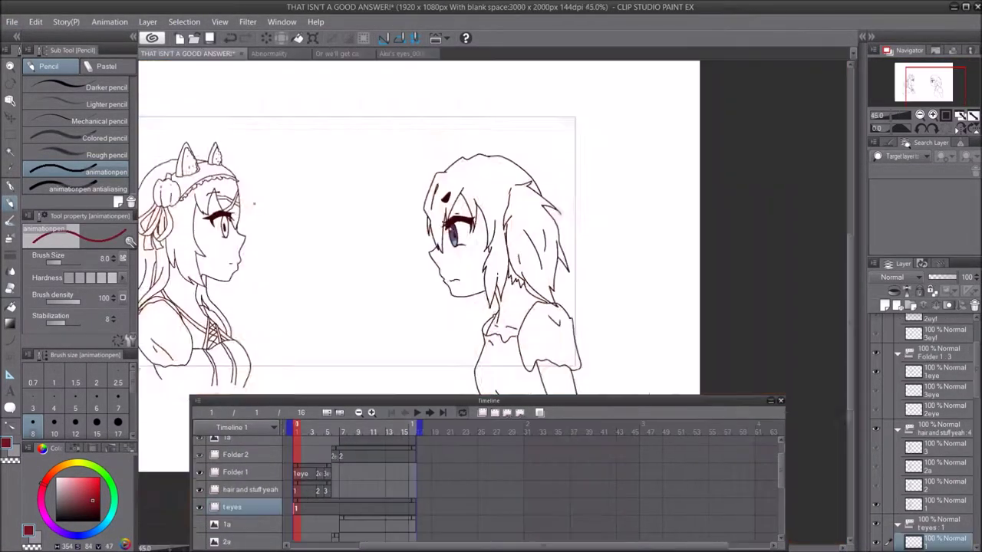
key("ctrl+plus")
key("ctrl+plus")
left_click(290, 223)
key("ctrl+z")
left_click(52, 291)
left_click(298, 218)
scroll(283, 212, "up", 4)
left_click(10, 205)
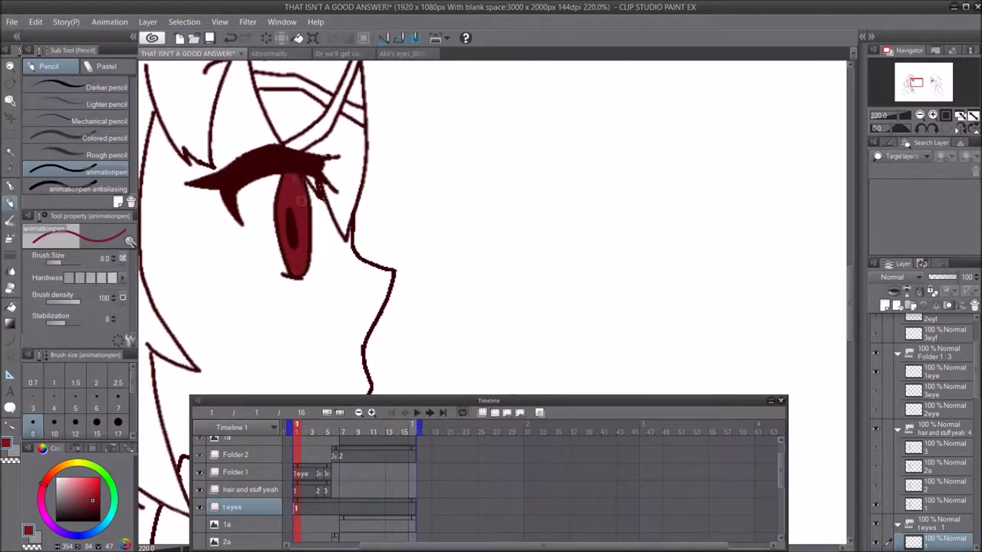
- Add new cels 2 to 5 to the t eyes folder at frames 4, 5, 6 and 7
left_click(320, 508)
left_click(483, 414)
scroll(525, 314, "down", 5)
left_click(328, 510)
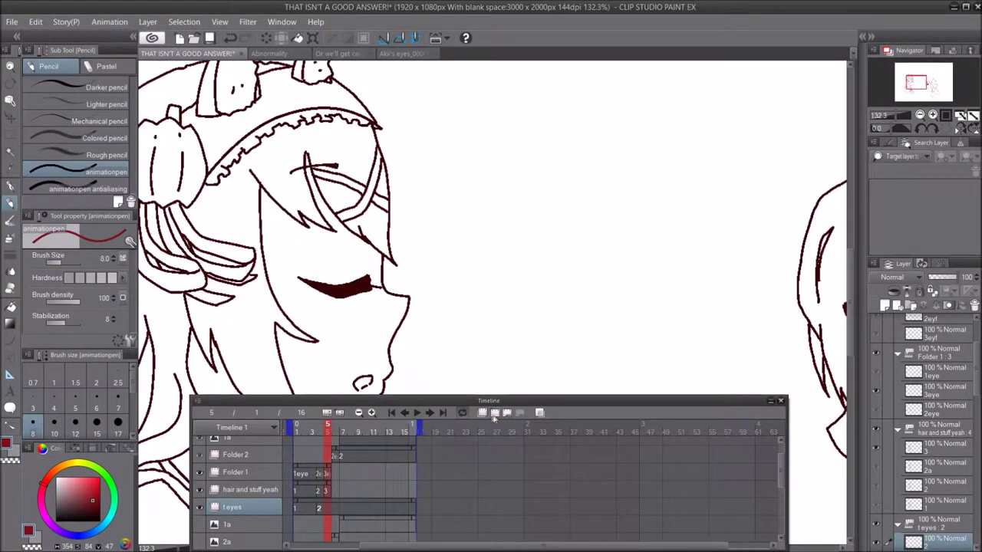
left_click(321, 509)
left_click(336, 511)
left_click(483, 414)
left_click(345, 511)
left_click(483, 413)
- Fill the left character's open irises dark red on the t eyes cels from frame 4 to frame 7
scroll(568, 246, "down", 2)
left_click(297, 509)
left_click(321, 510)
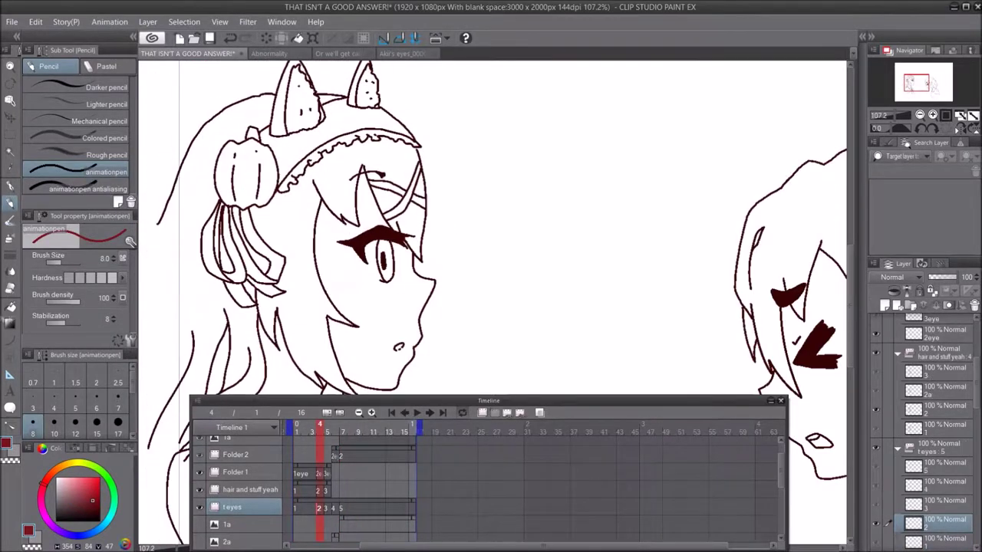
left_click(10, 306)
scroll(415, 265, "up", 7)
left_click(395, 275)
left_click(328, 511)
left_click(335, 511)
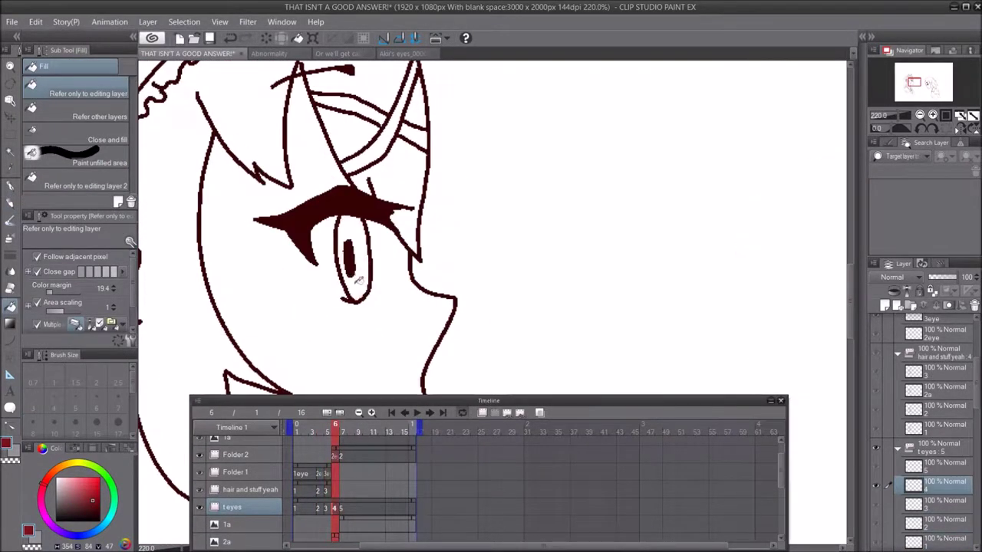
scroll(376, 213, "up", 1)
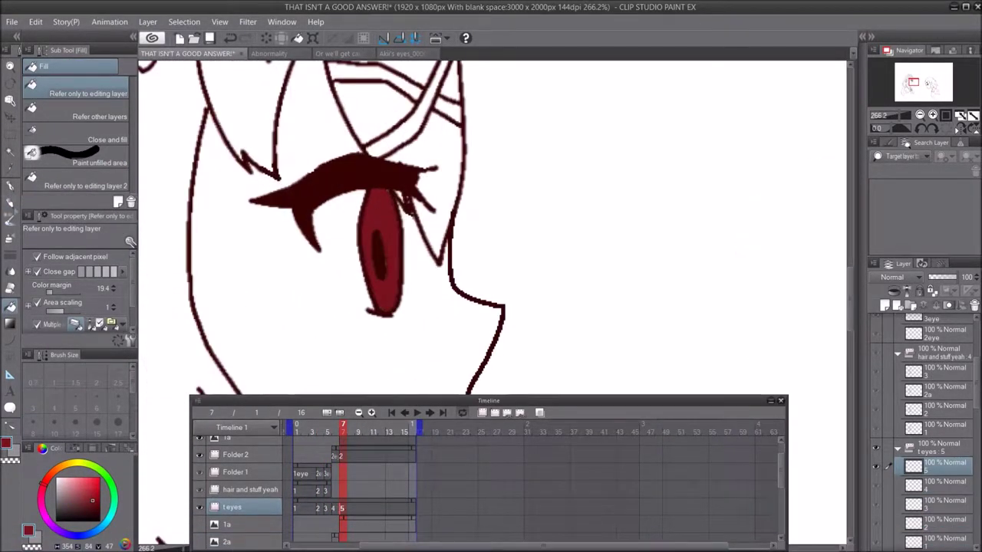
- Paint a light pink reflection at the base of the left character's iris at frame 1, consulting the Abnormality document's eyes as reference
key("p")
scroll(450, 205, "down", 2)
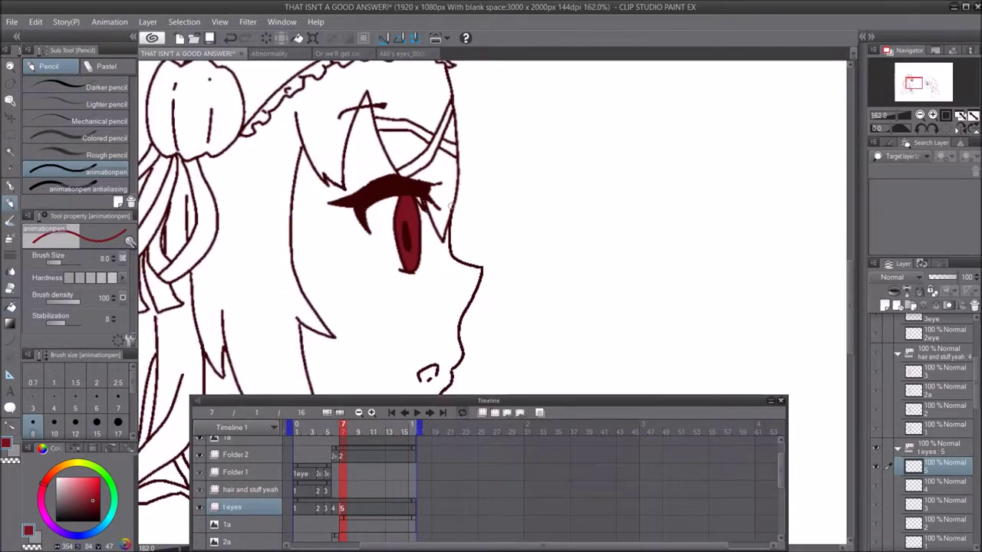
scroll(451, 206, "down", 7)
left_click(337, 53)
left_click(239, 54)
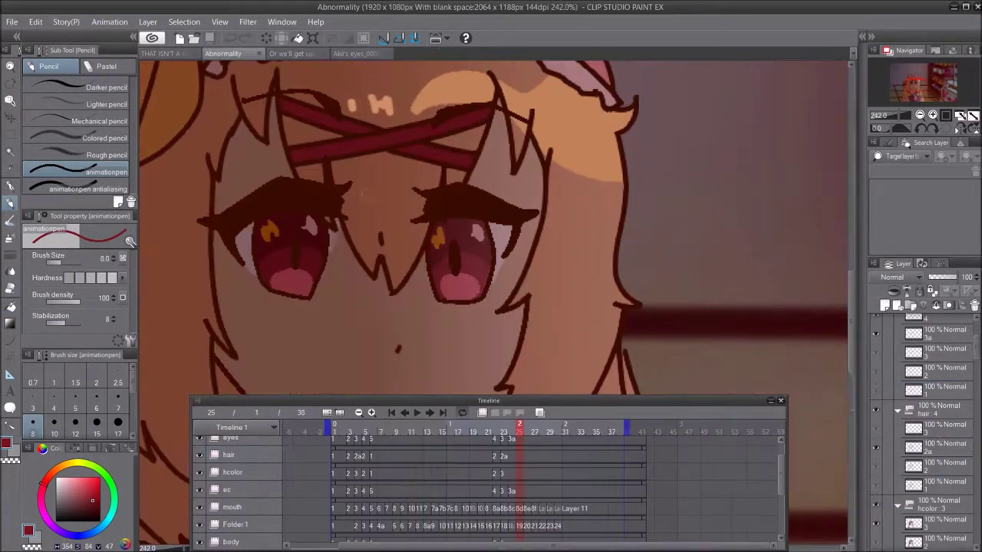
scroll(298, 275, "up", 2)
left_click(164, 53)
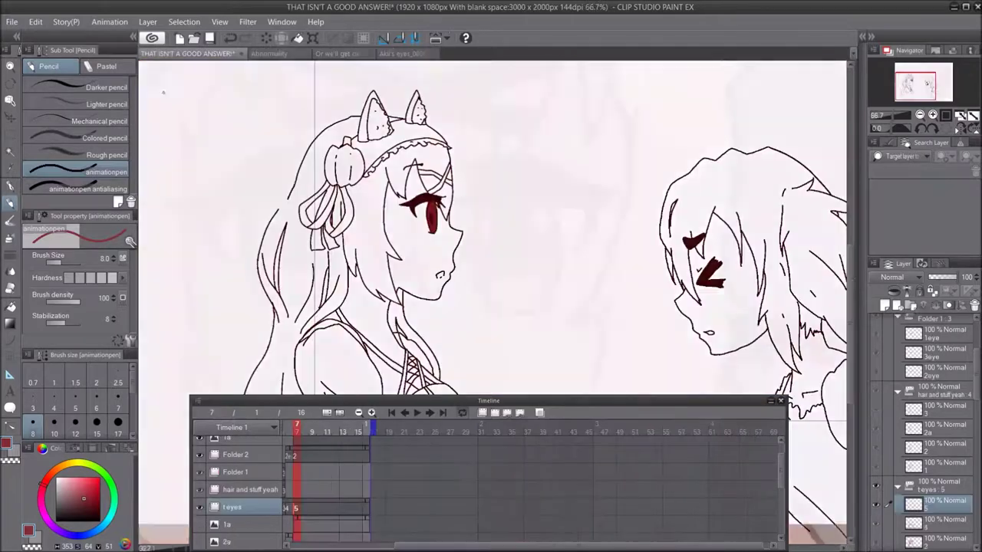
scroll(438, 222, "up", 4)
scroll(408, 437, "up", 3)
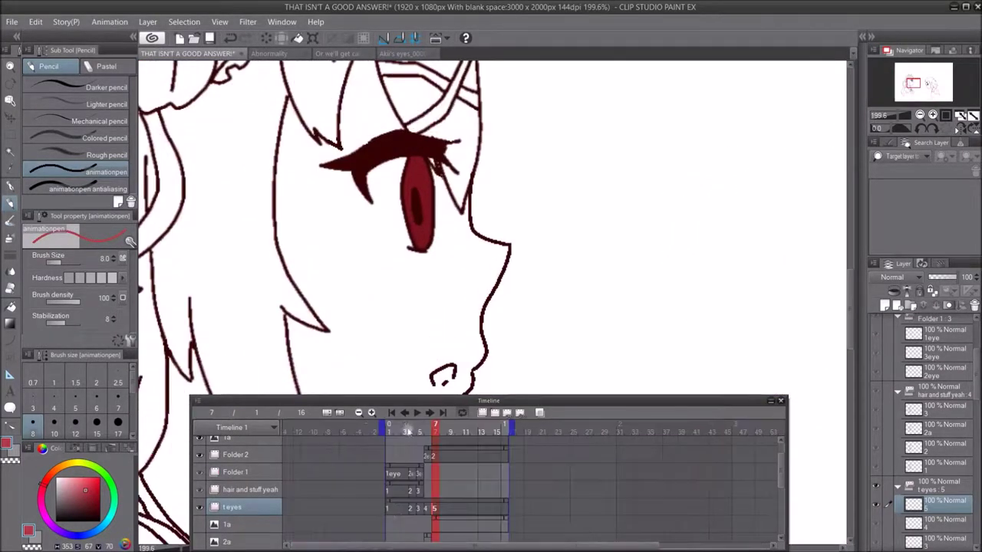
left_click(388, 503)
scroll(479, 203, "up", 2)
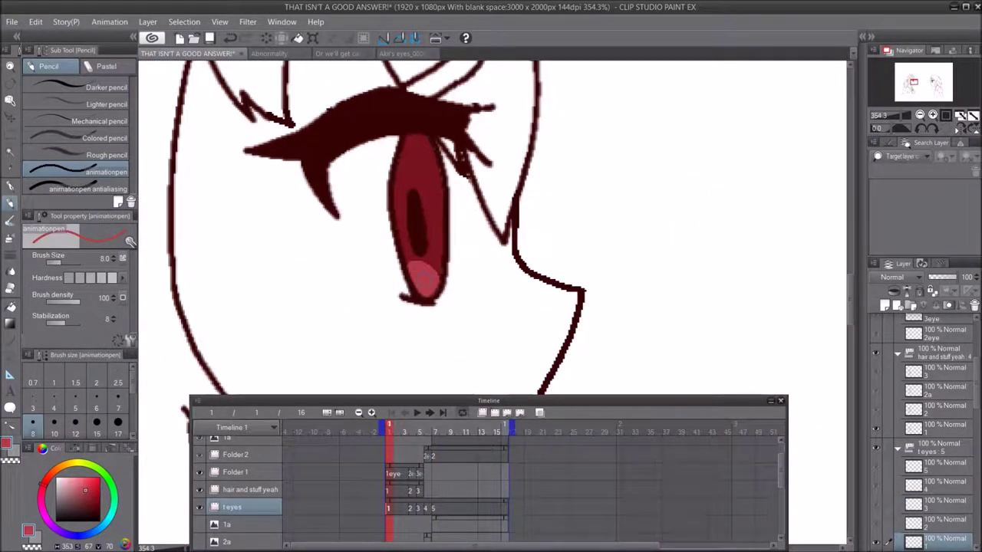
key("ctrl+z")
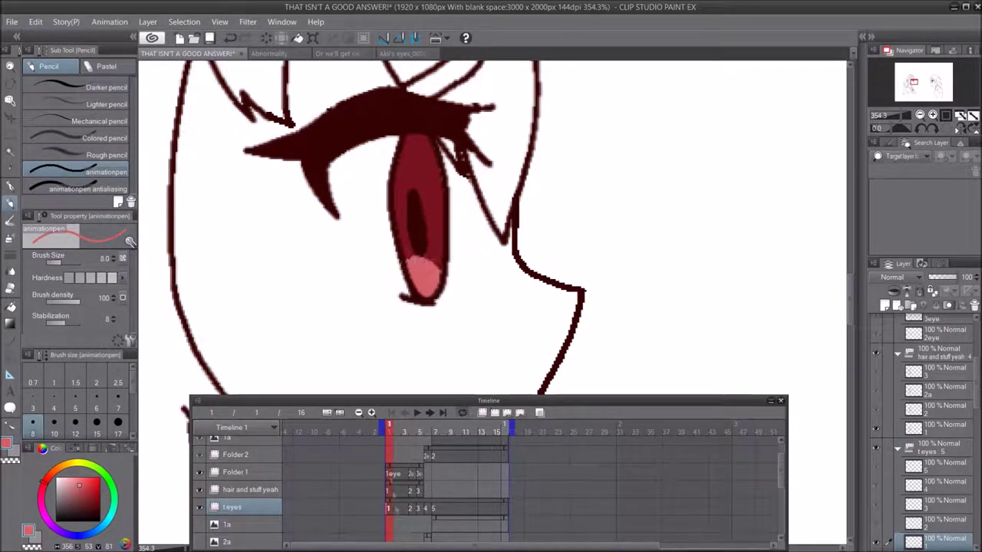
- Paint the light pink reflection at the base of the left character's iris on the t eyes cels at frames 4, 6 and 7
left_click(411, 506)
key("Right")
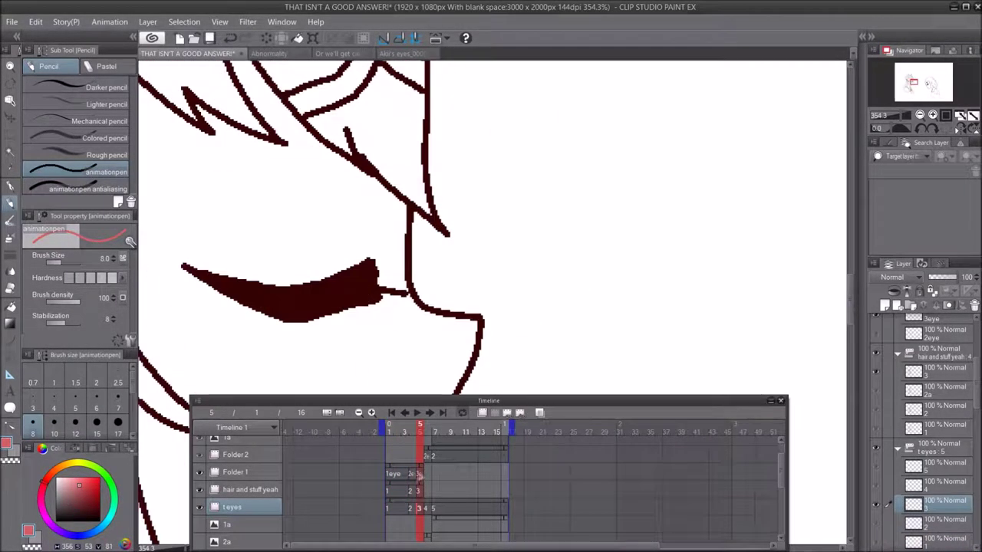
key("Right")
left_click(433, 509)
left_click_drag(300, 276, 313, 301)
- Outline a very dark red shadow area across the left character's upper iris at frames 1, 4, 6 and 7
left_click(389, 508)
scroll(400, 191, "down", 2)
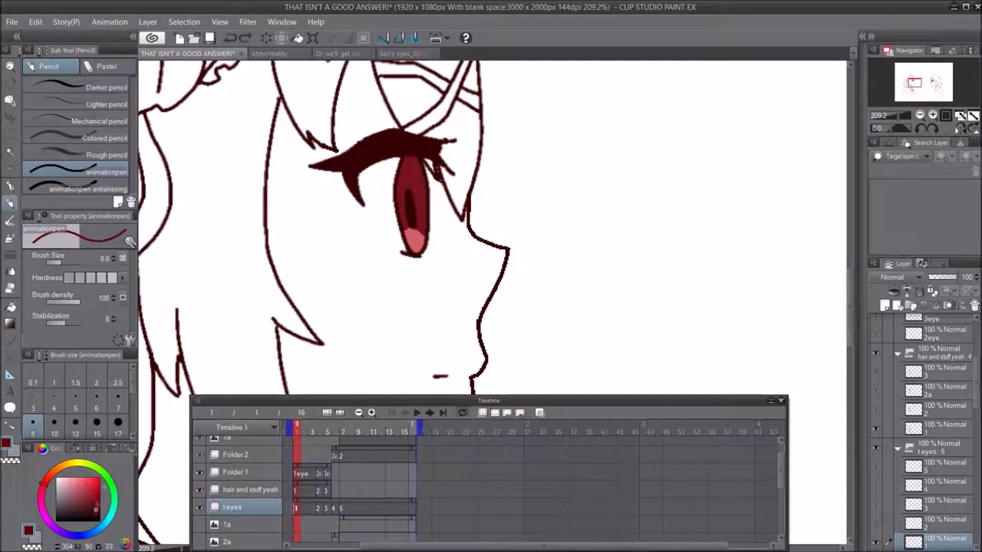
key("Right")
key("Right")
key("Right")
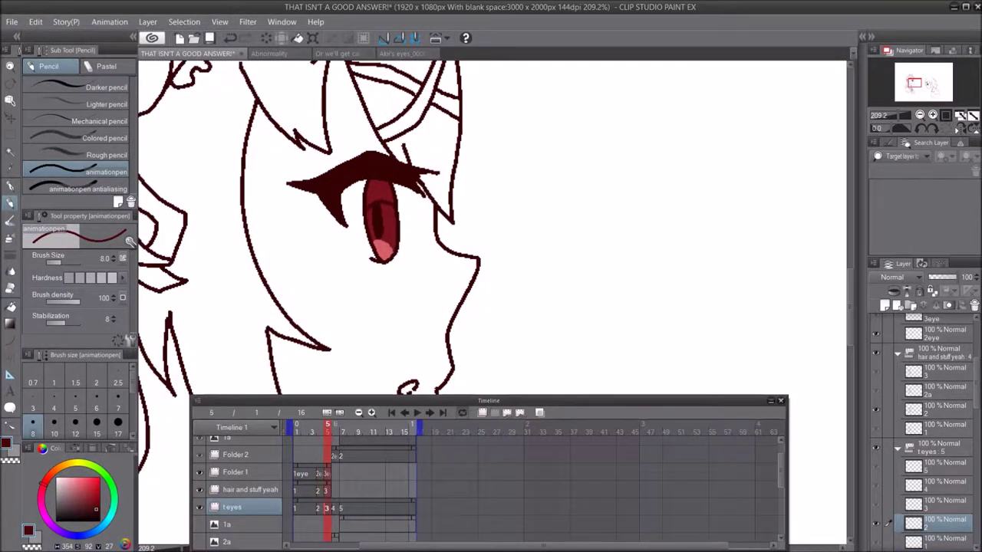
key("Right")
key("Right")
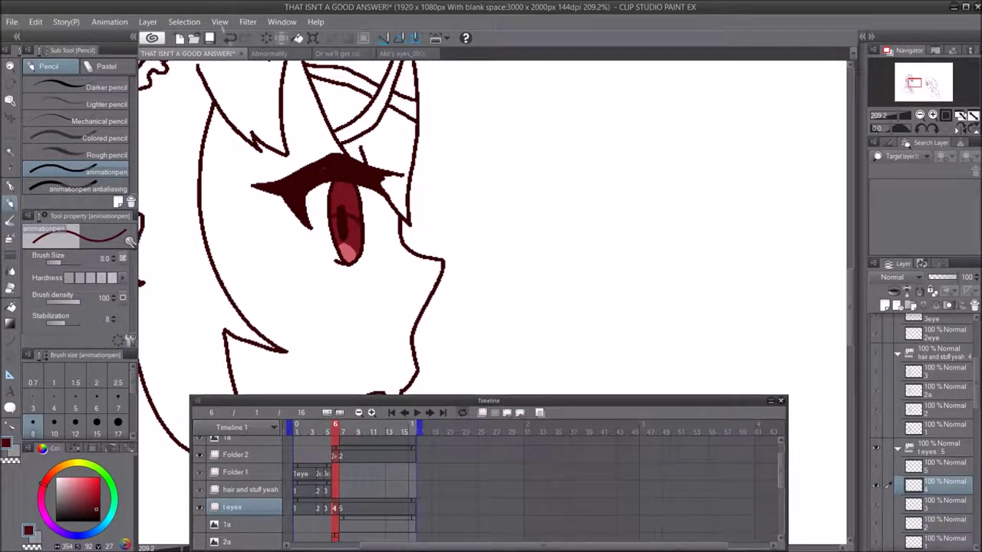
key("Right")
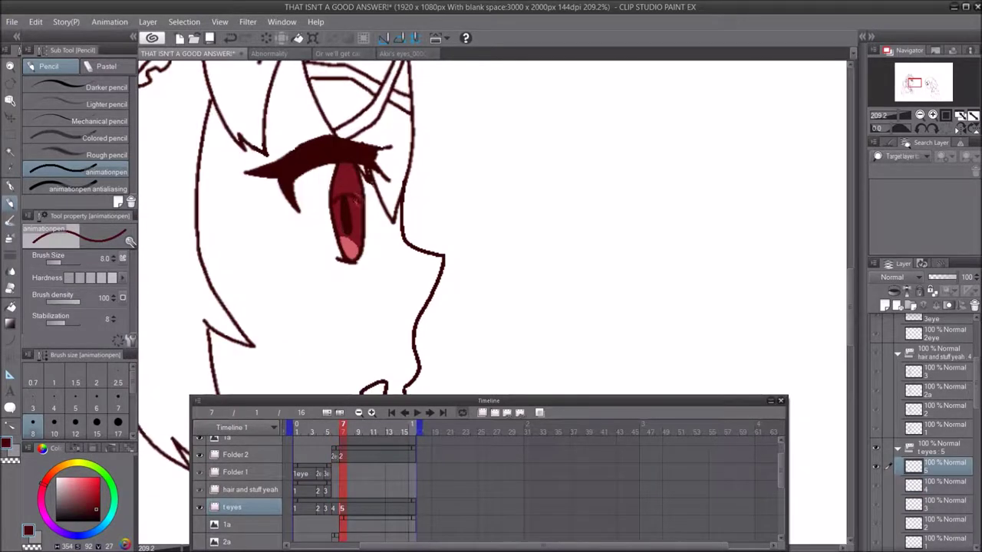
- Fill the outlined upper iris shadow very dark red on the left character at frames 7, 6, 4 and 1
key("g")
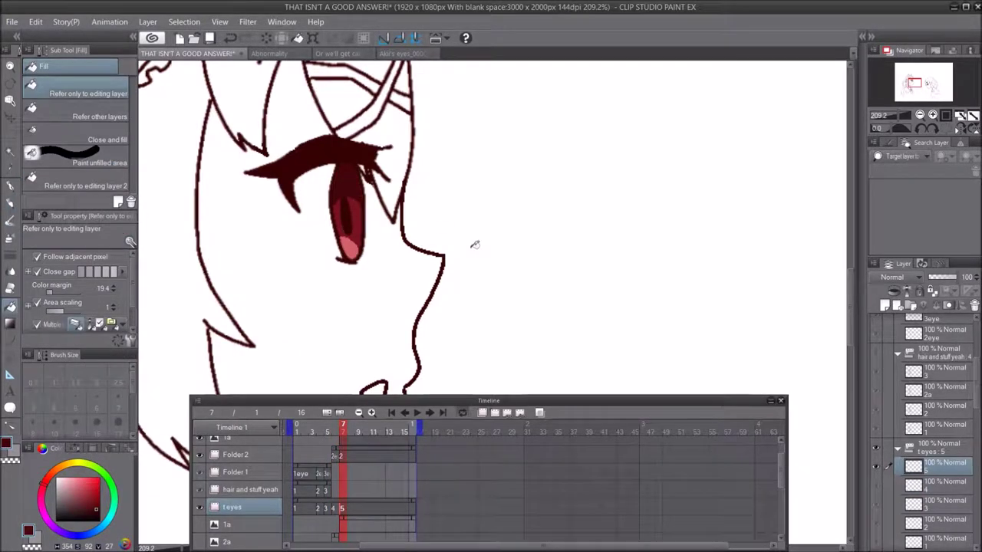
scroll(331, 187, "up", 3)
key("p")
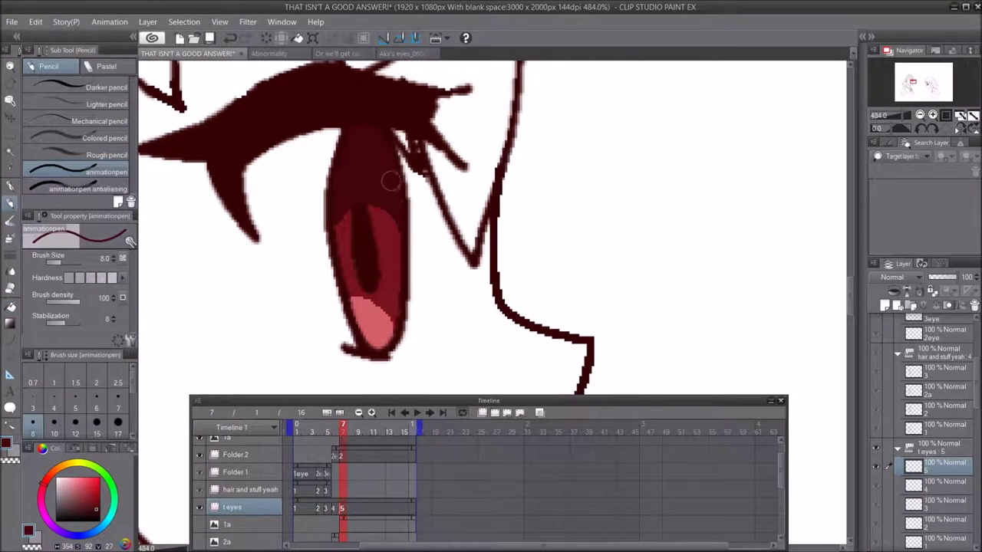
key("Left")
key("g")
key("Left")
key("Left")
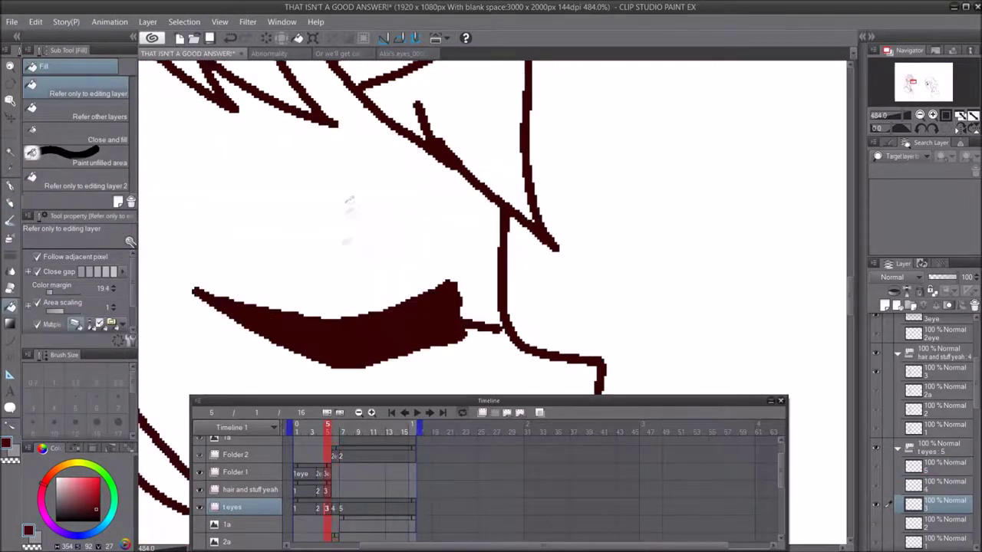
key("Left")
key("Left")
key("Left")
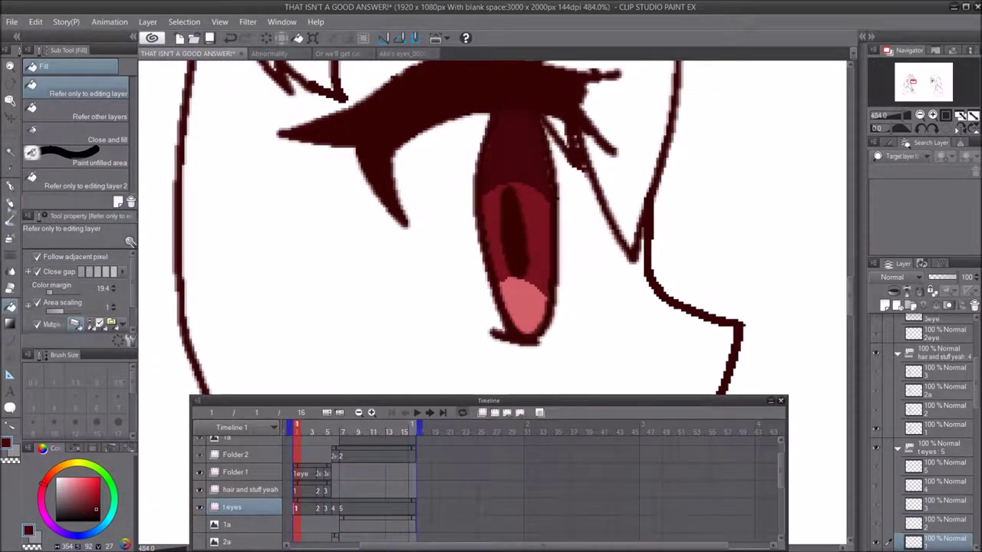
- Paint a small orange highlight inside the left character's iris shadow at frame 1 with a size 6 animationpen
key("p")
scroll(451, 162, "down", 8)
left_click(415, 411)
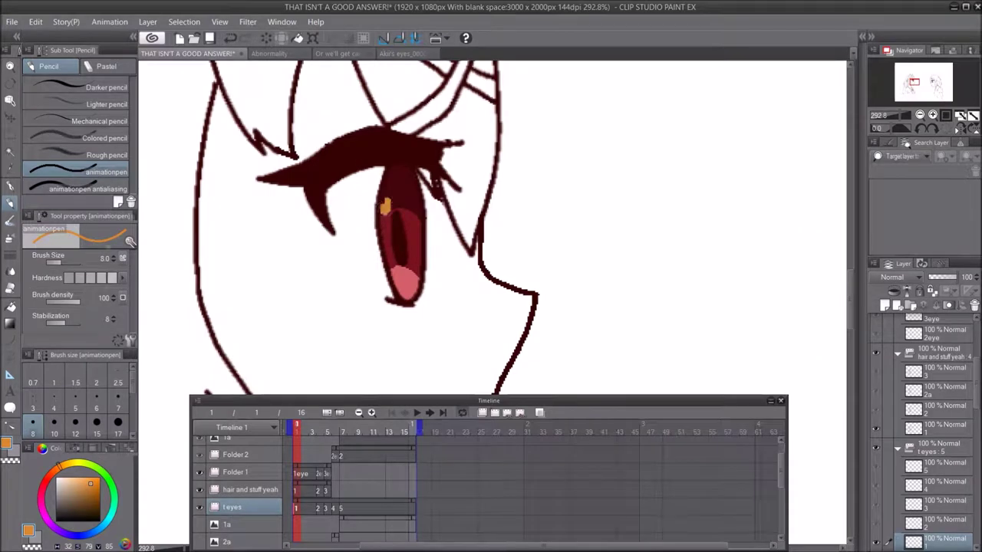
key("ctrl+z")
key("bracketleft")
key("bracketleft")
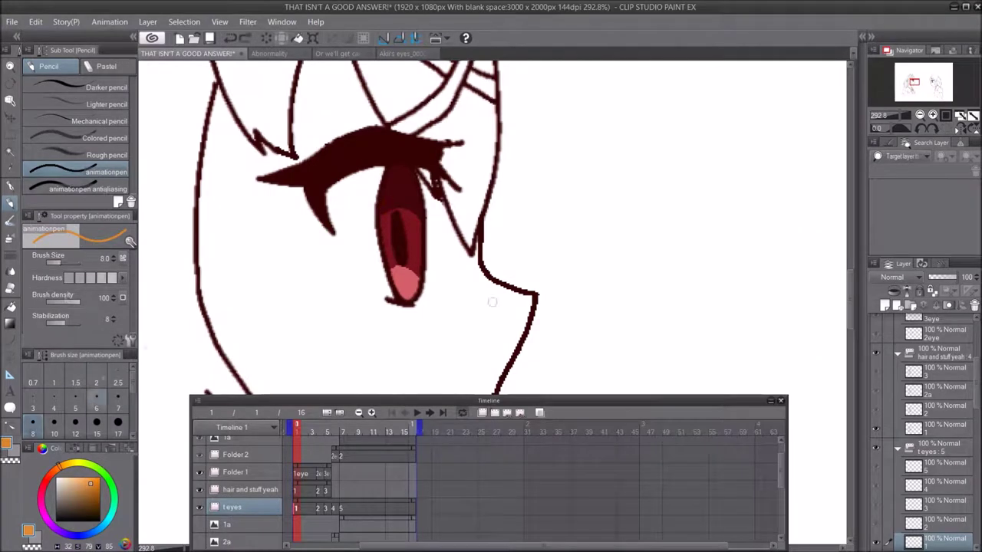
mouse_move(386, 198)
left_mouse_down()
mouse_move(386, 213)
mouse_move(346, 225)
mouse_move(294, 234)
mouse_move(296, 220)
left_mouse_up()
- Add the orange iris highlight to the left character at frames 4, 6 and 7, plus a near-white highlight at frame 7
left_click(318, 508)
left_click(326, 509)
left_click(334, 509)
left_click(342, 508)
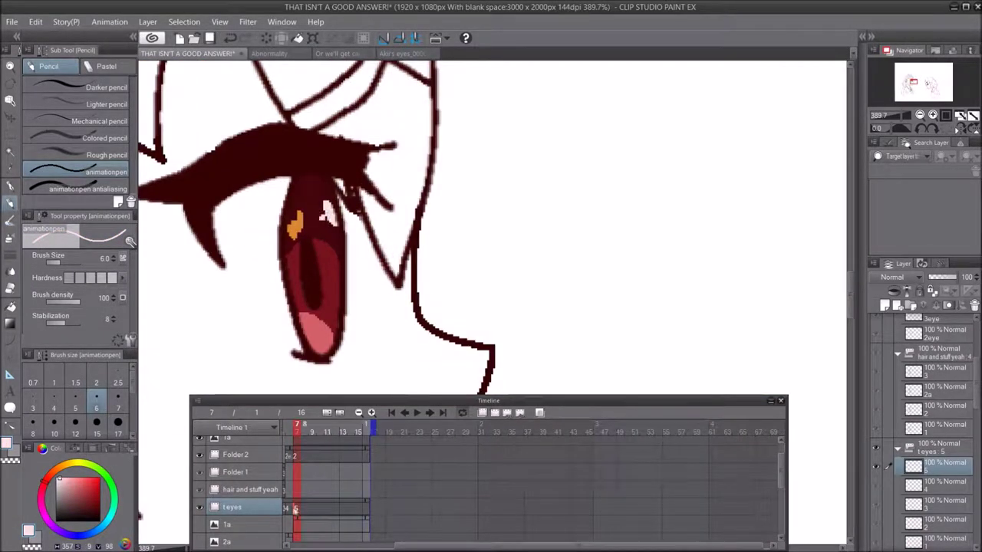
- Paint the near-white highlight on the left character's iris at frames 6, 4 and 1
left_click(288, 510)
left_click_drag(320, 231, 324, 241)
left_click(418, 509)
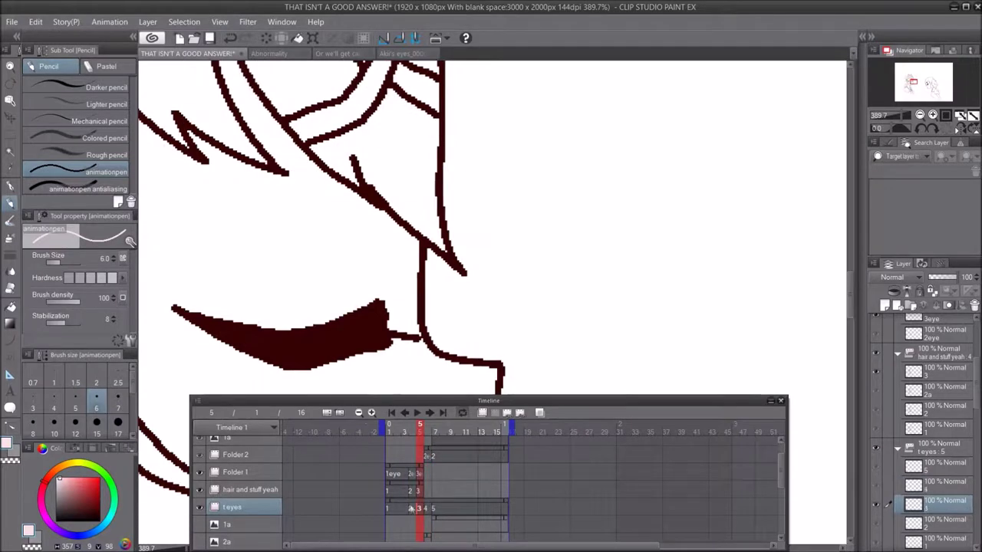
left_click(411, 509)
left_click_drag(384, 225, 395, 245)
left_click(382, 247)
left_click(388, 509)
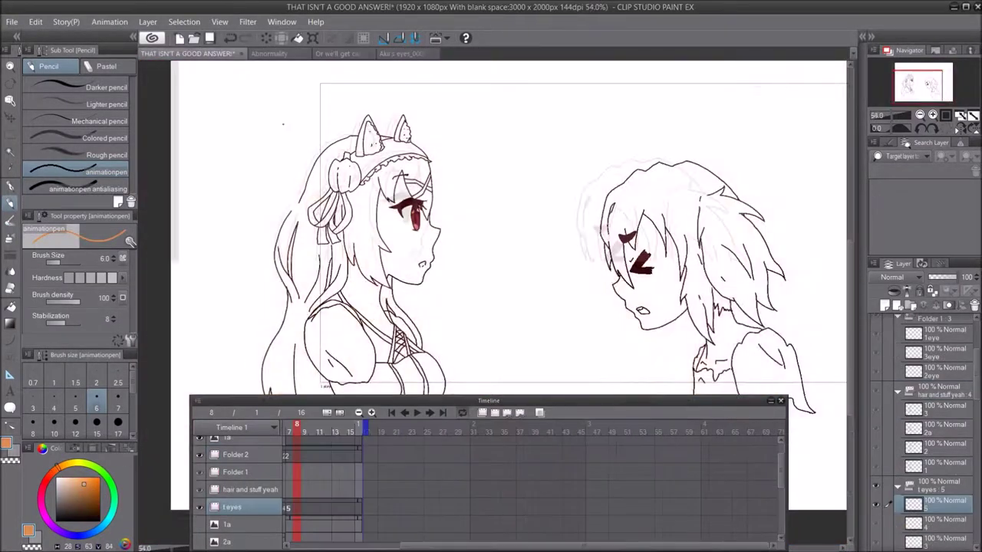
- Add an animation folder named THAIR above t eyes, with cel 1 at frame 1
double_click(235, 507)
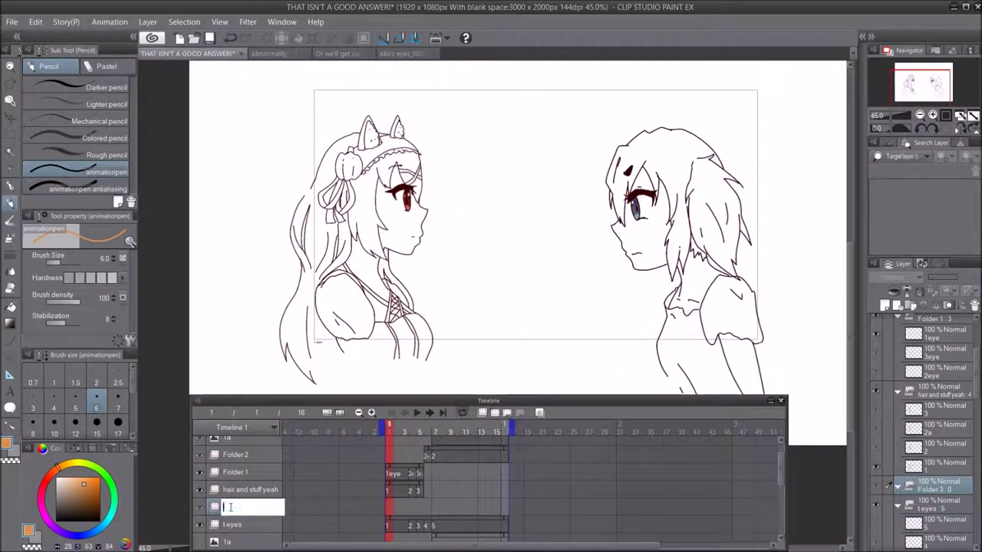
type("THAIR")
key("Return")
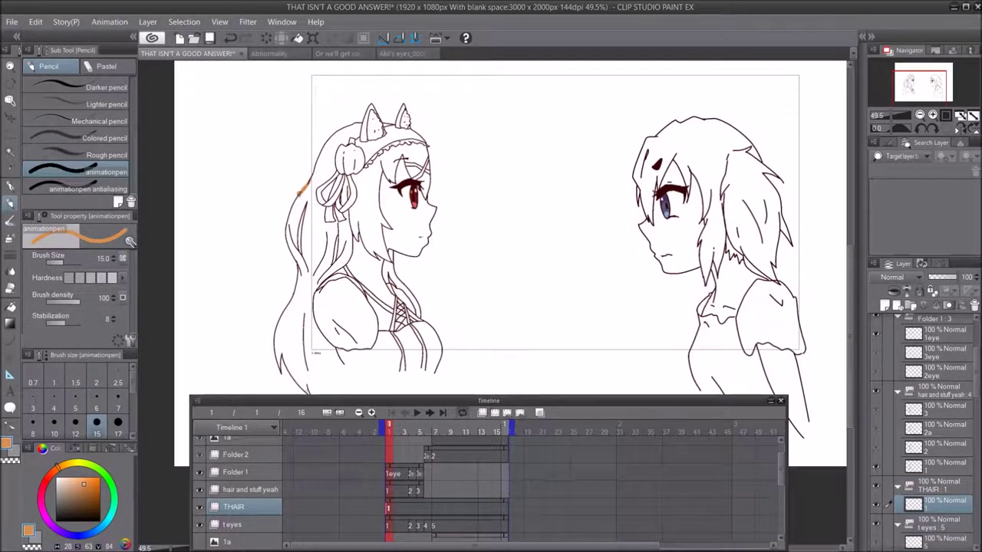
- Fill the left character's back hair, side locks and bangs orange on the THAIR cel at frame 1
left_click(11, 308)
left_click(310, 342)
left_click(323, 165)
left_click(338, 242)
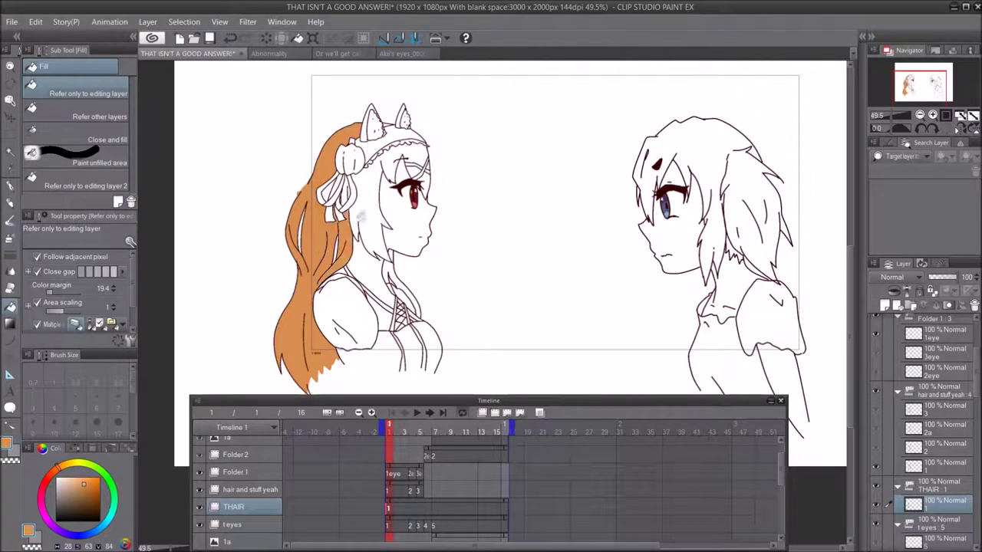
left_click(370, 192)
scroll(376, 171, "up", 4)
left_click(433, 138)
left_click(445, 166)
- Touch up small unfilled spots in the orange hair around the lashes and ribbon at frame 1 with a size 6 animationpen
scroll(458, 192, "up", 3)
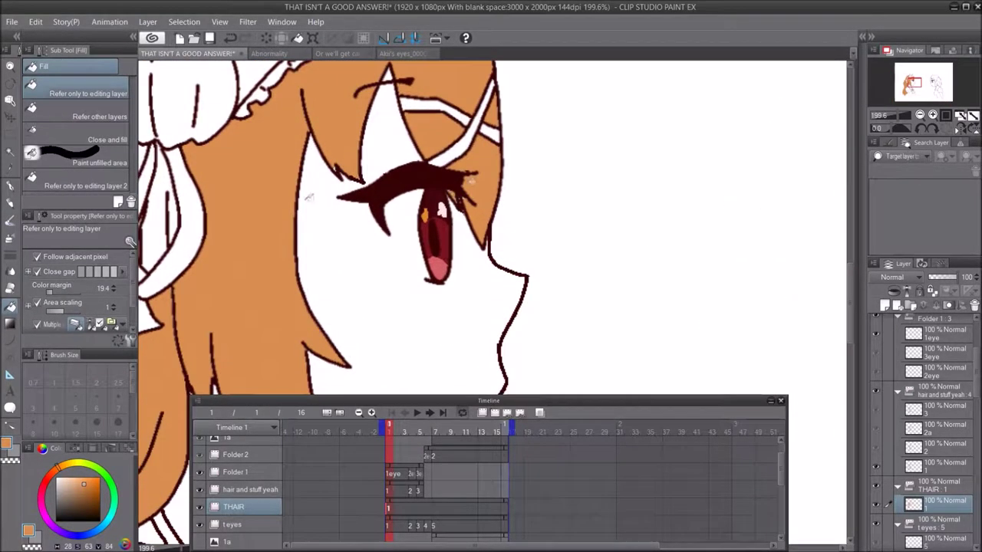
key("p")
left_click(96, 405)
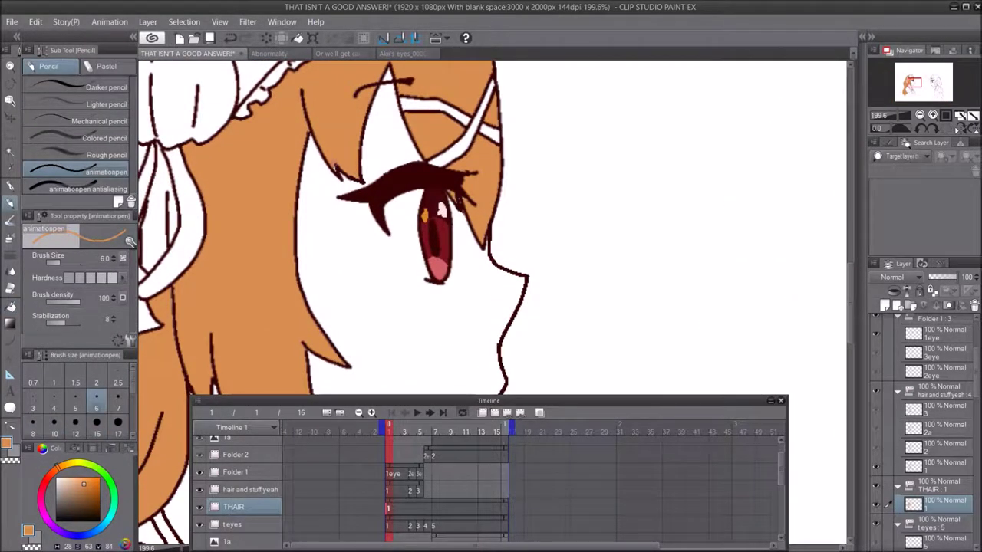
scroll(481, 170, "down", 3)
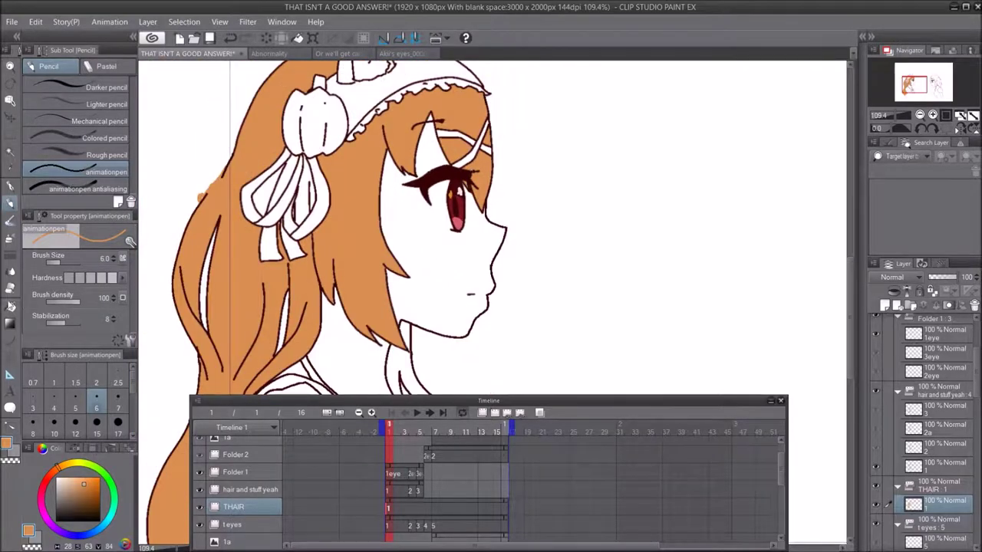
key("g")
scroll(322, 202, "up", 3)
key("p")
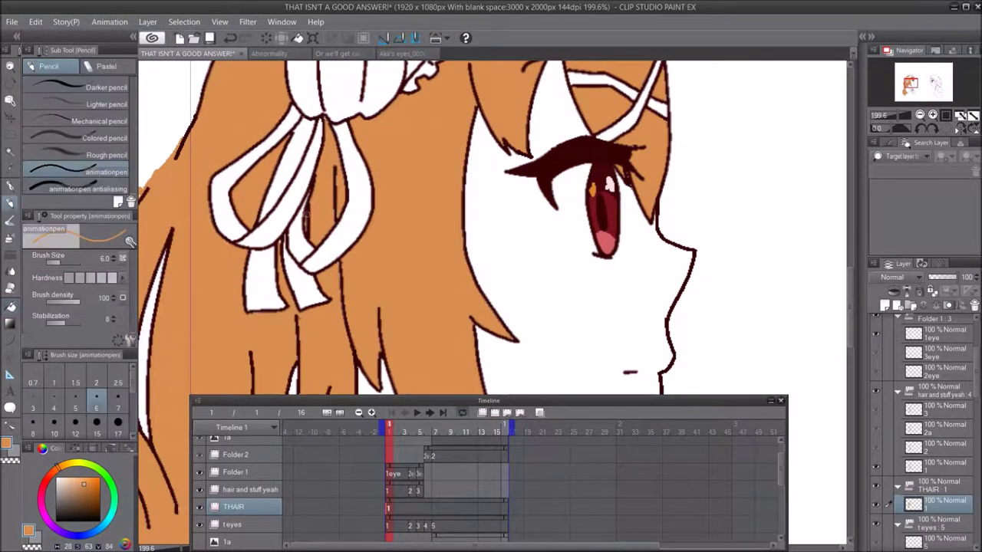
scroll(326, 193, "up", 1)
scroll(326, 121, "down", 8)
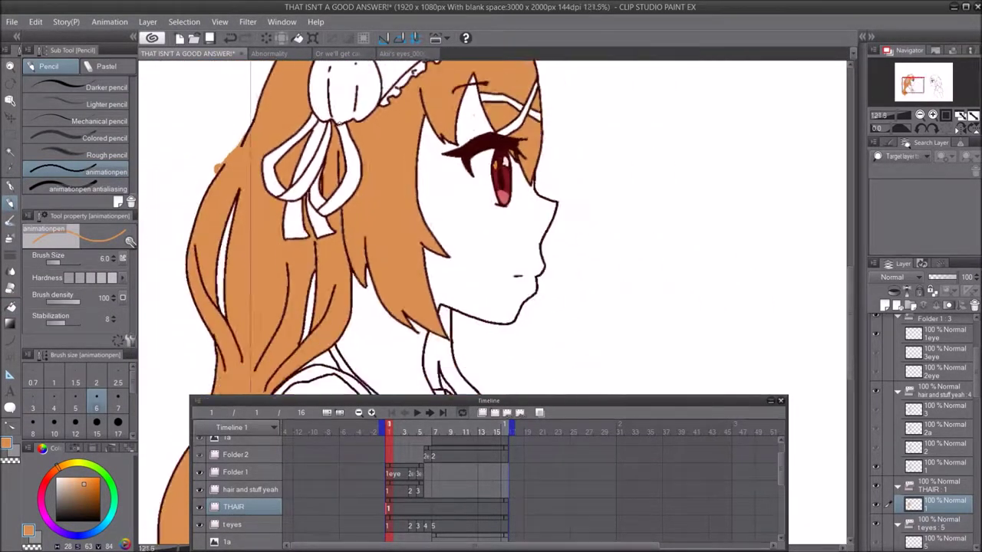
- Fill the hair lock beside the neck orange at frame 1 and patch remaining hair gaps with a size 17 animationpen
scroll(322, 222, "up", 4)
left_click(10, 307)
left_click(477, 272)
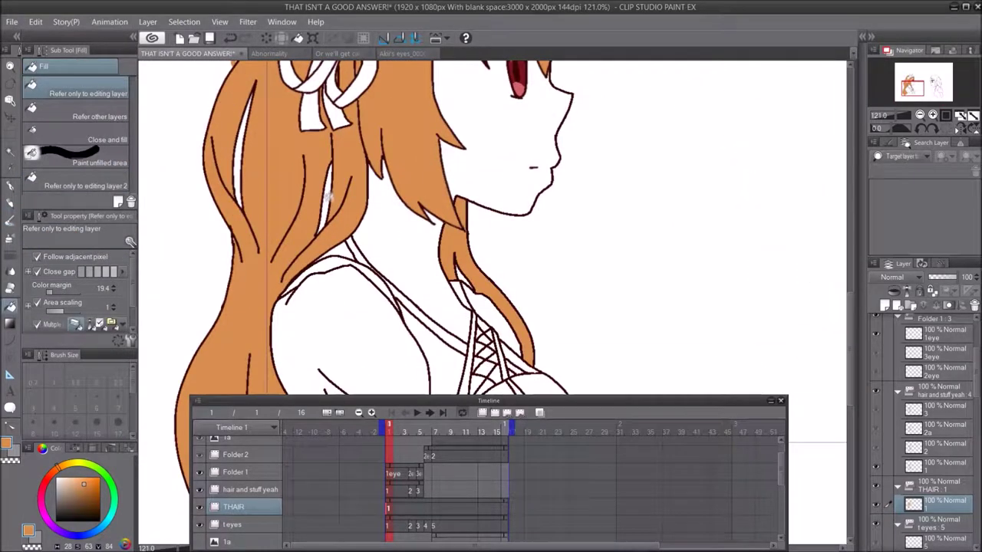
scroll(381, 252, "up", 2)
left_click(10, 203)
left_click(118, 427)
scroll(393, 155, "down", 5)
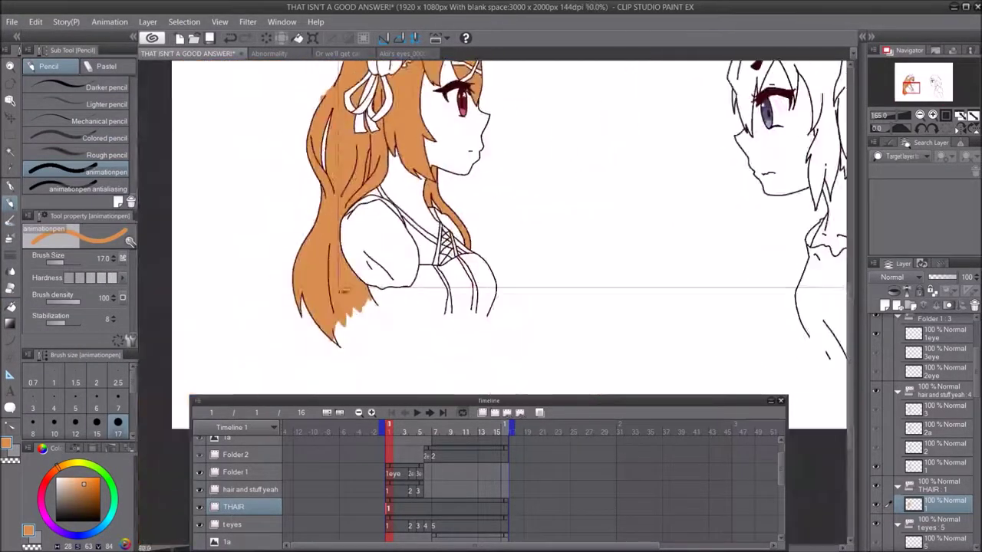
scroll(435, 197, "up", 6)
scroll(437, 196, "down", 5)
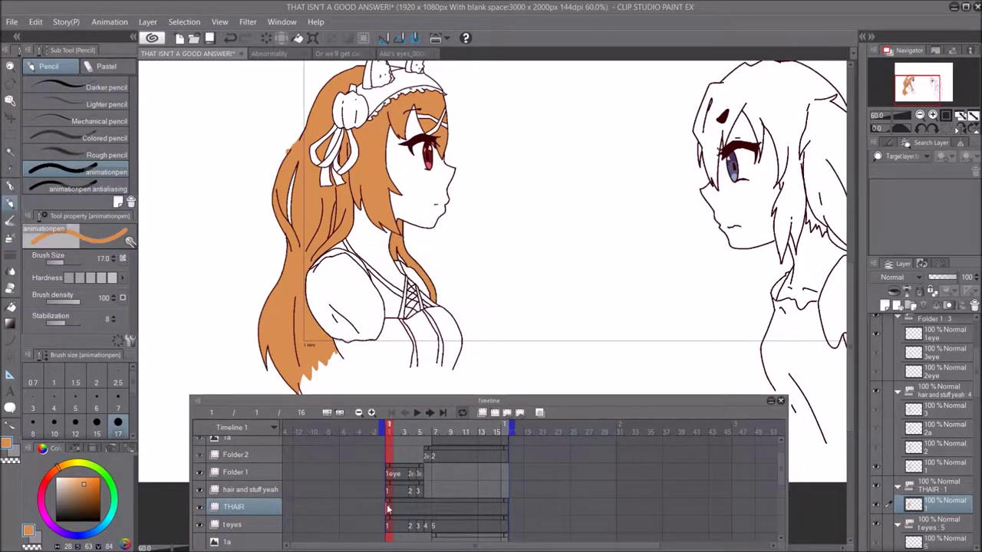
- Add THAIR cel 2 at frame 4 and fill the left character's back hair, side hair and neck lock orange
left_click(412, 509)
scroll(357, 211, "up", 1)
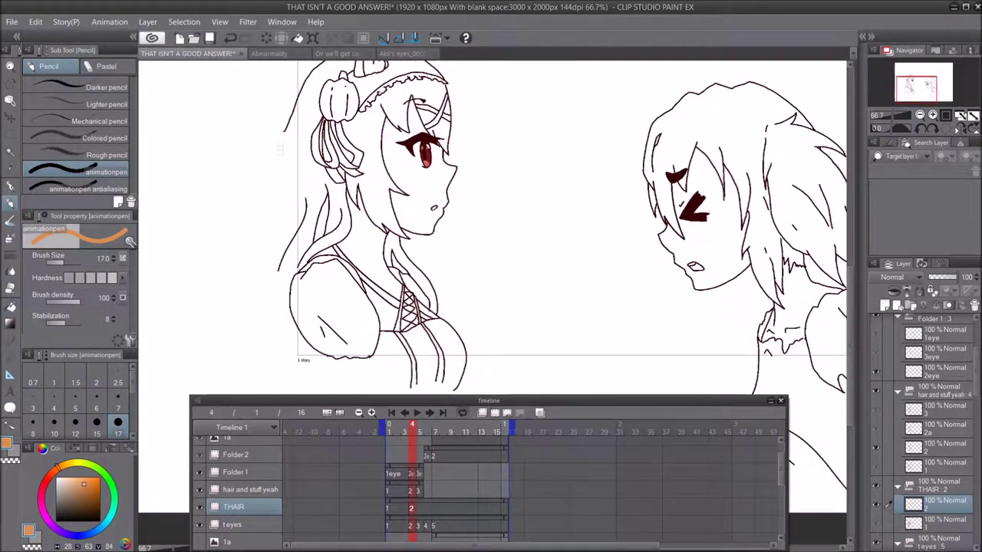
left_click(11, 307)
left_click(301, 336)
left_click(338, 207)
left_click(332, 239)
left_click(395, 244)
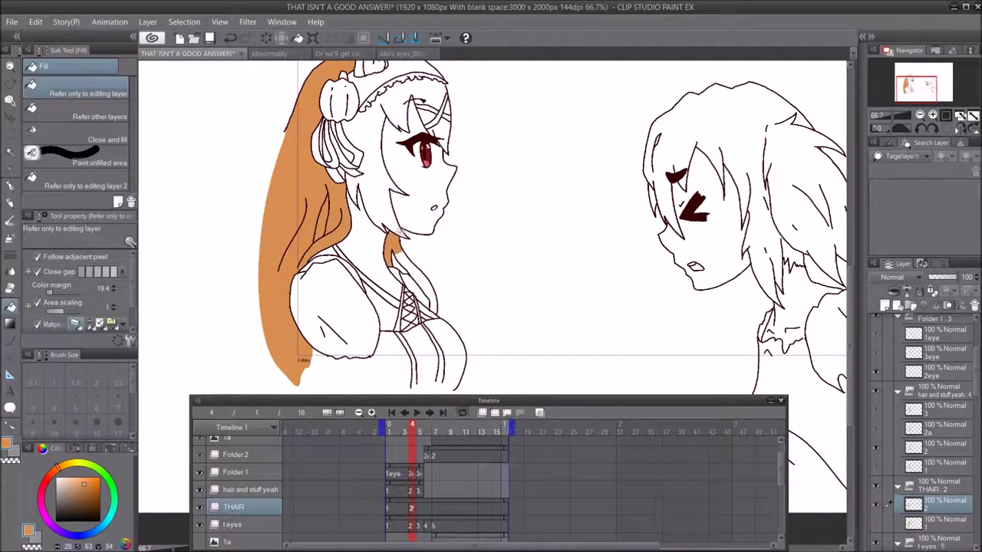
left_click(364, 175)
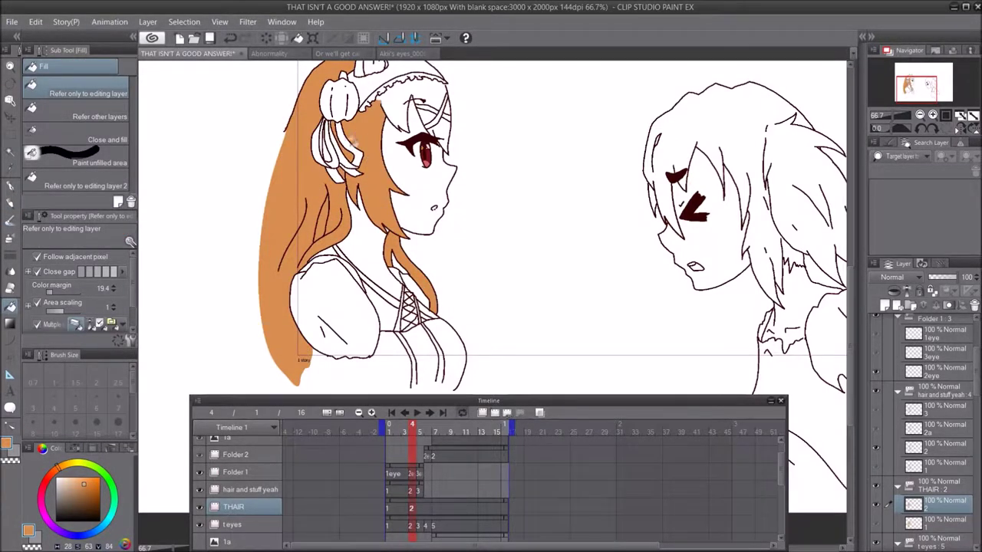
- Fill the left character's bang sections around the forehead straps orange at frame 4
scroll(353, 144, "up", 3)
left_click(470, 100)
left_click(523, 109)
left_click(563, 93)
left_click(559, 134)
scroll(414, 251, "down", 3)
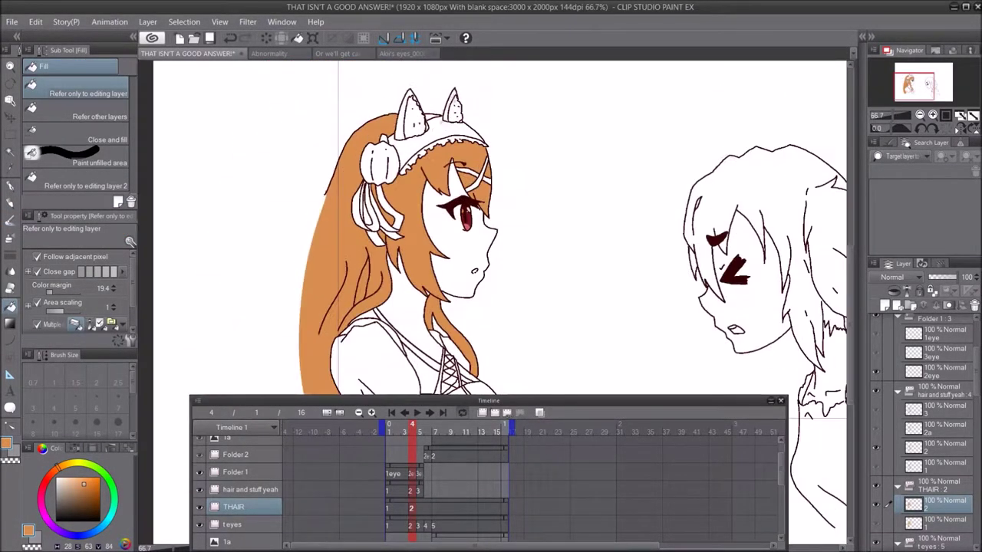
- Add THAIR cel 3 at frame 5 and fill the left character's back hair orange
left_click(403, 513)
left_click(420, 509)
left_click(495, 413)
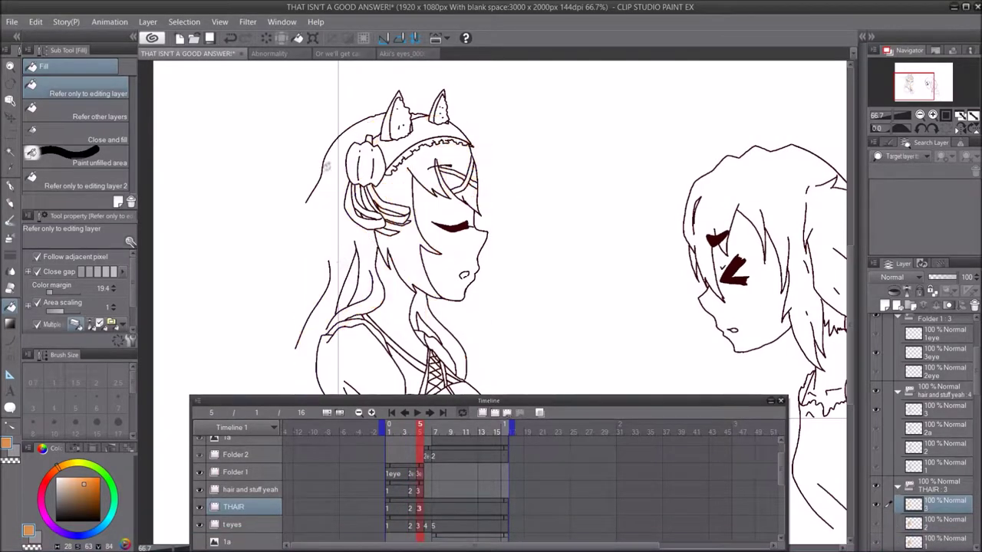
scroll(326, 166, "down", 1)
key("p")
left_click(11, 309)
left_click(364, 268)
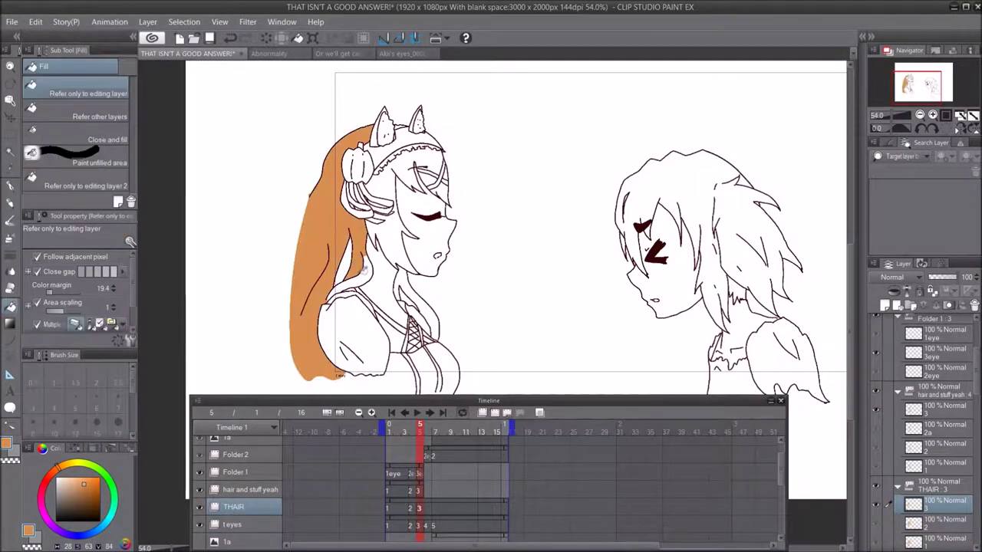
- Fill the left character's side hair, neck lock and bang sections around the forehead straps orange at frame 5
scroll(368, 290, "up", 1)
left_click(440, 313)
left_click(403, 159)
scroll(403, 158, "up", 2)
left_click(439, 121)
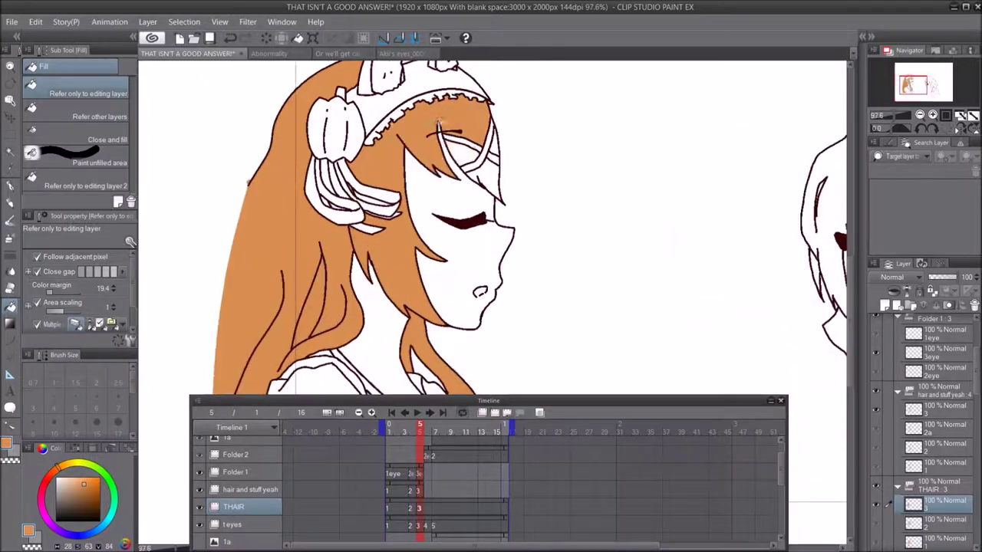
- Patch the small unfilled hair spots between the ribbon loops at frame 5 with a size 8 animationpen
scroll(306, 223, "up", 2)
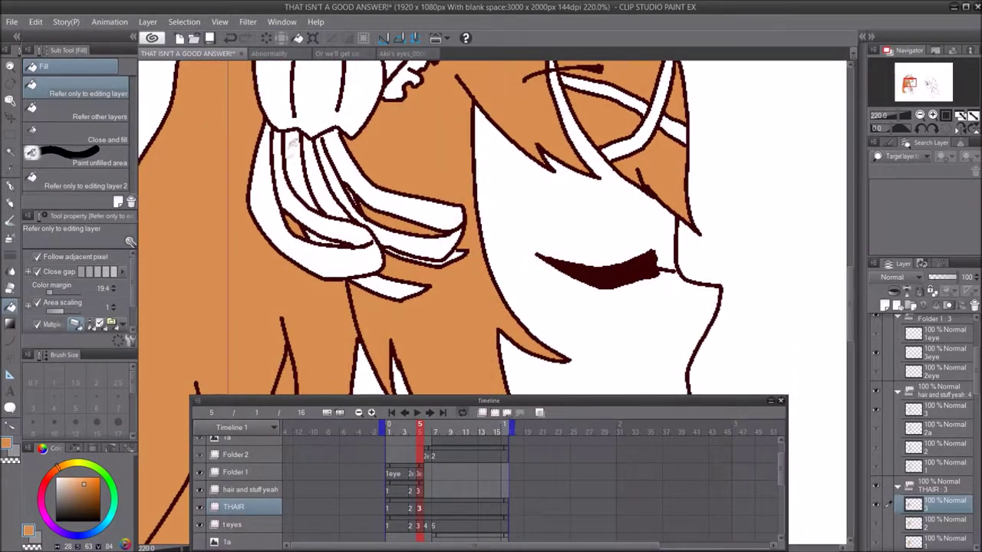
scroll(342, 193, "down", 2)
scroll(345, 198, "up", 2)
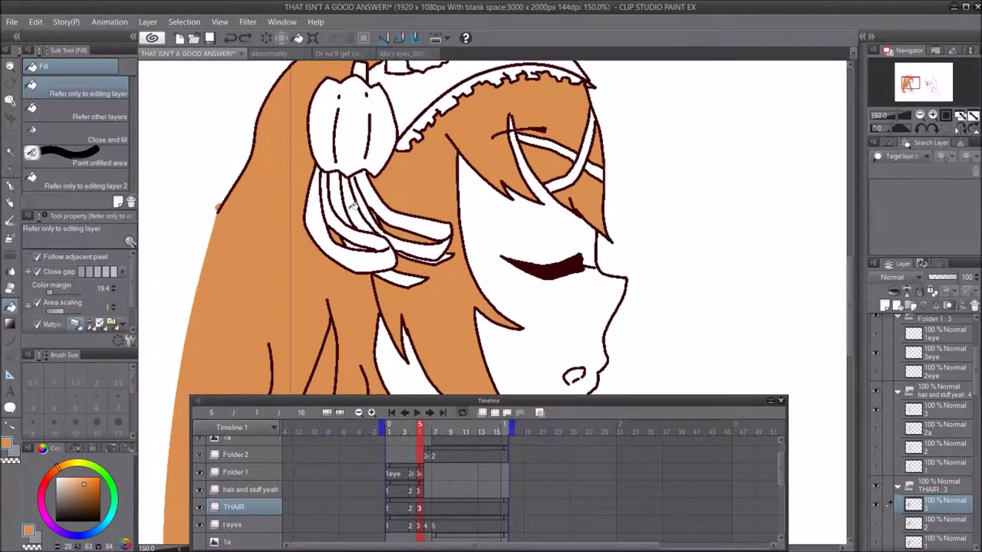
scroll(362, 224, "up", 2)
key("p")
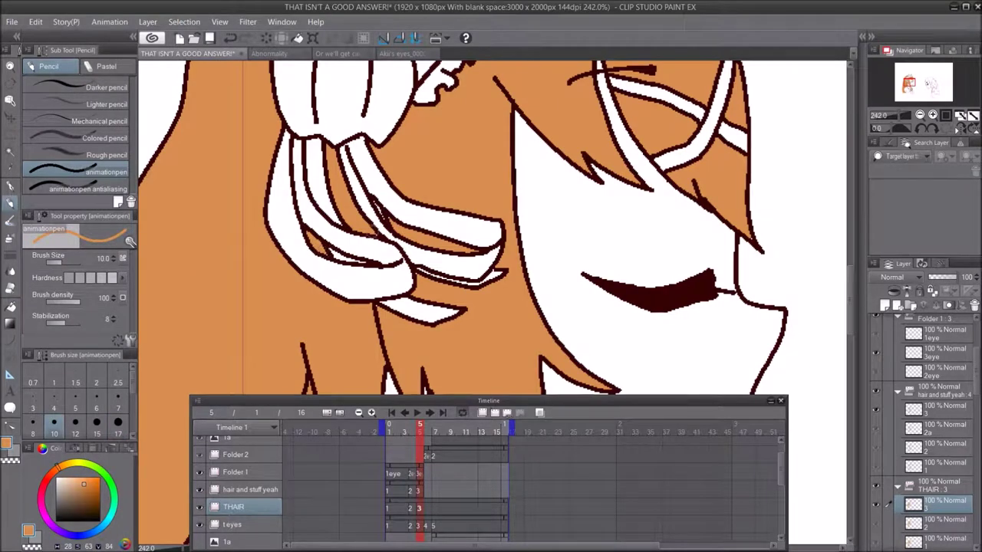
scroll(390, 218, "down", 3)
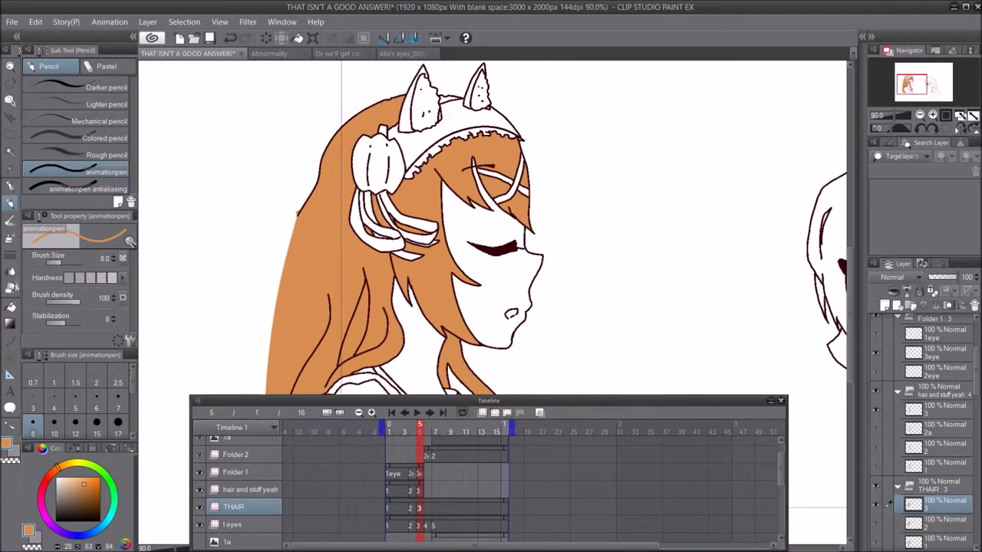
- Add THAIR cel 4 at frame 6, close the gaps in the back hair outline and fill the back hair orange
key("g")
scroll(460, 215, "down", 2)
left_click(428, 509)
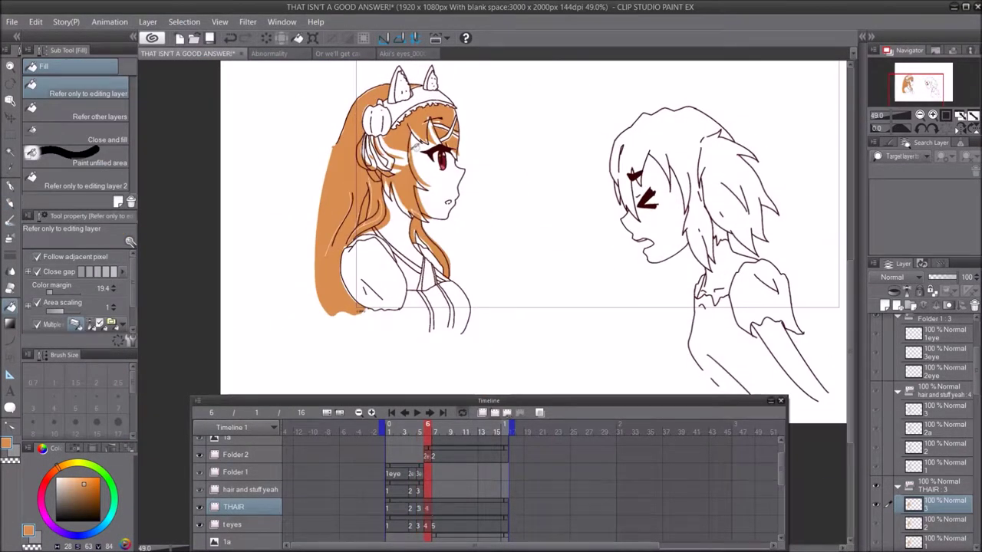
key("alt+n")
scroll(407, 152, "up", 1)
key("p")
mouse_move(320, 146)
left_mouse_down()
mouse_move(347, 349)
mouse_move(353, 343)
left_mouse_up()
key("g")
left_click(335, 210)
left_click(374, 229)
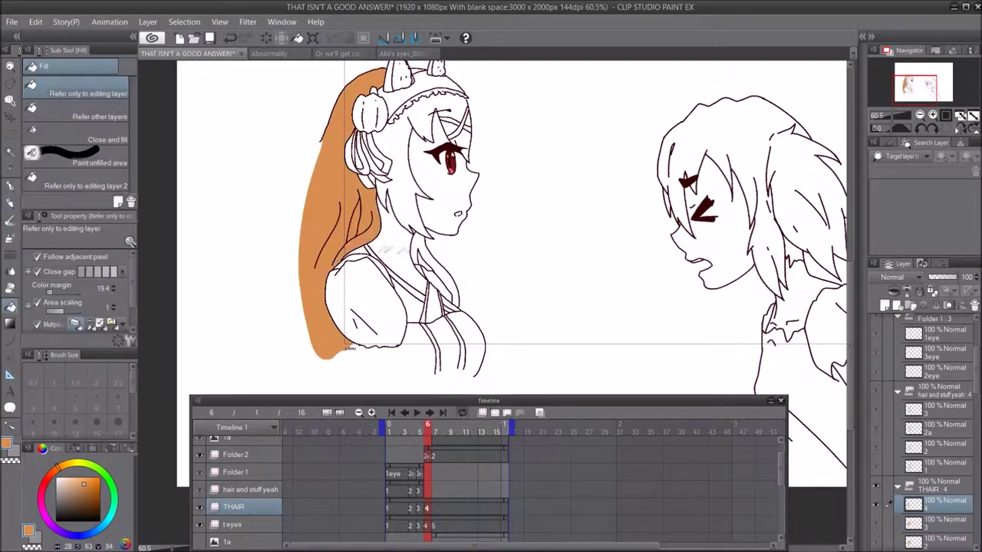
- Fill the left character's neck lock, side hair and bang sections orange at frame 6
left_click(418, 247)
left_click(403, 165)
scroll(407, 153, "up", 1)
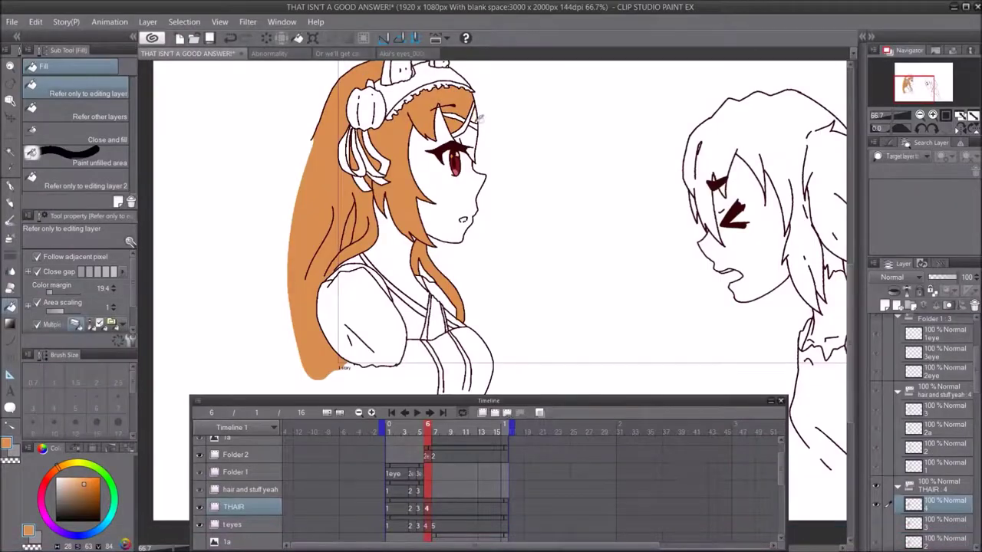
scroll(405, 218, "down", 1)
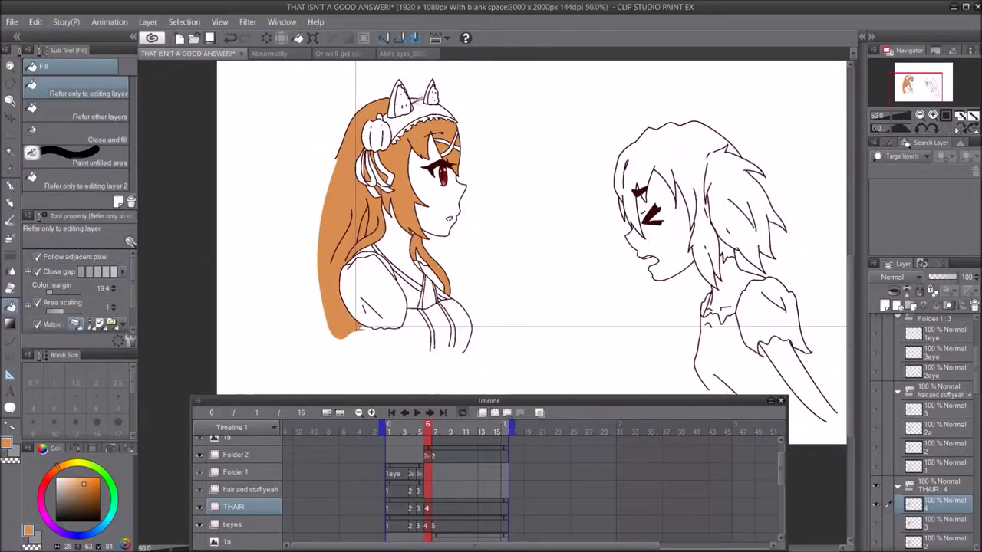
- Add THAIR cel 5 at frame 7, close the open back hair outline with the animationpen and fill the back hair orange
scroll(393, 236, "up", 2)
left_click(435, 507)
left_click(494, 413)
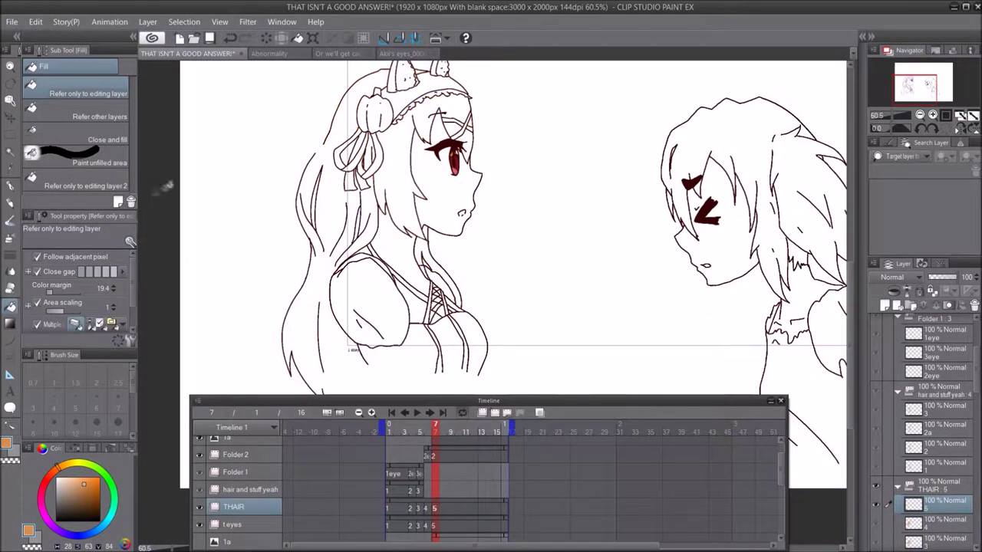
left_click(10, 203)
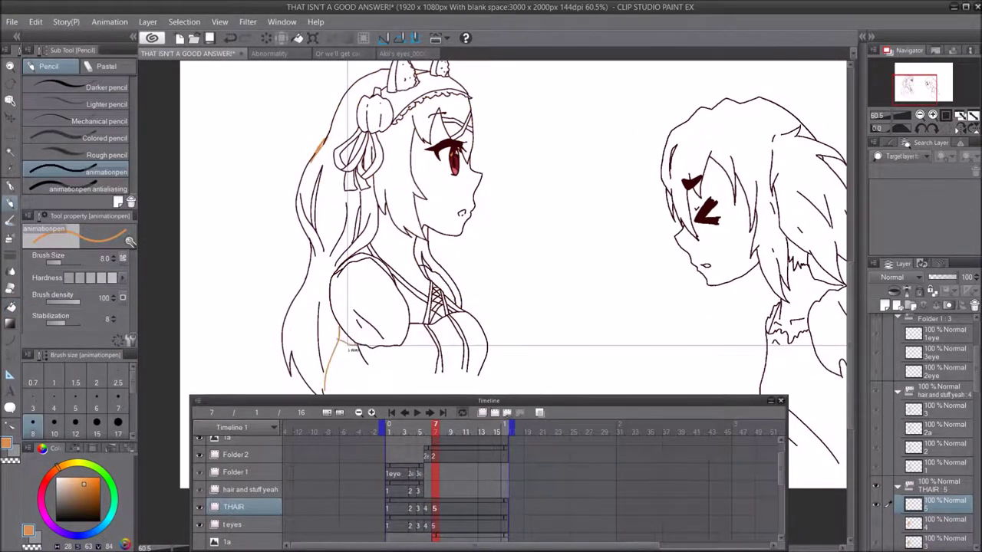
left_click(10, 307)
left_click(314, 322)
left_click(345, 339)
left_click(339, 184)
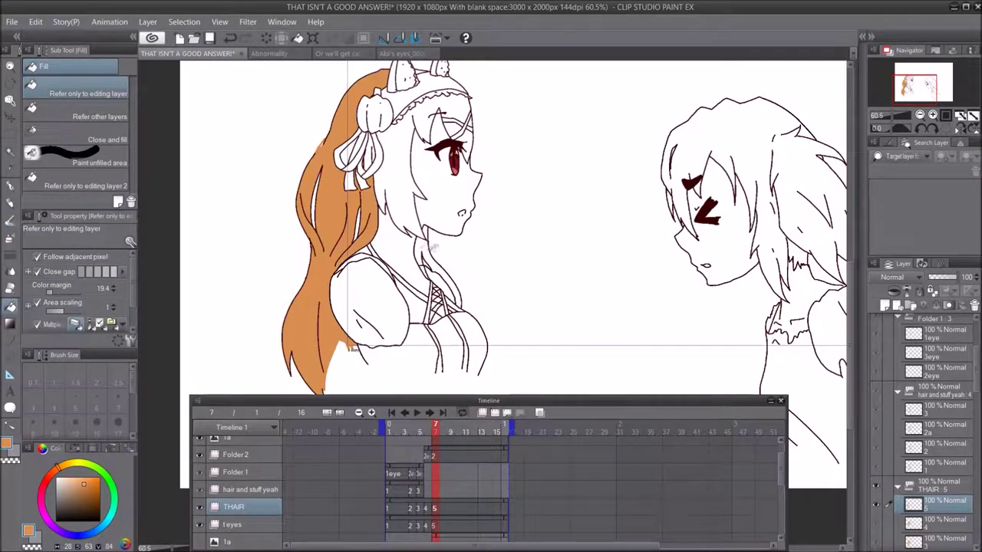
- Fill the left character's neck lock, side hair and bangs orange at frame 7, and play back the animation
left_click(429, 227)
left_click(455, 124)
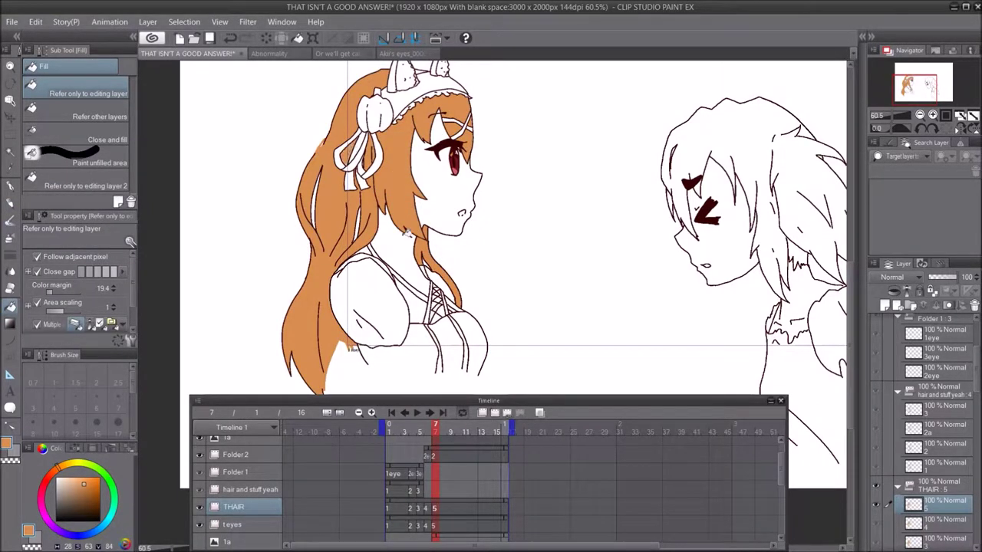
scroll(405, 233, "down", 1)
left_click(442, 443)
left_click(417, 413)
scroll(384, 207, "down", 6)
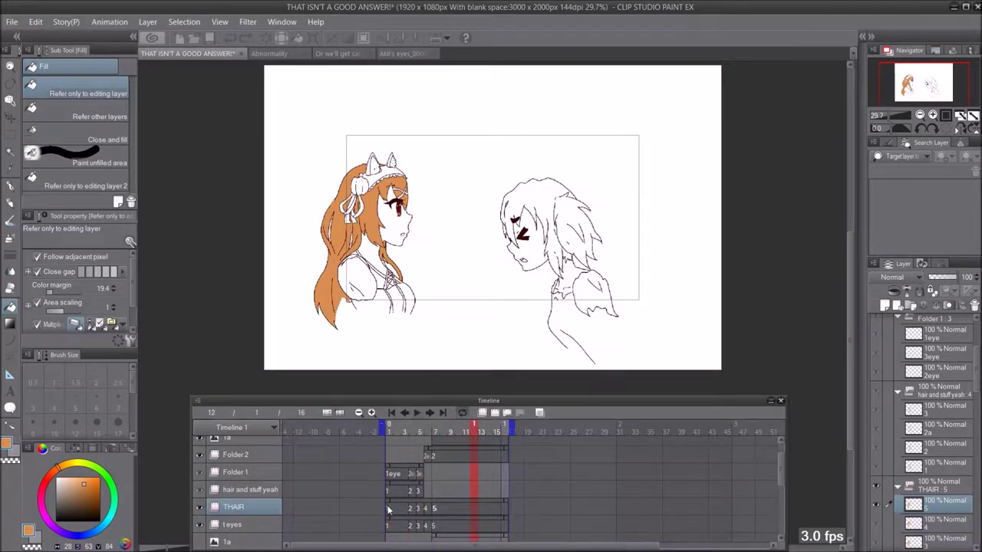
key("Return")
- Lock the transparent pixels of THAIR cel 1 and set the Topaz gradient's opacity to 51
scroll(508, 221, "up", 1)
left_click(9, 325)
scroll(274, 234, "up", 2)
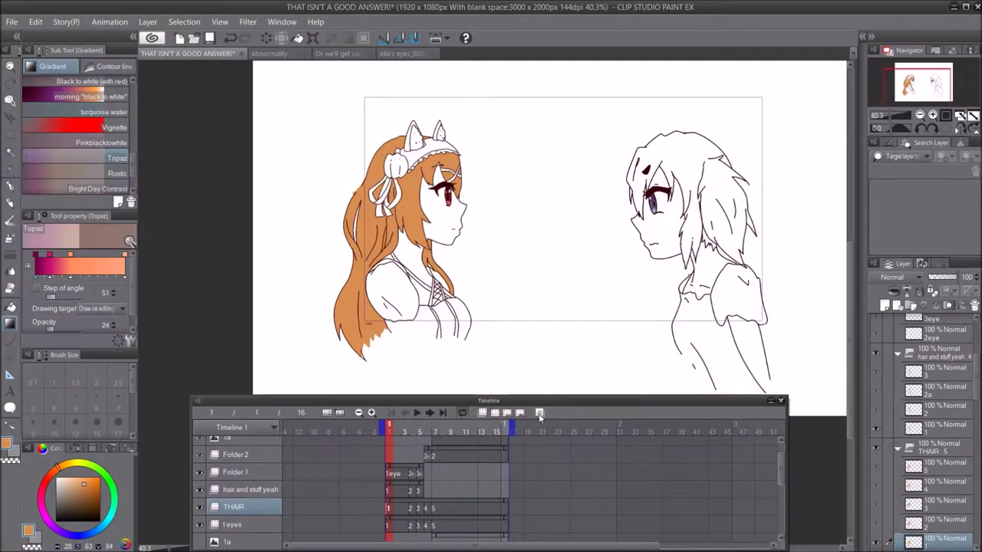
scroll(577, 204, "up", 2)
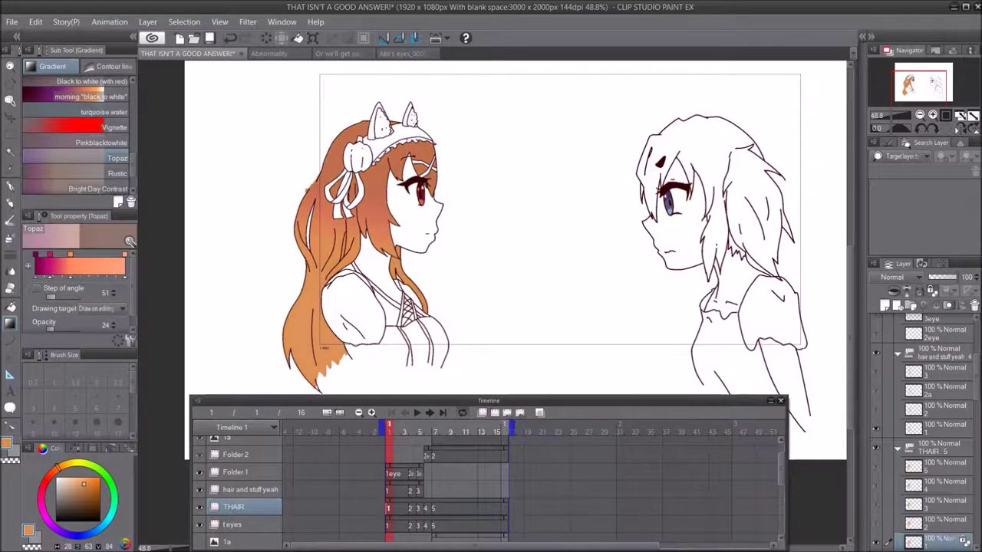
left_click(62, 329)
left_click_drag(315, 338, 383, 149)
left_click(231, 40)
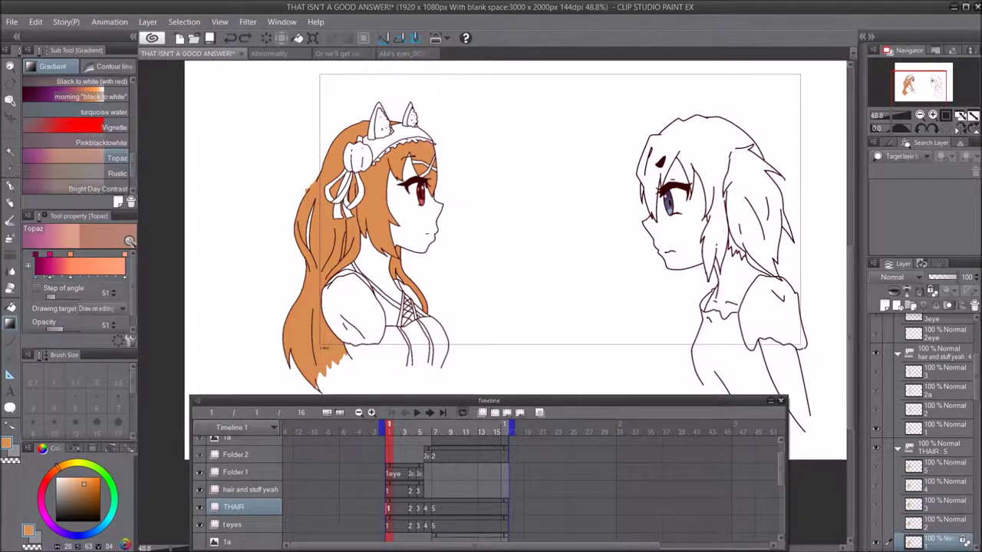
- Apply the Topaz gradient to the lower hair at frames 1 and 4, using the "Or we'll get caught" document as reference
left_click_drag(326, 295, 345, 219)
scroll(345, 216, "down", 3)
left_click(337, 53)
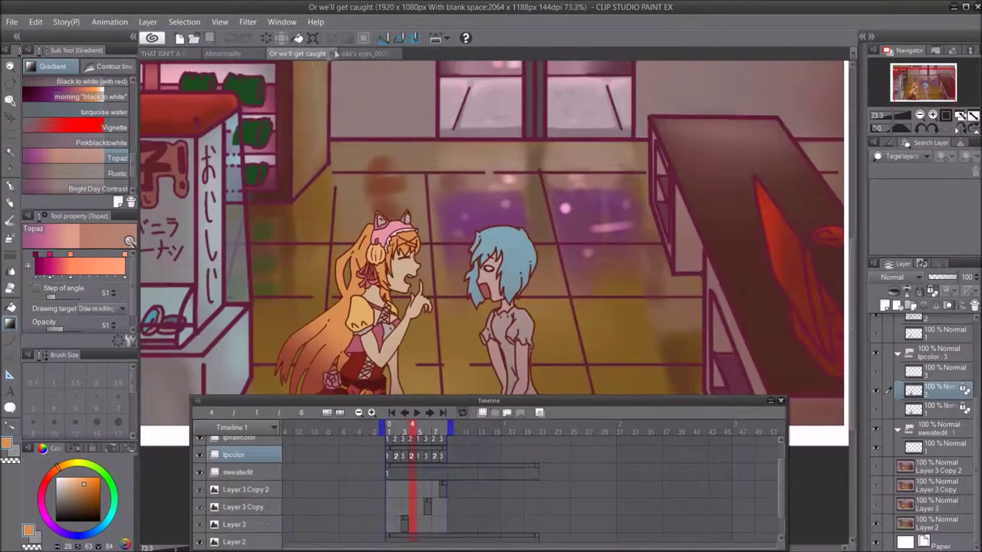
left_click(188, 54)
left_click(321, 509)
left_click_drag(328, 307, 346, 222)
- Apply the Topaz gradient upward from the hair tips at frames 5 and 6 with the cels' transparent pixels locked
left_click(327, 510)
left_click_drag(309, 301, 336, 217)
key("ctrl+z")
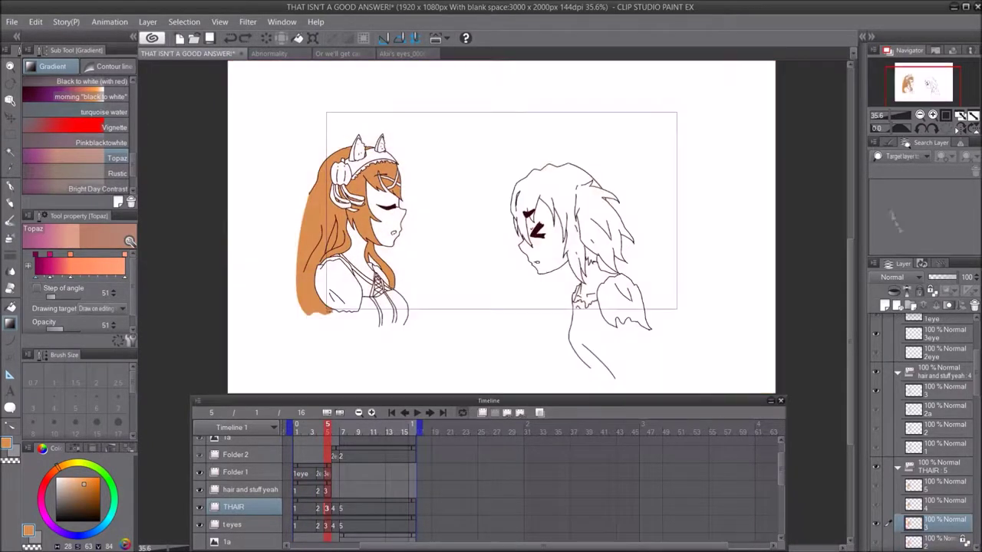
left_click(415, 412)
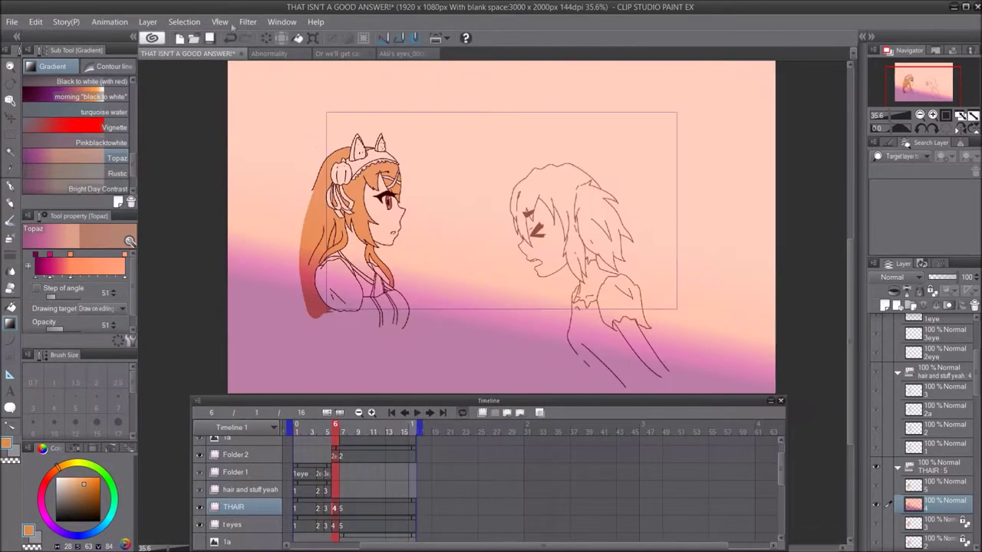
left_click(415, 413)
left_click_drag(310, 305, 335, 227)
- Apply the Topaz gradient to the left character's hair tips on THAIR cel 5 at frame 7 with transparent pixels locked
left_click(343, 510)
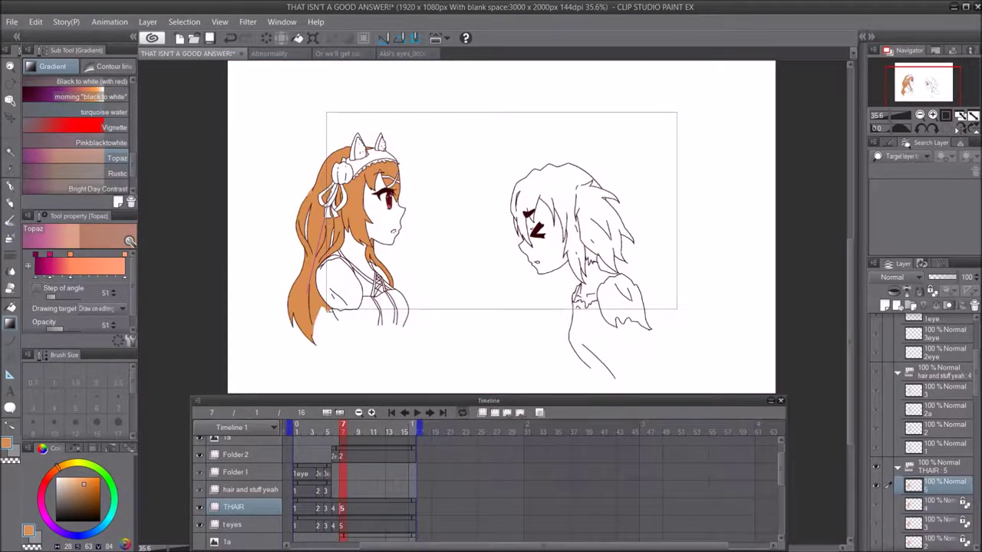
scroll(317, 170, "up", 2)
left_click_drag(304, 372, 321, 265)
key("ctrl+z")
left_click_drag(303, 370, 322, 291)
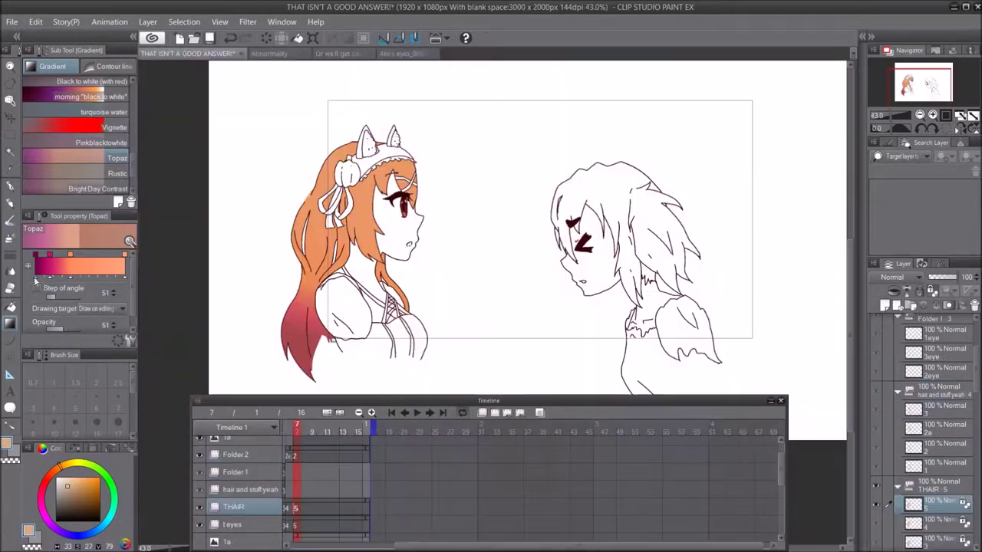
- Create an animation folder named skinclothestopaz directly above THAIR
key("g")
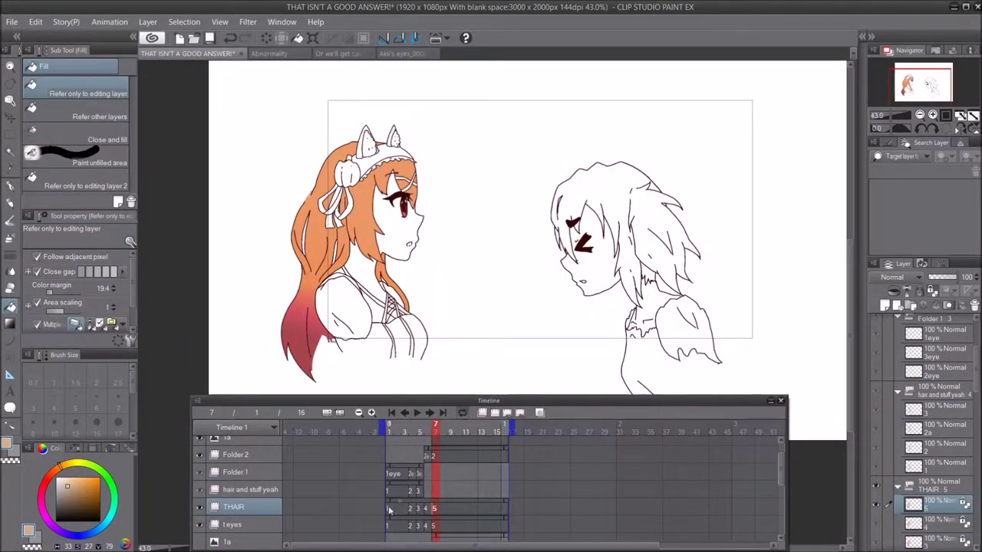
double_click(245, 507)
type("skinclothe")
key("Return")
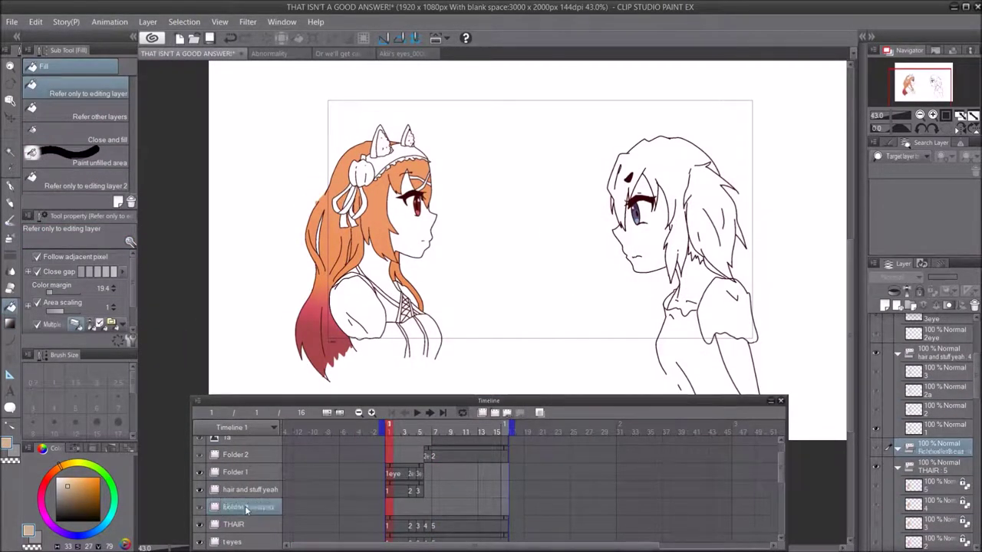
- Add skinclothestopaz cel 1 at frame 1, save the file and fill the left character's face and neck beige
left_click(499, 418)
left_click(12, 22)
left_click(55, 115)
key("ctrl+s")
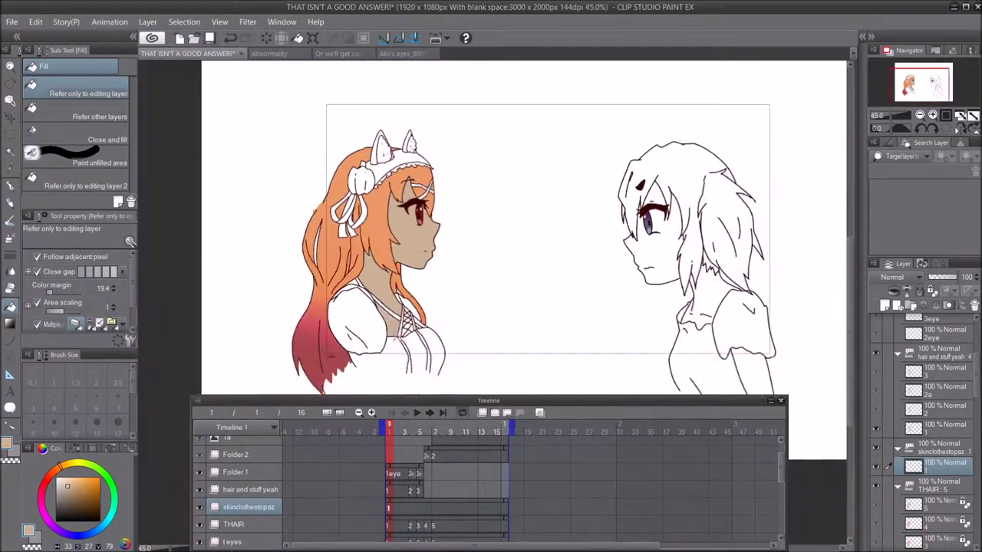
scroll(390, 327, "up", 7)
scroll(389, 327, "down", 2)
- Add skinclothestopaz cel 2 at frame 4 and fill the left character's face, neck and chest beige
left_click(412, 507)
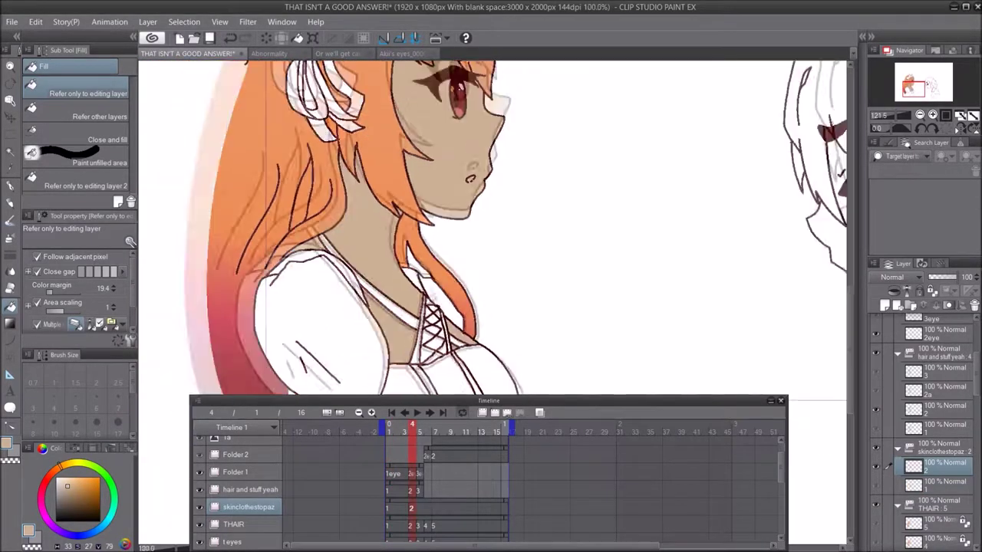
scroll(445, 261, "down", 4)
scroll(437, 92, "up", 6)
scroll(439, 92, "down", 6)
- Add skinclothestopaz cels 3 and 4 at frames 5 and 6 and fill the left character's skin beige on both
left_click(422, 511)
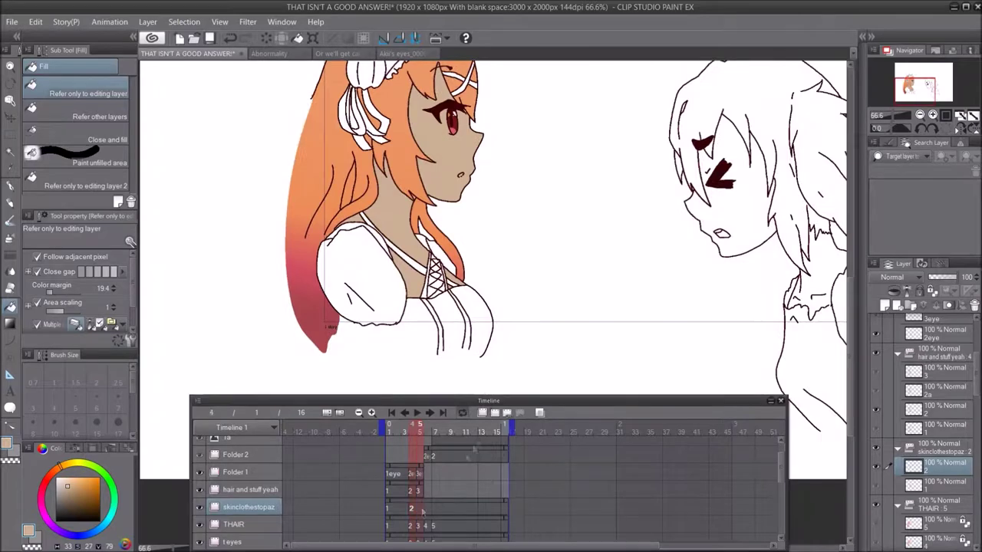
scroll(438, 286, "up", 6)
scroll(380, 349, "down", 6)
scroll(393, 98, "up", 6)
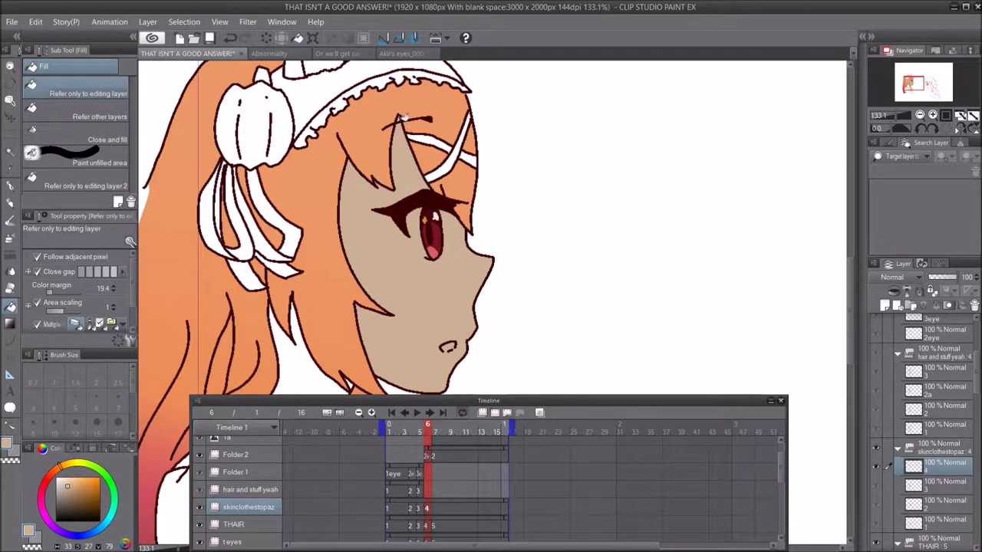
- Fill the left character's remaining skin at frame 6, and add skinclothestopaz cel 5 at frame 7 with beige skin
scroll(415, 146, "down", 8)
left_click(371, 258)
left_click(379, 330)
scroll(415, 339, "up", 5)
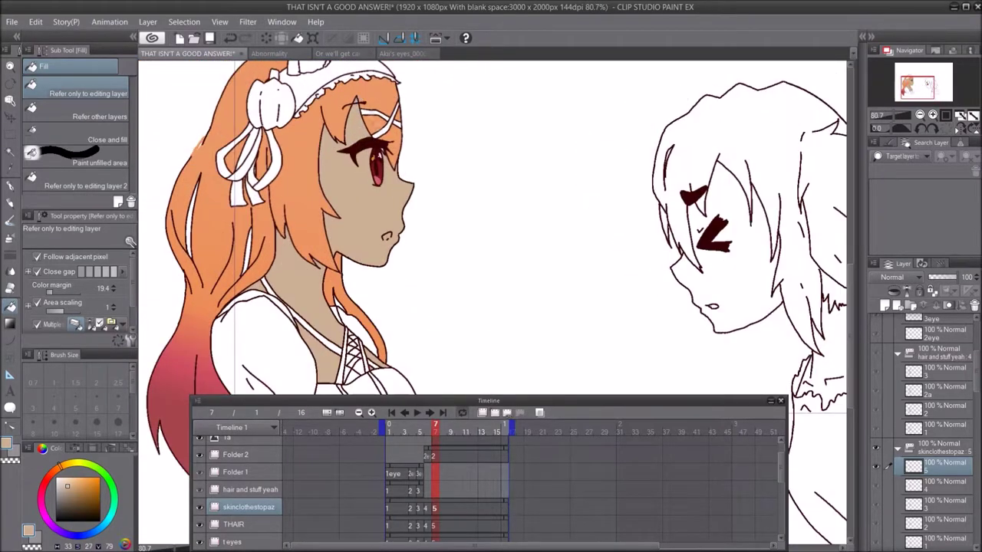
- Touch up the orange hair beside the lashes on THAIR cel 5 at frame 7 with the animationpen
left_click(434, 525)
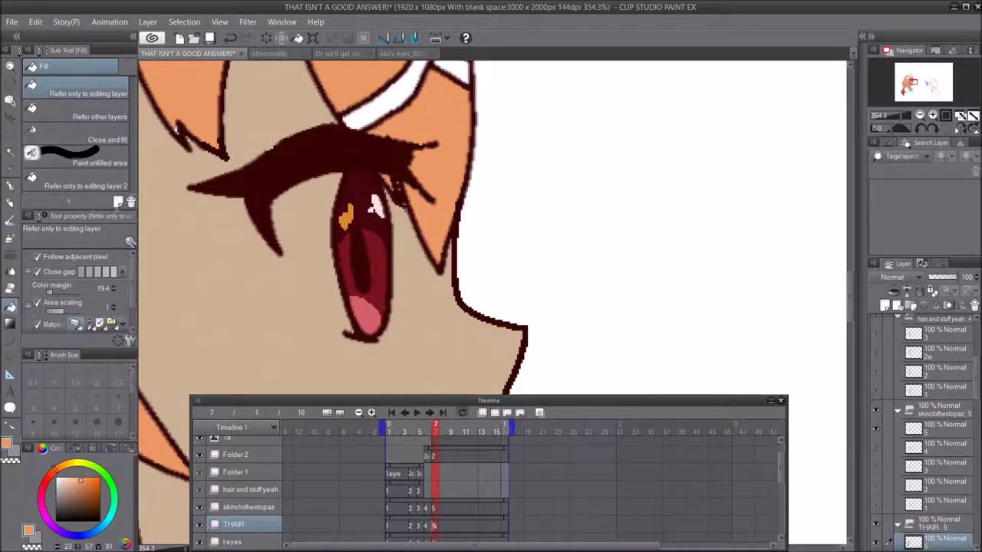
key("p")
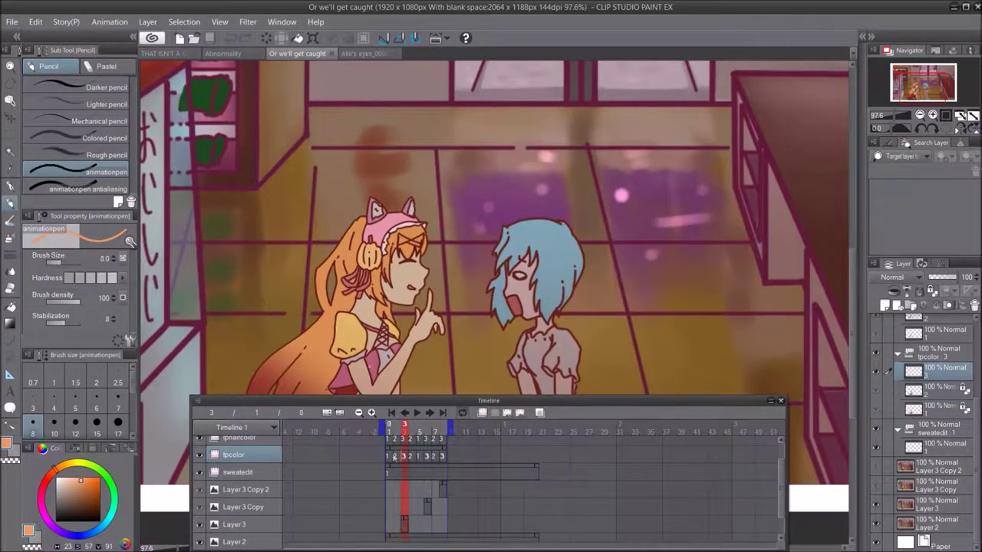
- Draw the pale grey lower edge of the left character's eye white on skinclothestopaz cel 4 at frame 6
scroll(514, 284, "up", 2)
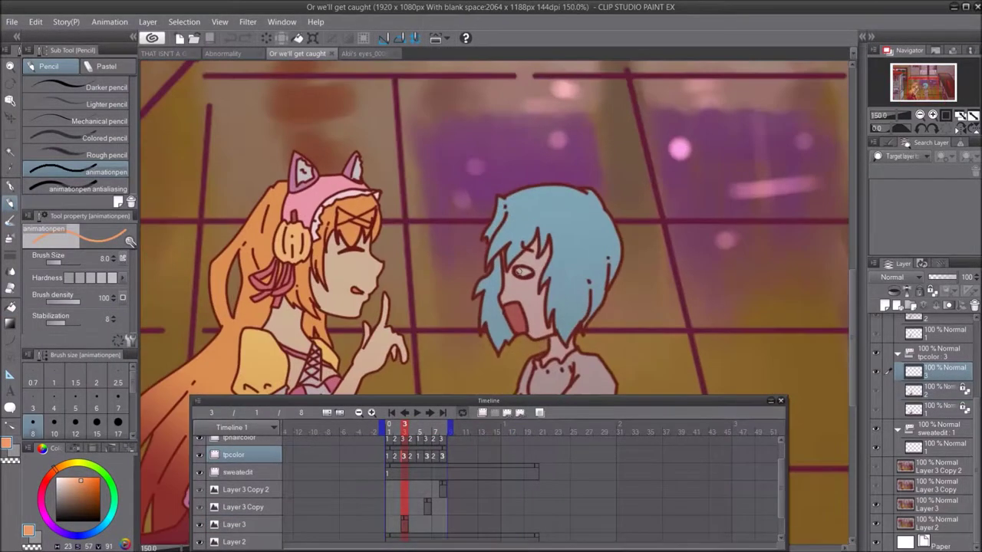
left_click(167, 54)
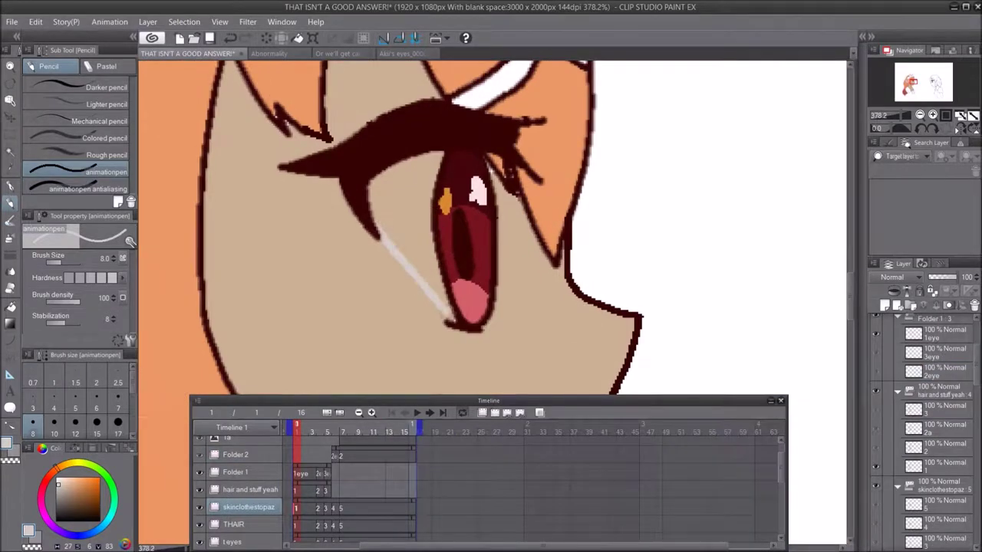
left_click(320, 508)
left_click(326, 509)
left_click(334, 509)
left_click_drag(278, 254, 310, 315)
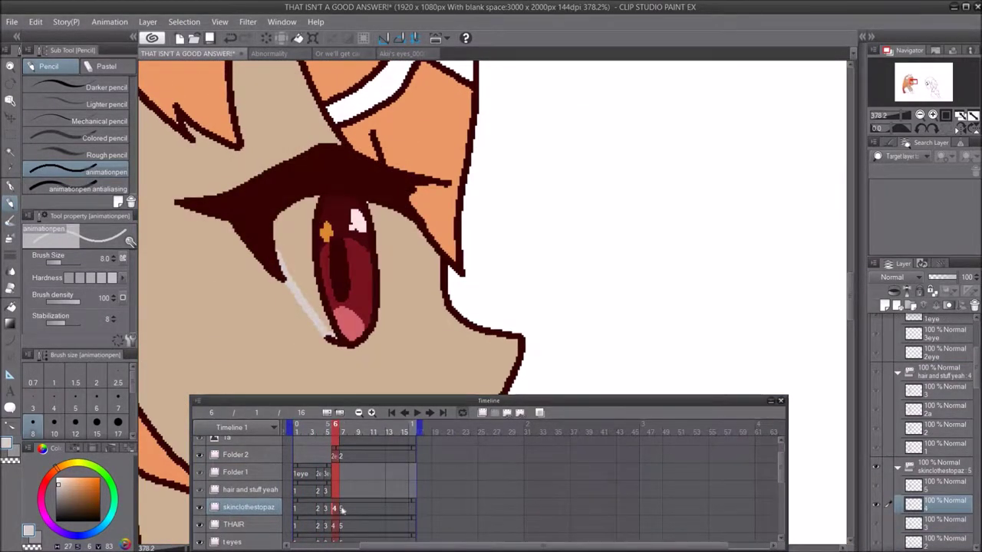
- Fill the left character's eye whites pale grey on the skinclothestopaz cels, from frame 7 back to frame 1
key("Right")
key("g")
key("Left")
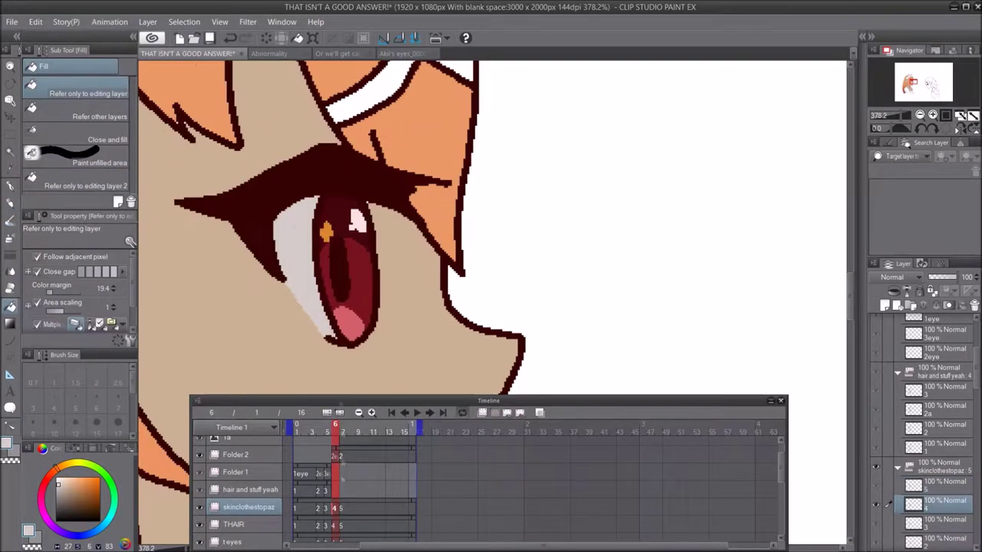
key("Left")
key("Left")
key("Left")
key("Left")
key("p")
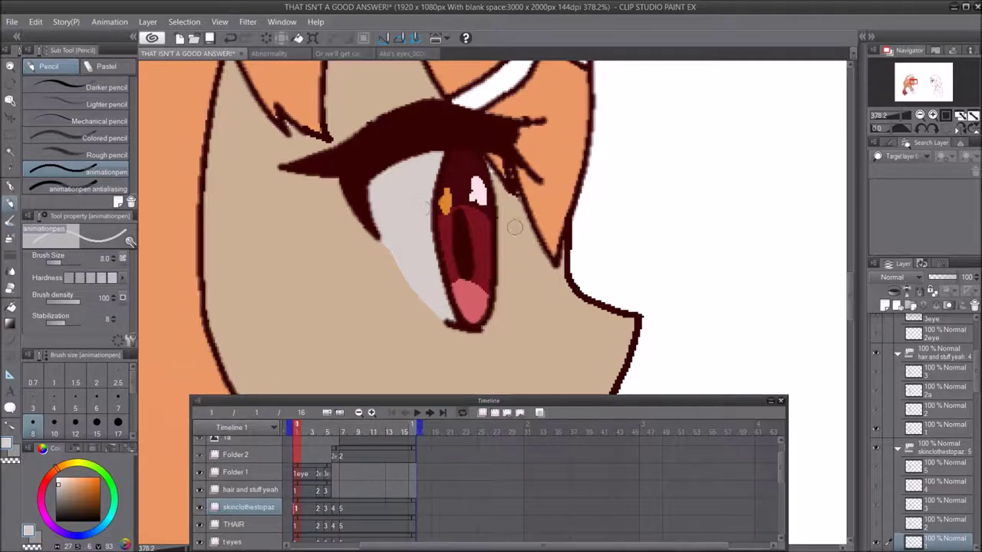
- Sample the headband pink from the "Or we'll get caught" file and fill the headband on THAIR cel 1 at frame 1
key("ctrl+0")
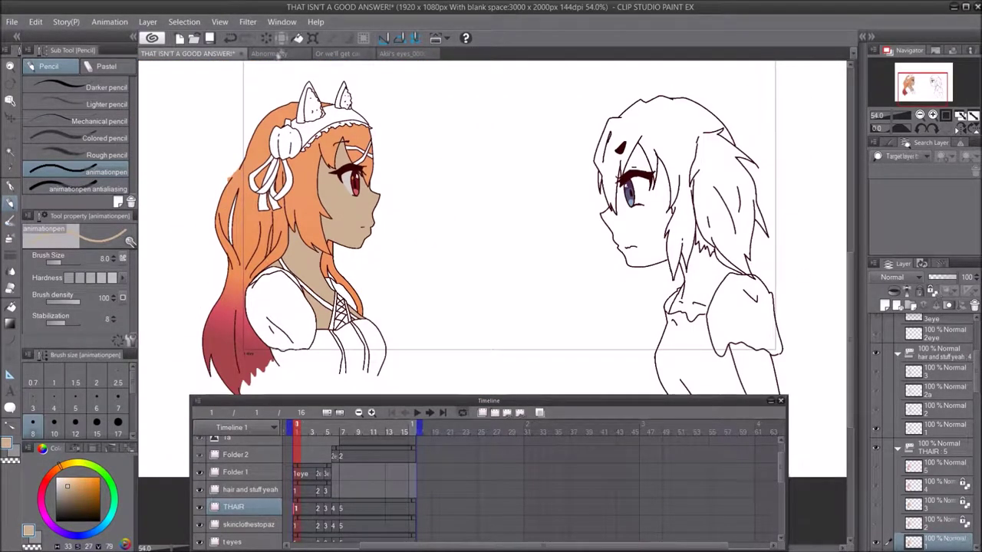
left_click(279, 54)
left_click(284, 132, "alt")
left_click(166, 54)
left_click(336, 54)
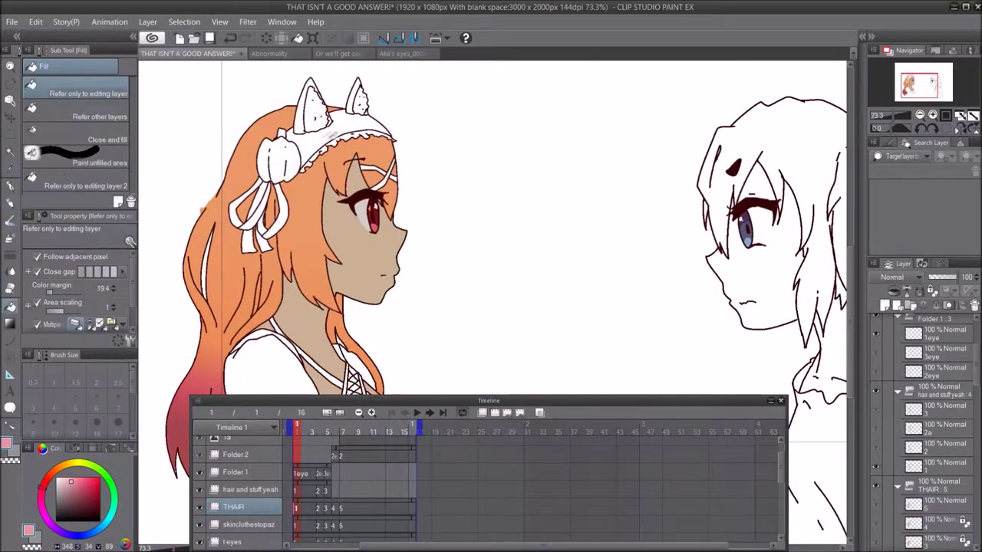
key("g")
key("Right")
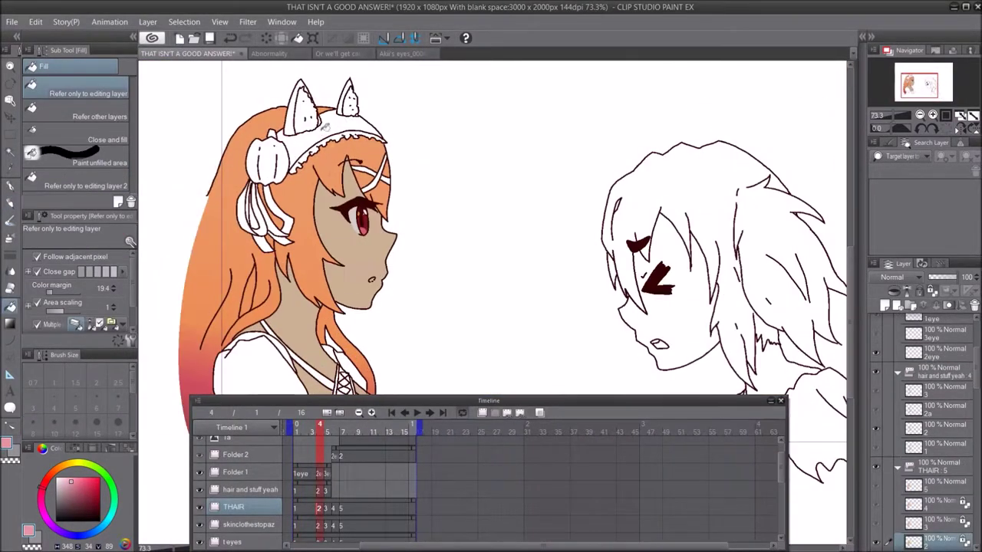
- Fill the headband pink on THAIR cels 2 to 5 at frames 4 to 7
scroll(316, 123, "up", 3)
left_click(347, 137)
left_click(327, 508)
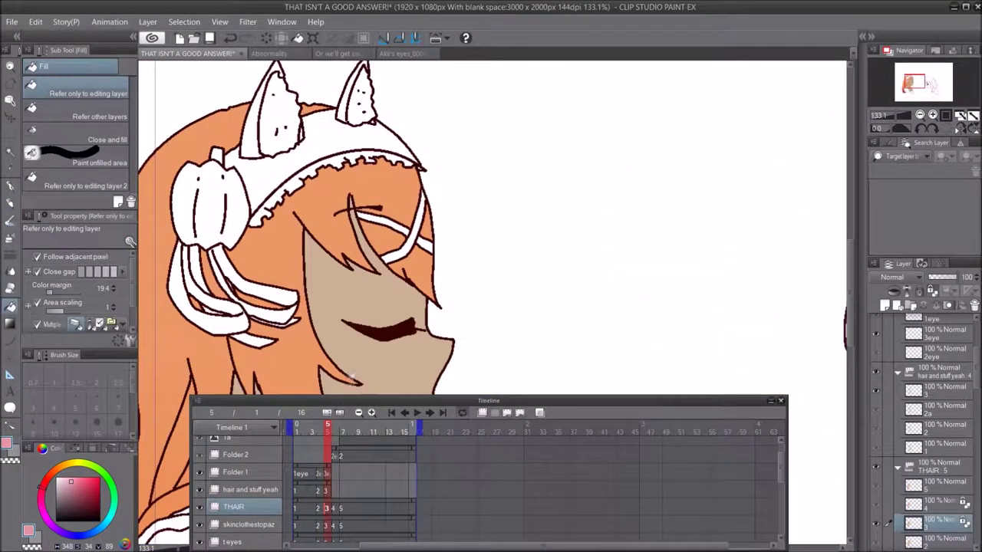
key("Right")
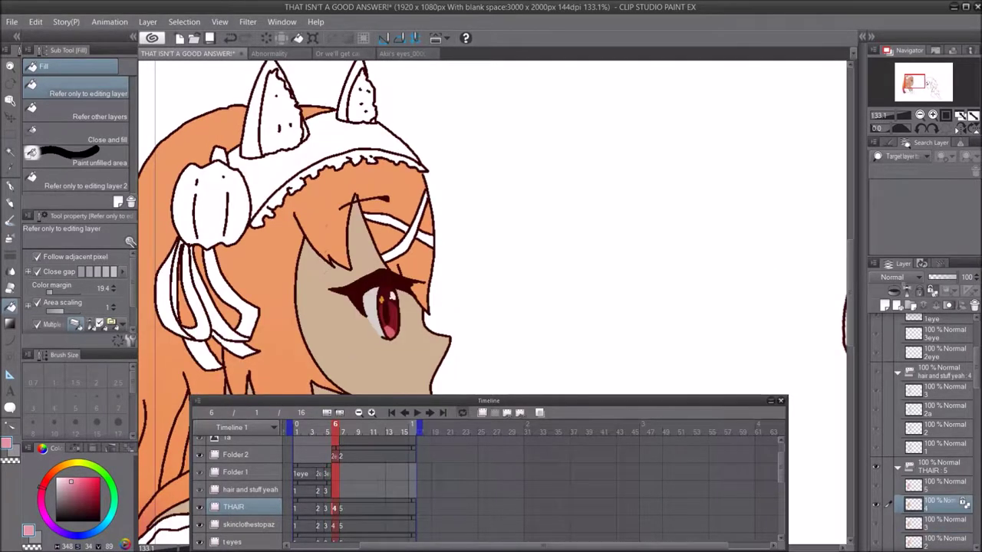
left_click(335, 142)
key("Right")
left_click(335, 142)
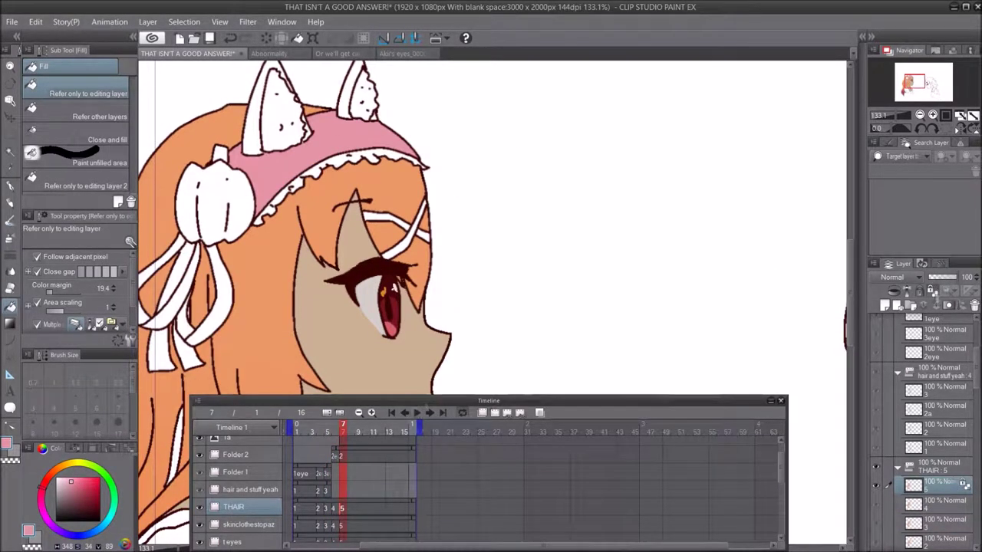
- Choose a mauve based on the "Or we'll get caught" reference and fill the cat ears' outer parts on THAIR cel 1
left_click(296, 514)
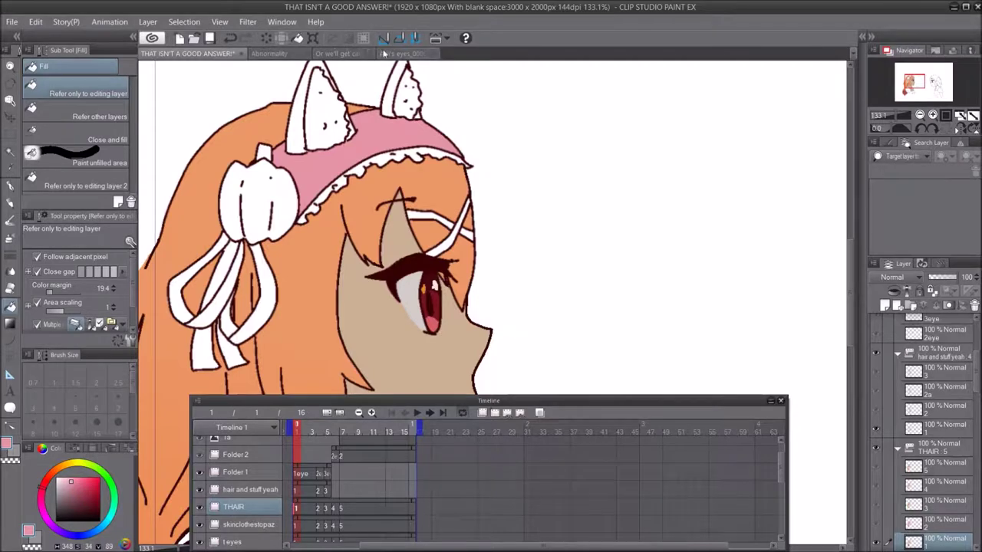
left_click(338, 53)
left_click(163, 53)
left_click(74, 491)
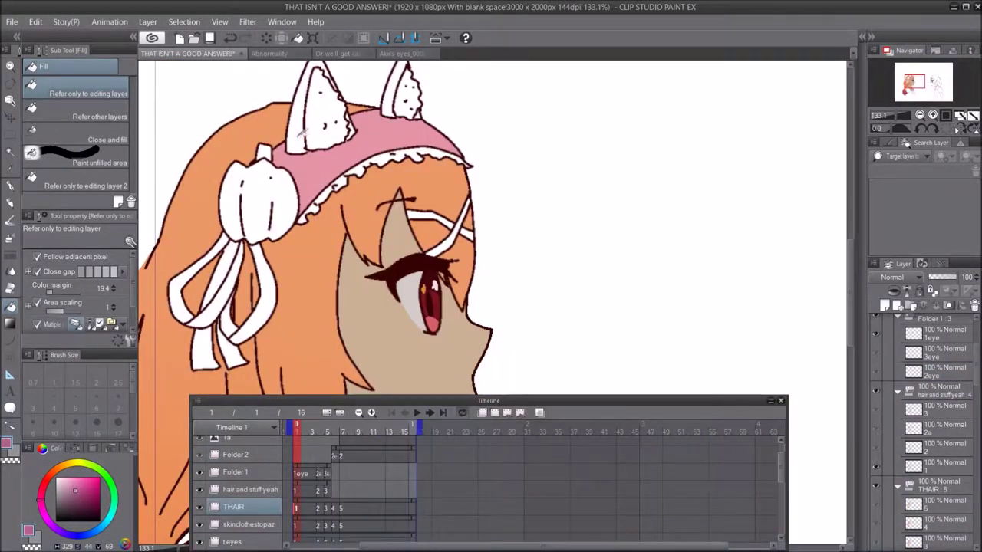
scroll(307, 130, "up", 5)
left_click(273, 176)
left_click(415, 132)
- Touch up the remaining white spots on the mauve ear rims at frame 1 with the animationpen
scroll(402, 196, "up", 3)
scroll(294, 154, "up", 1)
key("p")
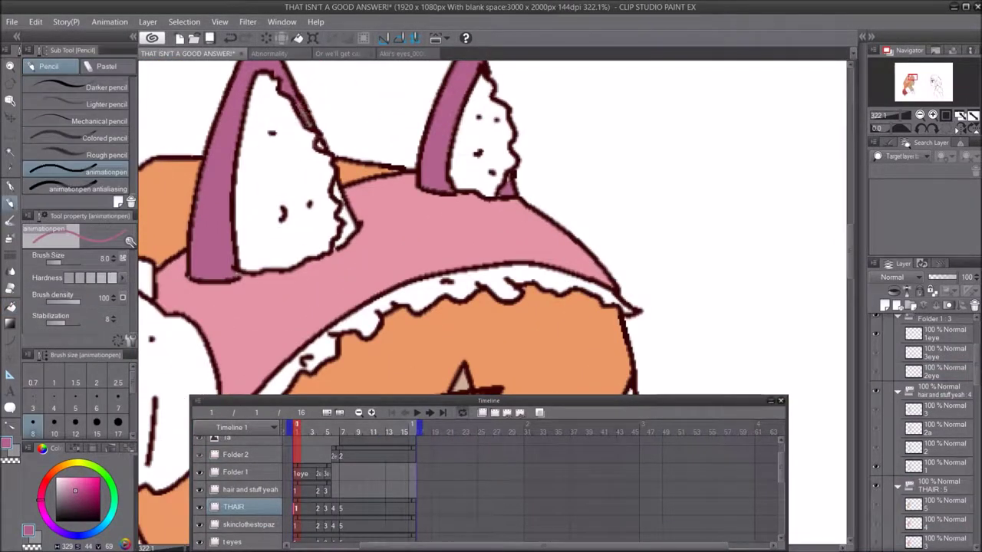
scroll(384, 246, "down", 4)
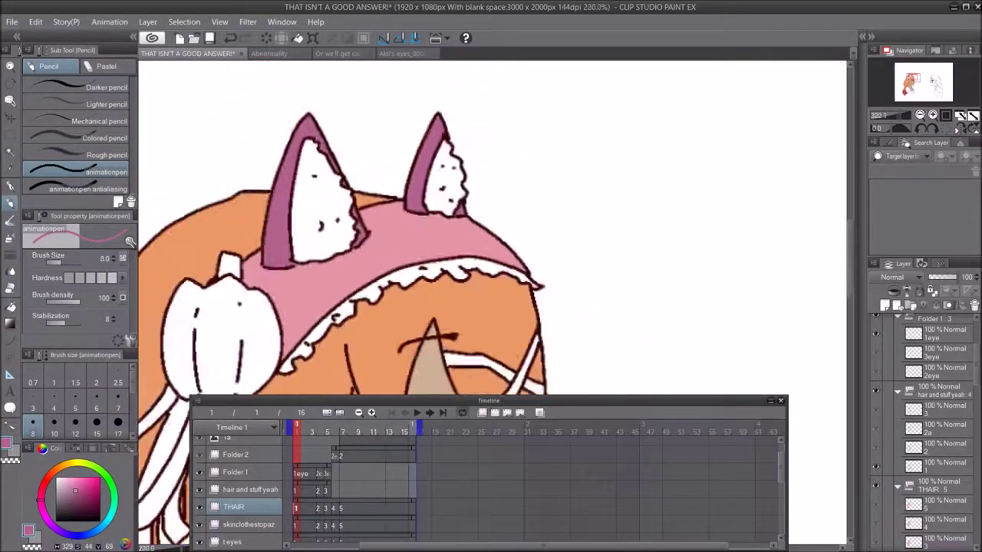
scroll(269, 127, "up", 3)
- Fill the cat ears' outer parts mauve on THAIR cels 2 and 3 at frames 4 and 5, touching up small gaps
left_click(322, 513)
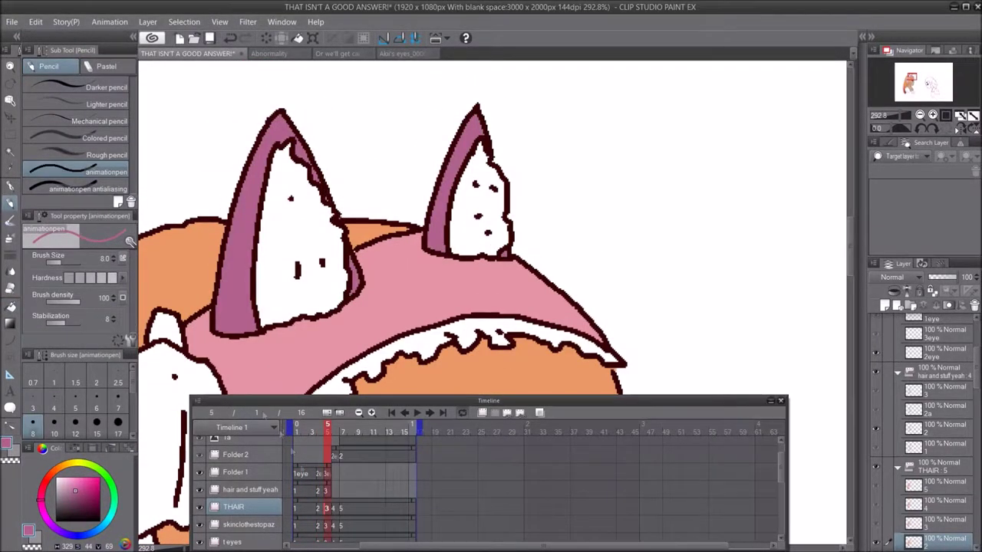
left_click(326, 508)
key("g")
left_click(175, 295)
left_click(287, 289)
left_click(377, 231)
key("p")
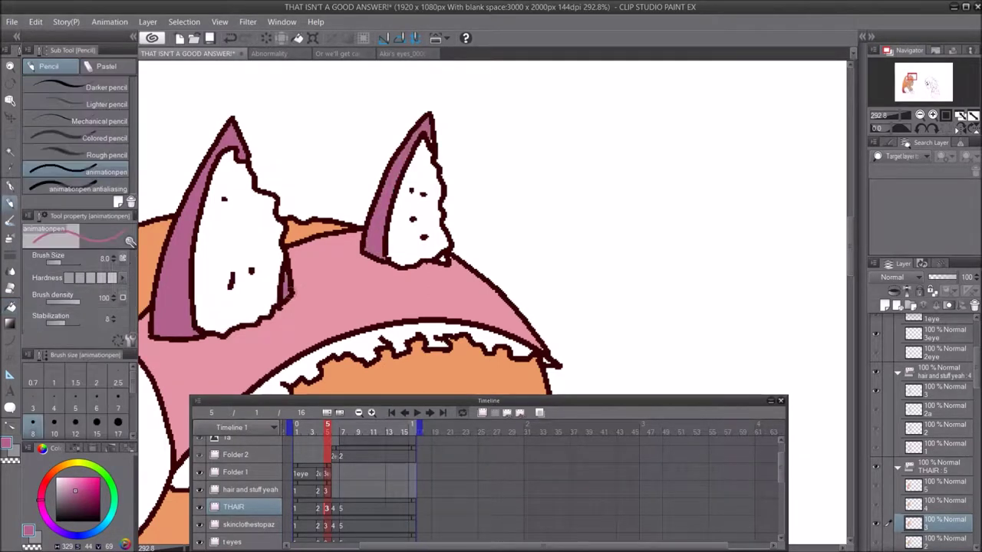
scroll(374, 311, "down", 3)
scroll(307, 230, "up", 3)
- Fill and touch up the mauve ear rims on THAIR cels 4 and 5 at frames 6 and 7, and save the file
key("g")
left_click(279, 198)
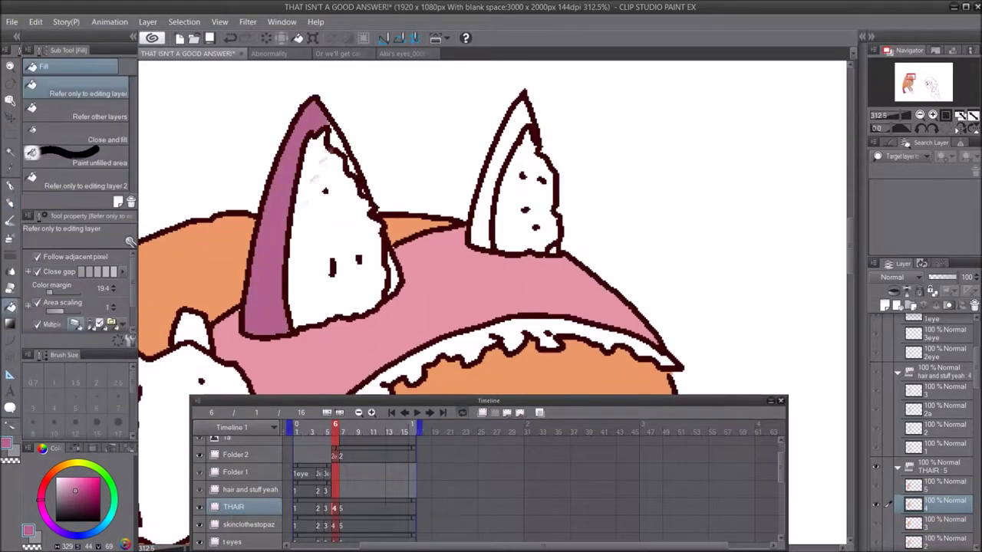
left_click(476, 225)
key("p")
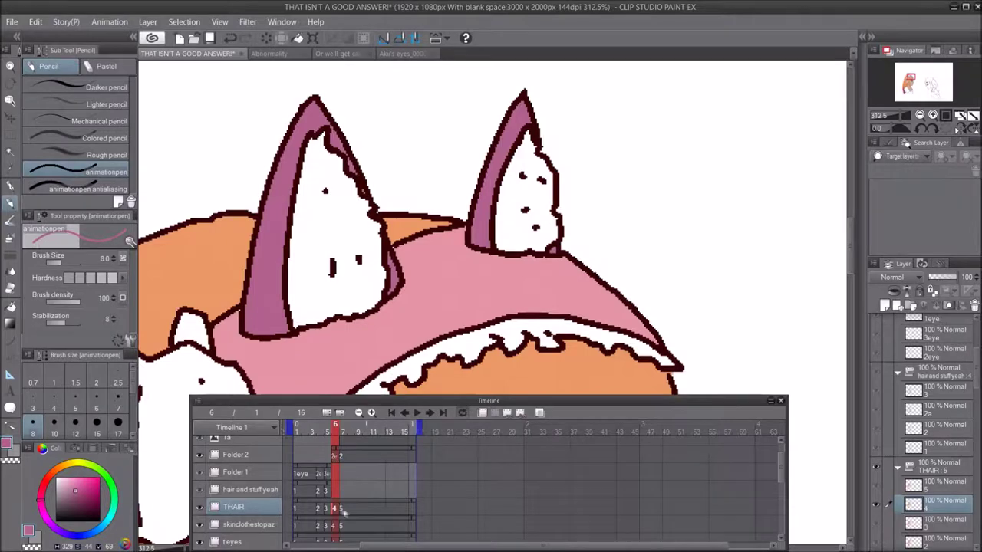
left_click(343, 514)
key("g")
left_click(476, 224)
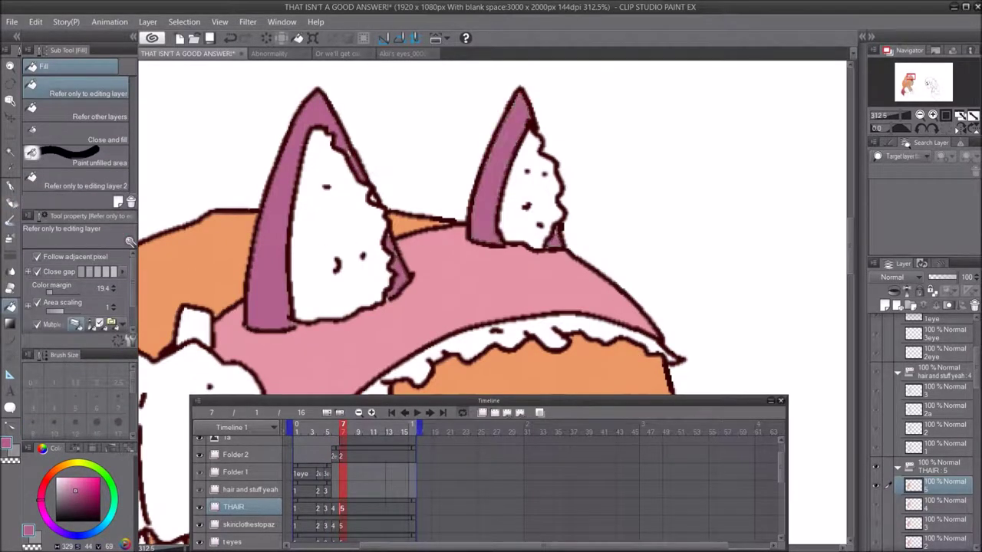
key("p")
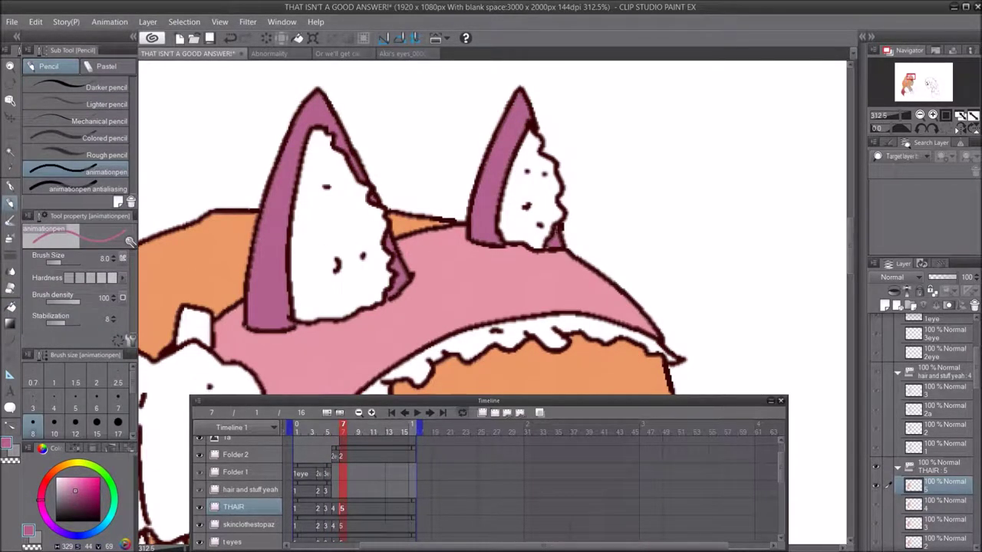
scroll(474, 163, "down", 5)
key("ctrl+s")
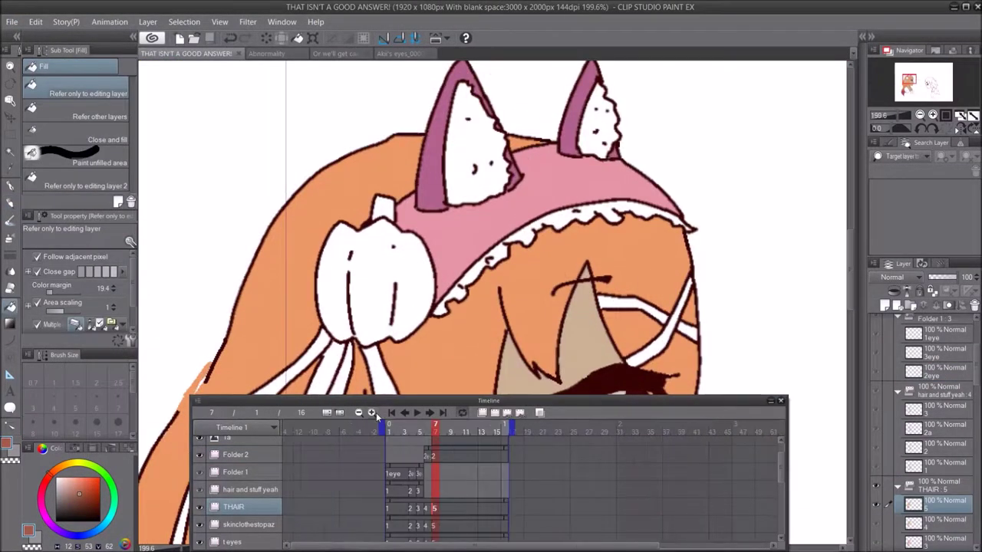
- Fill the pumpkin ornament's stem brown on all five THAIR cels, from frame 7 back to cel 1
left_click(390, 206)
key("Left")
left_click(386, 207)
key("Left")
left_click(382, 210)
key("Left")
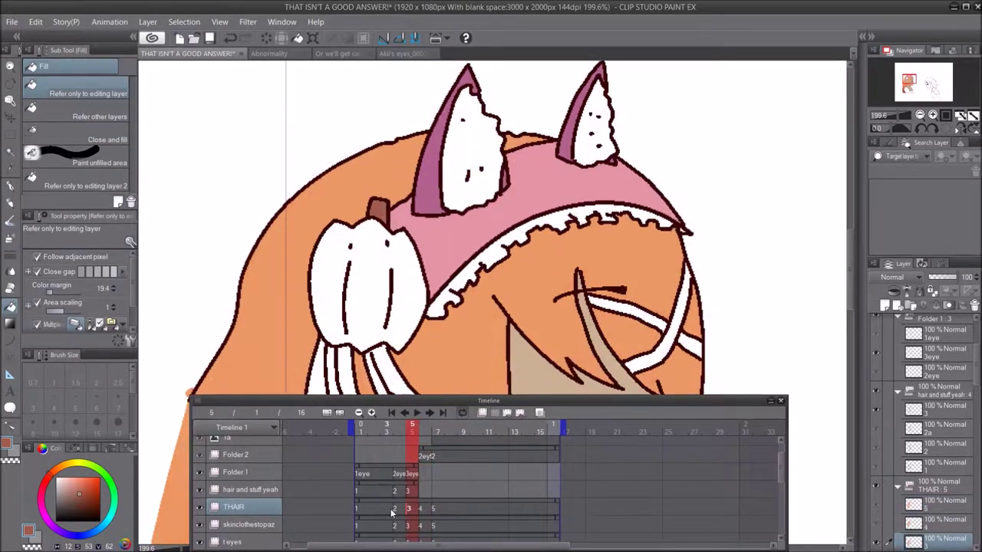
key("Left")
key("Left")
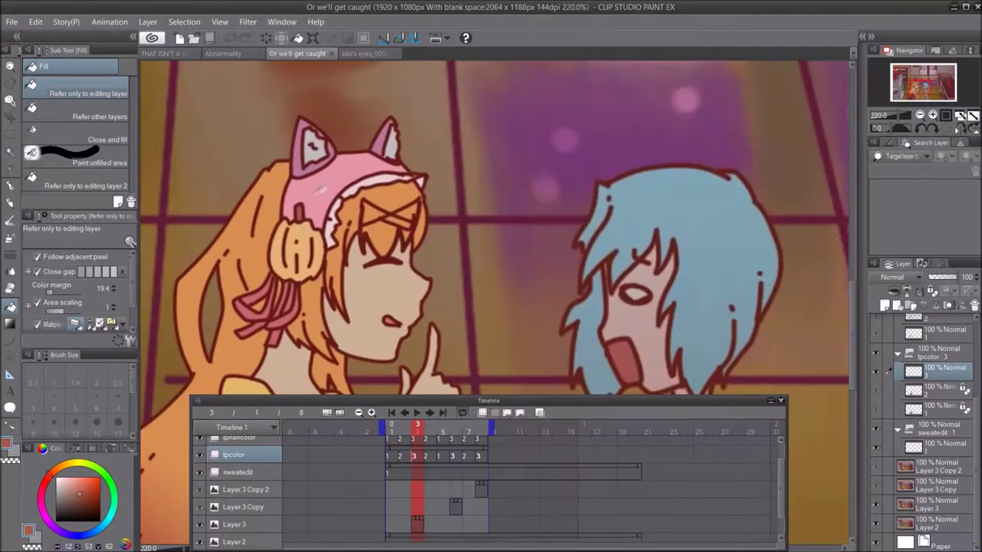
- Fill the pumpkin ornament light orange on THAIR cels 1 to 5, using the color from the "Or we'll get caught" reference
left_click(421, 258)
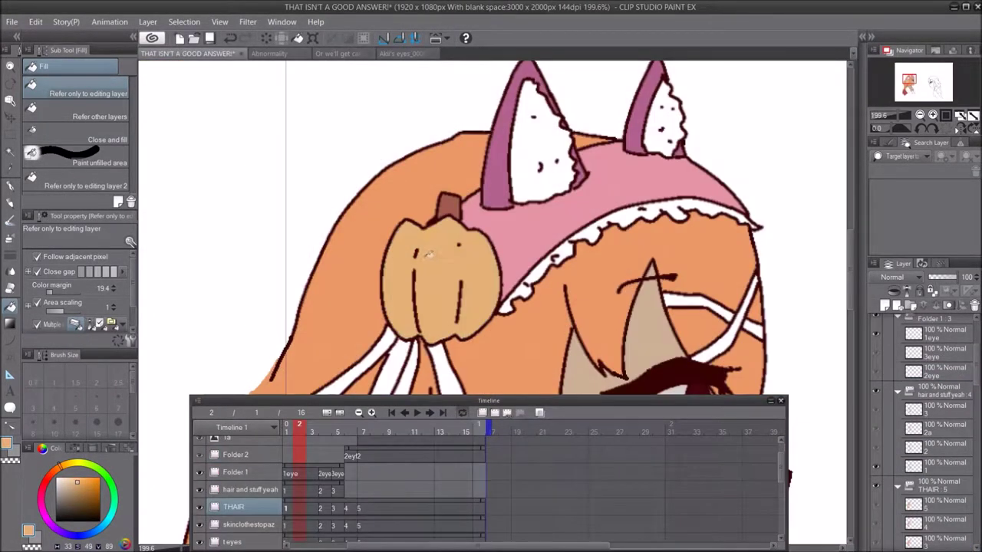
key("Right")
key("Right")
left_click(420, 258)
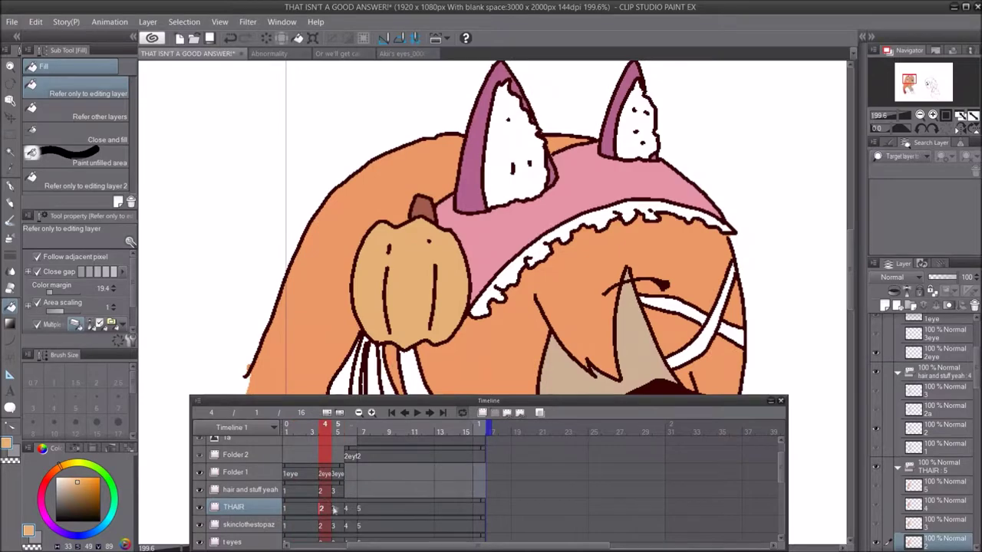
left_click(334, 509)
left_click(374, 285)
left_click(330, 283)
left_click(348, 511)
left_click(373, 289)
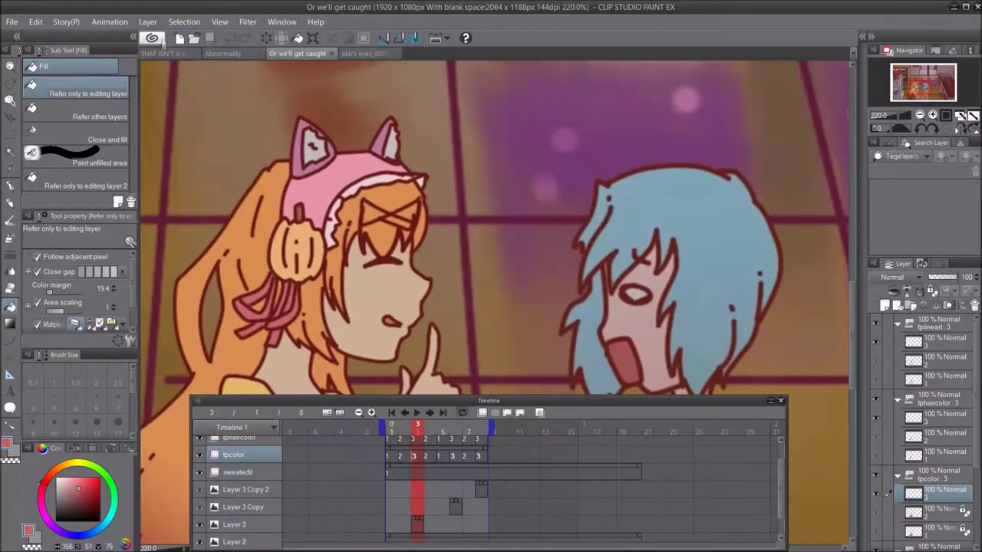
- Return to the "THAT ISN'T A GOOD ANSWER!" file and set the drawing color to dark red (H 356, S 63, V 57)
left_click(163, 54)
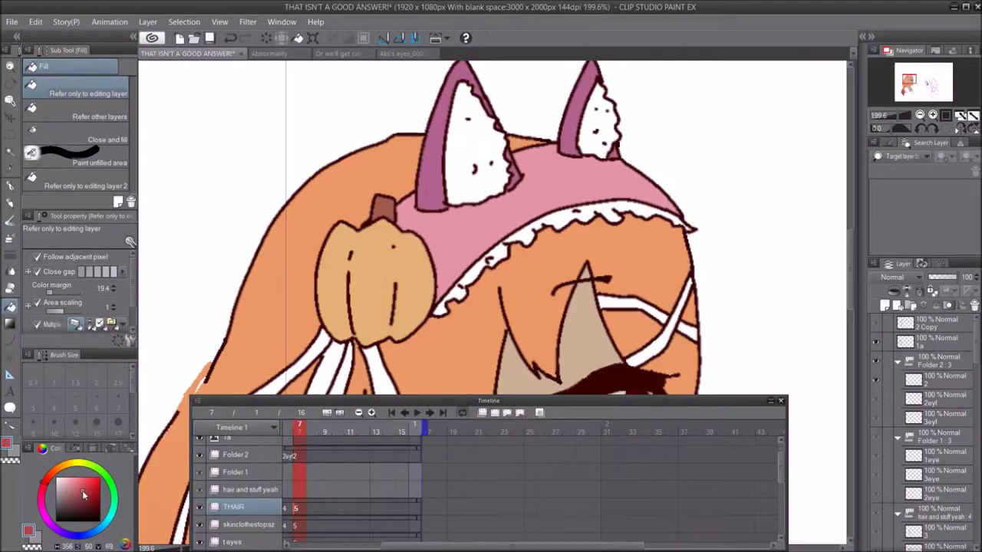
left_click(84, 496)
scroll(441, 242, "down", 1)
scroll(461, 491, "up", 1)
left_click_drag(514, 546, 423, 546)
scroll(359, 198, "down", 4)
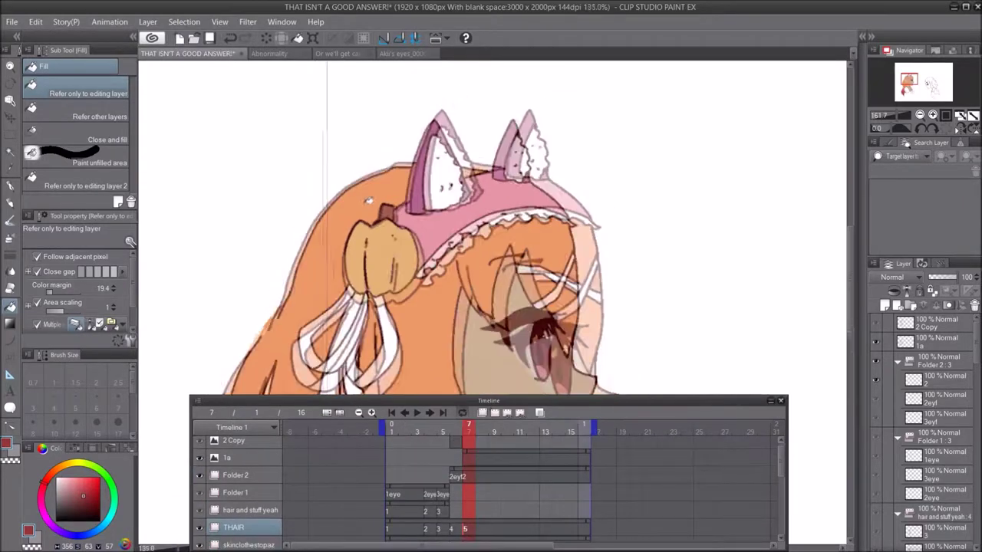
- Try to fill the hair ribbons dark red on THAIR cel 5 at frame 7, and undo the fills
scroll(336, 326, "up", 4)
left_click(336, 339)
scroll(334, 324, "up", 2)
left_click(387, 367)
left_click(379, 239)
key("ctrl+z")
key("ctrl+z")
key("ctrl+z")
- Raise the fill's color margin to 55.2, then fill the ribbons dark red and the gaps between them orange at frame 7
left_click(66, 293)
mouse_move(382, 234)
left_mouse_down()
mouse_move(353, 238)
mouse_move(385, 368)
mouse_move(376, 306)
left_mouse_up()
scroll(376, 304, "up", 5)
right_click(397, 256)
left_click(386, 284)
right_click(359, 238)
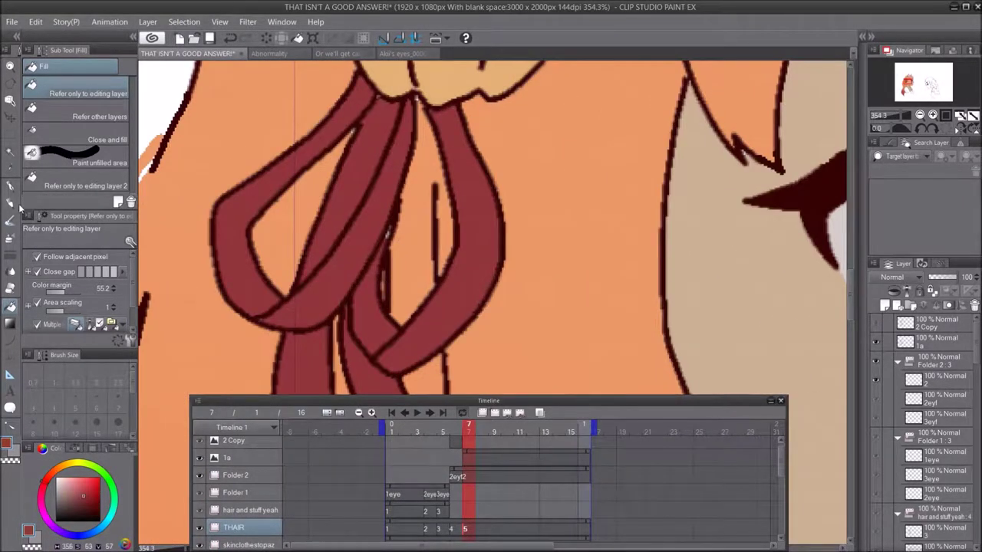
- Touch up the white specks around the ribbons at frame 7 in orange and dark red with the animationpen
key("p")
left_click(351, 132, "alt")
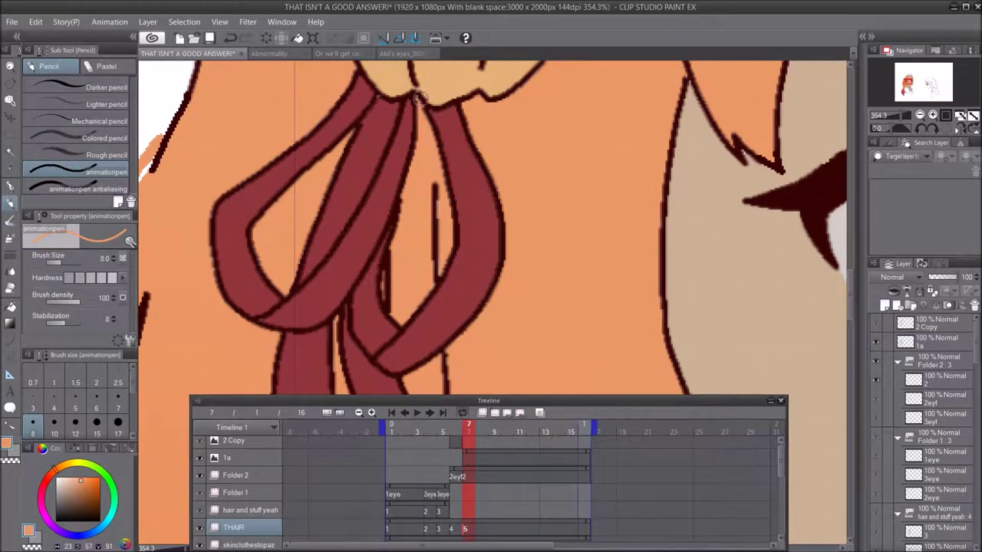
right_click(418, 349)
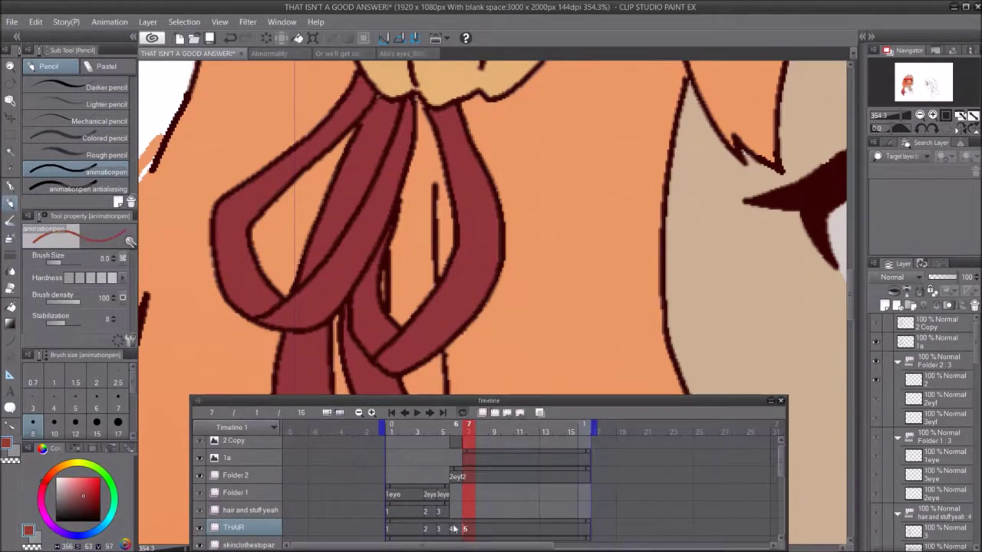
- Fill the hair ribbons below the pumpkin dark red on THAIR cel 4 at frame 6
left_click(453, 530)
key("g")
left_click(318, 222)
left_click(347, 184)
key("ctrl+z")
scroll(355, 182, "down", 1)
left_click(377, 203)
left_click(412, 228)
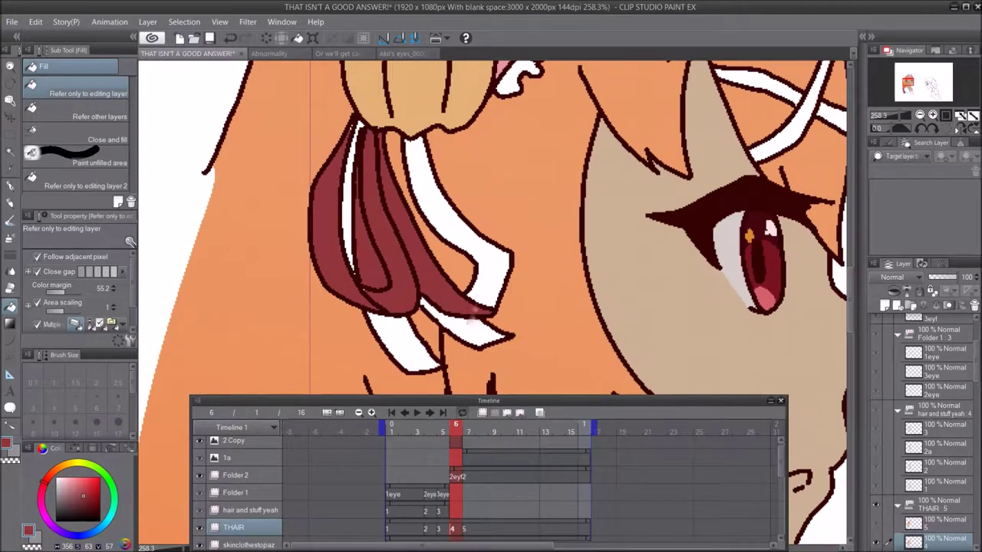
left_click(443, 211)
left_click(406, 339)
- Fill the gaps between the ribbons orange at frame 6 and touch up their edges with the animationpen
right_click(361, 334)
left_click(347, 178)
right_click(332, 177)
scroll(357, 165, "up", 2)
key("p")
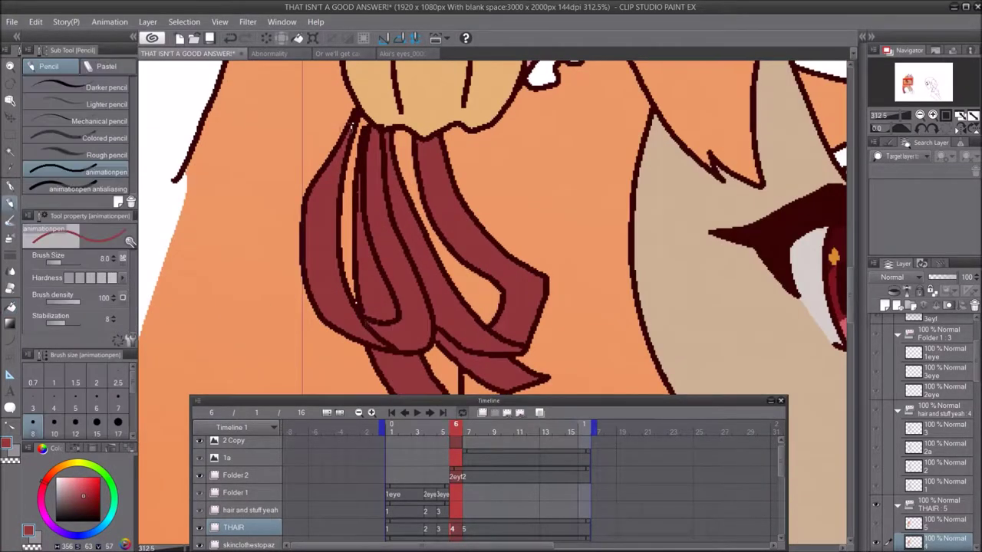
right_click(402, 177)
scroll(376, 268, "down", 1)
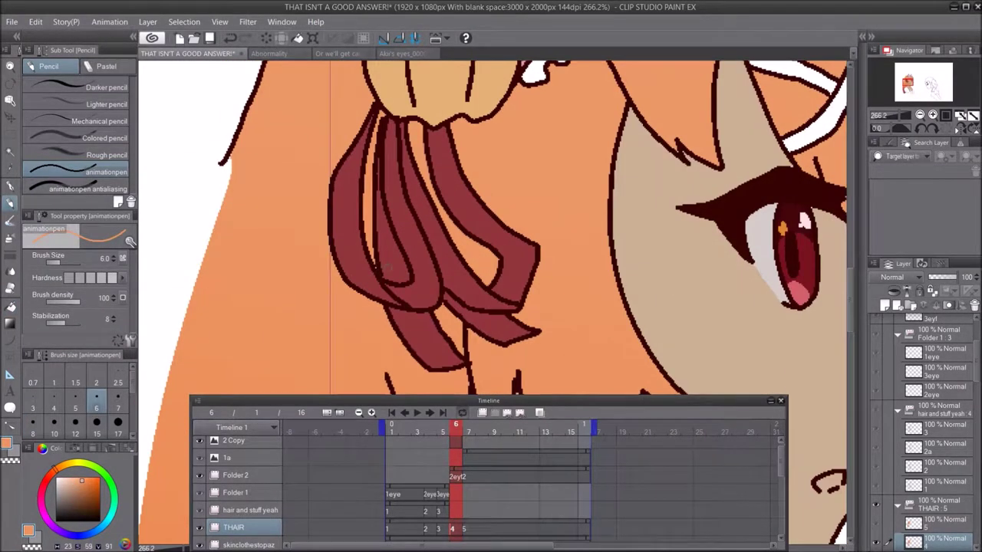
- Fill the hair ribbons below the pumpkin dark red on THAIR cel 3 at frame 5
right_click(385, 267)
scroll(386, 266, "up", 1)
key("g")
left_click(439, 529)
left_click(449, 273)
left_click(453, 234)
left_click(422, 184)
left_click(448, 251)
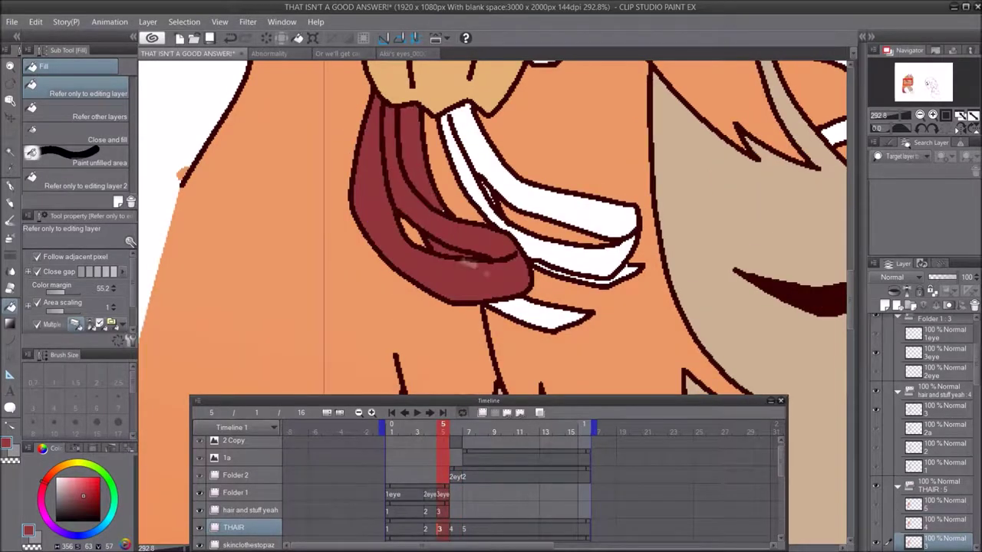
left_click(541, 316)
left_click(614, 257)
left_click(543, 231)
scroll(545, 222, "up", 2)
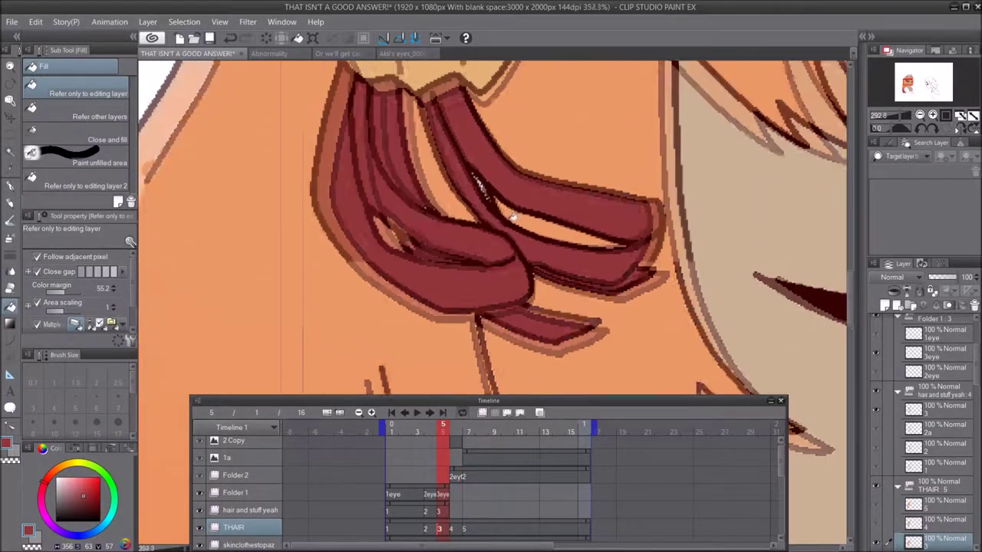
- Touch up the ribbon gaps and edges at frame 5 in orange and dark red with the animationpen
key("p")
left_click(463, 341, "alt")
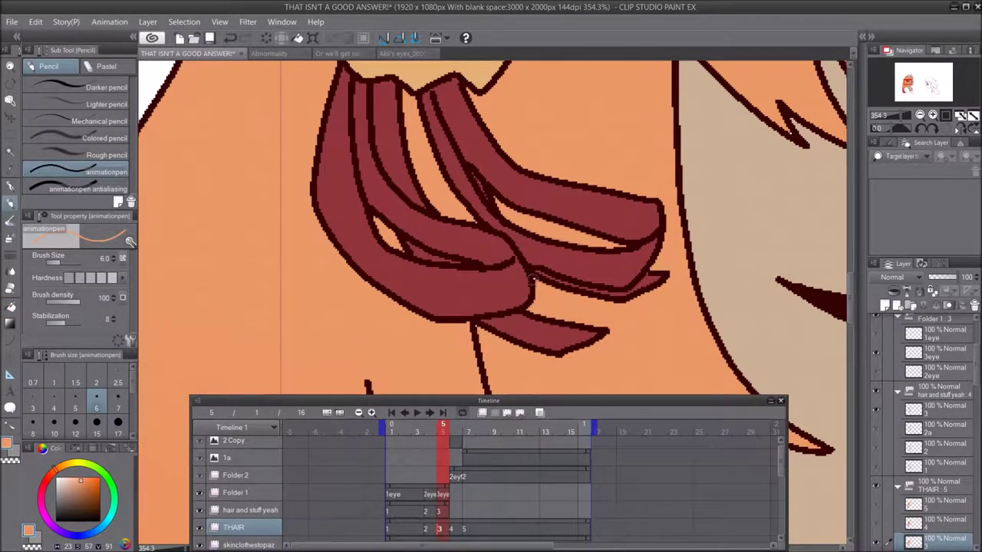
left_click(502, 298, "alt")
- Fill the hair ribbons dark red and the gaps between them orange on THAIR cel 2 at frame 4
left_click(419, 529)
left_click(431, 528)
key("g")
left_click(478, 355)
left_click(440, 269)
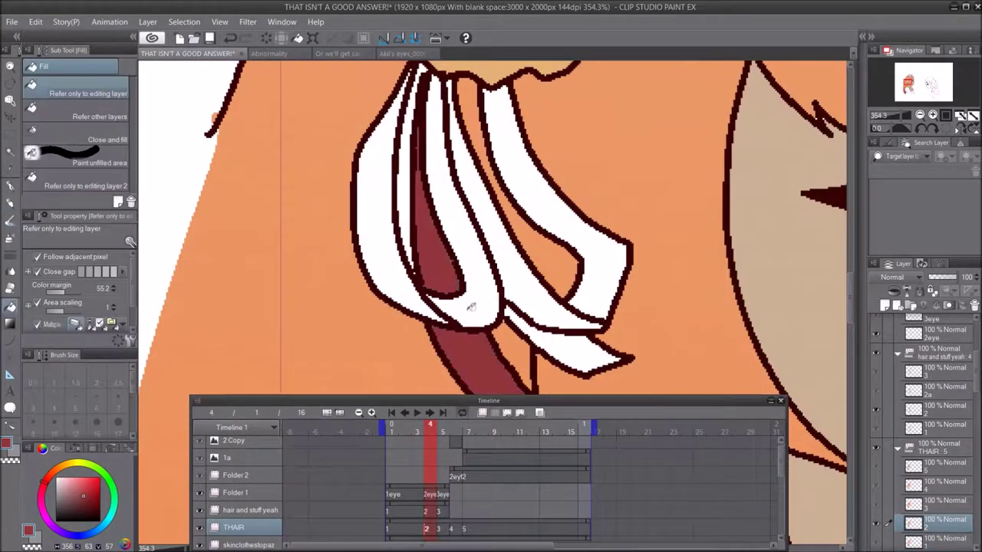
left_click_drag(471, 307, 579, 286)
left_click(376, 253)
scroll(379, 299, "down", 2)
left_click(338, 253, "alt")
left_click(396, 215)
- Touch up the remaining specks around the ribbons at frame 4 with the animationpen
scroll(407, 292, "up", 1)
left_click(429, 268, "alt")
key("p")
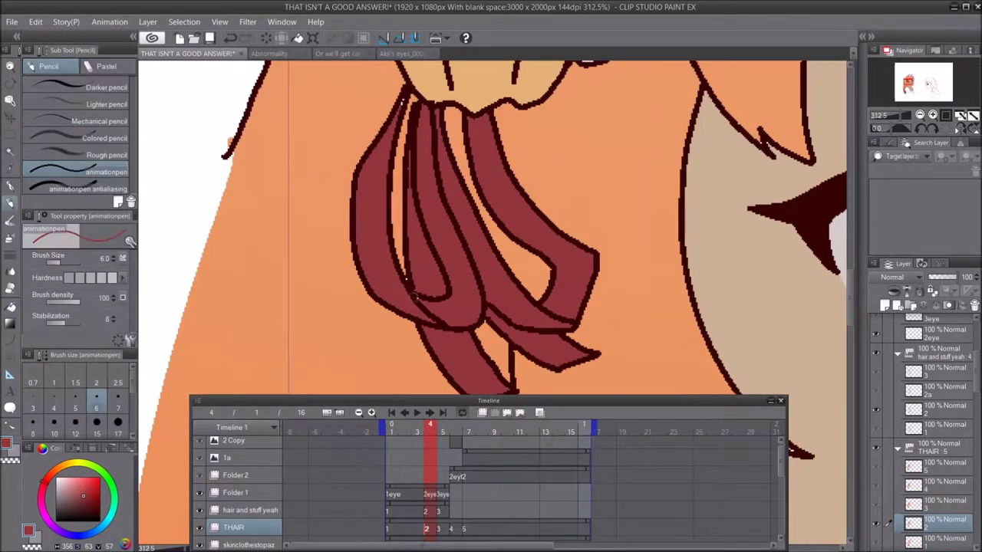
left_click(586, 102, "alt")
left_click(453, 230, "alt")
- Fill the hair ribbons below the pumpkin dark red on THAIR cel 1 at frame 3 and switch to the animationpen
left_click(404, 413)
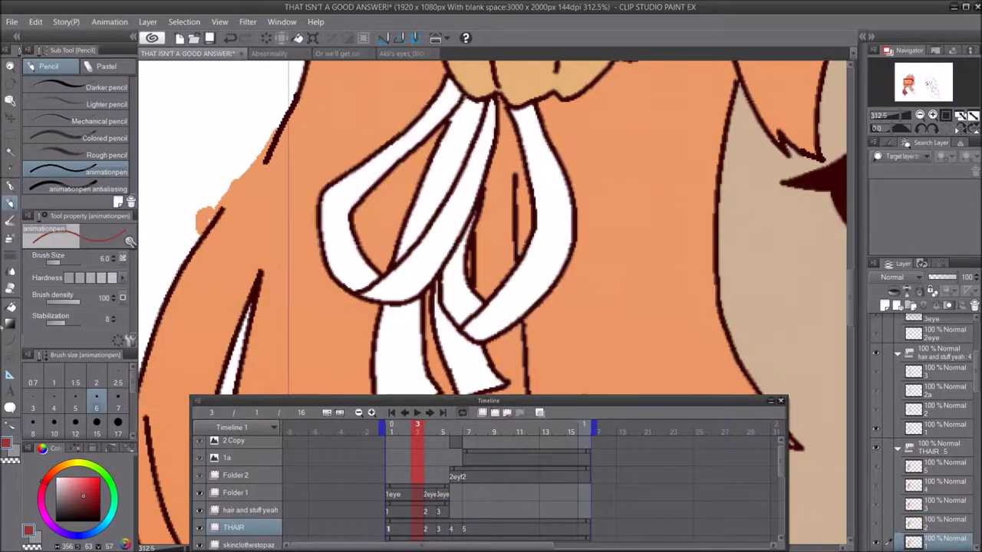
left_click(10, 307)
left_click(338, 210)
left_click(445, 161)
left_click(402, 338)
left_click(457, 287)
left_click(502, 306)
key("p")
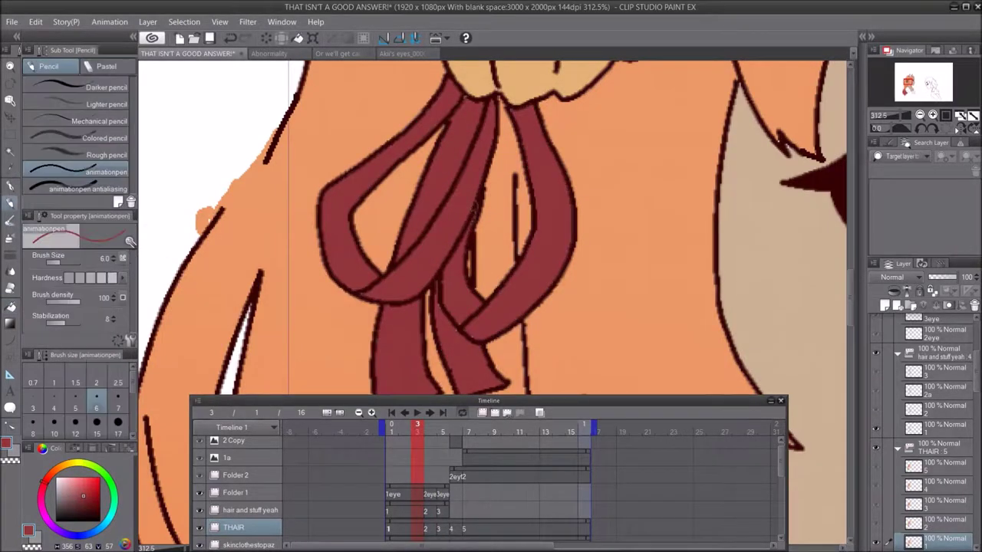
- Save the animation file and consult the finished coloring in the "Or we'll get caught" document
key("ctrl+0")
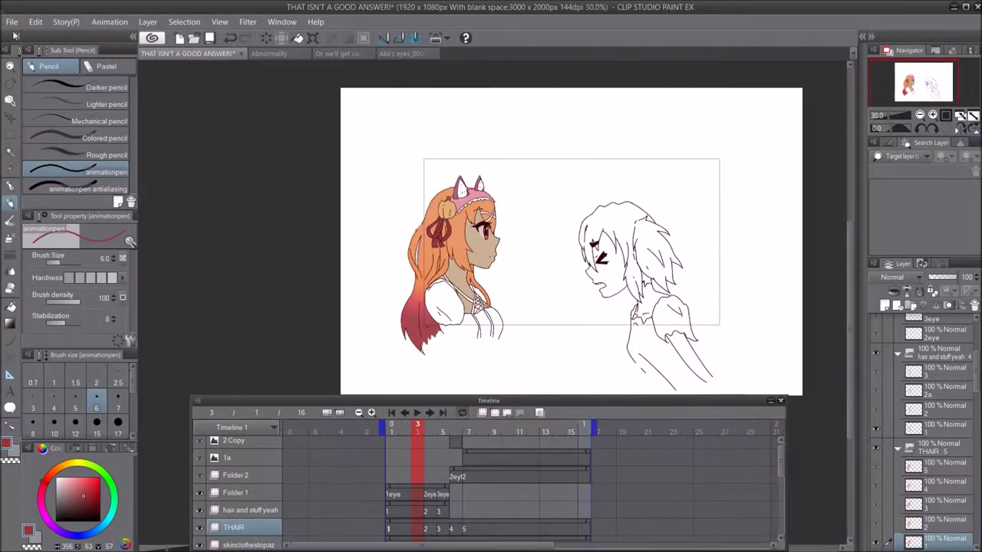
key("ctrl+s")
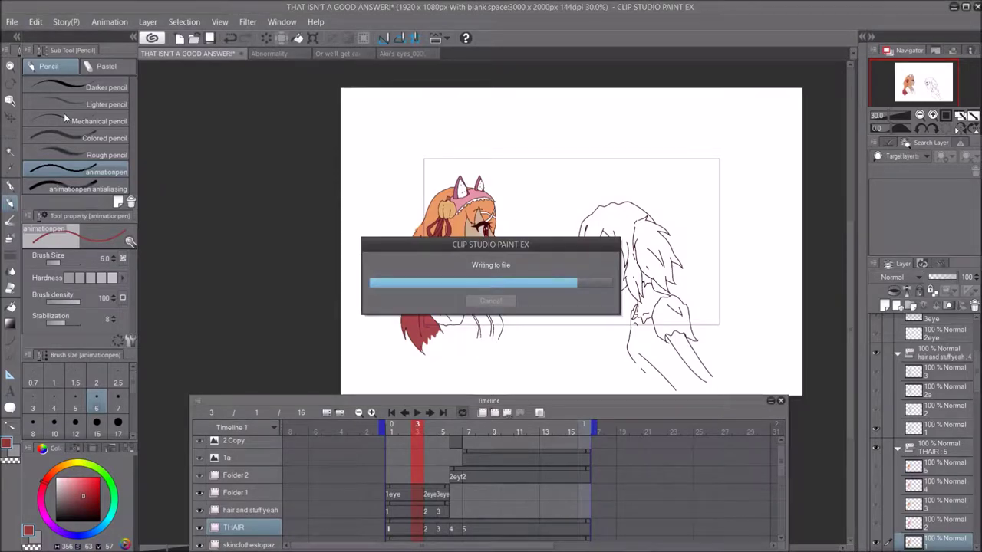
left_click(328, 55)
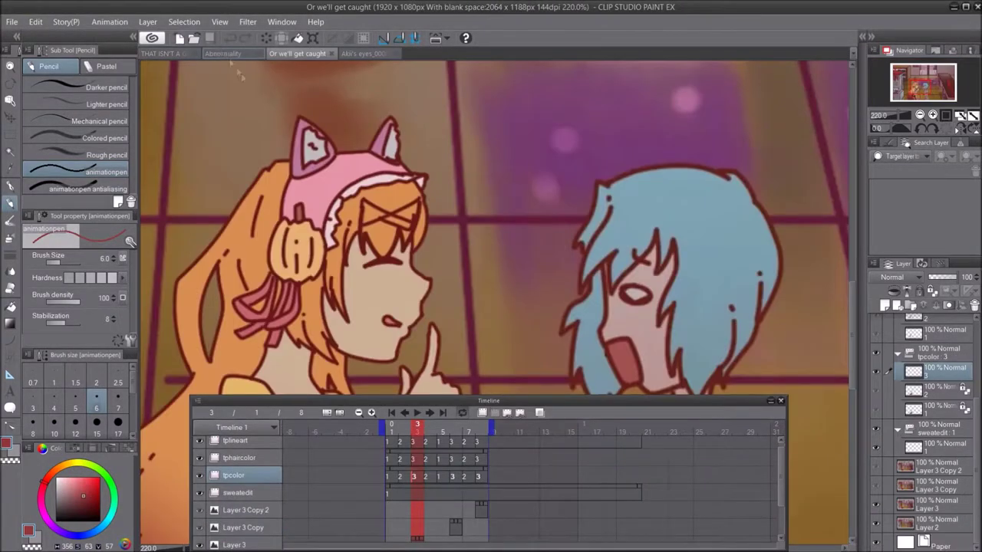
left_click(221, 54)
left_click(171, 53)
- Fill the crossed bands on the left character's bangs dark red on THAIR cel 1 at frame 3
scroll(443, 240, "up", 5)
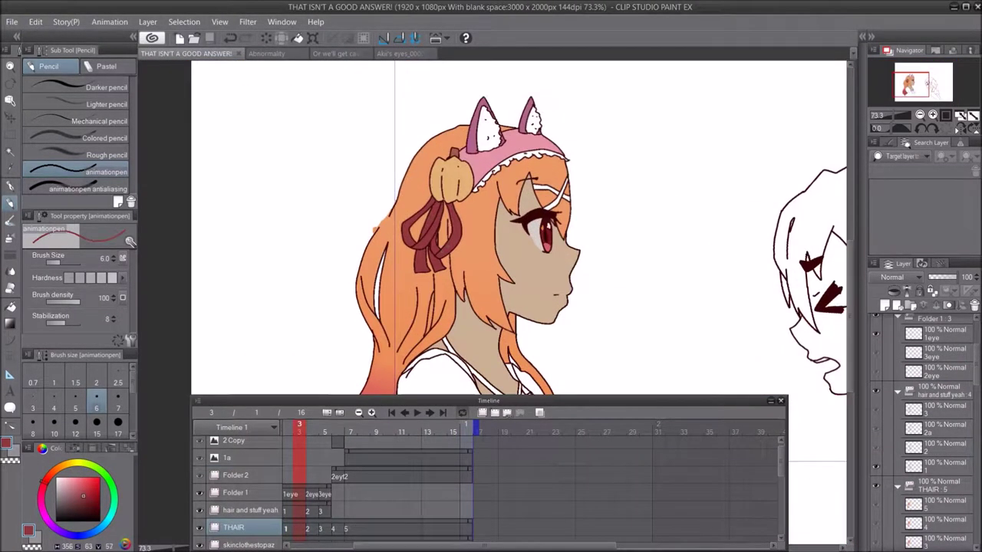
scroll(585, 189, "up", 12)
key("g")
left_click(529, 205)
scroll(537, 203, "up", 2)
left_click(480, 197)
left_click(545, 221)
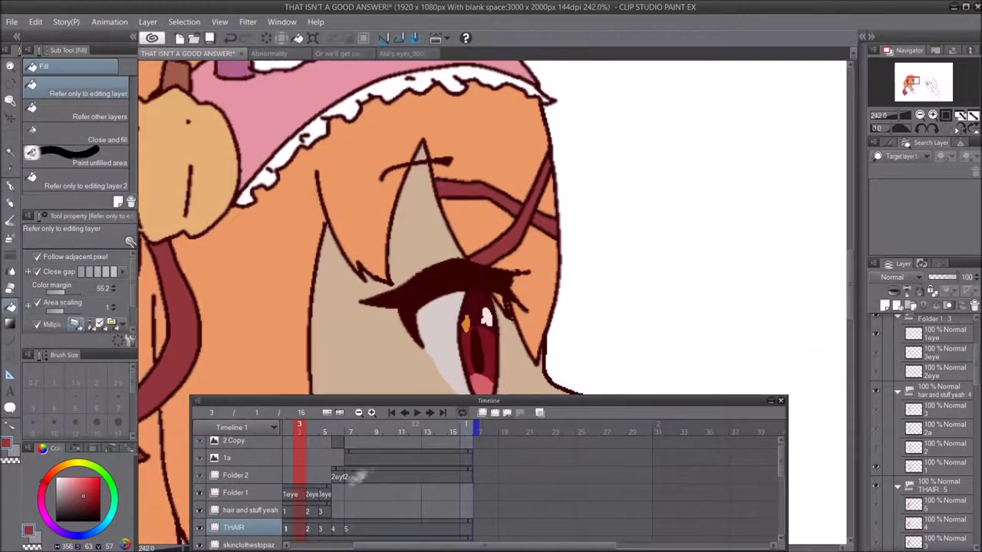
- Fill the crossed bands on the bangs dark red at frames 4 to 7
key("Right")
key("Right")
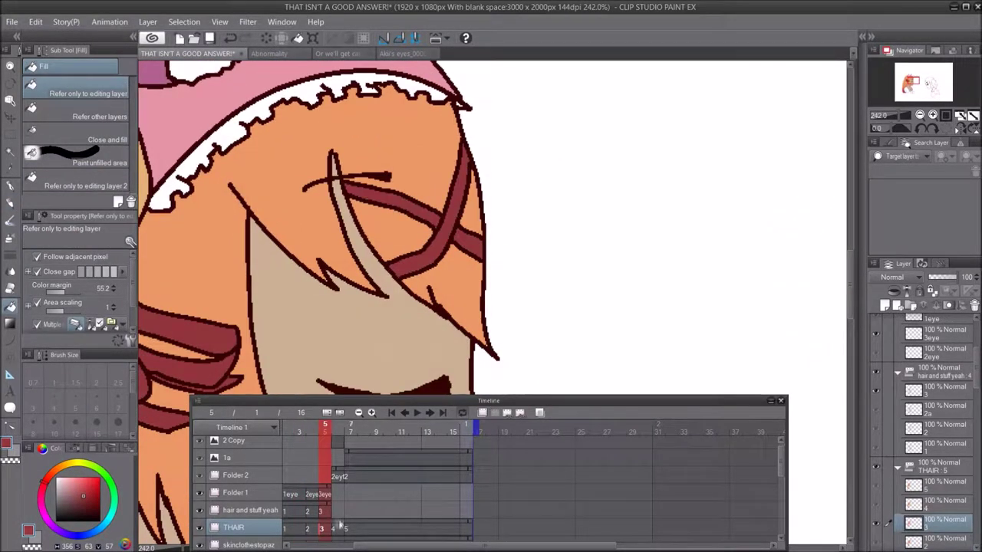
key("Right")
left_click(449, 223)
left_click(413, 206)
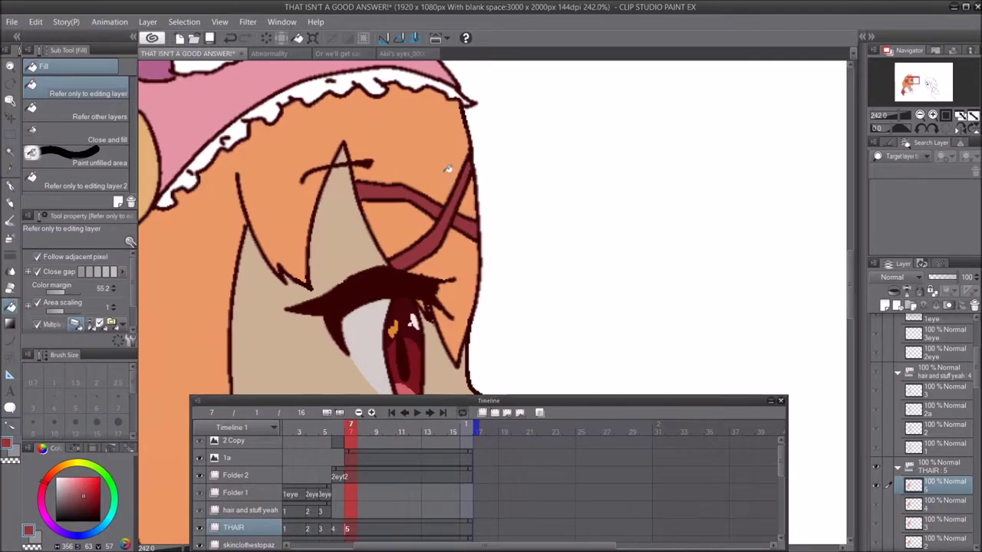
- Close off the open bottom of the dress with a pink straight line on skinclothestopaz cel 5 at frame 7
scroll(441, 236, "down", 5)
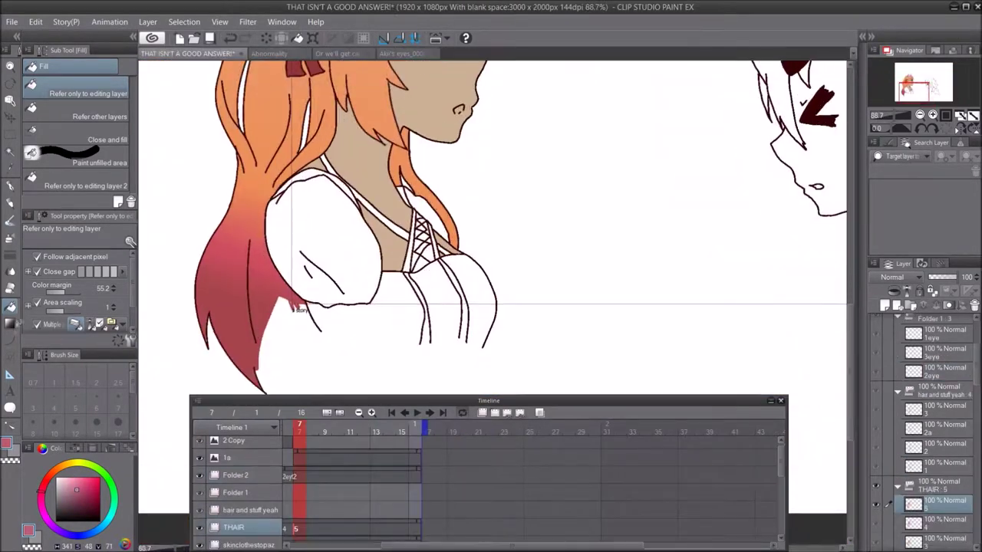
left_click(10, 340)
left_click_drag(321, 332, 491, 328)
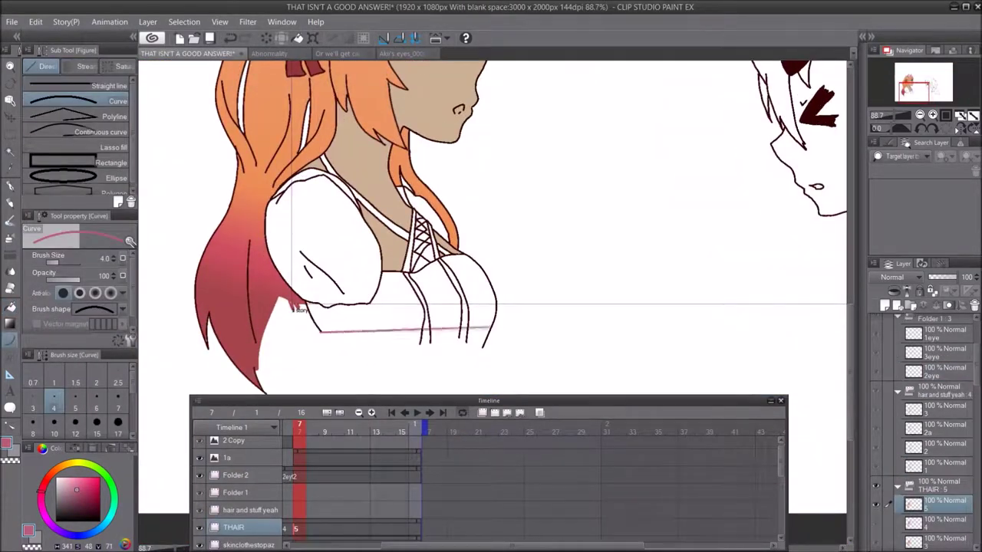
left_click_drag(470, 546, 379, 545)
scroll(507, 502, "down", 1)
left_click(468, 505)
left_click(75, 86)
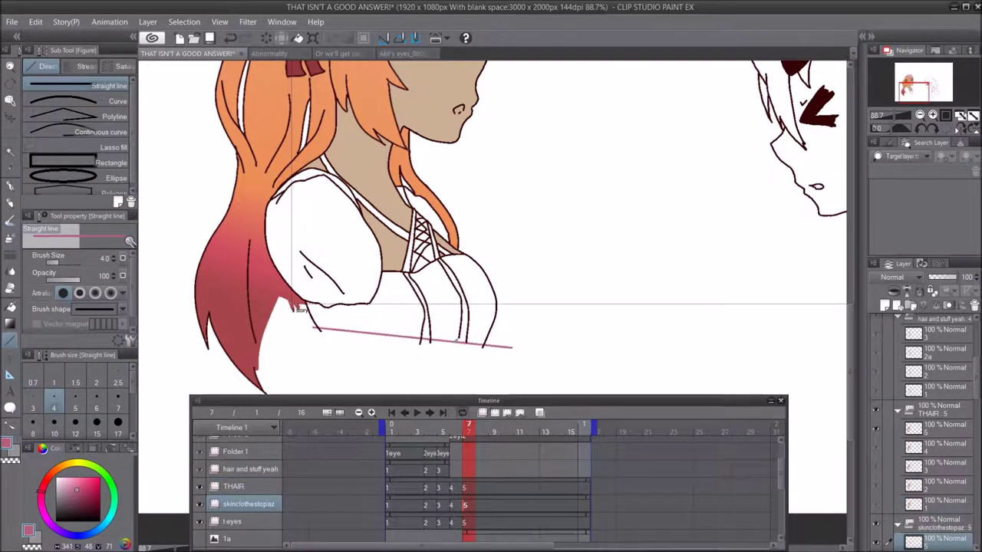
- Set the straight line's brush size to 17 and close the dress bottom in pink on skinclothestopaz cels 4 to 1
left_click(452, 507)
left_click(118, 423)
left_click_drag(326, 316, 505, 349)
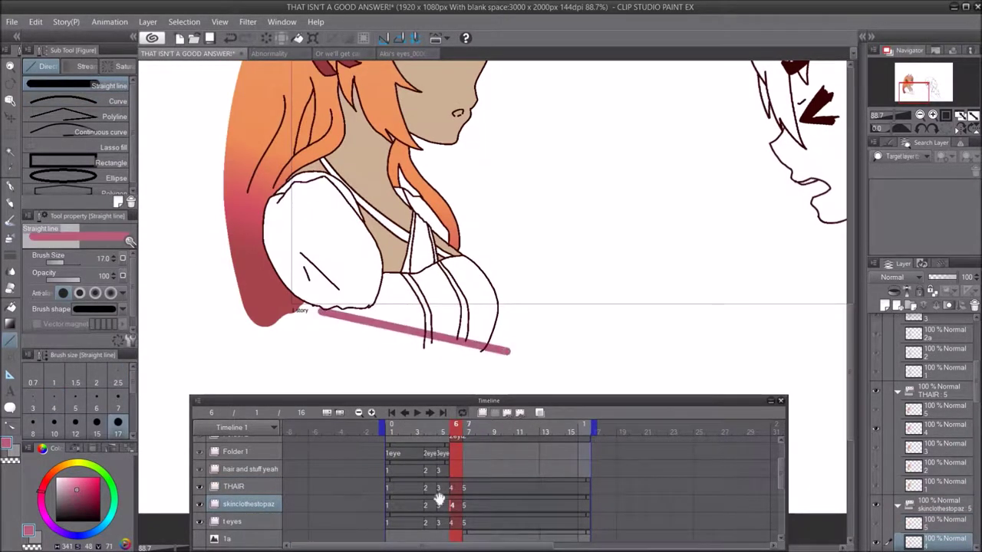
left_click(440, 502)
left_click(427, 504)
left_click_drag(345, 310, 548, 350)
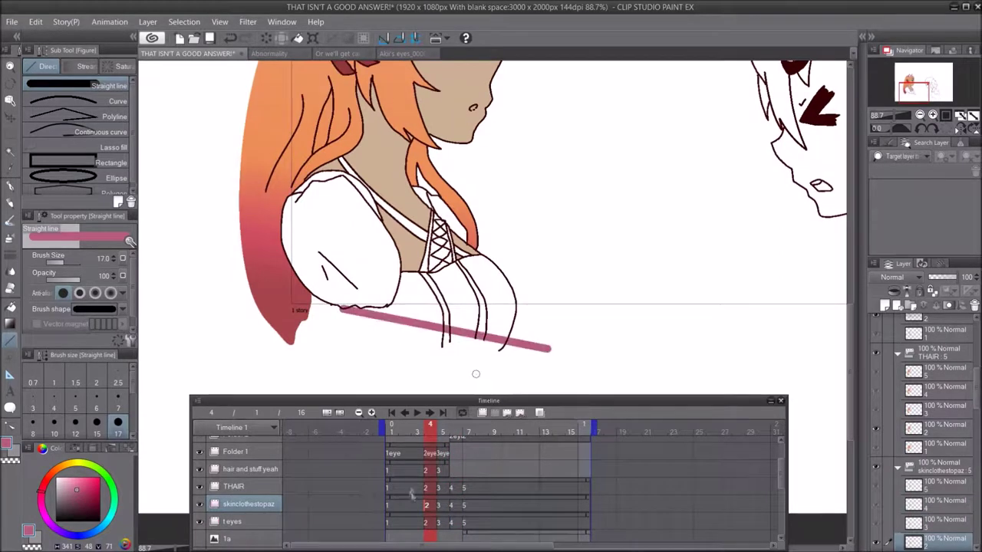
left_click(406, 504)
left_click_drag(358, 307, 563, 358)
- Fill both side sections of the bodice pink on skinclothestopaz cels 1 and 2
left_click(10, 306)
left_click(418, 298)
left_click(502, 283)
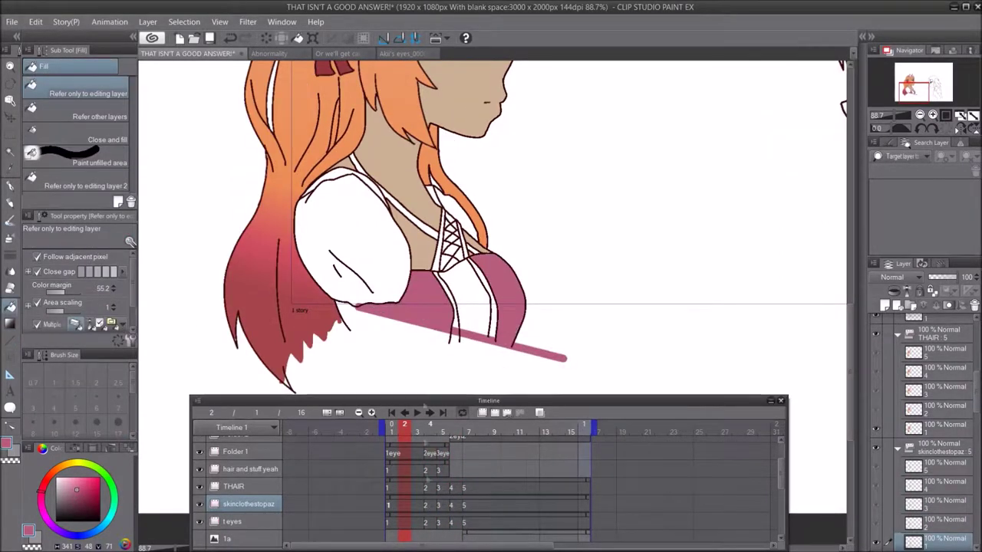
left_click(427, 506)
left_click(405, 298)
left_click(491, 285)
- Fill both side sections of the bodice pink on skinclothestopaz cels 3, 4 and 5
left_click(440, 504)
left_click(400, 302)
left_click(480, 291)
left_click(452, 505)
left_click(401, 299)
left_click(482, 288)
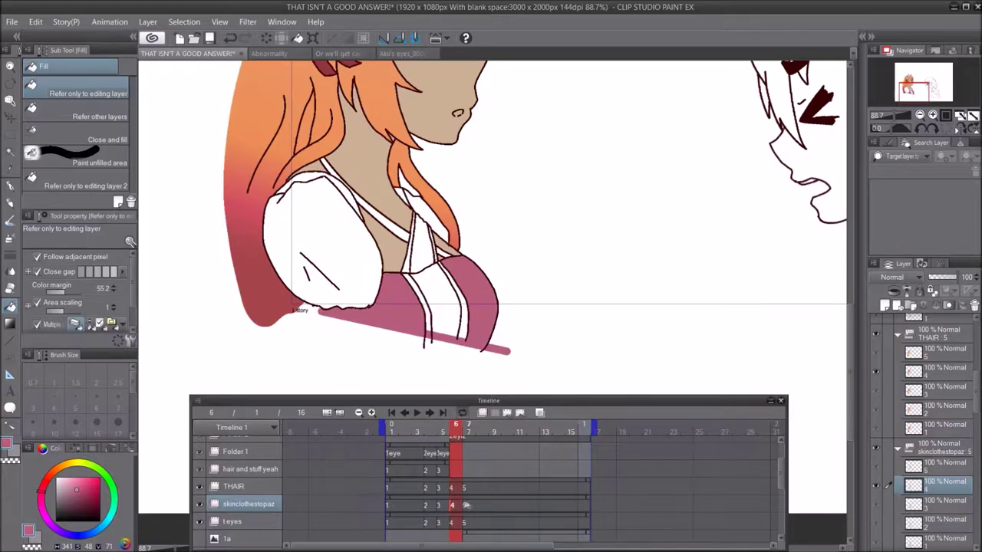
left_click(465, 505)
left_click(402, 299)
left_click(482, 286)
scroll(355, 207, "up", 3)
scroll(360, 215, "down", 6)
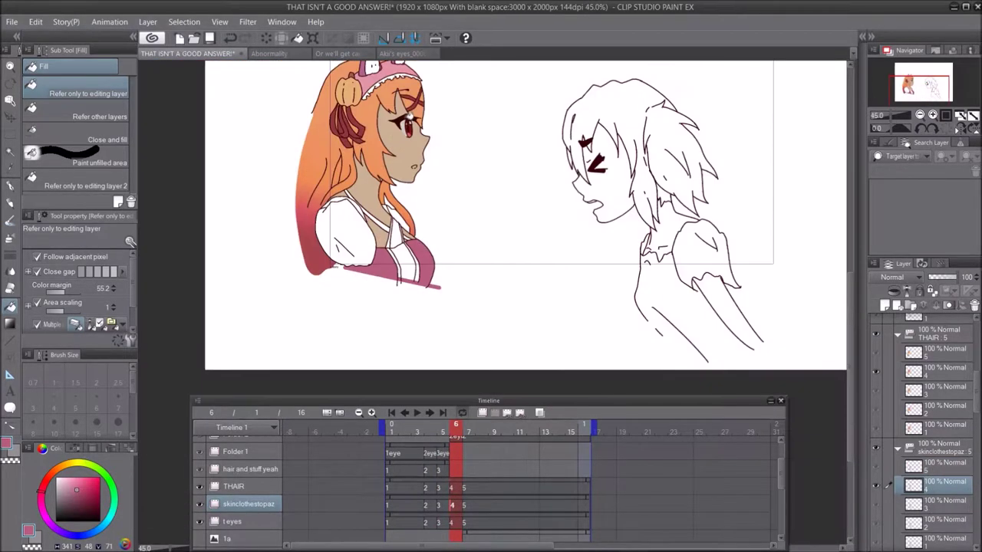
- Draw dark brown crisscross lacing on the bodice front with the animationpen on Folder 2's 2eyf cel at frame 6
left_click(10, 204)
scroll(286, 300, "up", 2)
scroll(427, 475, "up", 1)
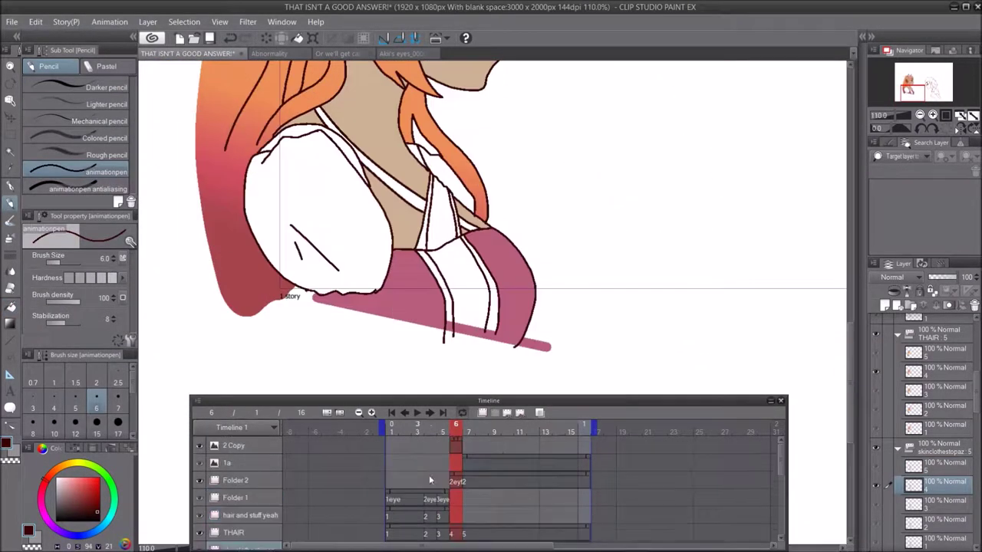
left_click(457, 481)
scroll(468, 244, "up", 2)
left_click_drag(400, 268, 448, 218)
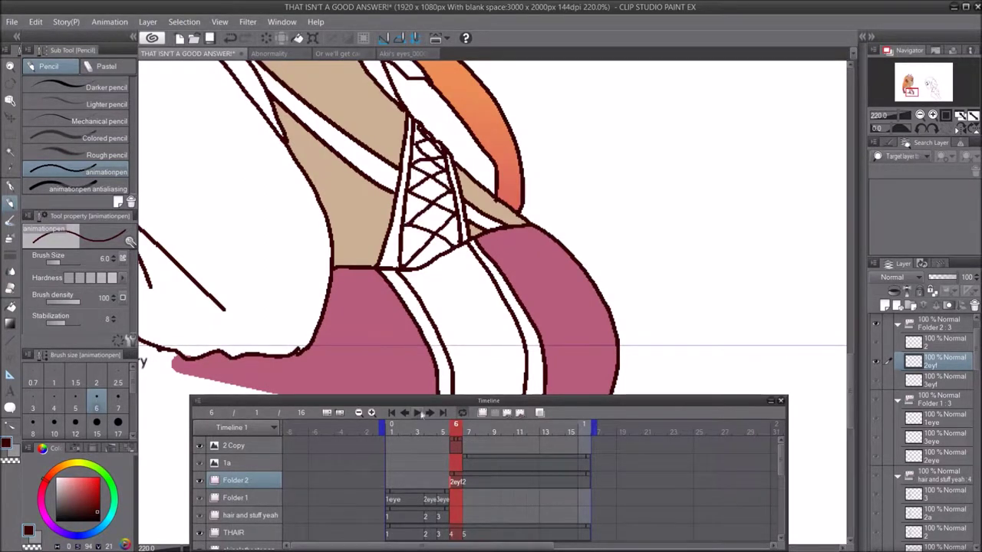
- Play back the animation to check the colored frames
left_click(418, 414)
left_click(421, 414)
scroll(449, 265, "down", 3)
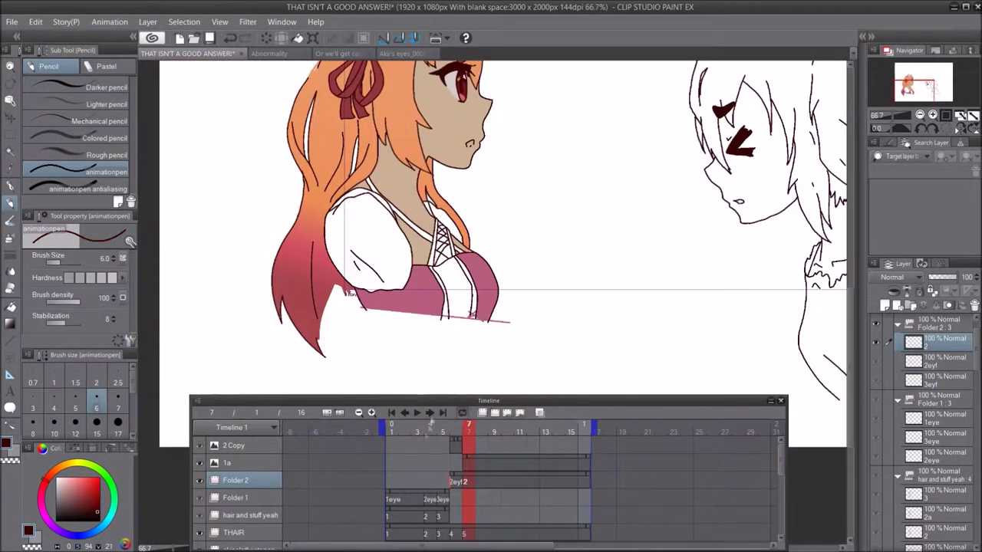
key("ctrl+minus")
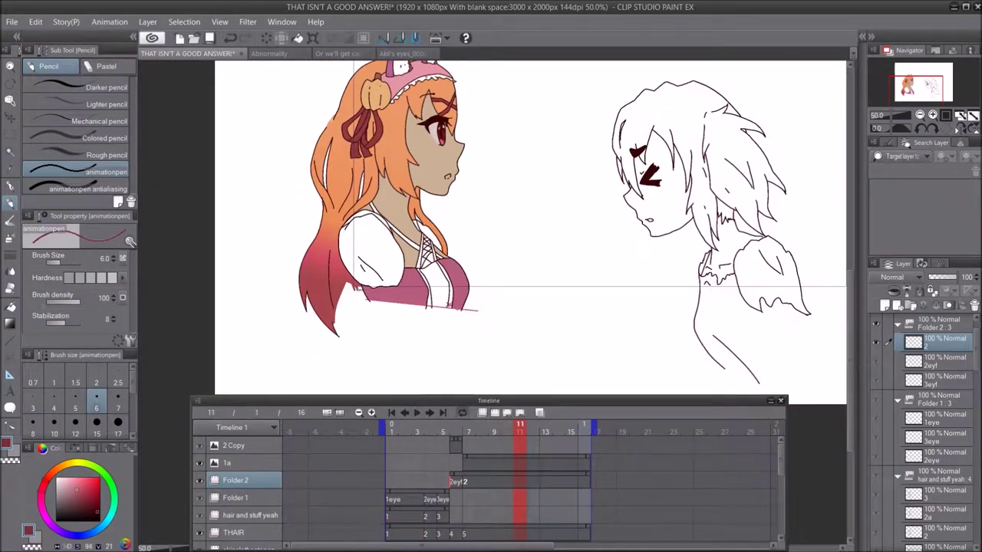
- Fill the two narrow trim strips of the bodice dark maroon on skinclothestopaz cels 1 to 5
left_click(450, 306, "alt")
key("g")
scroll(427, 492, "down", 1)
left_click(464, 531)
left_click(422, 530)
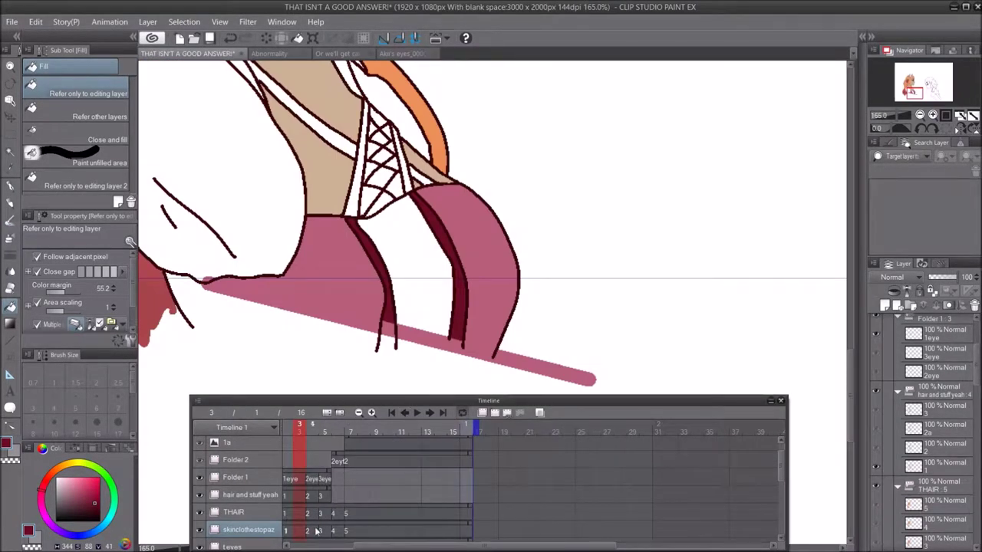
left_click(317, 531)
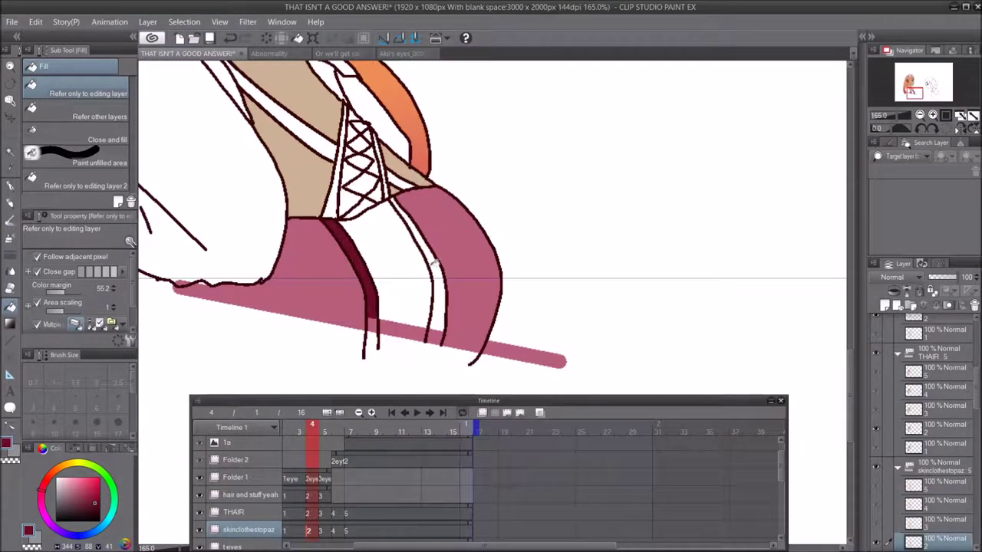
left_click(324, 531)
left_click(338, 531)
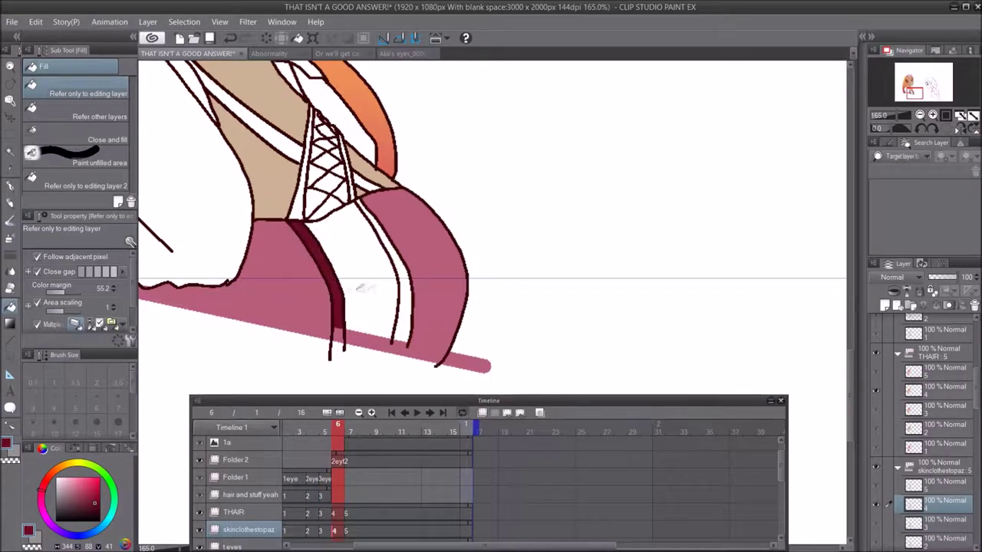
left_click(350, 532)
scroll(403, 338, "down", 5)
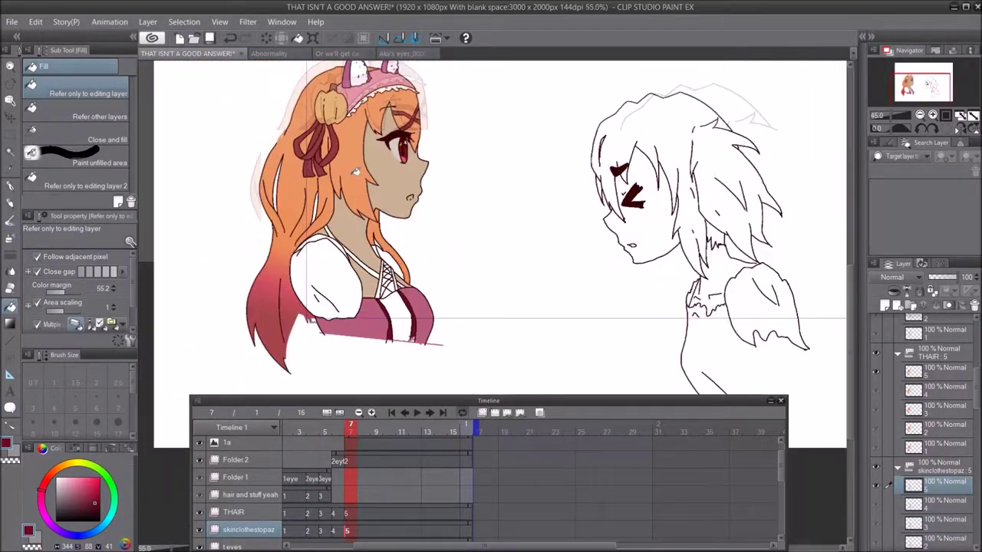
scroll(355, 255, "up", 1)
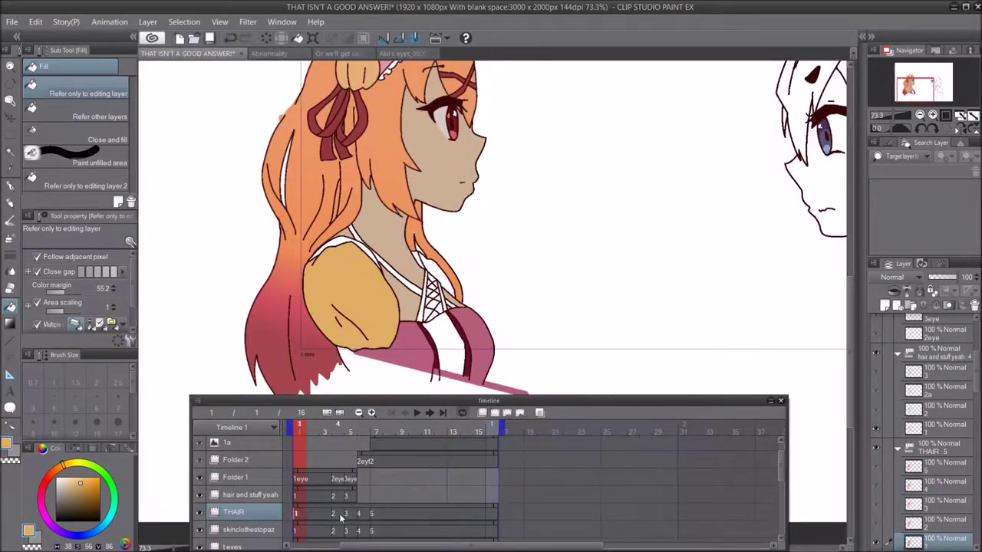
left_click(337, 529)
key("ctrl+plus")
key("ctrl+plus")
left_click(349, 520)
scroll(461, 257, "down", 4)
scroll(430, 361, "up", 1)
left_click(336, 516)
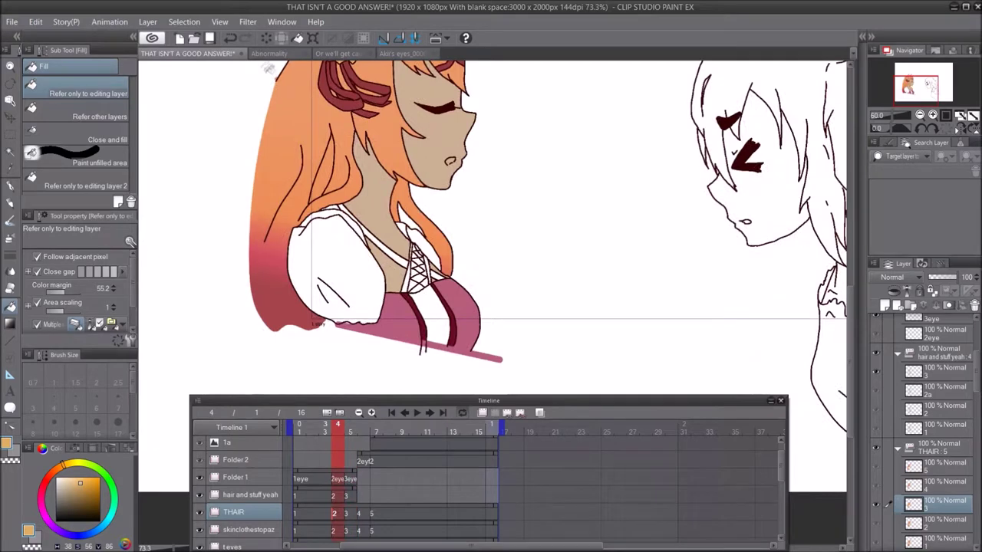
left_click(228, 40)
left_click(228, 39)
left_click(199, 513)
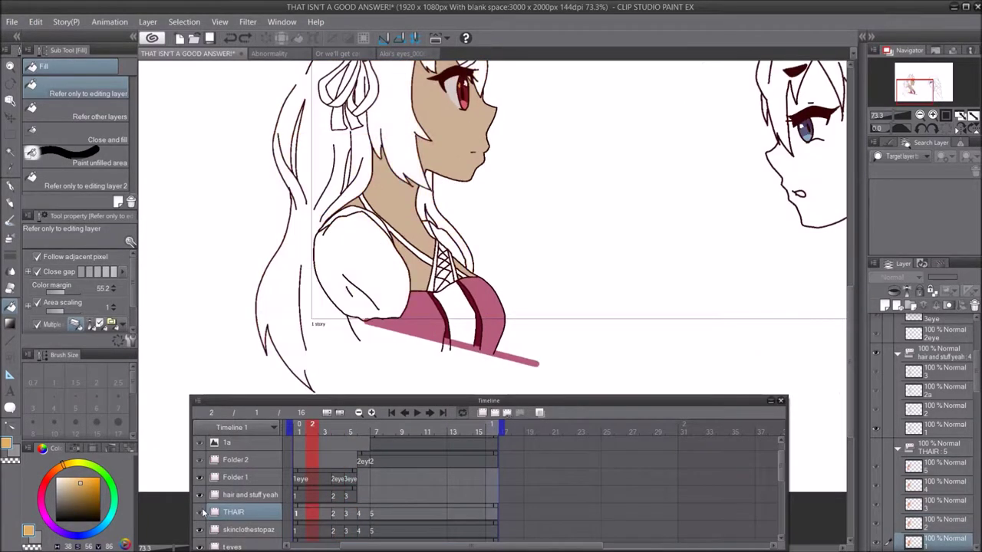
left_click(200, 512)
left_click(229, 40)
- Fill both puffed sleeves golden yellow on skinclothestopaz cels 1, 2 and 3
left_click(296, 531)
scroll(395, 301, "up", 1)
left_click(376, 277)
left_click(459, 229)
scroll(337, 498, "down", 2)
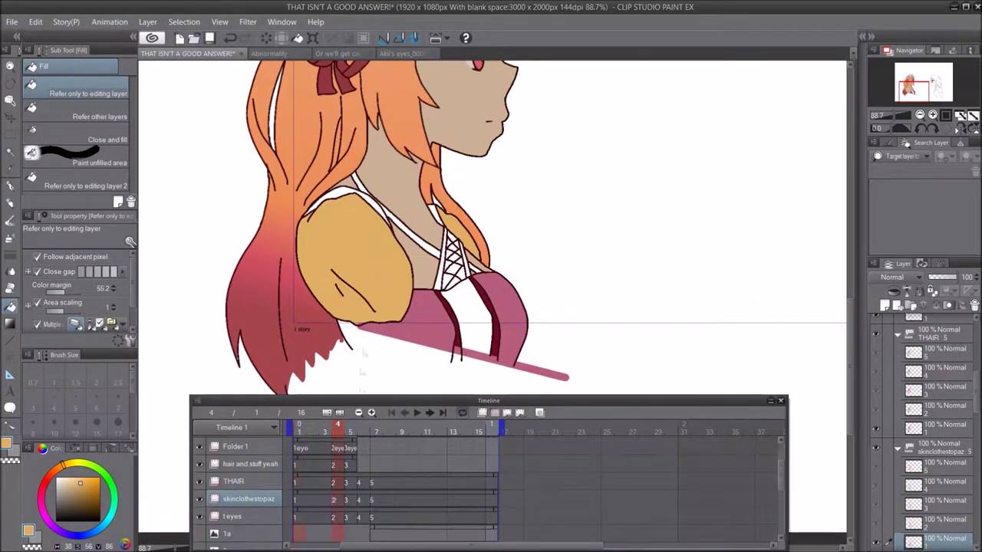
left_click(334, 500)
left_click(361, 265)
left_click(458, 236)
left_click(357, 268)
left_click(441, 232)
- Fill the puffed sleeves golden yellow on skinclothestopaz cels 4 and 5
left_click(359, 500)
left_click(344, 272)
left_click(438, 232)
left_click(373, 500)
left_click(357, 265)
scroll(441, 217, "up", 3)
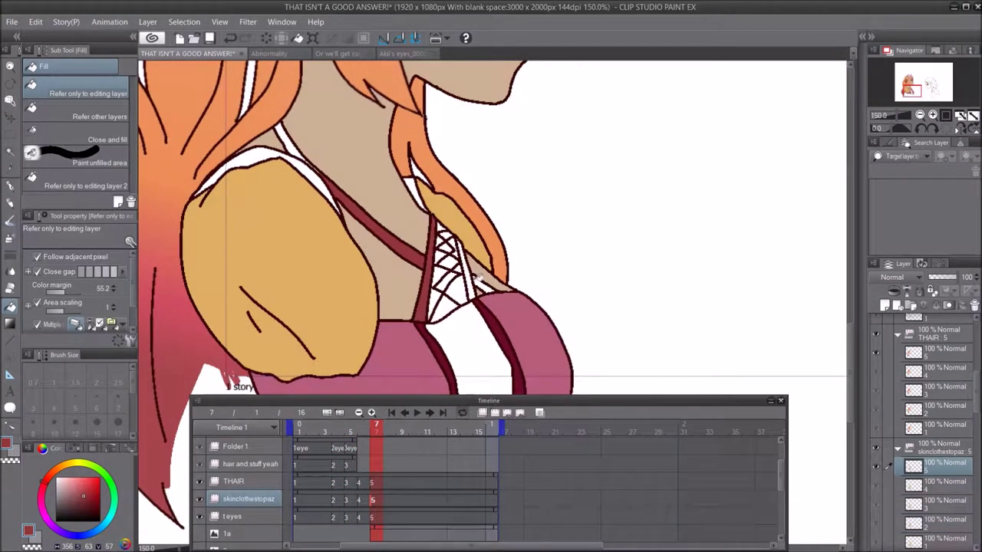
- Fill the bodice straps and edges beside the lacing dark red on skinclothestopaz cels 5 and 4
scroll(437, 188, "up", 1)
key("p")
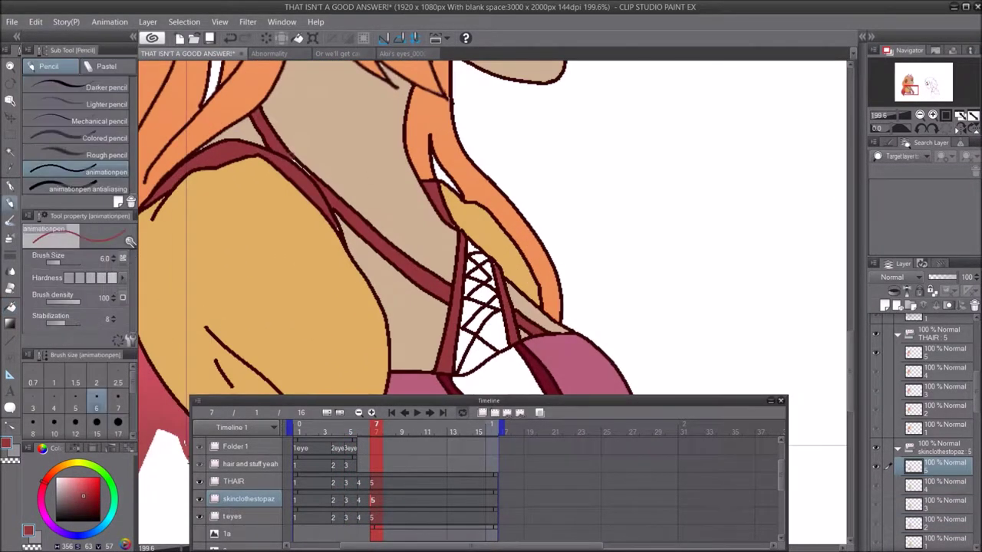
key("g")
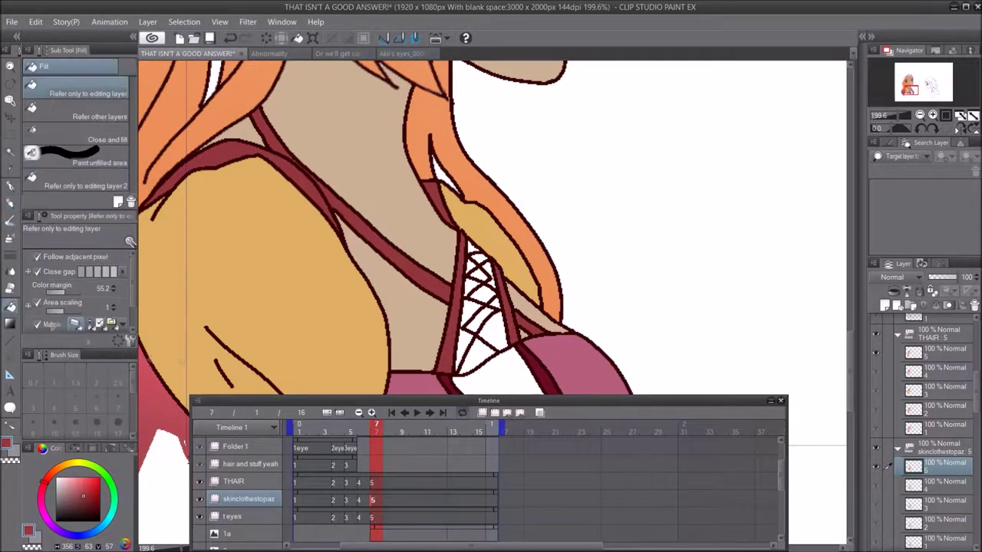
key("Left")
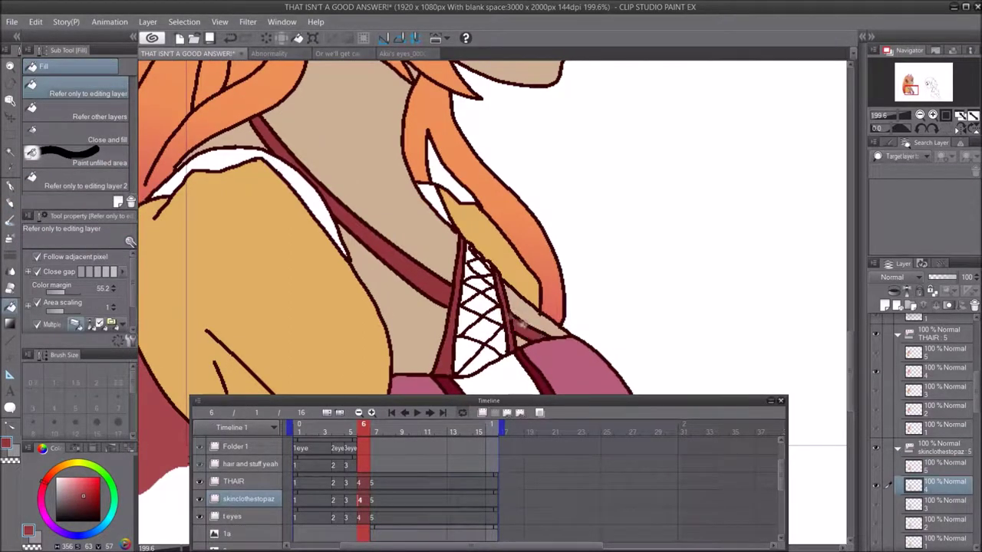
left_click(522, 328)
left_click_drag(336, 229, 452, 279)
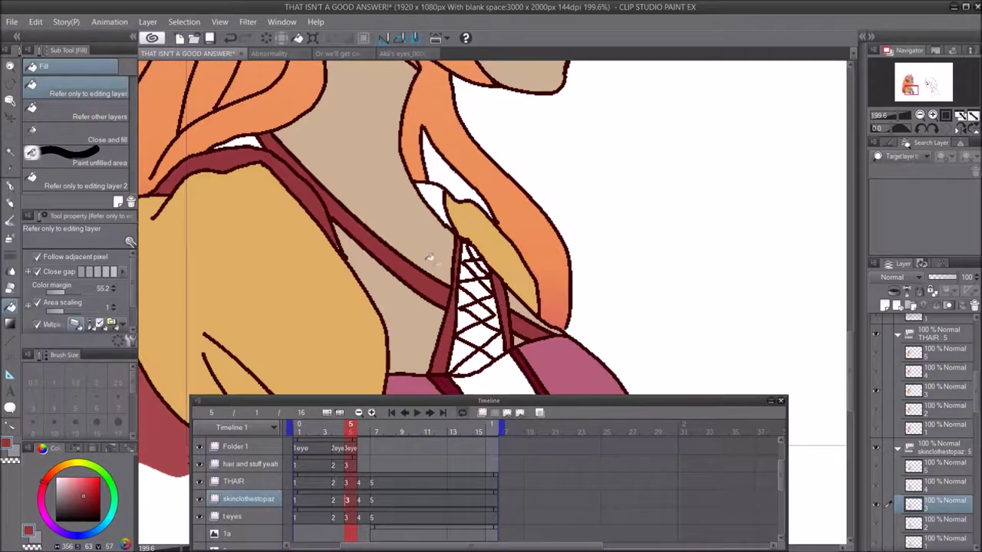
- Fill the remaining straps, sleeve trims and lacing edges dark red on skinclothestopaz cels 3, 2 and 1
key("Left")
left_click_drag(340, 170, 493, 262)
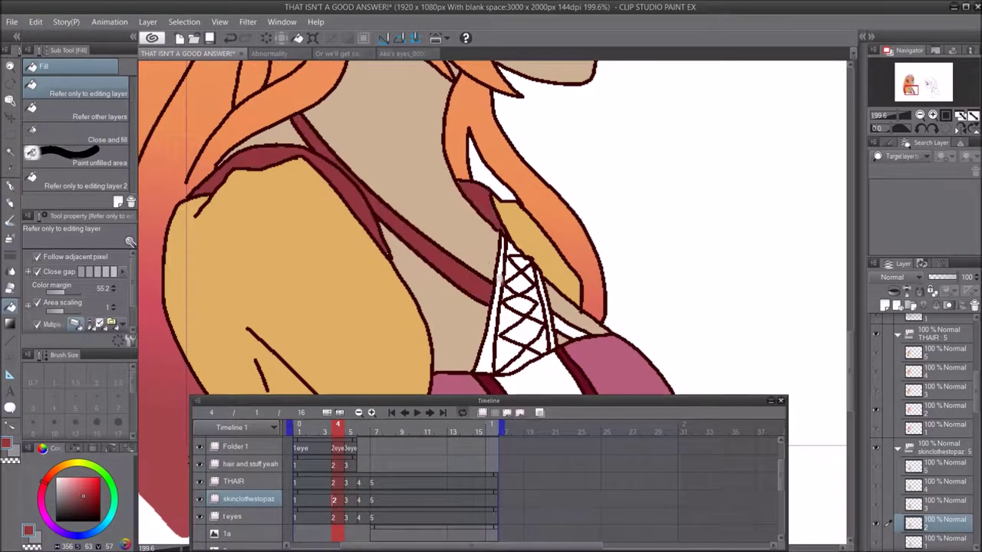
key("Left")
left_click(513, 201)
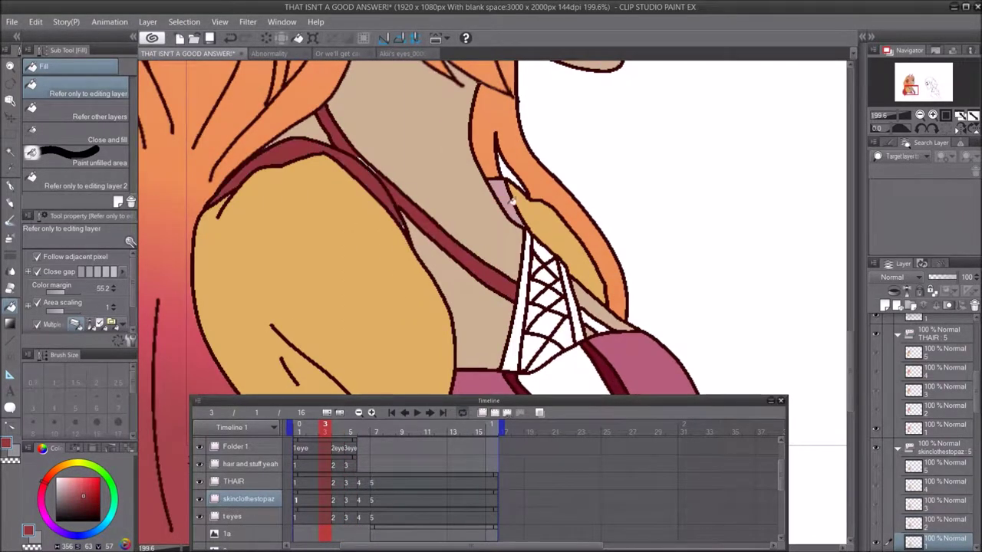
- Sample the skin color near the shoulder on skinclothestopaz cel 1 for the animationpen
key("p")
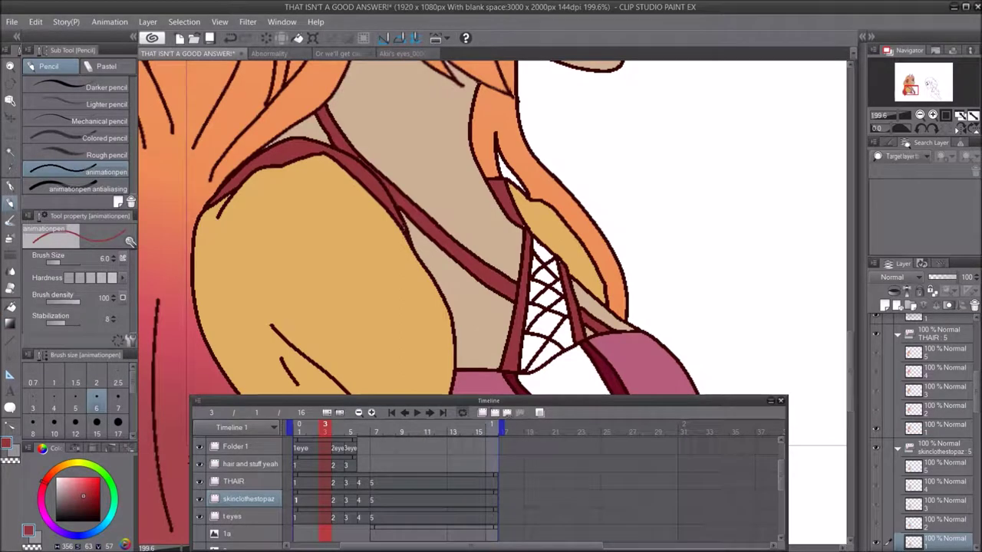
left_click(261, 146, "alt")
scroll(262, 157, "up", 3)
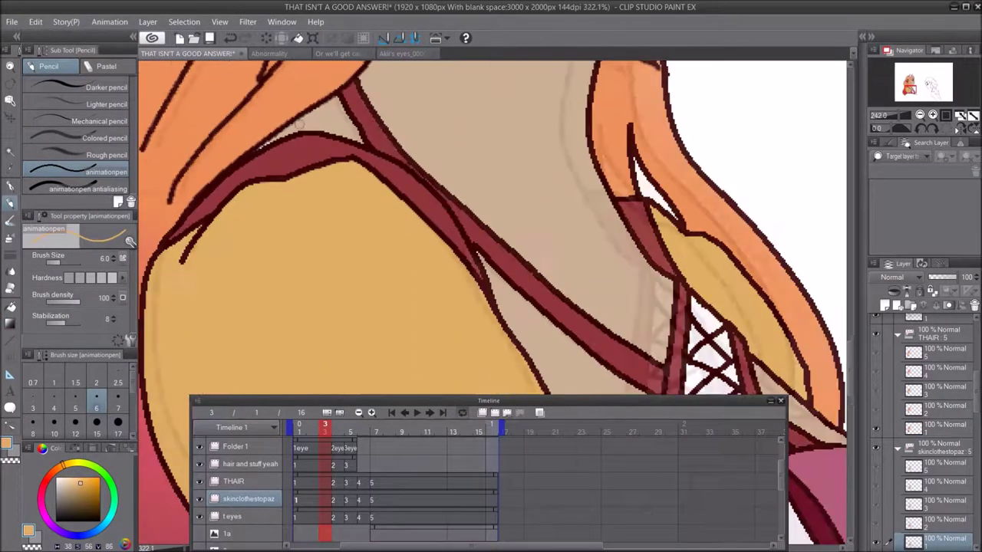
scroll(262, 147, "down", 6)
scroll(392, 327, "down", 3)
- Play back the animation to check the strap colors and save the file
key("space")
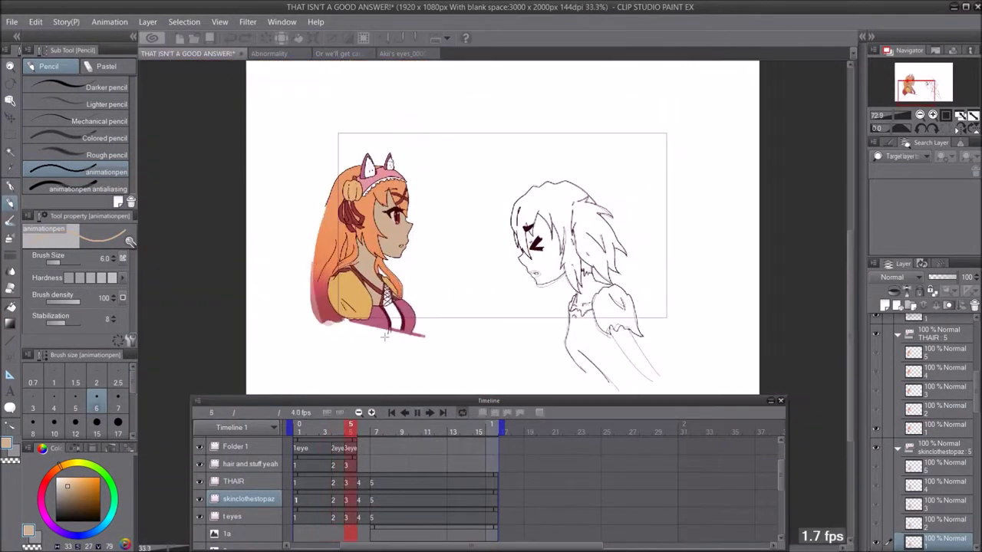
left_click(418, 415)
left_click(12, 21)
left_click(64, 106)
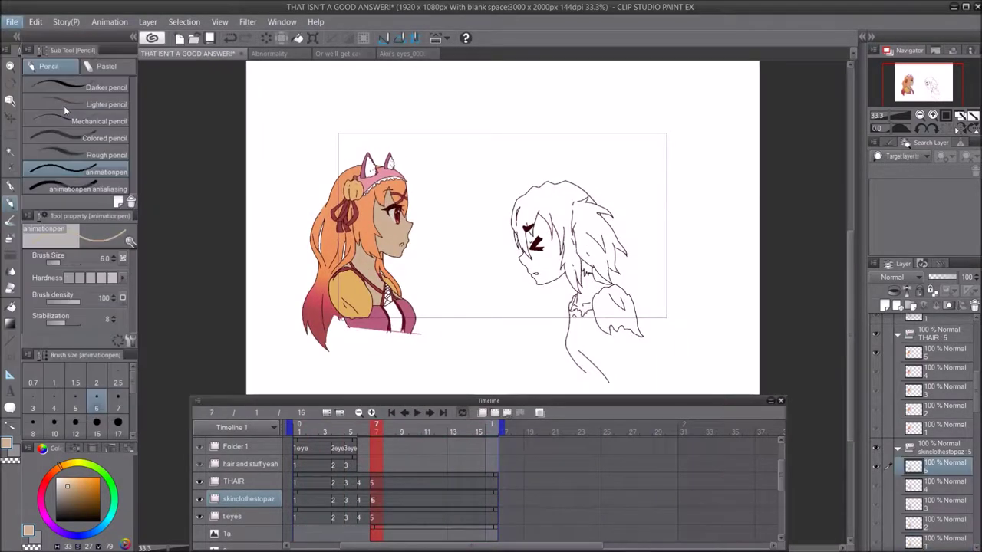
scroll(238, 499, "down", 5)
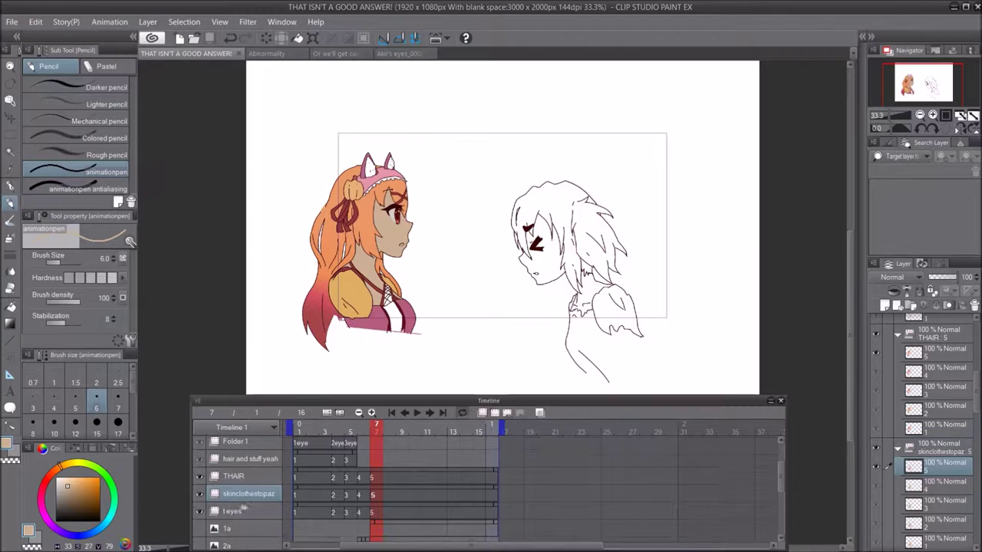
left_click(199, 543)
left_click(199, 543)
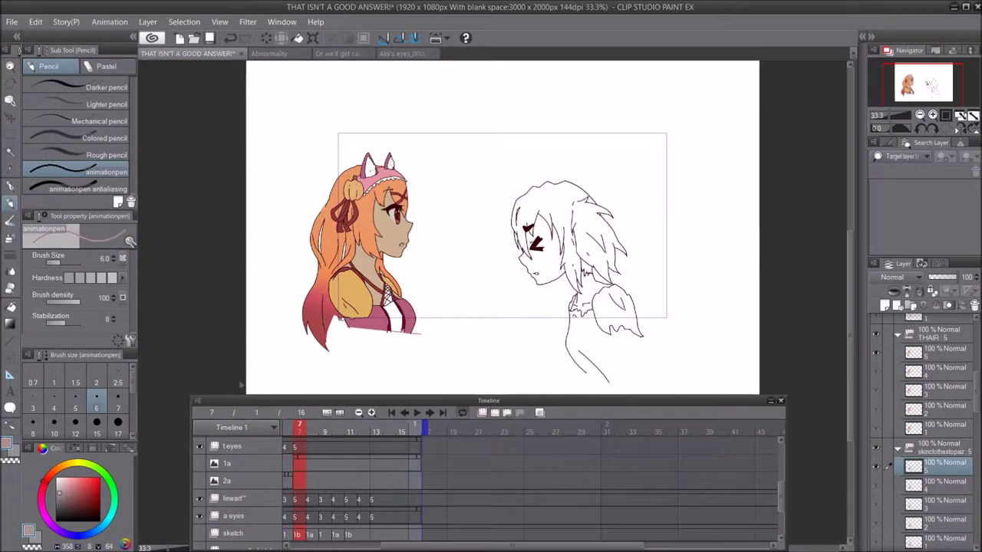
- Try a medium warm gray fill inside both cat ears on skinclothestopaz cel 1
scroll(491, 231, "up", 5)
scroll(484, 491, "up", 3)
scroll(291, 484, "up", 1)
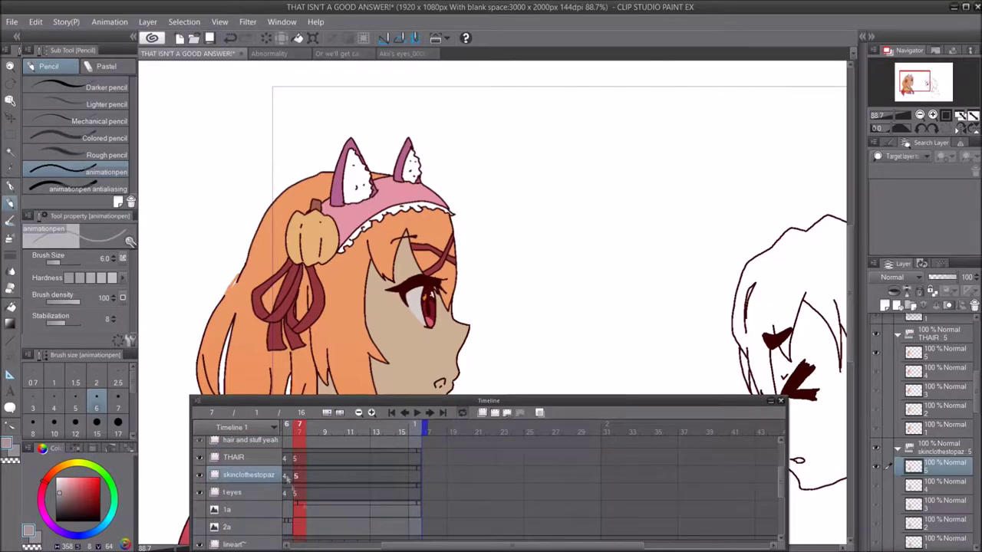
left_click(286, 476)
left_click(389, 476)
scroll(388, 184, "up", 4)
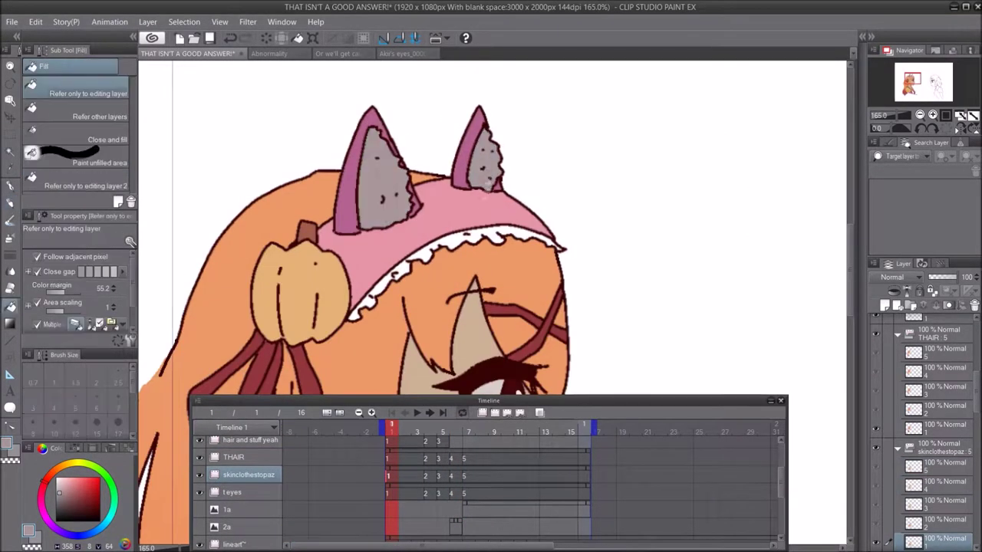
- Fill the center bodice panel and the gaps between the lacing light gray on skinclothestopaz cels 1 to 5
scroll(490, 231, "down", 6)
scroll(427, 184, "up", 5)
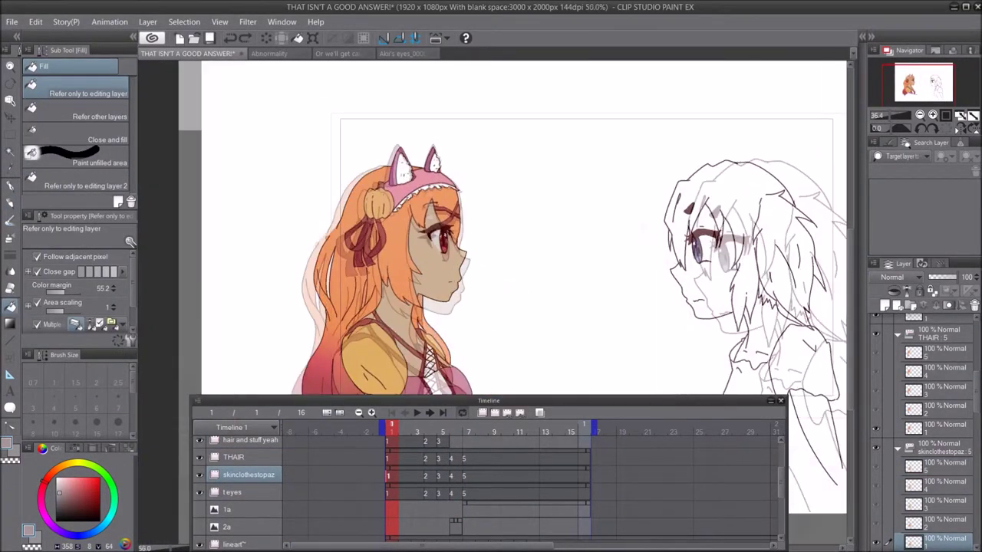
left_click(395, 211)
scroll(395, 211, "down", 7)
scroll(421, 263, "up", 8)
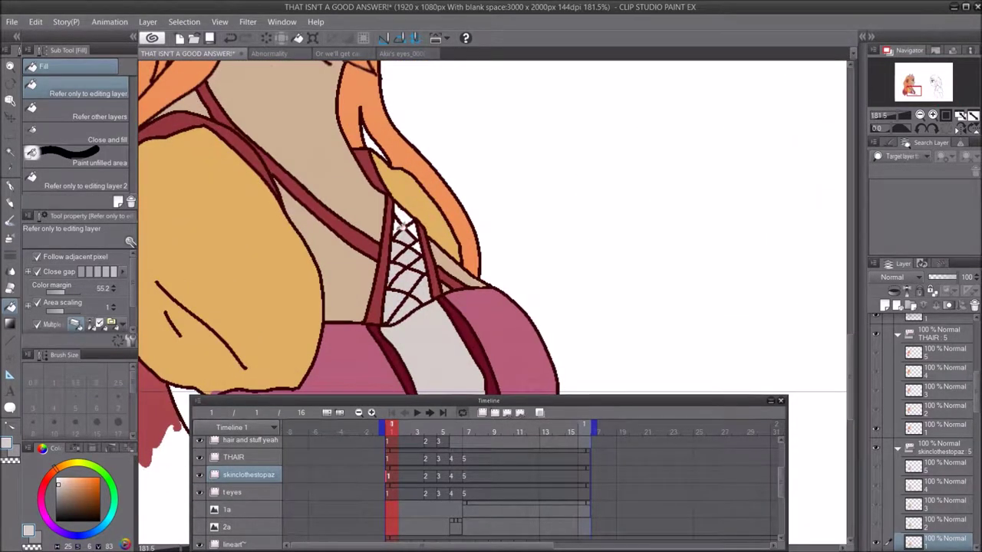
left_click_drag(411, 336, 386, 273)
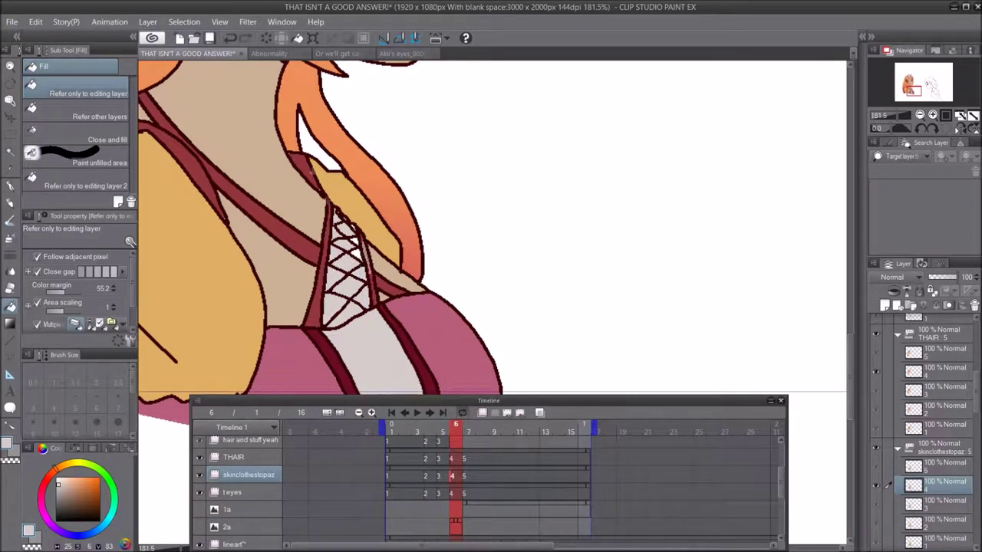
key("p")
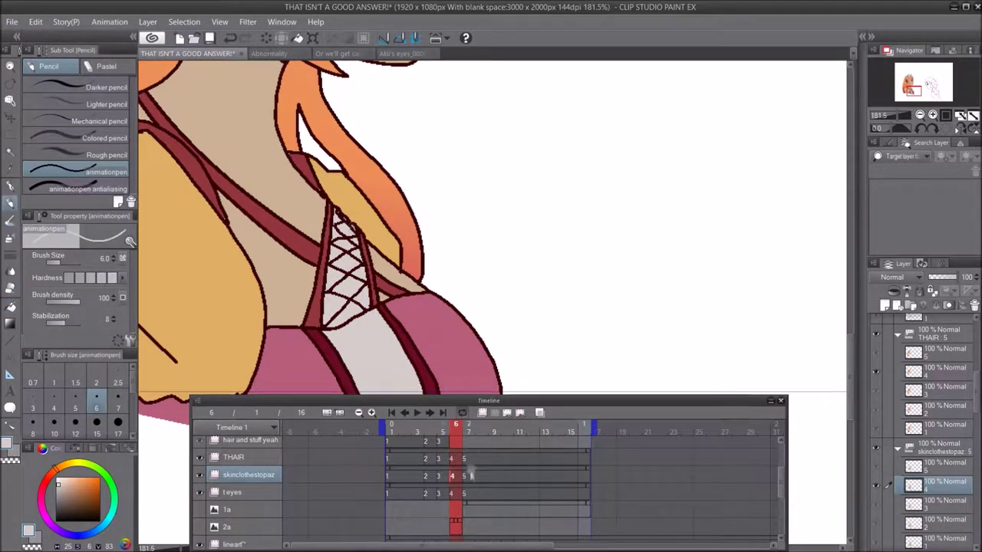
key("g")
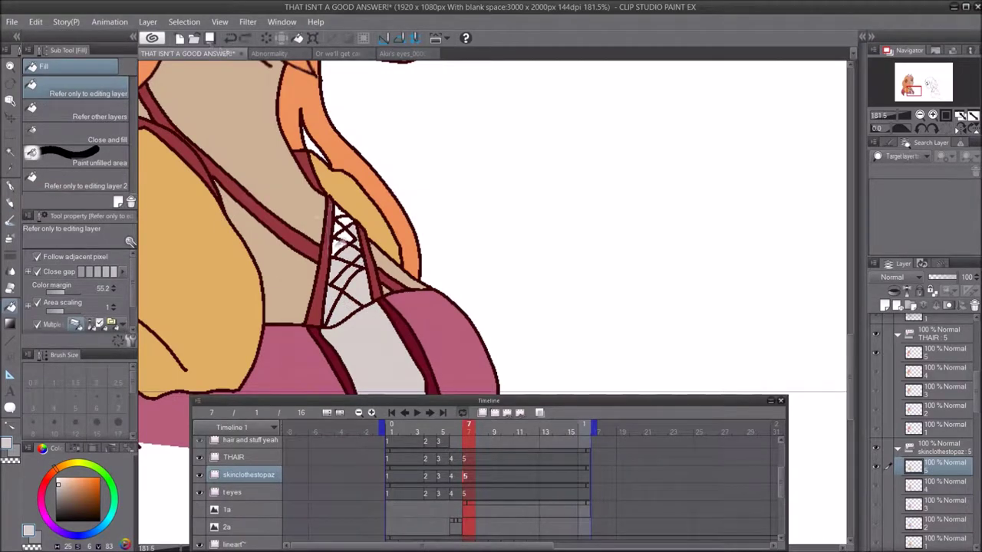
- Fill the inner cat ears and the headband frill light gray on skinclothestopaz cels 5 and 4
scroll(410, 254, "down", 15)
scroll(383, 146, "up", 18)
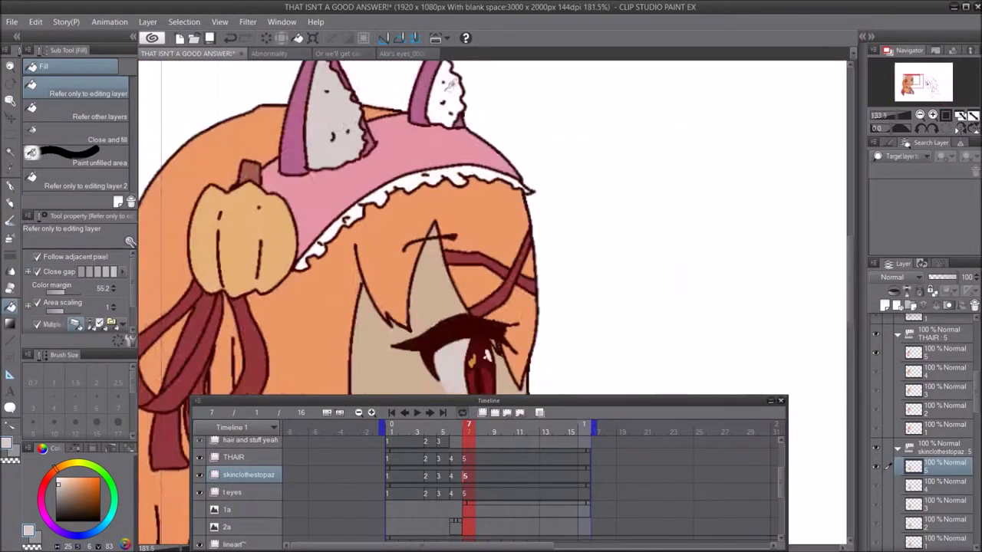
left_click(335, 247)
left_click(326, 123)
left_click(376, 214)
left_click(524, 163)
left_click(485, 75)
scroll(399, 307, "down", 5)
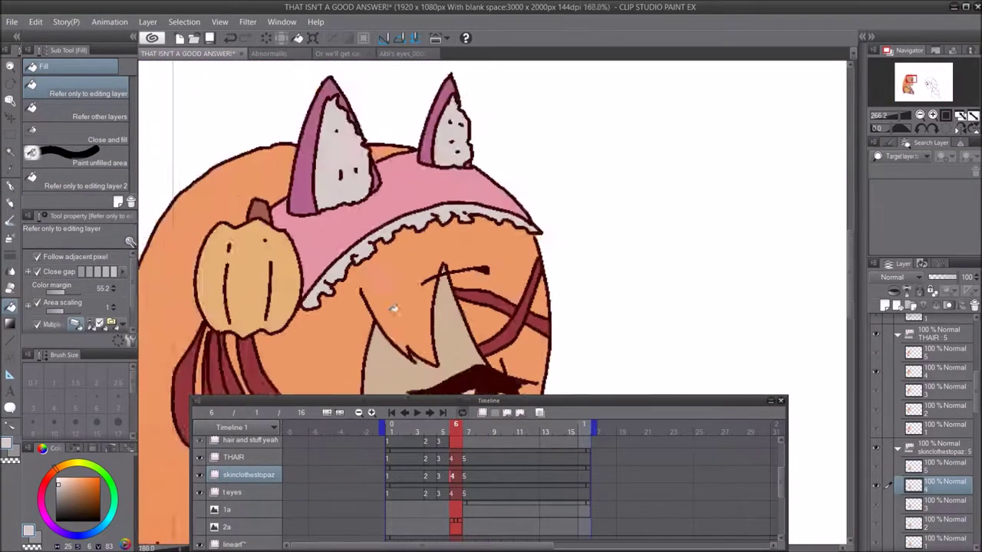
- Fill the headband frill and both inner ears light gray on skinclothestopaz cel 3
left_click(443, 475)
left_click(380, 244)
left_click(457, 224)
left_click(338, 196)
left_click(440, 143)
- Fill the headband frill and both inner ears light gray on skinclothestopaz cels 2 and 1
left_click(429, 478)
left_click(410, 248)
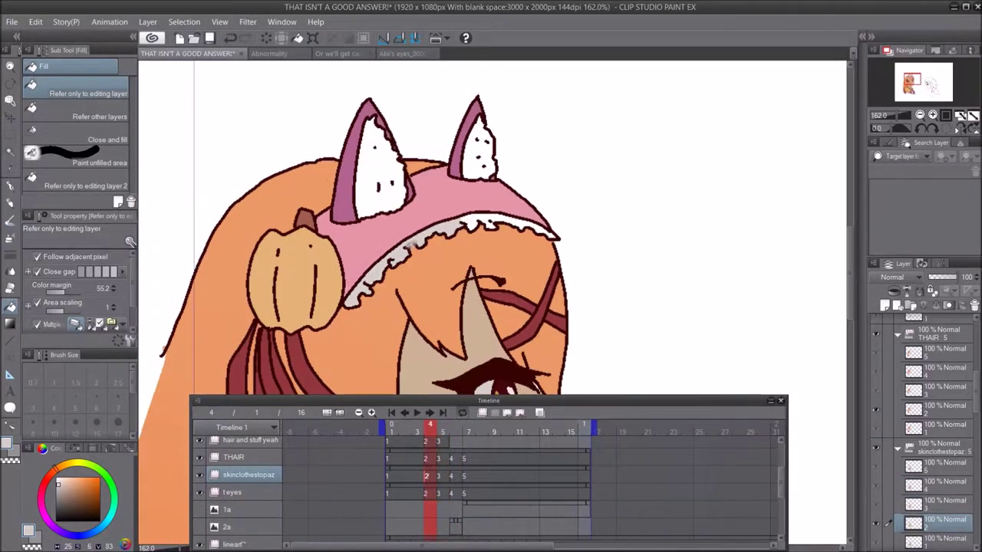
left_click(495, 223)
left_click(477, 153)
left_click(383, 169)
left_click(415, 482)
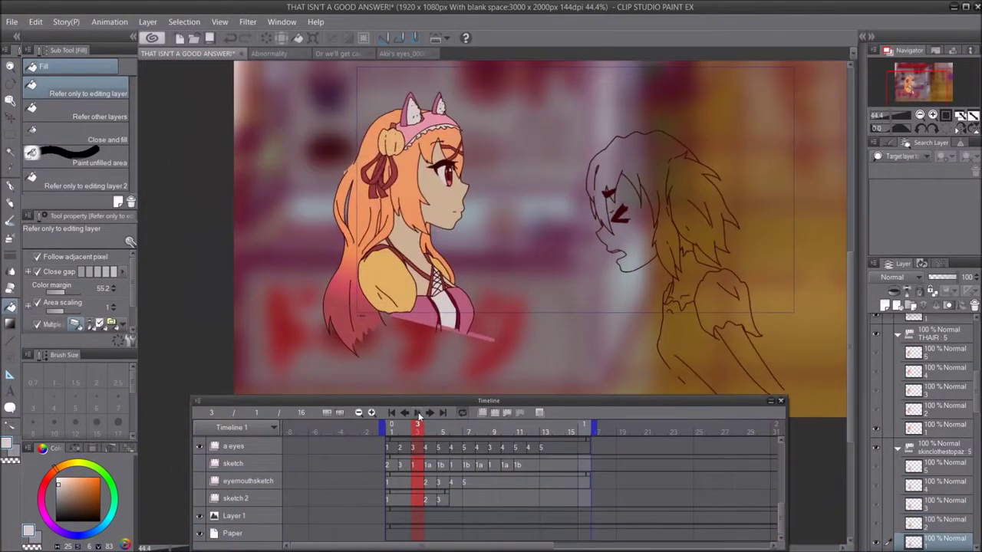
- Play back the animation against the blurred background to check the colored frames
left_click(418, 414)
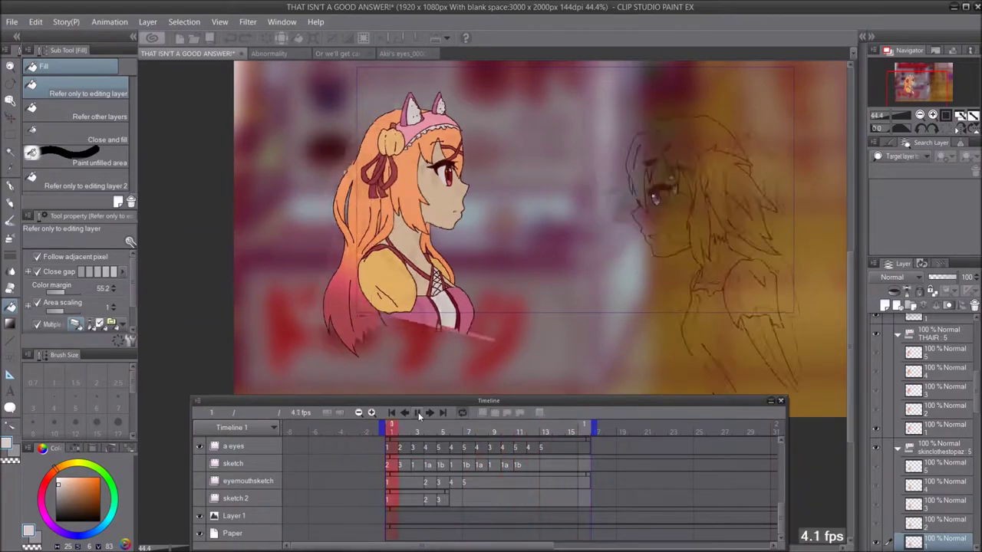
left_click(418, 414)
- Add an animation folder named mouth topaz above skinclothestopaz and create its first cel at frame 1
scroll(407, 507, "up", 5)
left_click(391, 481)
left_click(482, 412)
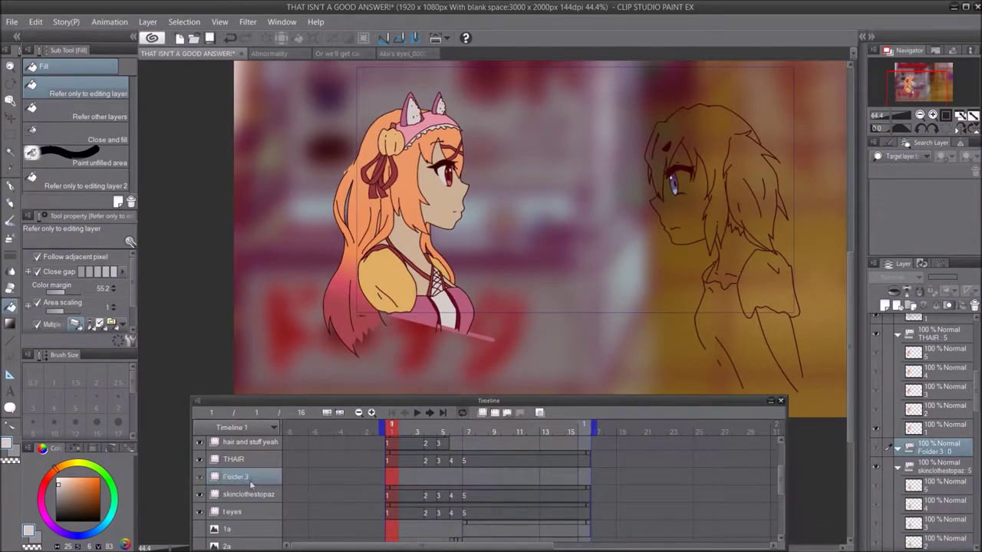
left_click(497, 413)
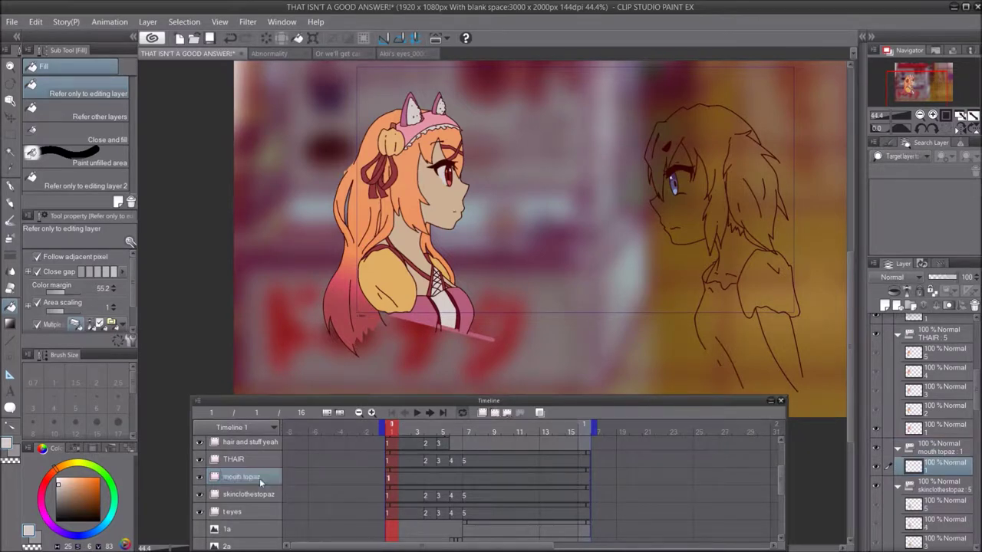
- Sample dark red from the character in the Abnormality document and return to the THAT ISN'T A GOOD ANSWER! document
left_click(280, 53)
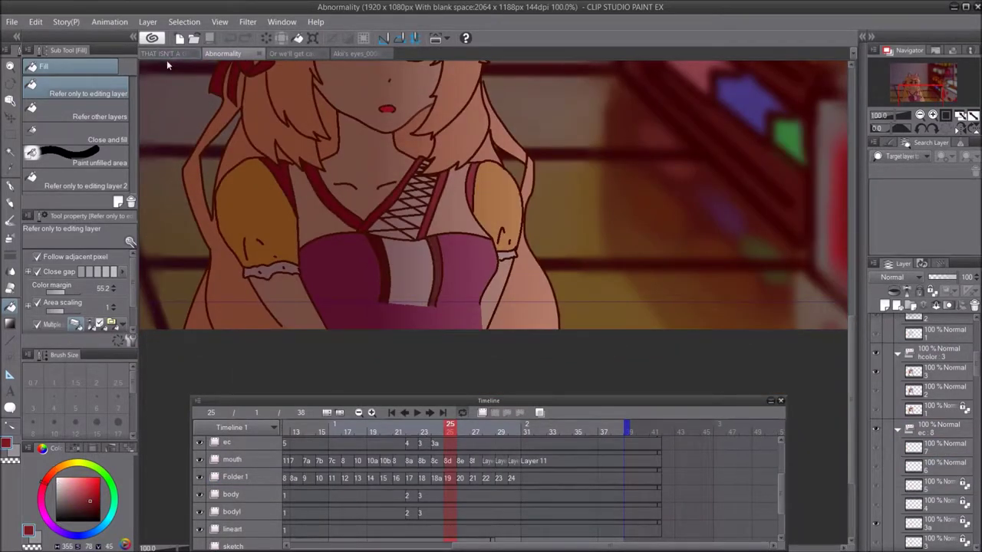
left_click(168, 55)
- Add mouth cel 2 at frame 4 and paint the left character's mouth opening dark red
left_click(333, 477)
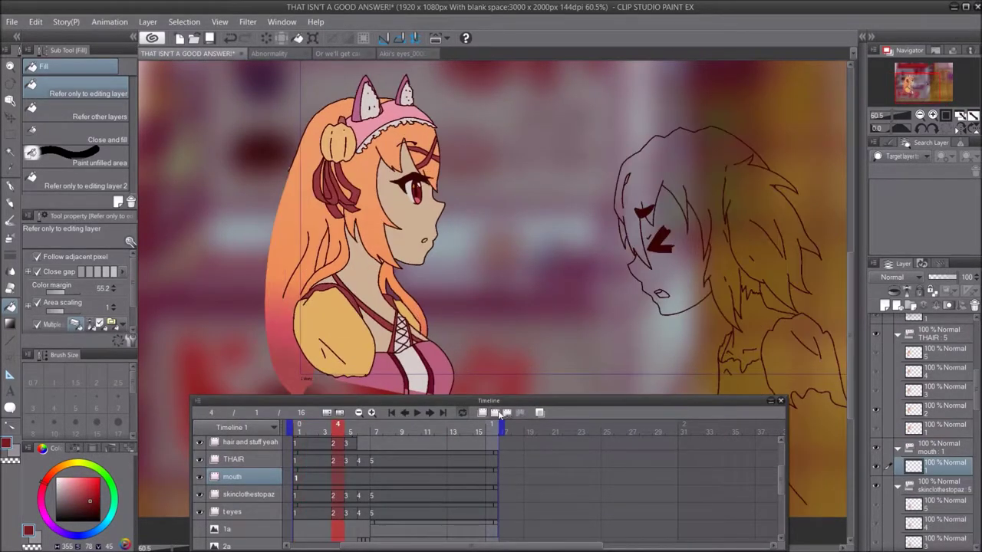
left_click(497, 414)
scroll(427, 243, "up", 6)
left_click(417, 233)
key("ctrl+z")
key("p")
left_click_drag(419, 229, 412, 236)
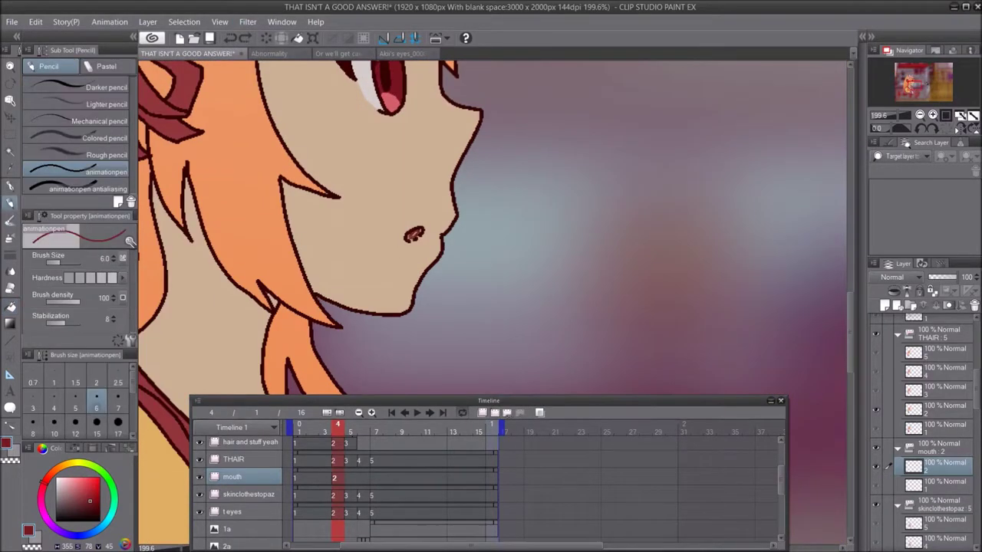
- Add mouth cels 3, 4 and 5 at frames 5, 6 and 7 and paint each mouth opening dark red
left_click(350, 496)
left_click(351, 479)
left_click(496, 413)
left_click_drag(374, 247, 376, 250)
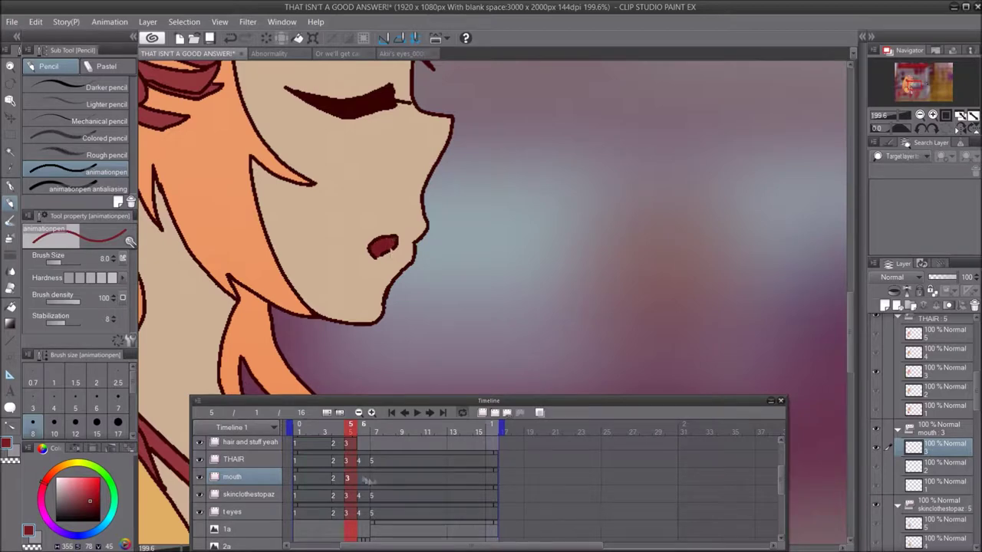
key("Right")
key("Right")
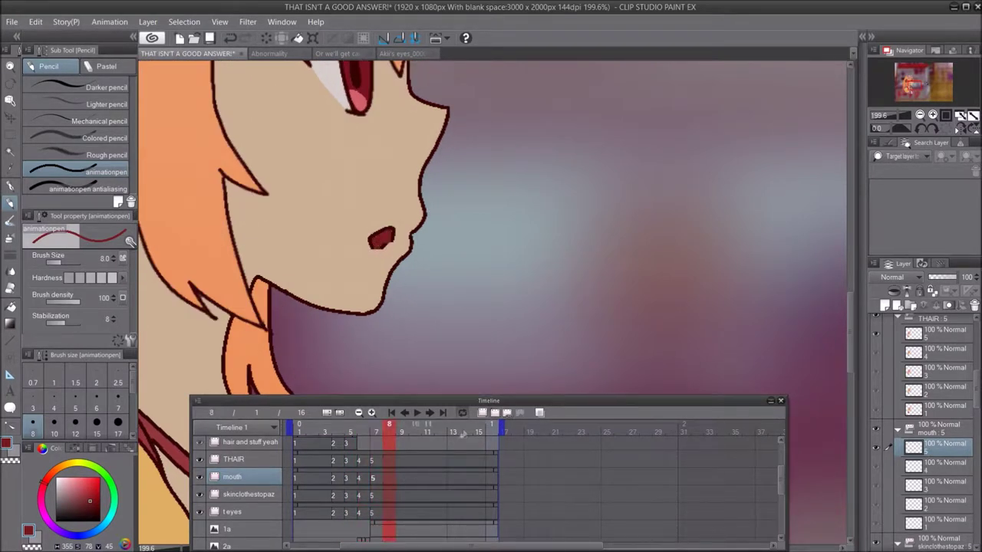
- Add an animation folder named amouth above the mouth folder and create its first cel at frame 1
scroll(424, 366, "down", 7)
left_click(483, 413)
double_click(262, 480)
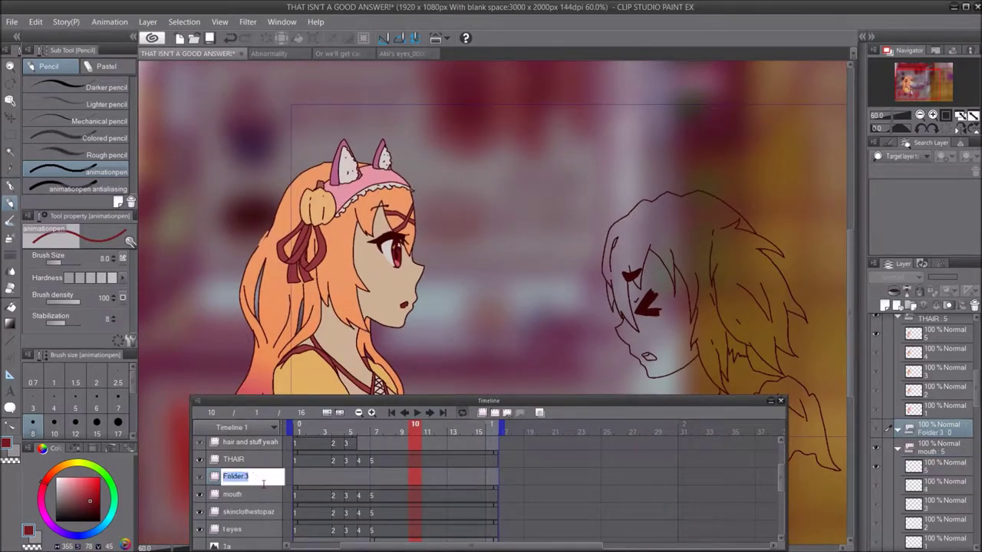
left_click(495, 413)
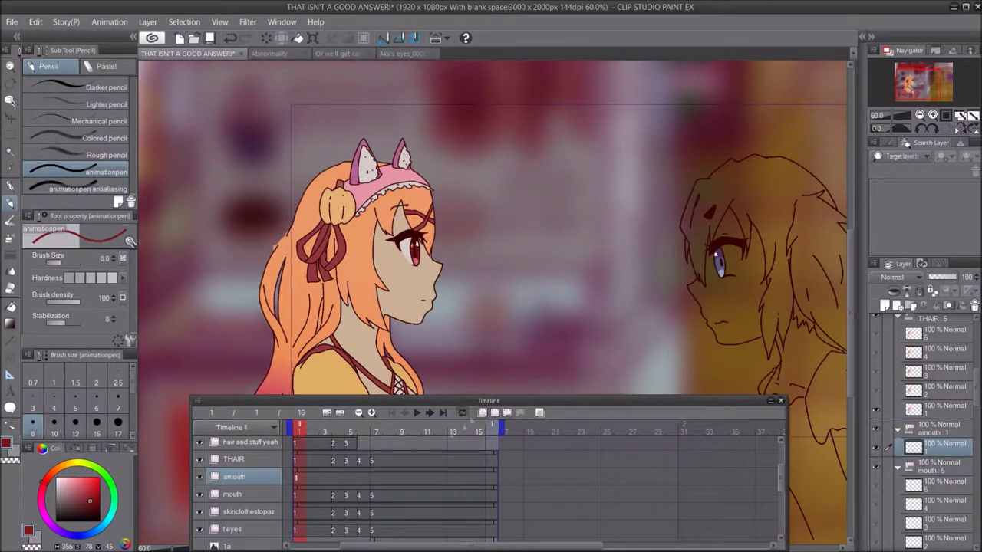
- Add an animation folder named askin above amouth and create its first cel at frame 1
left_click(482, 412)
left_click(507, 413)
left_click(650, 238)
left_click(496, 413)
double_click(260, 482)
type("ask")
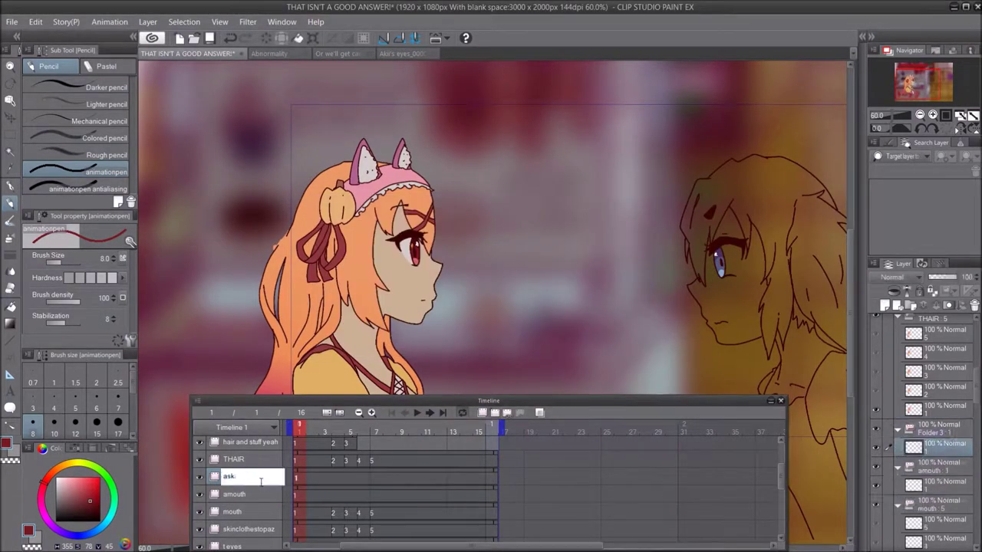
- Add an animation folder named ahair above askin, create its first cel at frame 1 and save the file
left_click(482, 412)
double_click(259, 479)
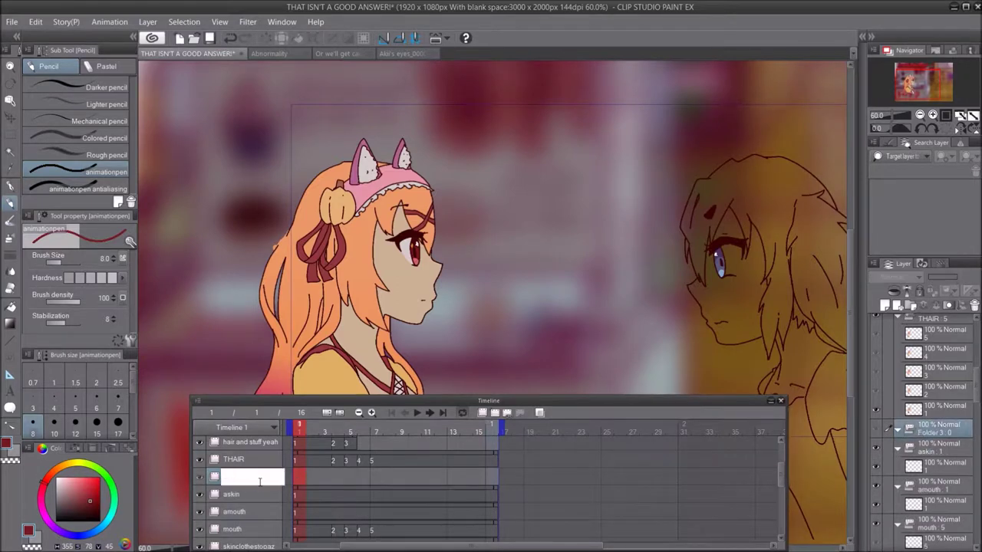
left_click(496, 413)
left_click(11, 21)
left_click(57, 113)
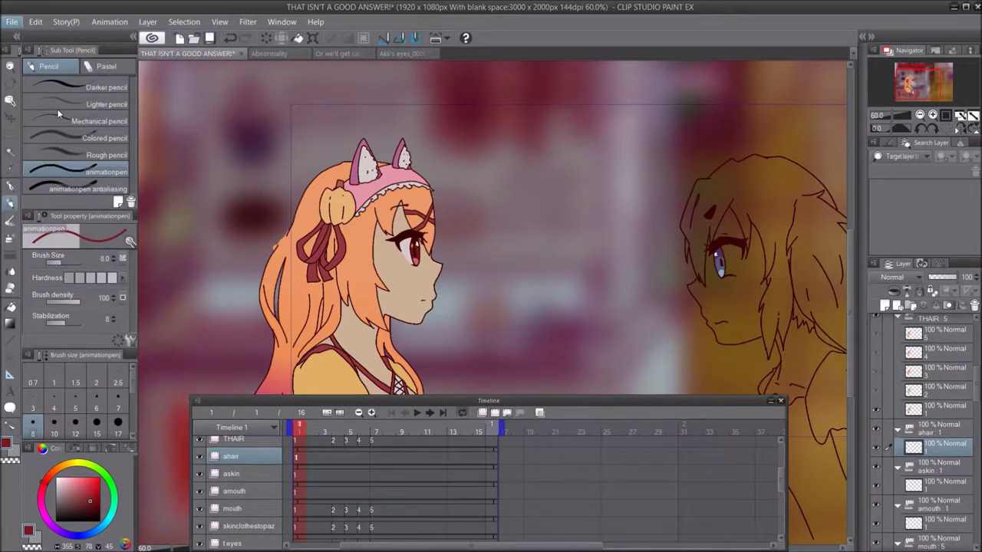
- Hide the blurred background so the canvas is plain white, and sample the left character's tan skin color
scroll(326, 150, "down", 3)
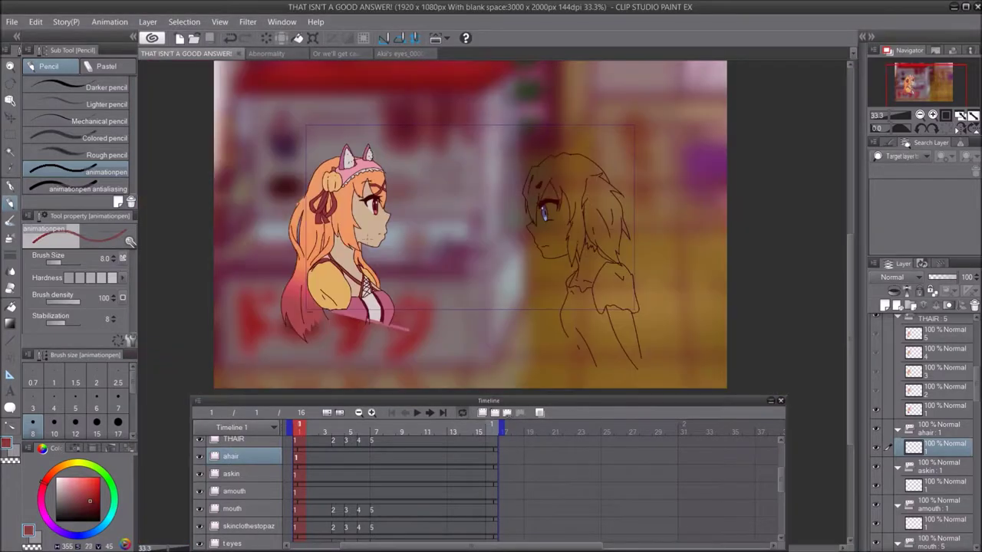
scroll(198, 540, "down", 4)
scroll(199, 539, "down", 5)
left_click(200, 536)
scroll(277, 517, "up", 5)
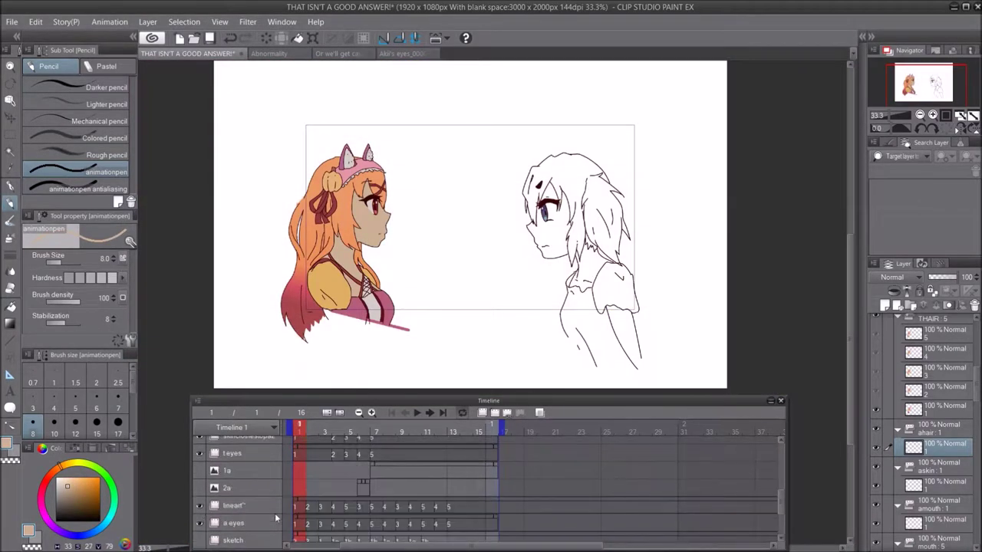
- Fill the right character's face and neck with the tan skin color on askin cel 1 and undo the last pen stroke by the eyelashes
scroll(275, 517, "up", 3)
left_click(298, 469)
key("g")
scroll(592, 211, "up", 4)
left_click(534, 255)
left_click(587, 294)
scroll(542, 177, "up", 4)
key("p")
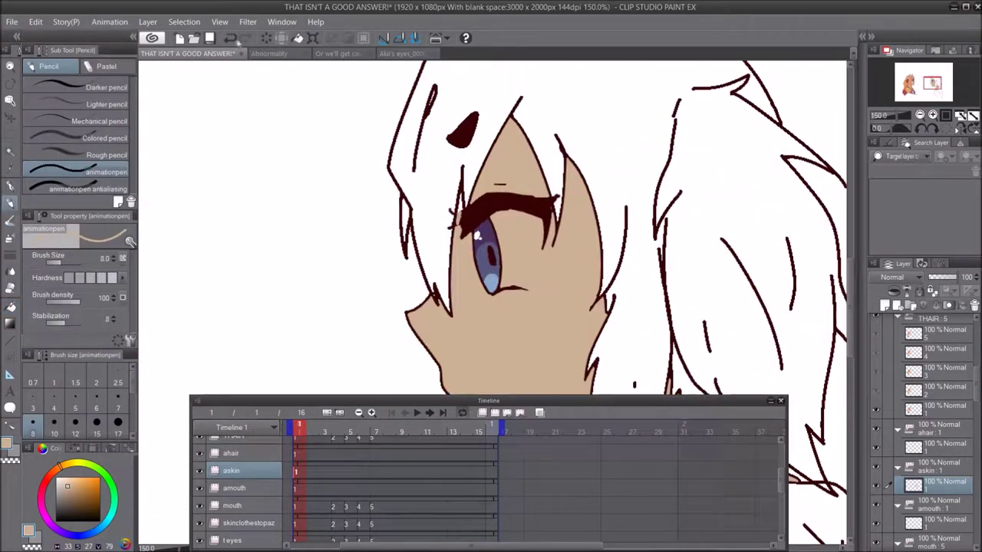
left_click(232, 40)
- Move the amouth, ahair and askin folders directly below the lineart folder, above the a eyes folder
scroll(247, 480, "down", 2)
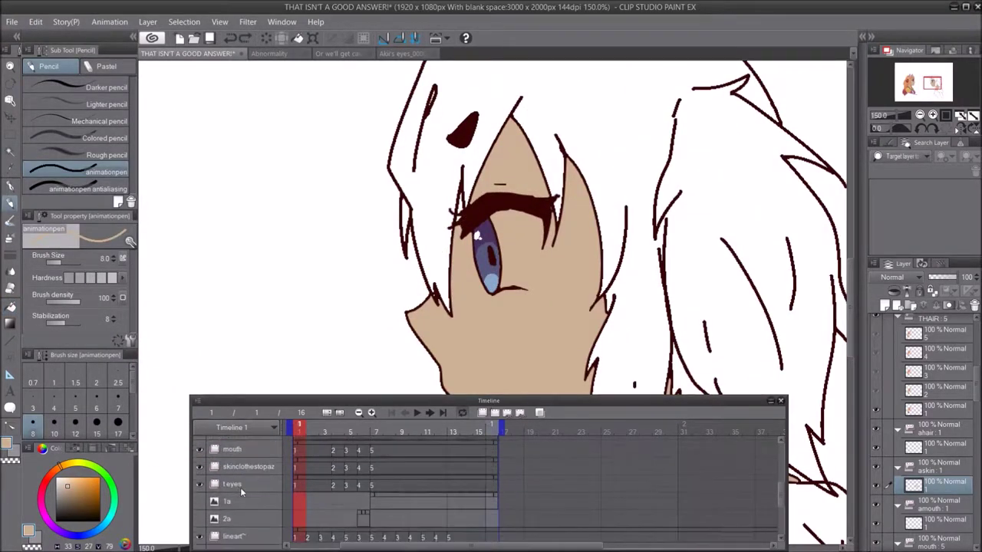
left_click_drag(244, 464, 245, 528)
left_click_drag(274, 396, 275, 144)
left_click_drag(244, 428, 245, 392)
left_click_drag(407, 144, 341, 410)
scroll(501, 223, "up", 4)
scroll(351, 494, "down", 2)
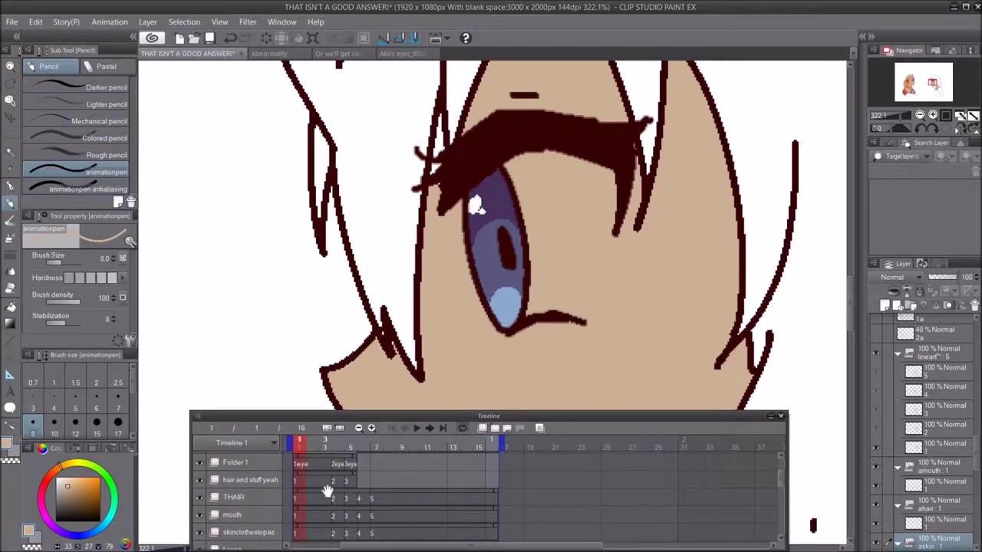
scroll(323, 498, "down", 6)
scroll(524, 198, "up", 2)
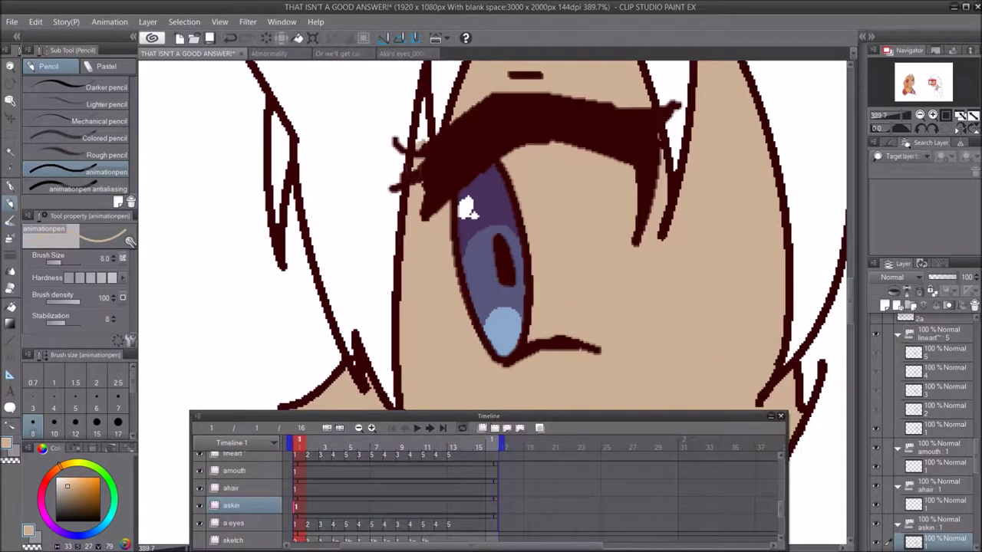
- Draw a curved tan line closing off the right character's lower body at frame 1 and fill the arm with the skin color
scroll(437, 154, "down", 12)
scroll(598, 307, "up", 2)
left_click_drag(530, 411, 526, 448)
left_click_drag(482, 352, 664, 366)
key("g")
left_click(602, 407)
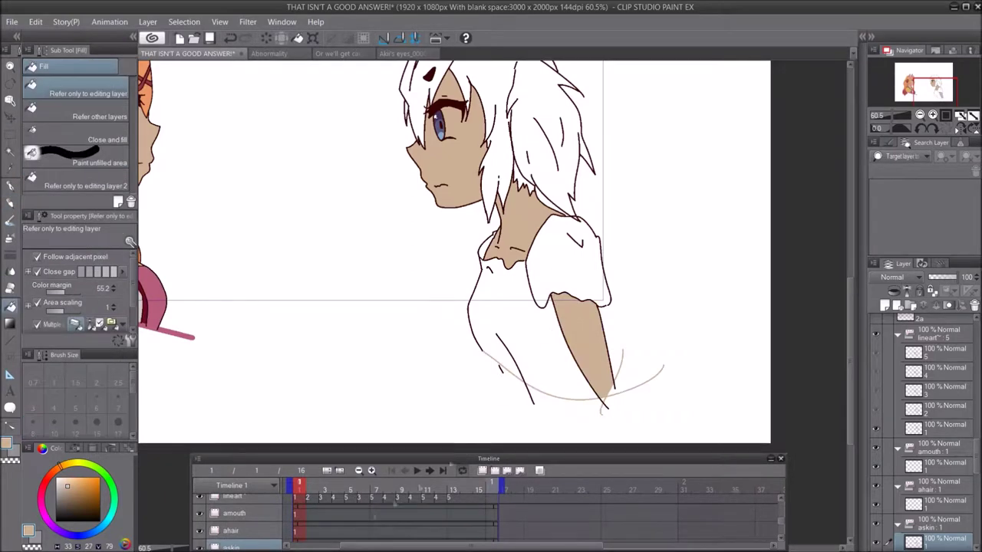
- Add askin cel 2 at frame 2, close off the lower body with a tan line and fill the arm, neck and face with skin color
left_click_drag(411, 453, 411, 418)
left_click(310, 514)
left_click(494, 435)
left_click(10, 339)
left_click_drag(460, 360, 629, 376)
left_click(10, 307)
left_click(558, 322)
left_click(503, 234)
left_click(431, 188)
left_click(448, 146)
left_click(411, 121)
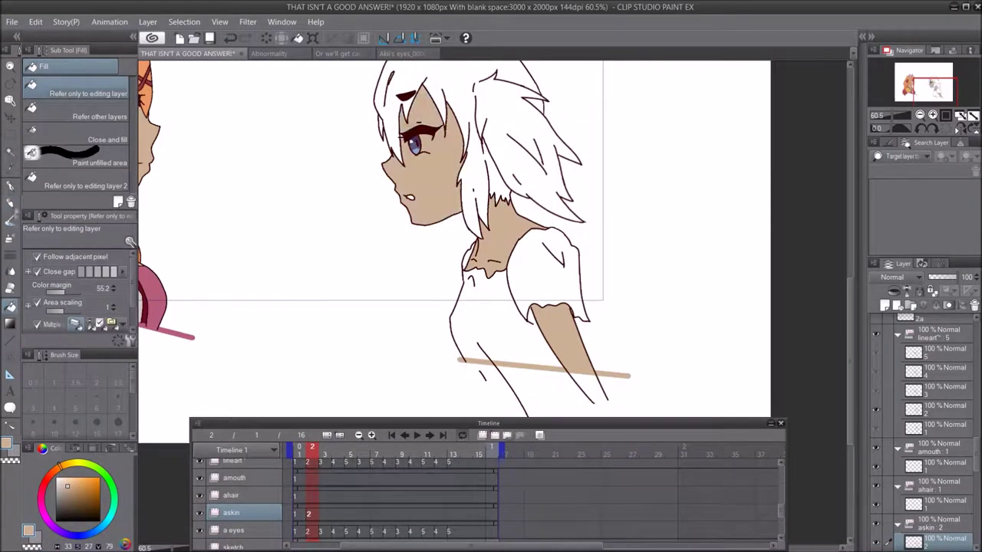
left_click(10, 203)
left_click(10, 307)
- Add askin cel 3 at frame 3, draw a closing line across the lower body and fill the arm, neck and face tan
left_click(322, 513)
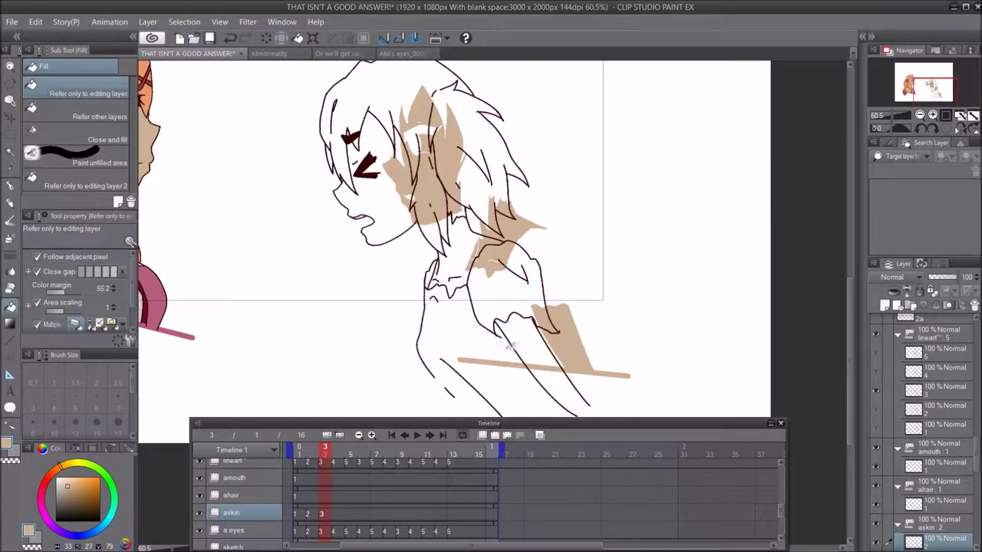
left_click(495, 435)
left_click(10, 204)
left_click_drag(412, 375, 608, 364)
left_click(10, 307)
left_click(526, 331)
left_click(462, 249)
left_click(389, 203)
scroll(349, 102, "up", 3)
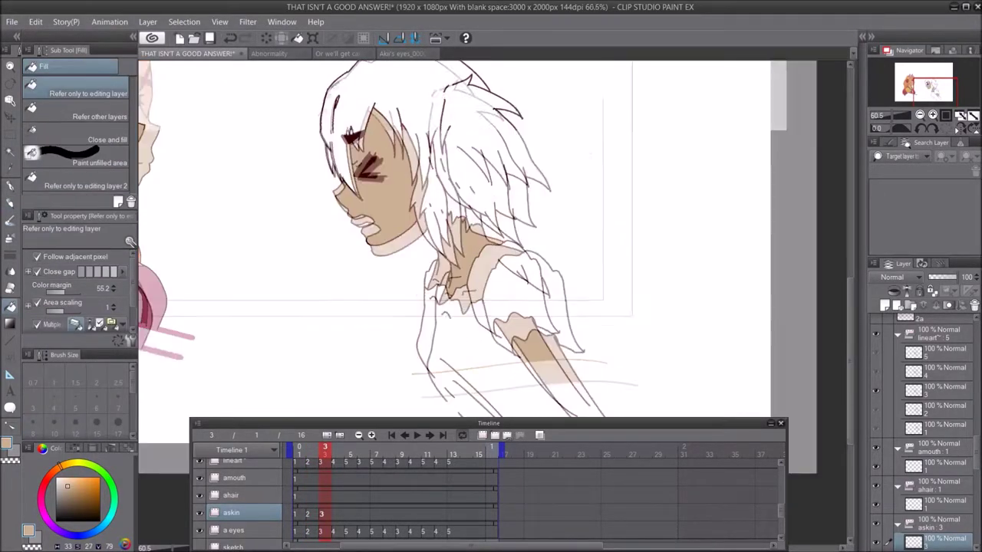
left_click(382, 165)
- Add askin cel 4 at frame 4, draw a slanted closing line below the sleeve and fill the face and neck tan
scroll(357, 136, "down", 3)
key("Right")
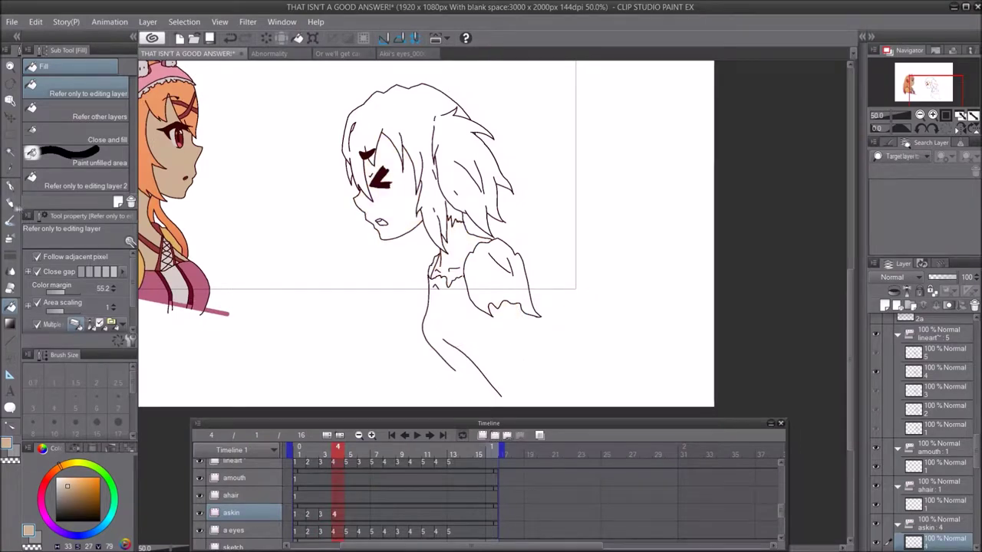
key("u")
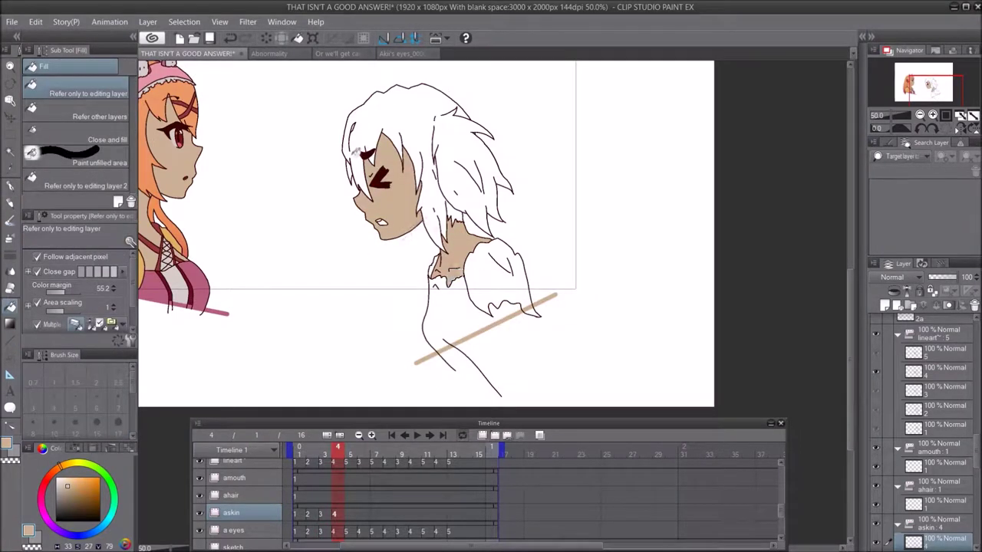
scroll(355, 151, "up", 1)
- Add askin cel 5 at frame 5, draw a slanted closing line across the torso and fill the neck and face with skin color
left_click(495, 435)
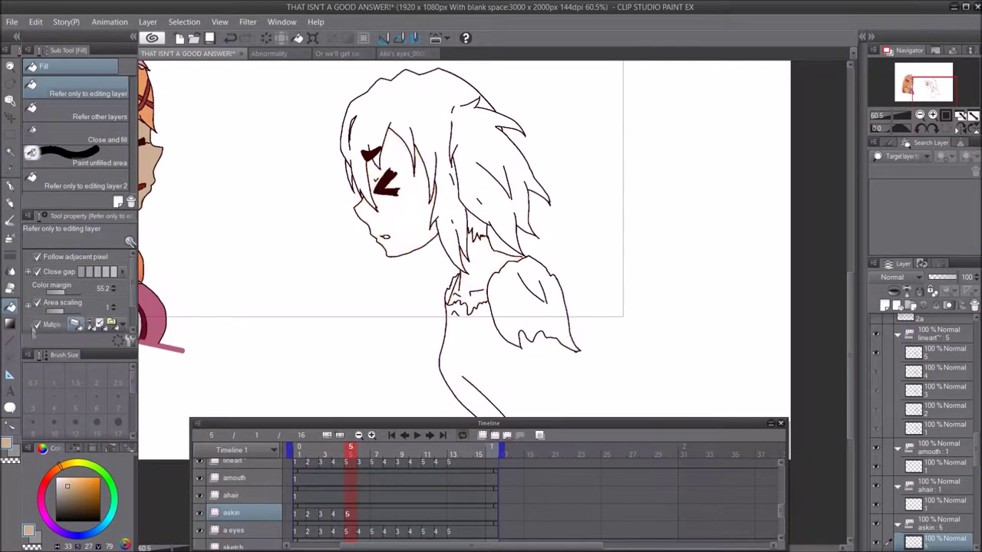
left_click(10, 340)
left_click_drag(408, 385, 593, 342)
left_click(11, 308)
left_click(479, 280)
left_click(410, 218)
scroll(435, 227, "up", 2)
scroll(381, 208, "down", 2)
- Assign the existing askin cels 3, 5, 4, 3, 4, 5, 4 and 5 to frames 6 through 13, matching the lineart folder
right_click(361, 514)
left_click(382, 447)
right_click(373, 514)
left_click(400, 472)
right_click(387, 514)
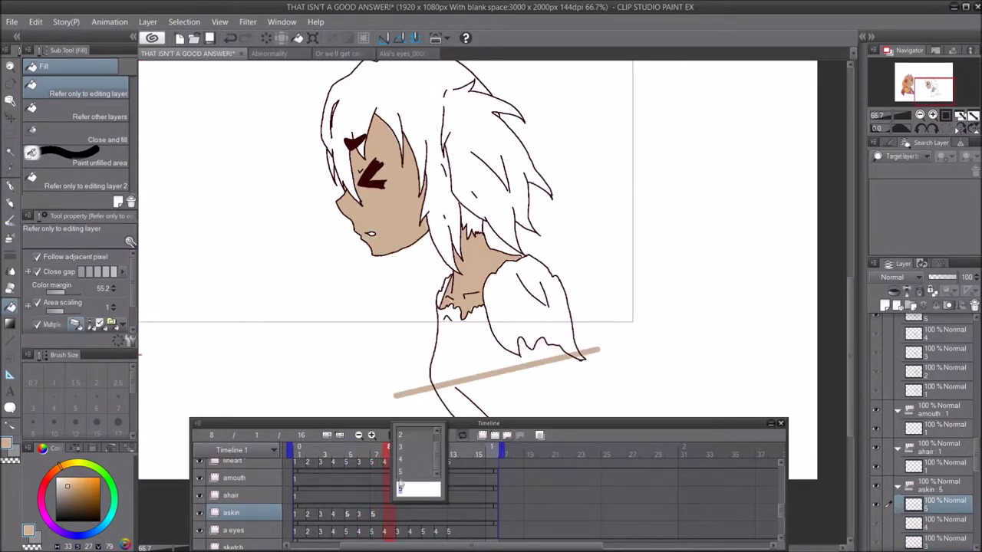
left_click(409, 459)
right_click(399, 514)
left_click(419, 447)
right_click(412, 514)
left_click(430, 459)
type("4")
key("Return")
type("5")
key("Return")
type("4")
key("Return")
type("5")
- Delete the ahair folder and fill the right character's dress and sleeve with pale pinkish grey on askin cel 1
left_click(230, 497)
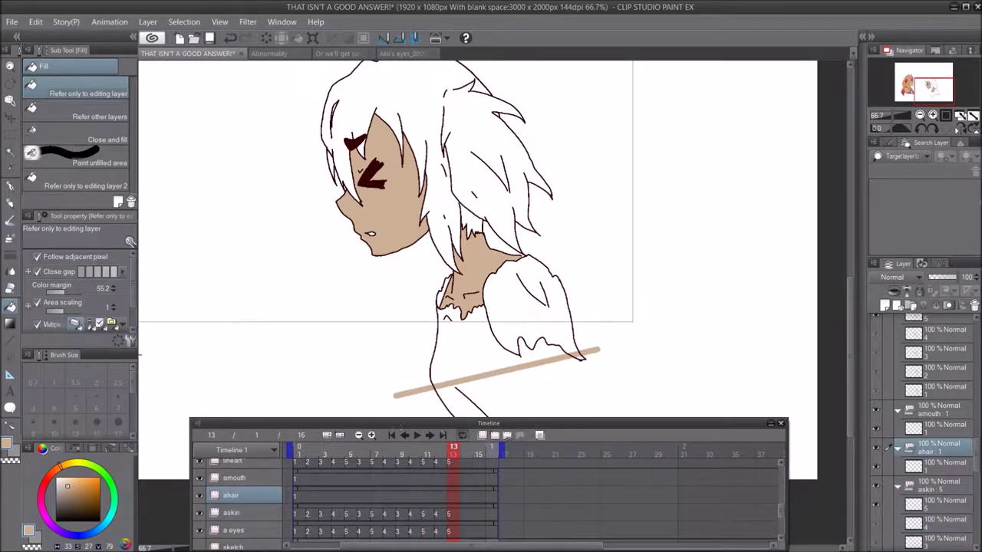
left_click(974, 305)
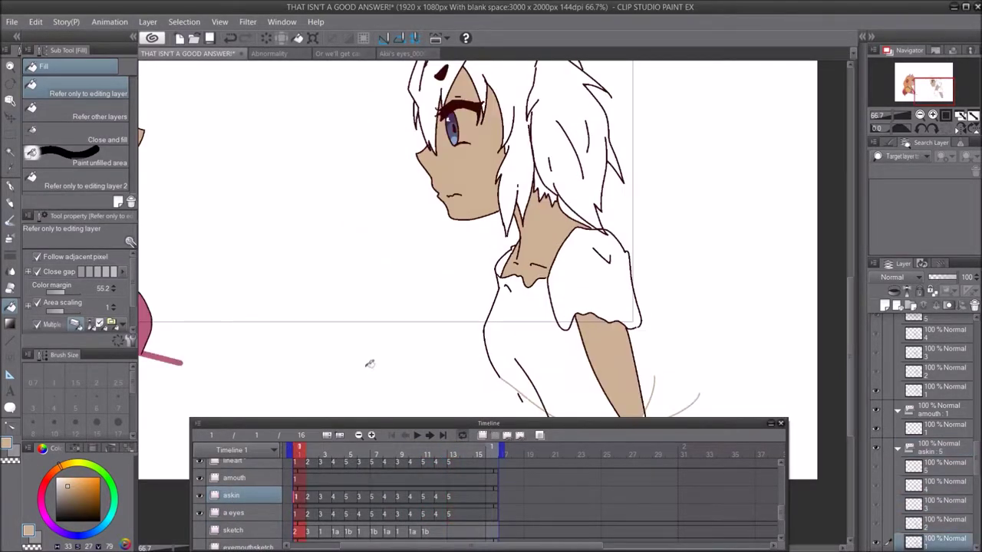
scroll(482, 286, "down", 2)
left_click(507, 299)
left_click(532, 283)
scroll(523, 277, "up", 3)
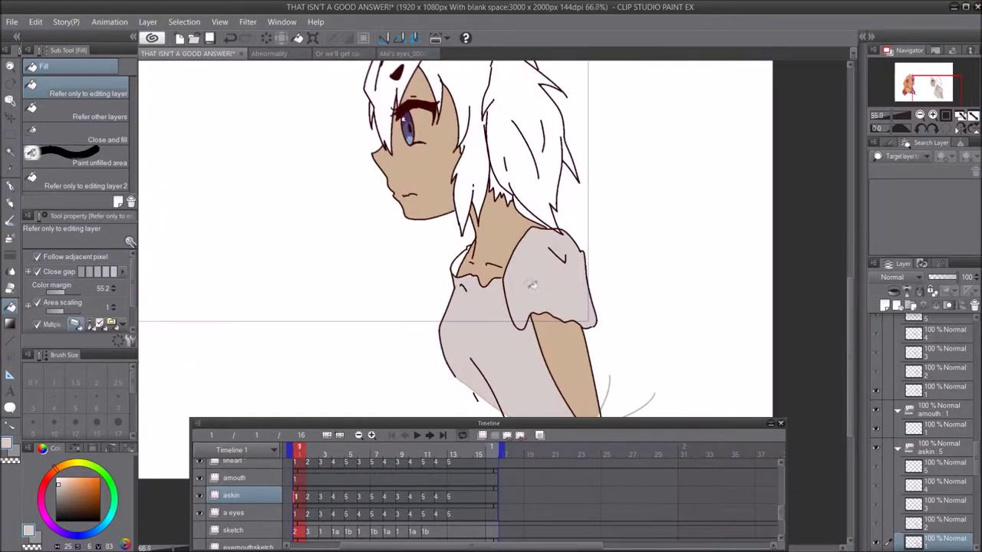
- Fill the dress, sleeve and collar with the pale pinkish grey on askin cels 2 and 3
left_click(308, 497)
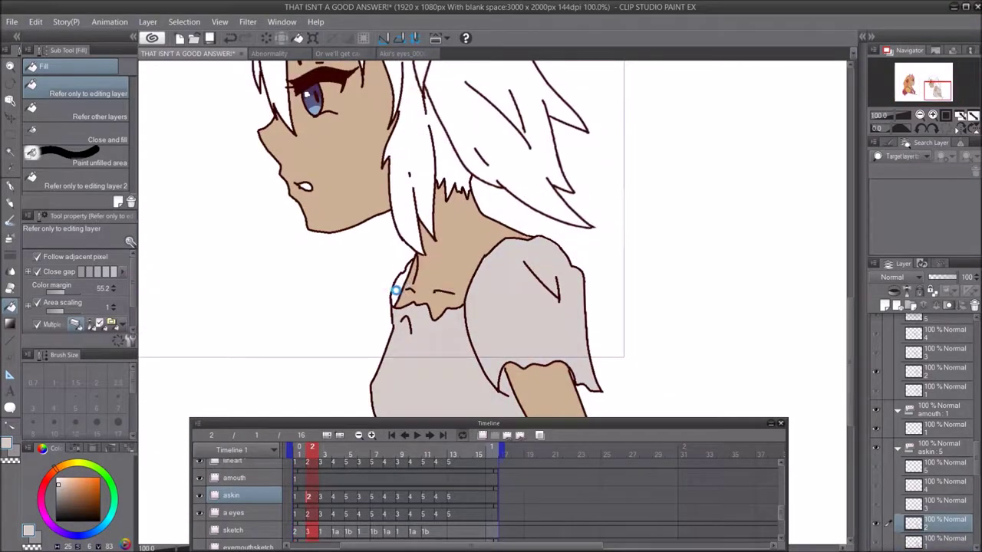
left_click(396, 290)
left_click(230, 39)
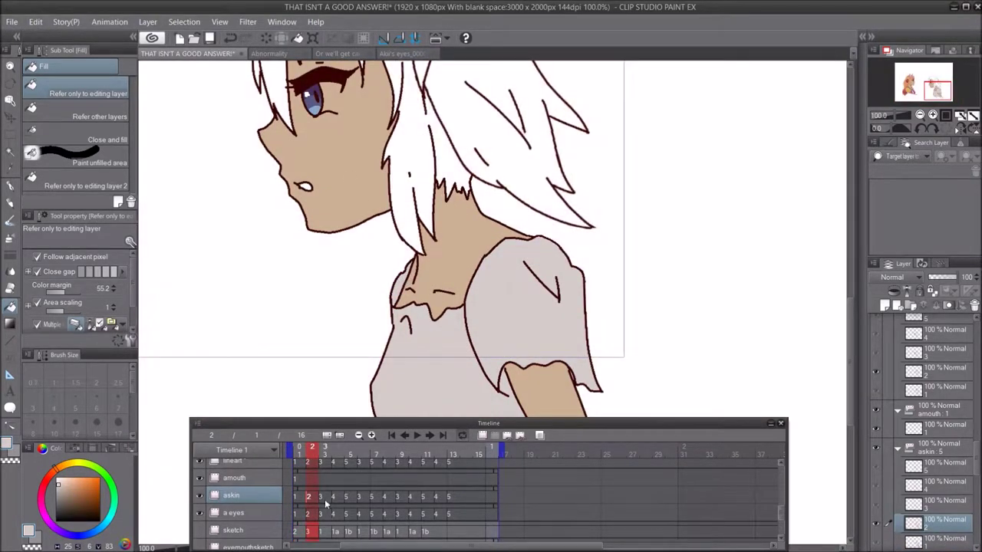
left_click(325, 504)
left_click(464, 315)
left_click(384, 376)
scroll(411, 172, "down", 3)
- Fill the dress and sleeve pale pinkish grey on askin cels 4 and 5 and play the animation to check the colors
left_click(336, 499)
left_click(391, 307)
left_click(441, 269)
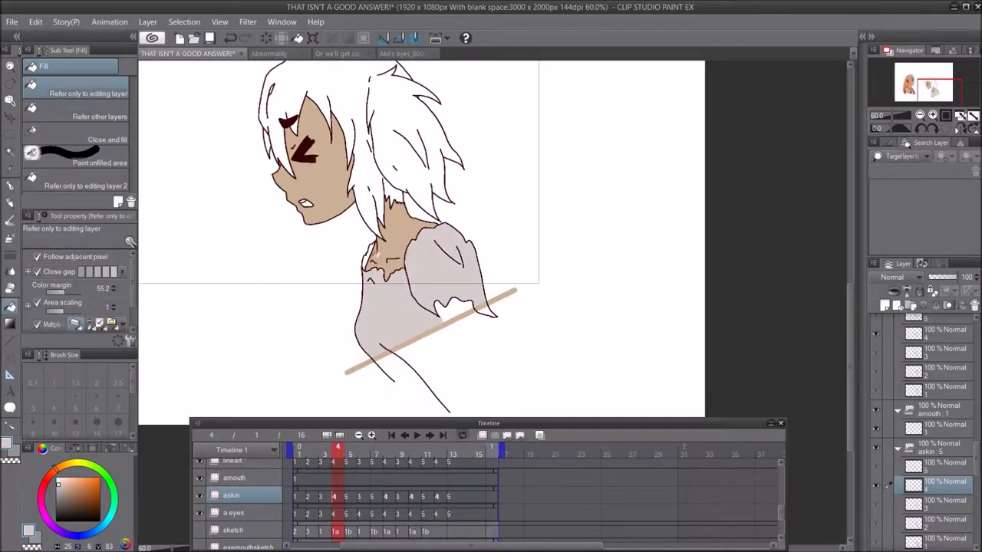
left_click(346, 498)
left_click(416, 435)
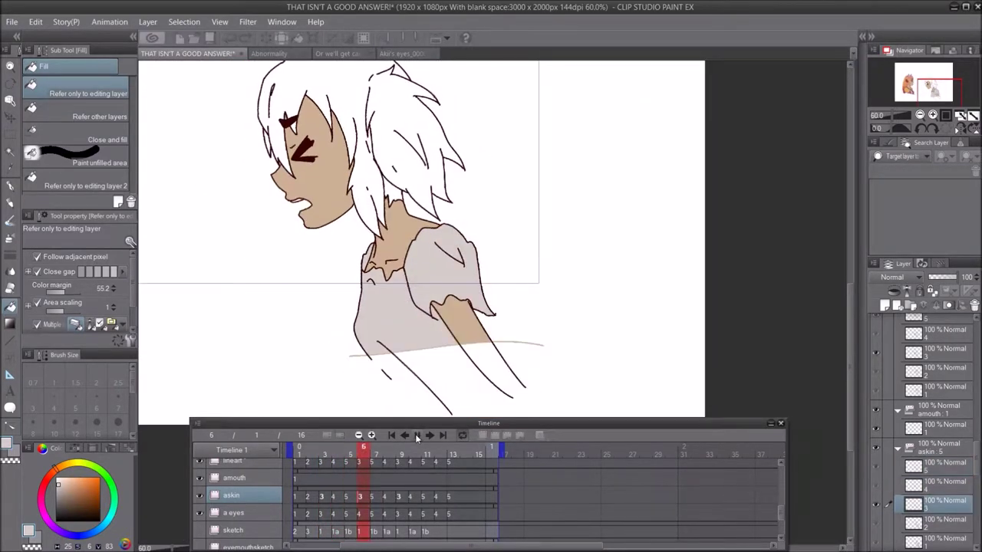
key("ctrl+minus")
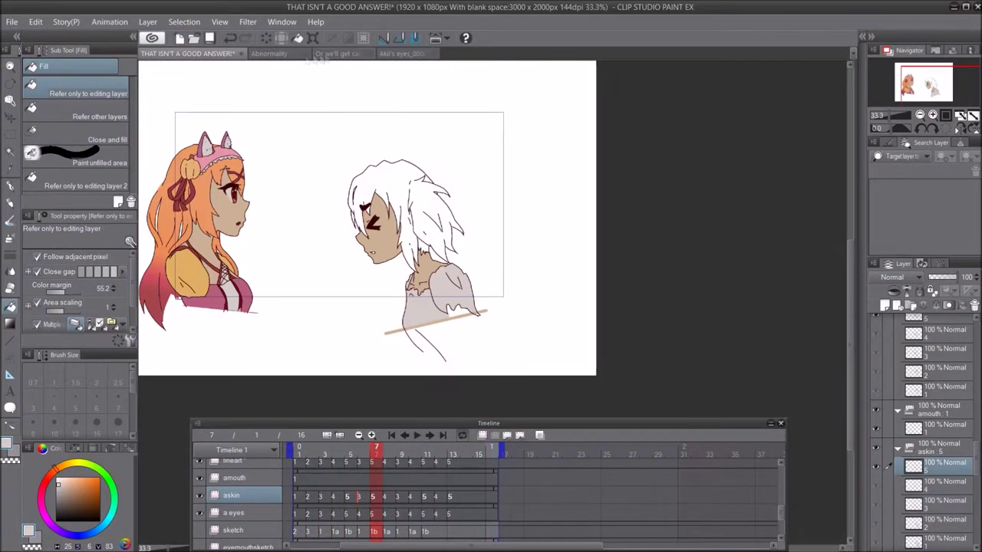
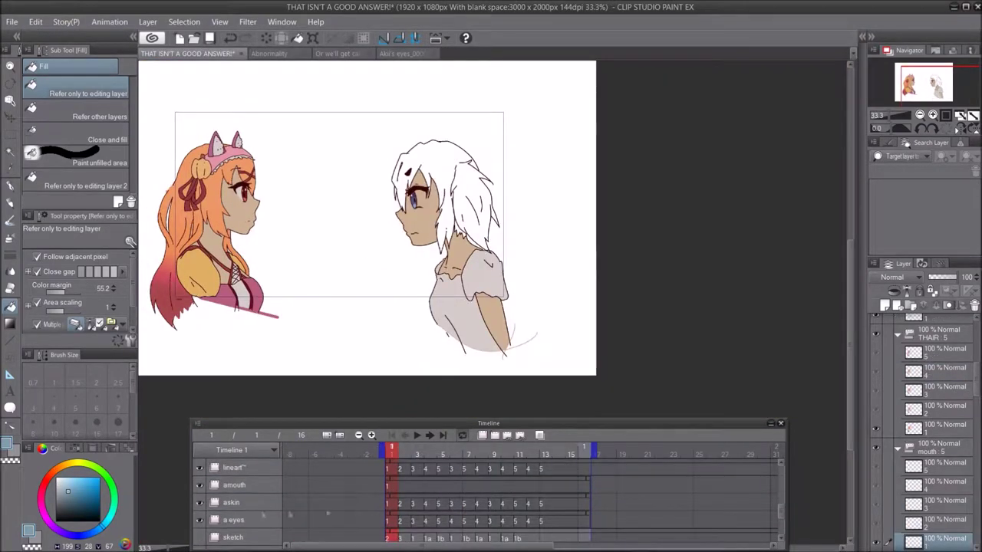
- Fill the right character's hair with muted blue on askin cel 1, undoing the misplaced fill
left_click(201, 503)
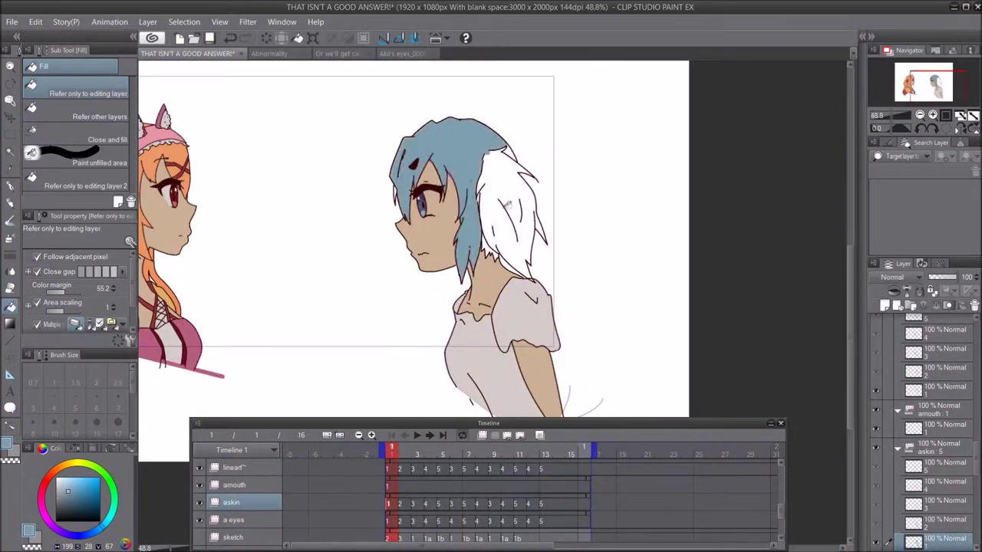
scroll(355, 197, "up", 4)
left_click(345, 195)
key("ctrl+z")
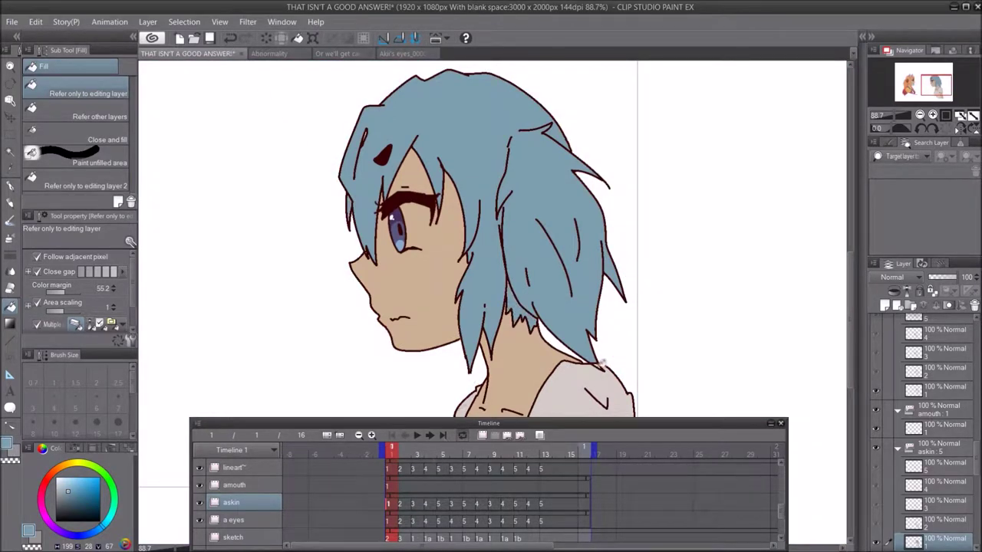
- Fill the right character's hair with the same muted blue on askin cels 2, 3, 4 and 5
left_click(405, 503)
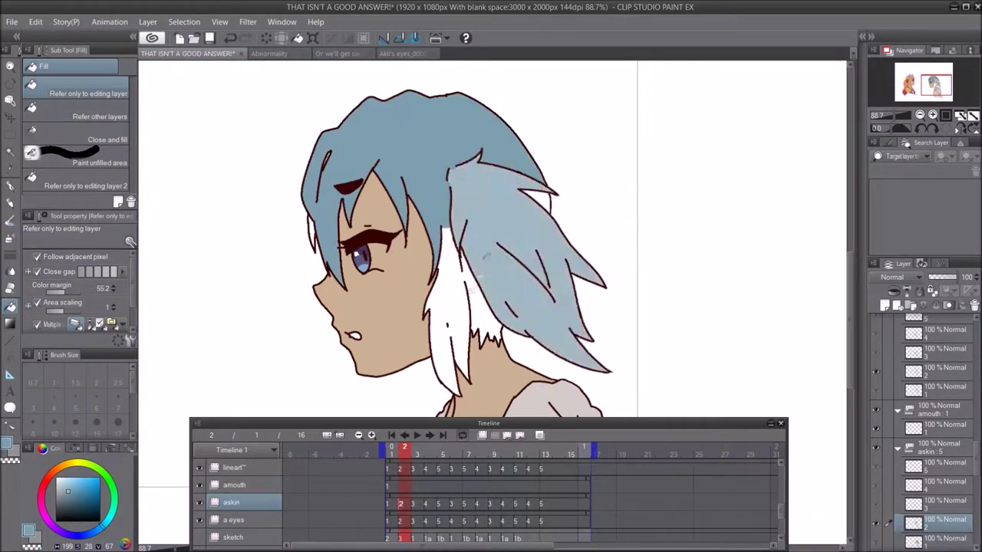
left_click(415, 504)
left_click_drag(337, 190, 418, 335)
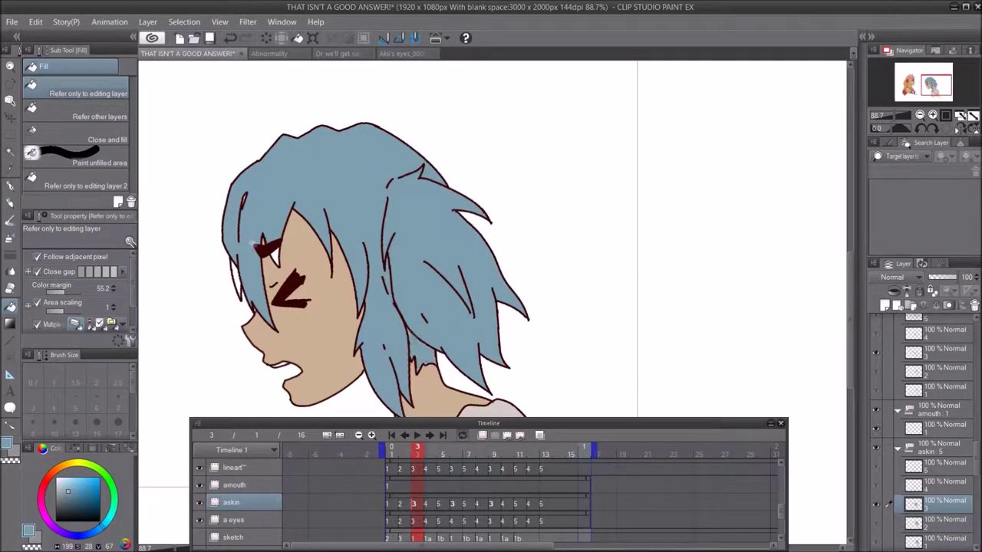
left_click(426, 503)
scroll(329, 238, "up", 1)
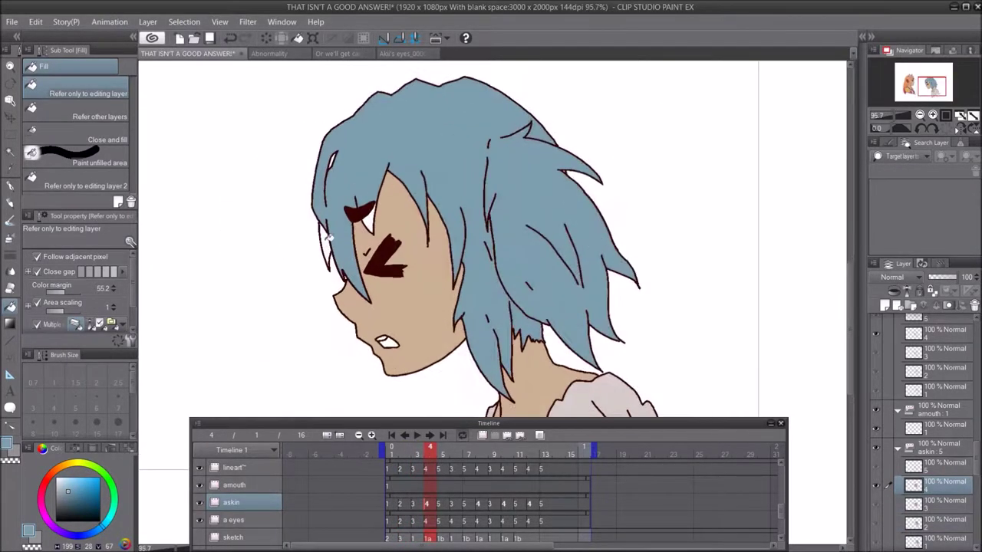
left_click(442, 503)
left_click_drag(510, 264, 525, 312)
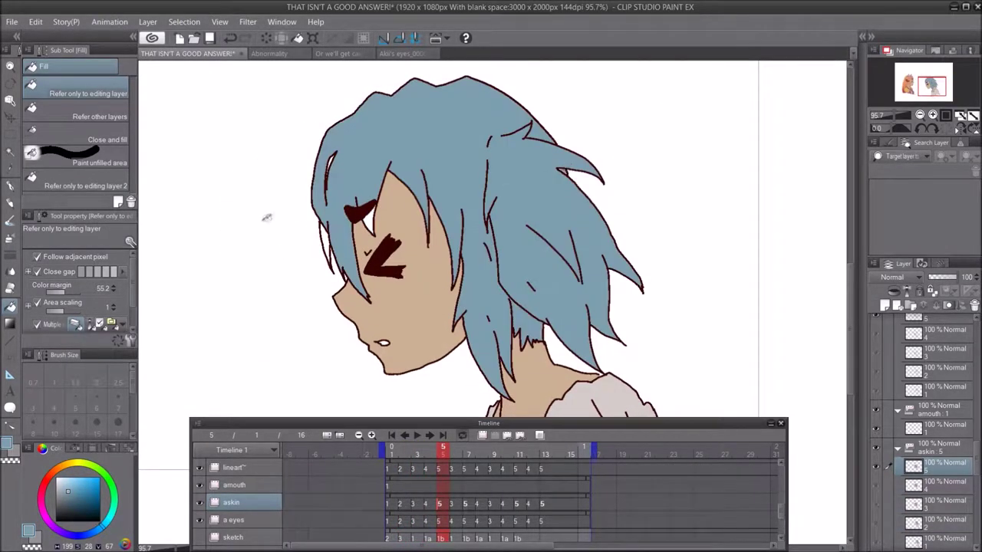
- Sample dark red from the left character, add amouth cels 2 and 3 at frames 2 and 3 and fill the right character's mouth openings
scroll(422, 172, "down", 2)
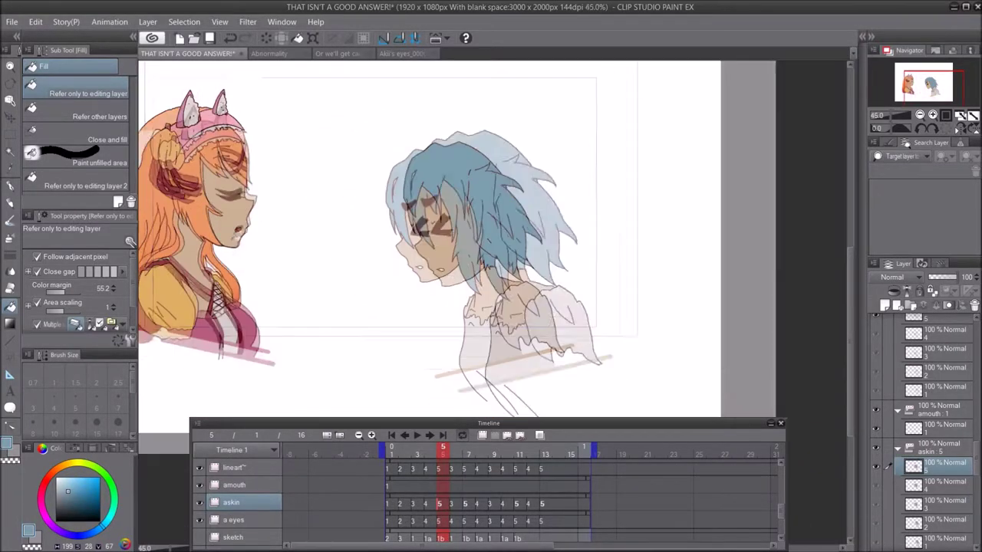
scroll(276, 196, "up", 1)
right_click(271, 197)
left_click(389, 487)
scroll(602, 240, "up", 3)
left_click(403, 489)
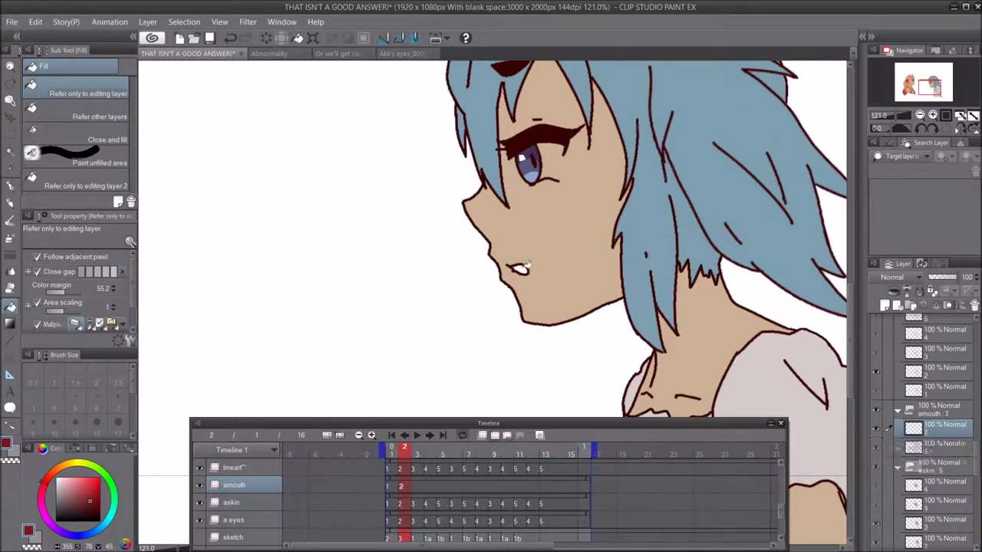
left_click(415, 485)
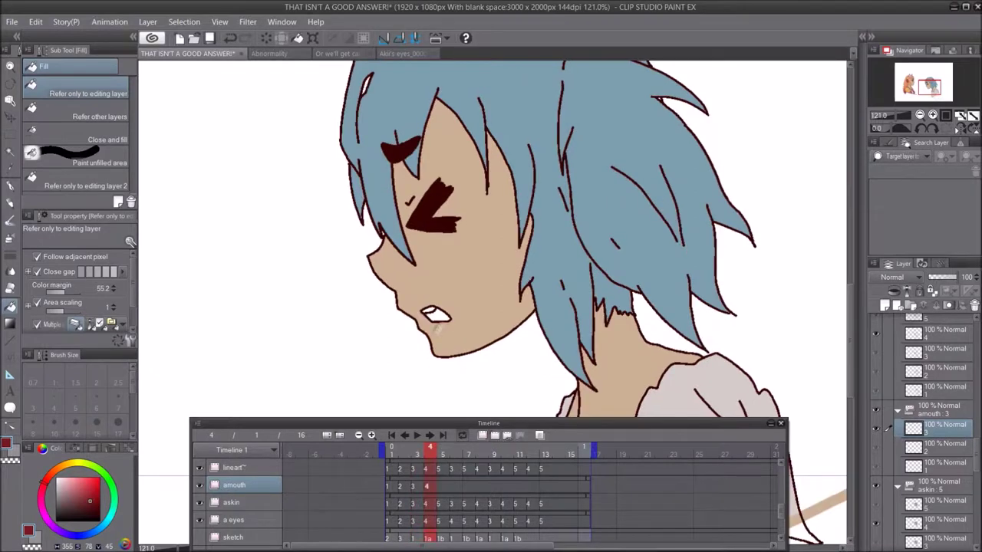
- Add amouth cels 4 and 5 at frames 4 and 5 and fill each mouth opening dark red
left_click(495, 434)
scroll(449, 322, "up", 2)
left_click(429, 314)
left_click(452, 483)
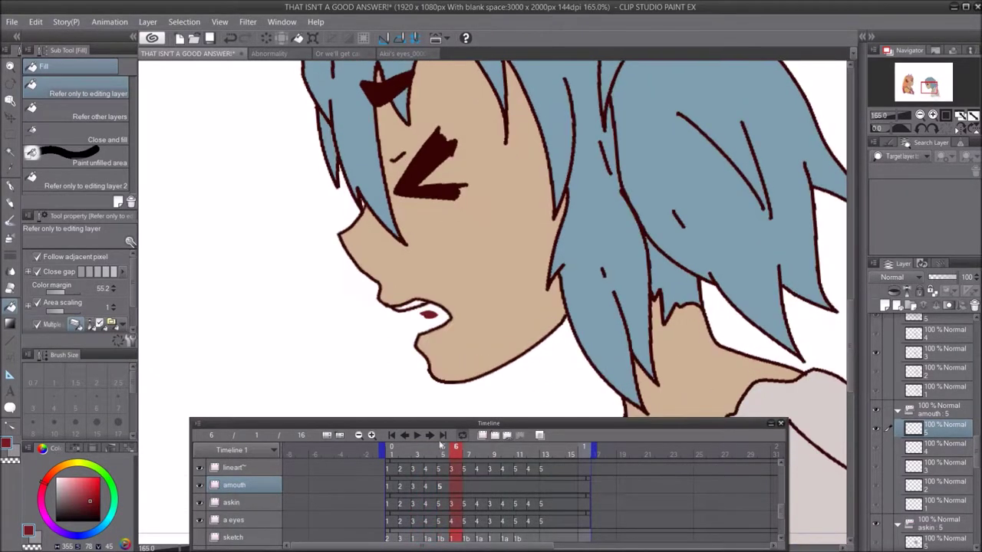
- Add an amouth cel at frame 6 and switch that frame to the existing cel 3
left_click(428, 488)
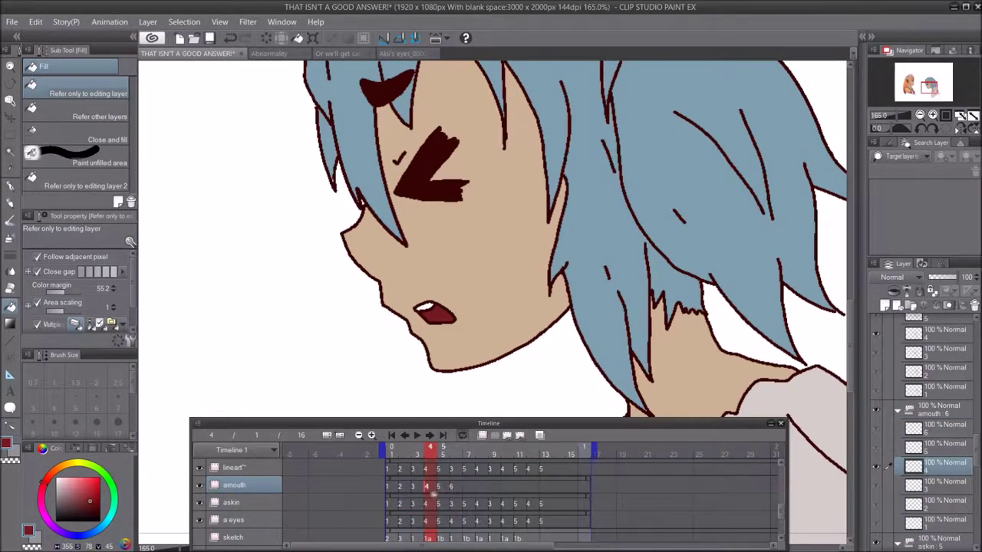
left_click(426, 490)
left_click(453, 487)
double_click(453, 487)
left_click(468, 407)
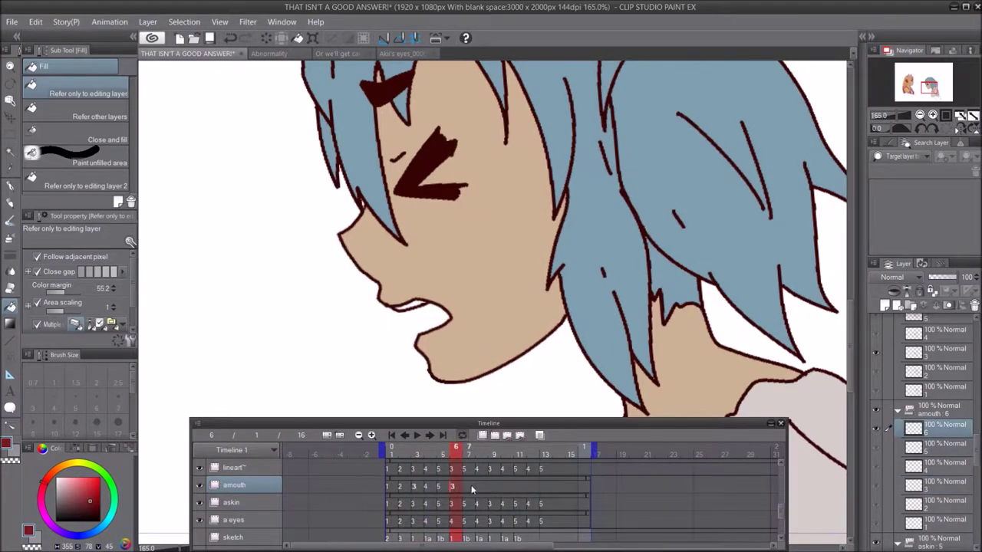
- Assign the existing amouth cels 5, 4, 3, 4, 5, 4 and 5 to frames 7 through 13
double_click(470, 489)
left_click(489, 436)
right_click(482, 487)
left_click(497, 428)
right_click(496, 487)
left_click(508, 424)
right_click(508, 485)
left_click(519, 437)
right_click(521, 483)
type("5")
key("Return")
type("4")
key("Return")
type("5")
key("Return")
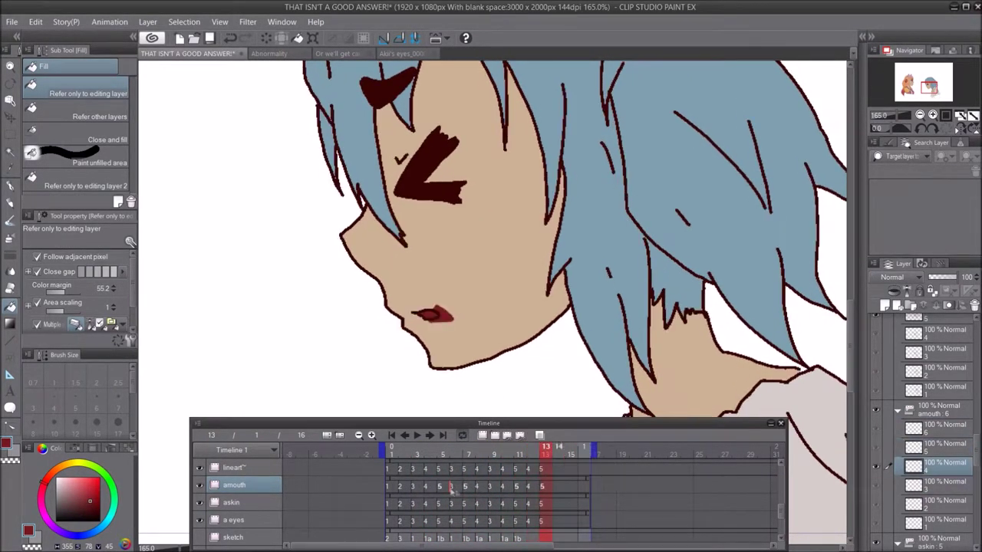
- Sample the pale grey of the right character's dress and fill the teeth with it on amouth cel 4
left_click(429, 489)
scroll(591, 261, "down", 3)
right_click(771, 388)
scroll(460, 295, "up", 4)
left_click(480, 290)
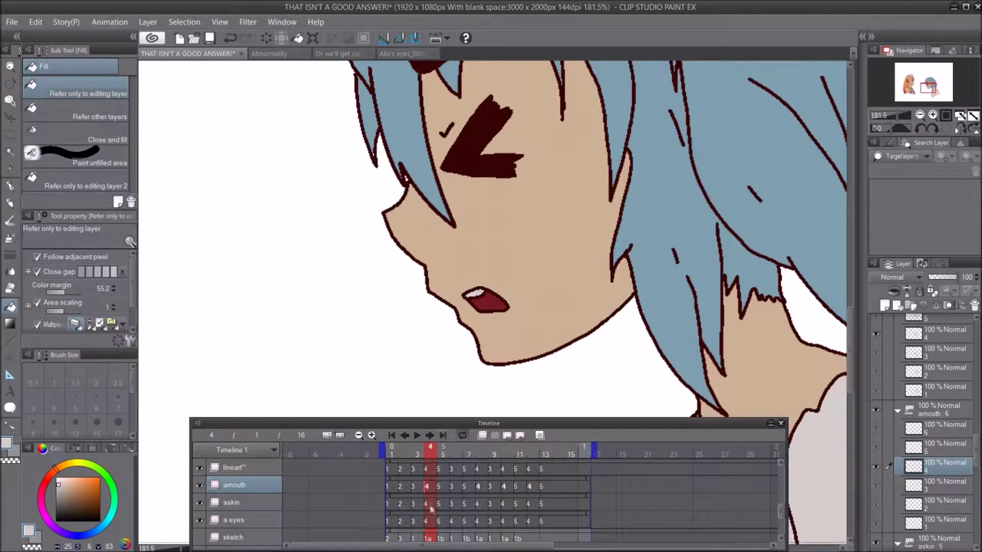
left_click(441, 488)
left_click(458, 487)
- Play back the whole animation to check the mouth colours, and save the file
left_click(416, 436)
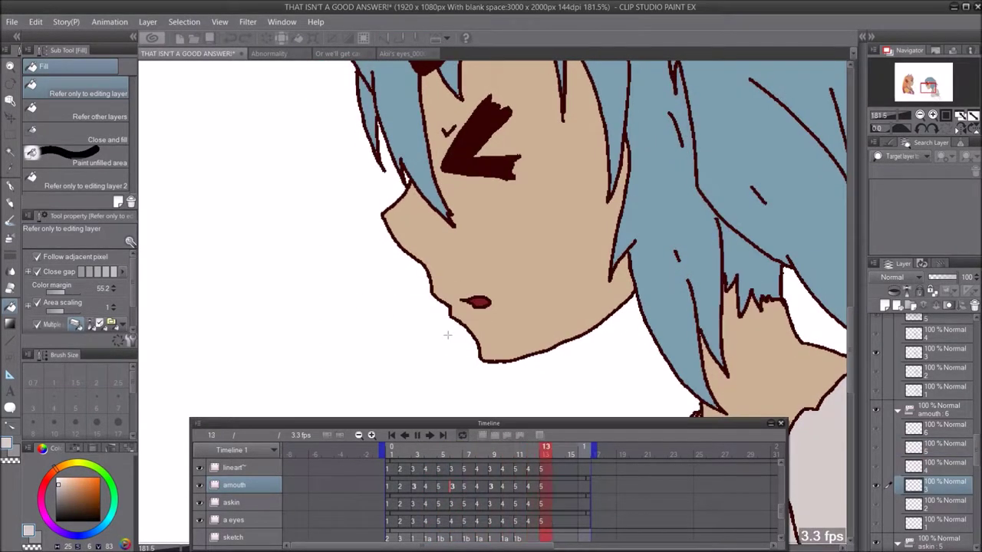
scroll(448, 334, "down", 3)
scroll(447, 334, "down", 4)
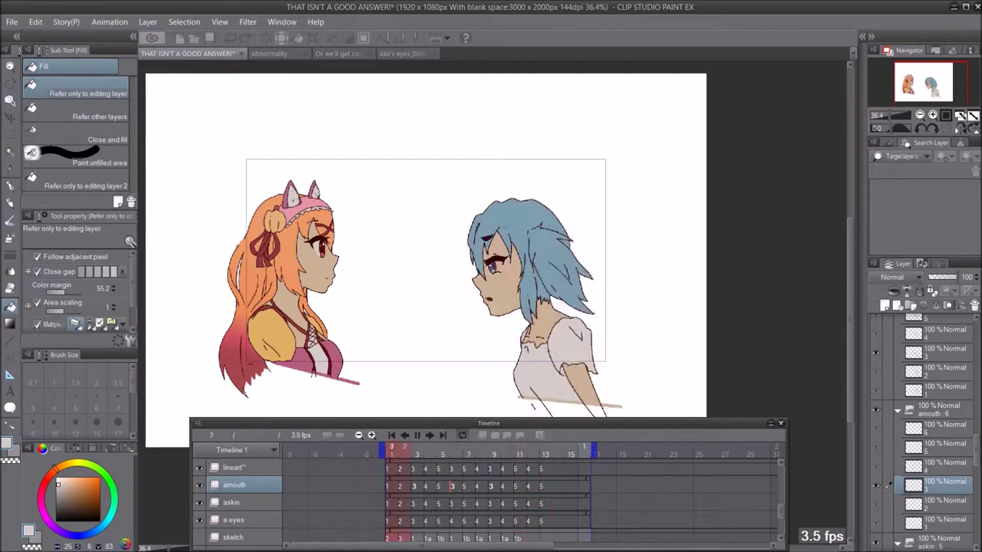
left_click(417, 435)
left_click(12, 22)
left_click(65, 113)
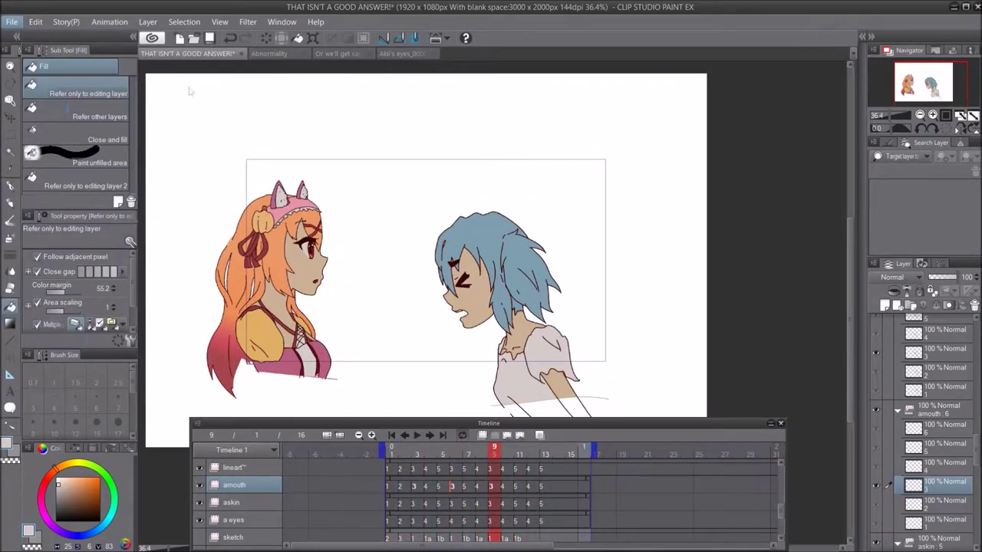
key("ctrl+s")
- Play back the animation once more and view the eye close-up image and the Abnormality document for reference
key("ctrl+0")
left_click(416, 435)
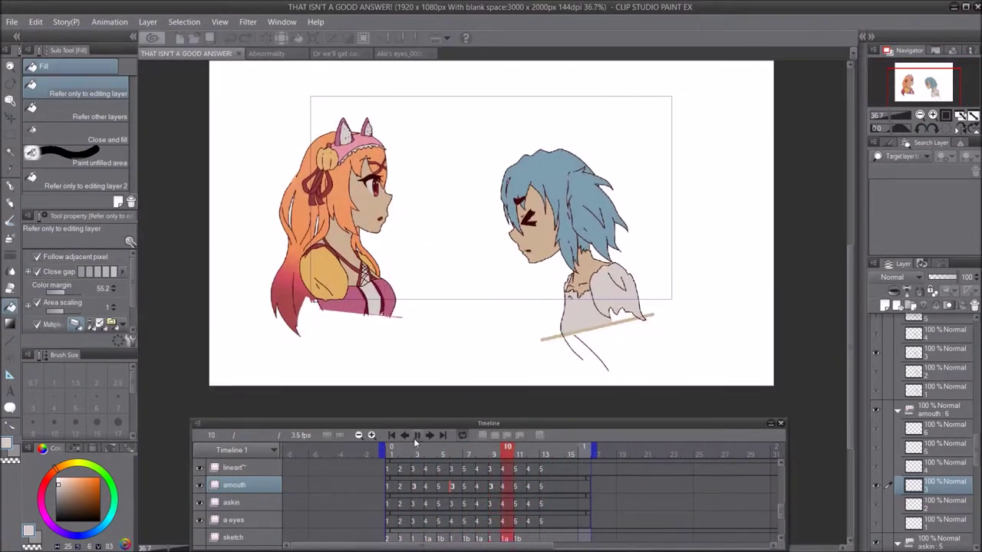
left_click(335, 53)
left_click(384, 54)
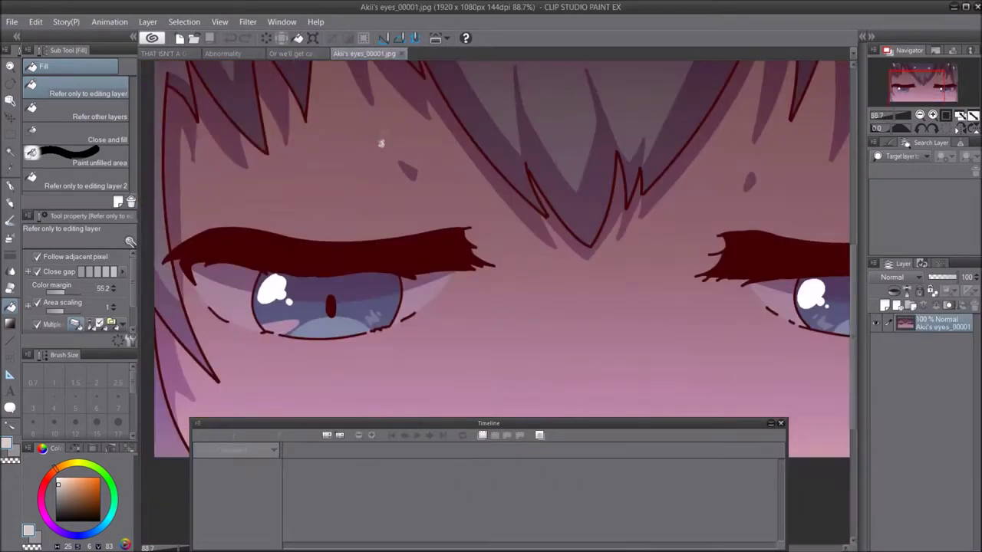
key("ctrl+0")
left_click(224, 54)
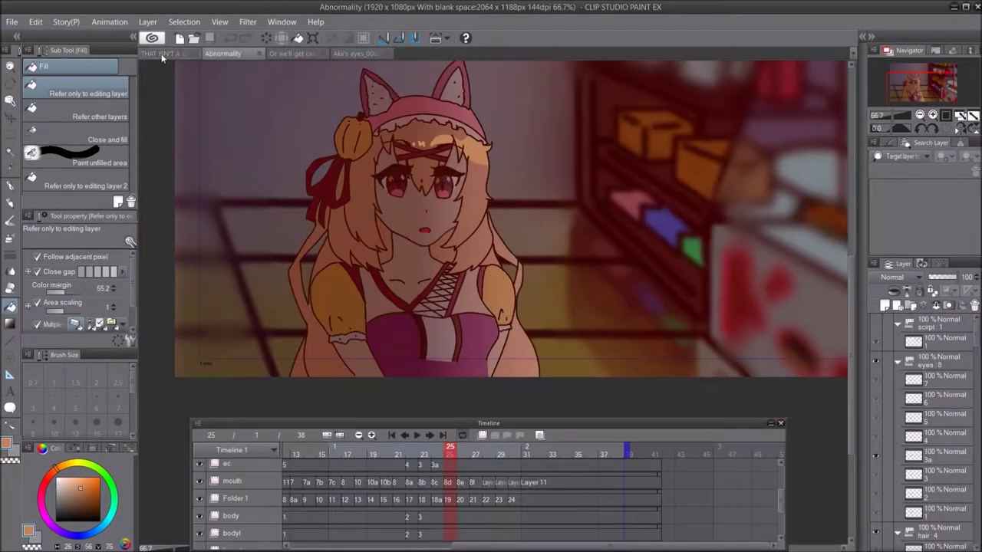
- Try a pencil stroke on the left character's hair on THAIR cel 1 and undo it
left_click(161, 55)
left_click_drag(418, 546, 322, 546)
left_click(390, 483)
scroll(399, 145, "up", 2)
scroll(399, 145, "up", 2)
key("p")
left_click_drag(421, 145, 389, 171)
key("ctrl+z")
scroll(408, 188, "down", 3)
scroll(399, 223, "up", 3)
scroll(399, 223, "down", 4)
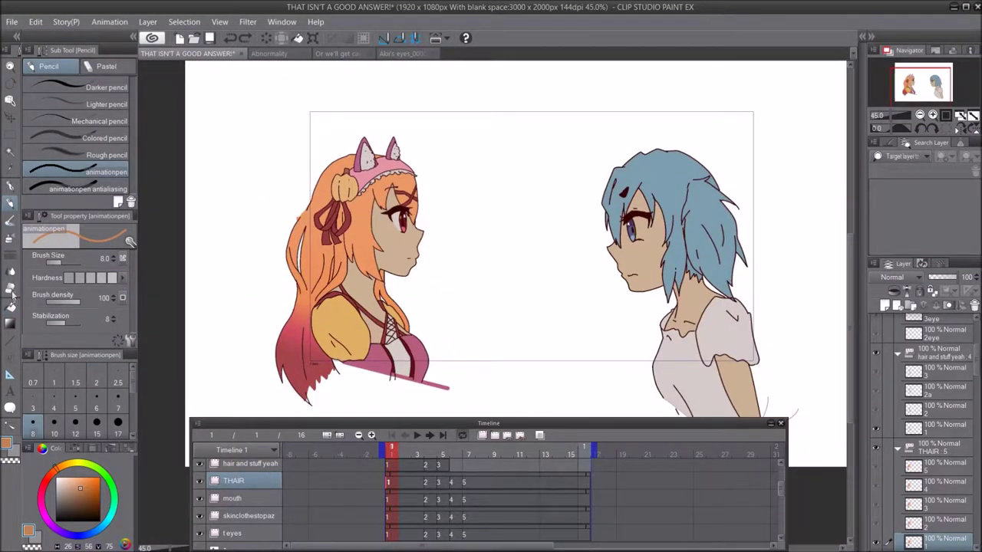
left_click(10, 324)
scroll(247, 531, "down", 6)
- Outline and fill the white of the right character's eye with pale grey on askin cel 1
left_click(390, 495)
scroll(748, 233, "up", 1)
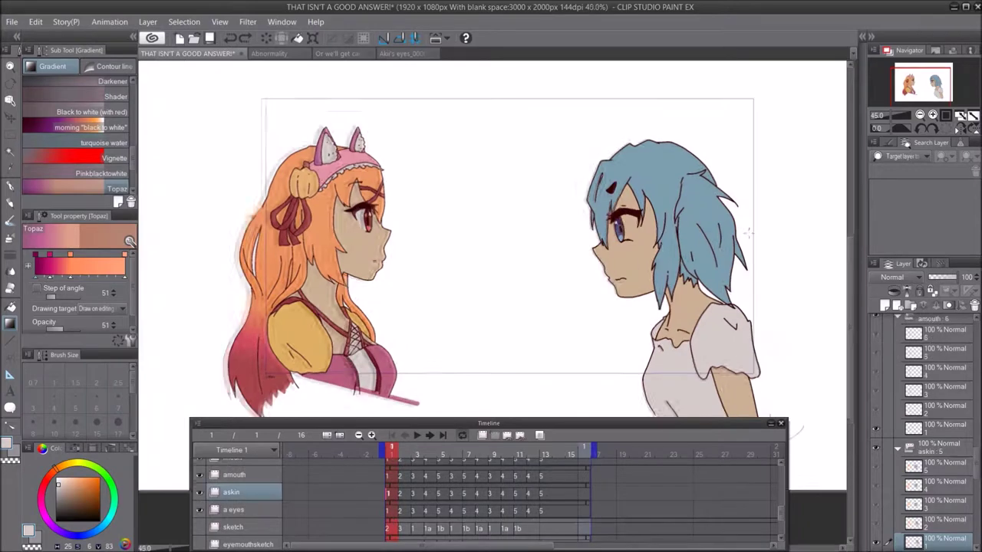
scroll(691, 230, "up", 5)
key("p")
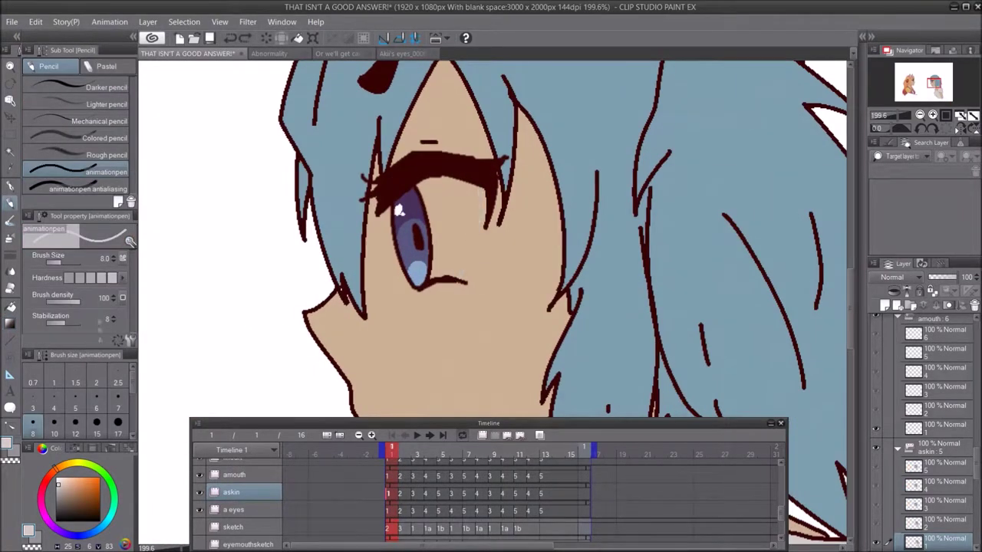
left_click(402, 495)
left_click(414, 496)
scroll(521, 208, "down", 2)
left_click(389, 496)
key("g")
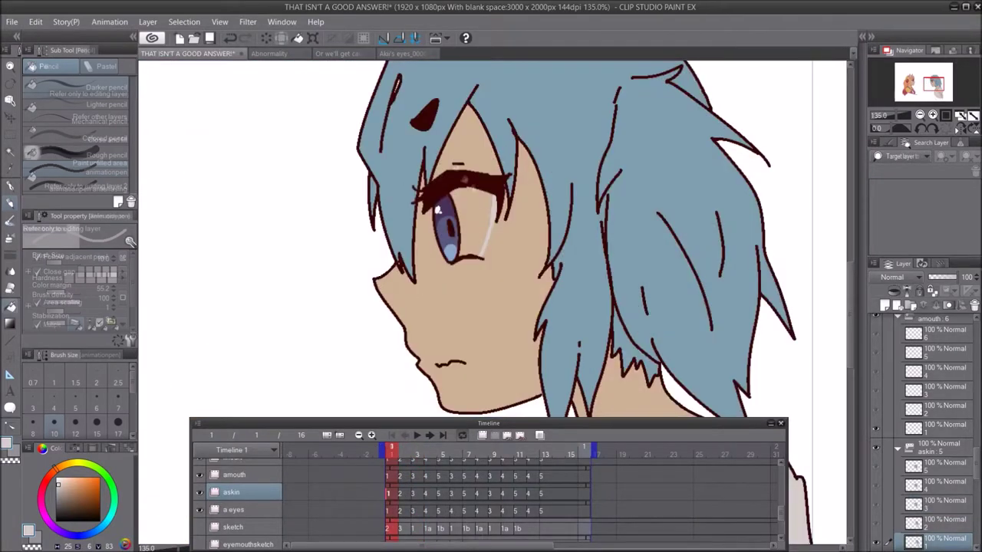
- Fill the white of the right character's eye with pale grey on askin cel 2
left_click(402, 494)
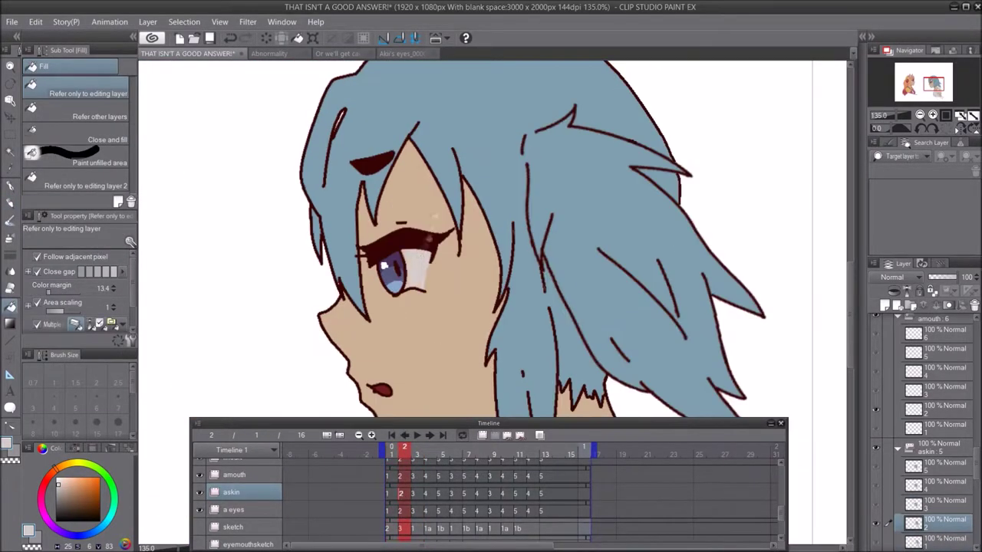
scroll(418, 201, "up", 2)
key("p")
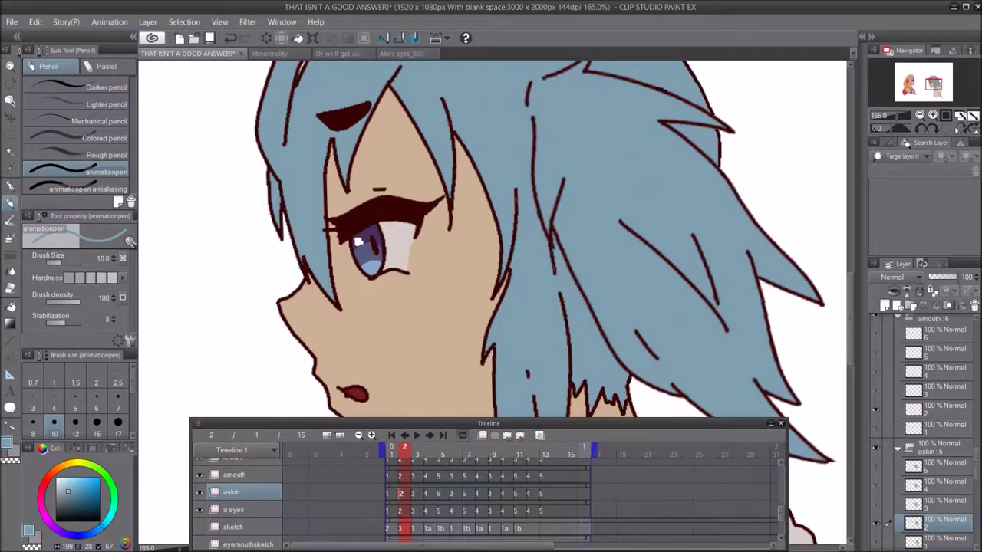
- Check the playback and touch up colour gaps around the right character's hair tips and sleeve on askin cels 4, 5 and 3 with the pencil
scroll(418, 201, "down", 3)
left_click(417, 436)
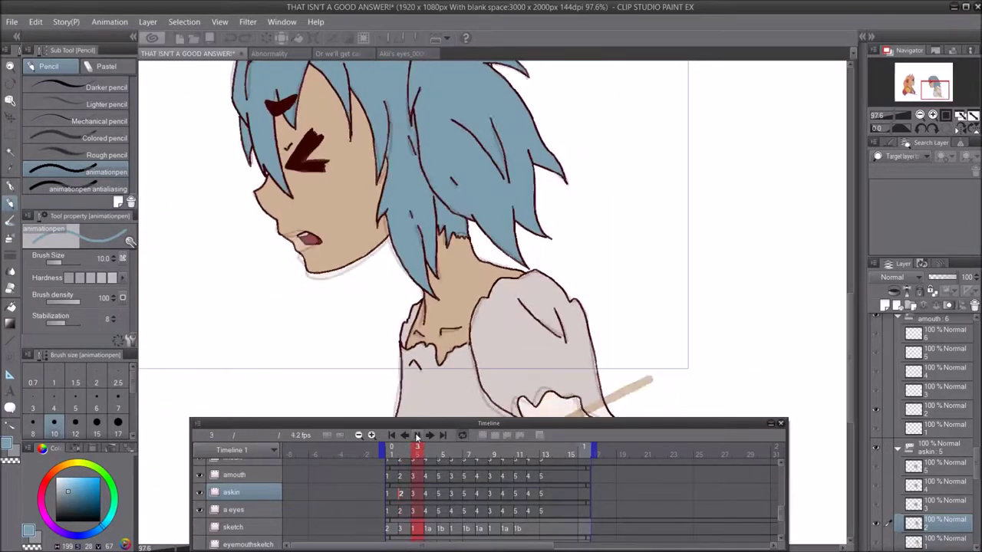
left_click(417, 435)
scroll(436, 301, "up", 3)
left_click(443, 290, "alt")
left_click_drag(434, 279, 449, 293)
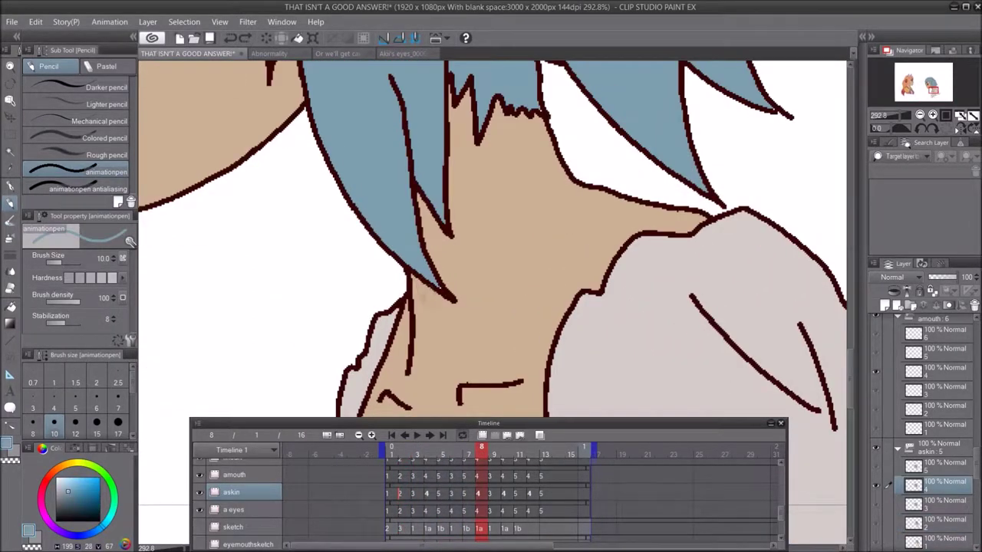
left_click(464, 491)
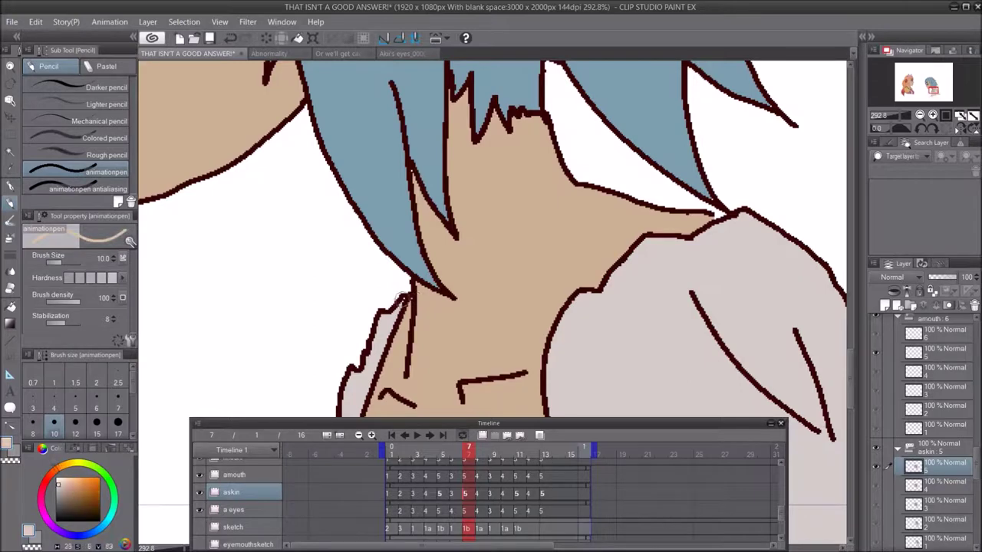
left_click(452, 495)
scroll(454, 233, "down", 3)
scroll(445, 230, "up", 2)
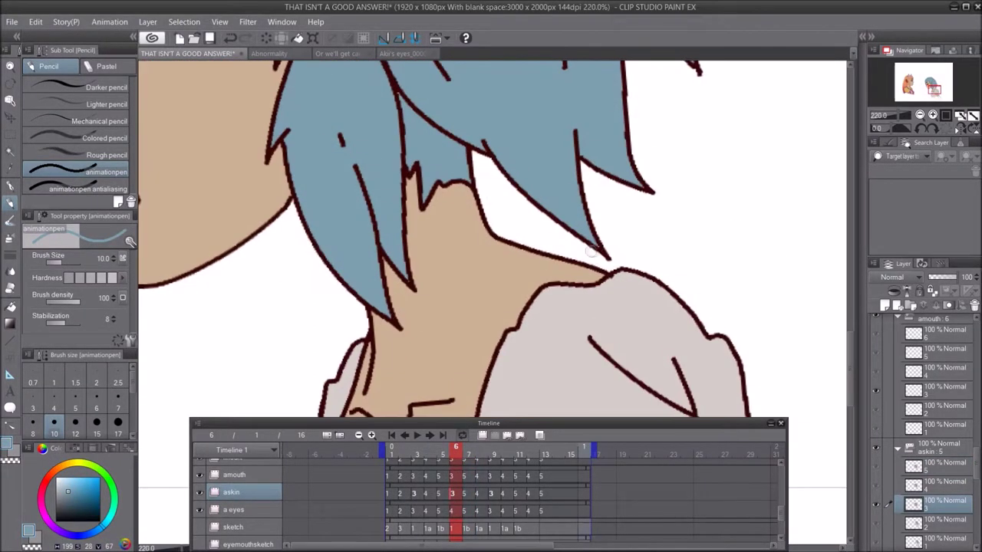
scroll(429, 184, "down", 2)
key("ctrl+0")
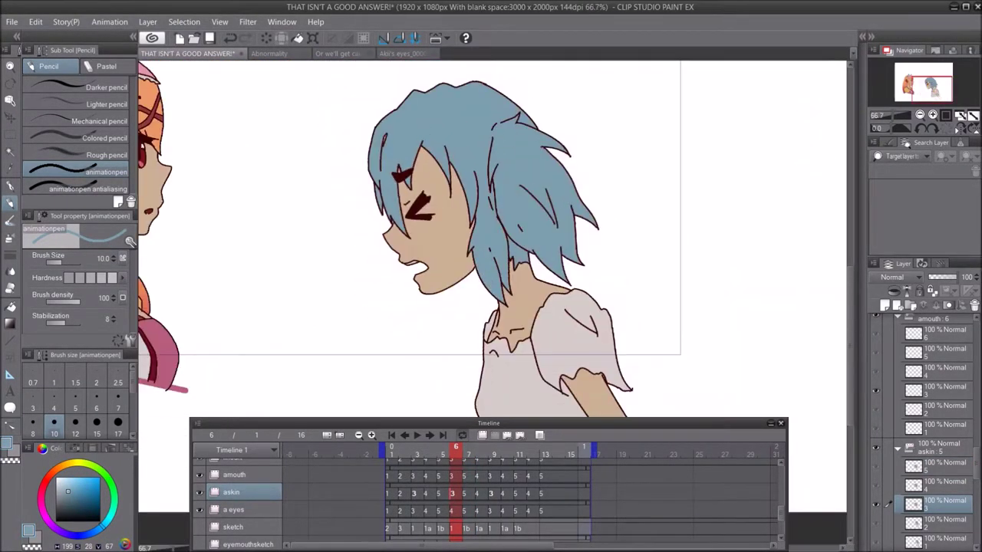
- Touch up the dark red straps and pale lacing panel of the left character's dress on skinclothestopaz cels 2 and 3
scroll(449, 484, "up", 3)
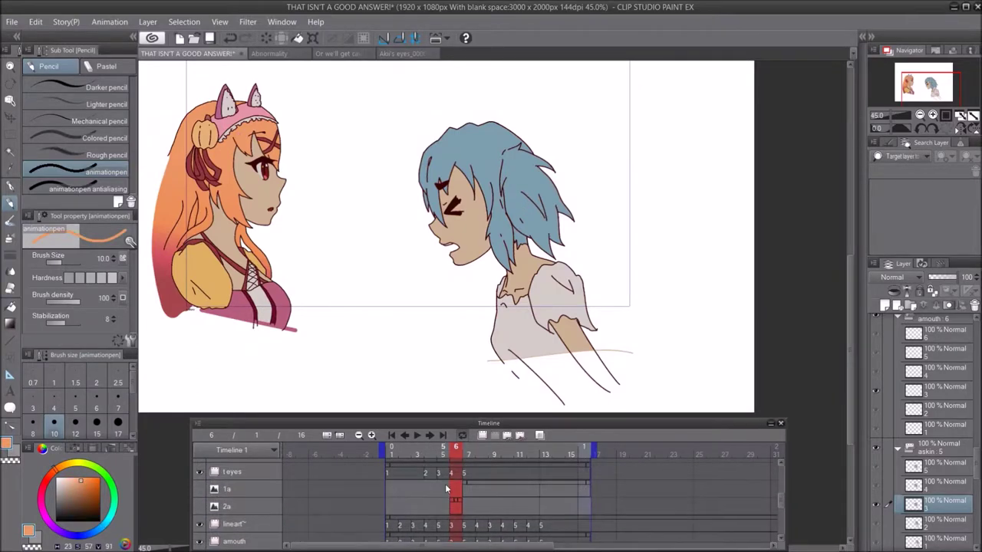
scroll(196, 280, "up", 4)
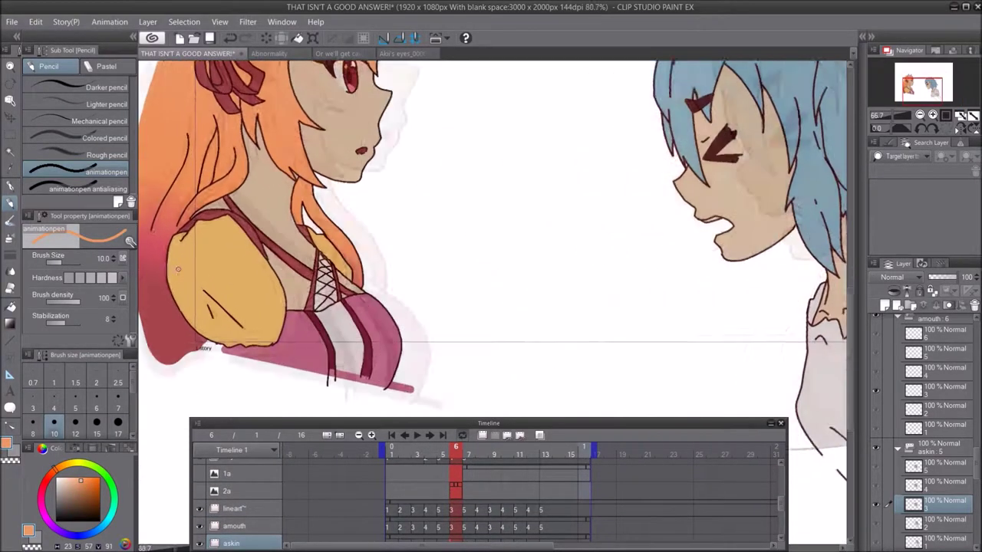
scroll(414, 486, "up", 2)
left_click(393, 493)
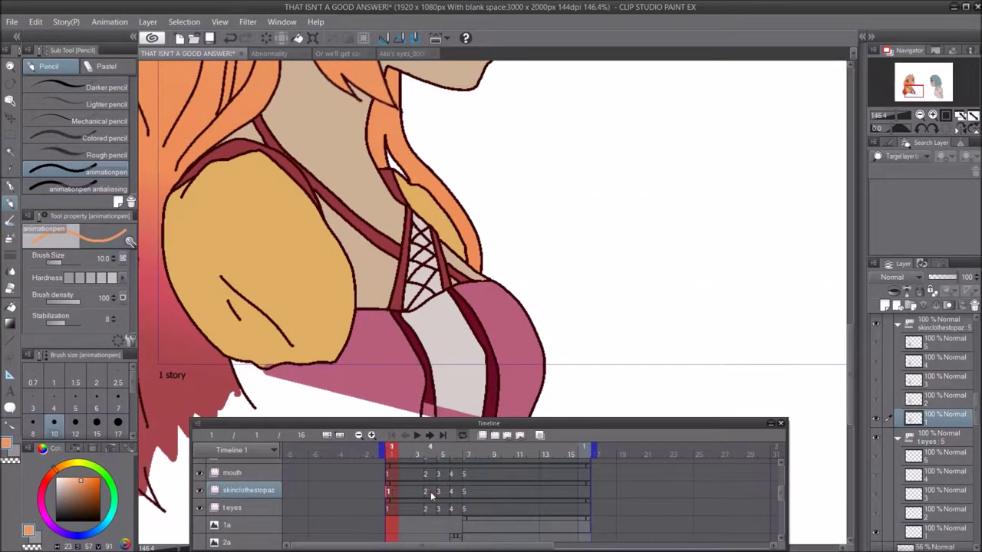
left_click(432, 494)
scroll(280, 165, "up", 2)
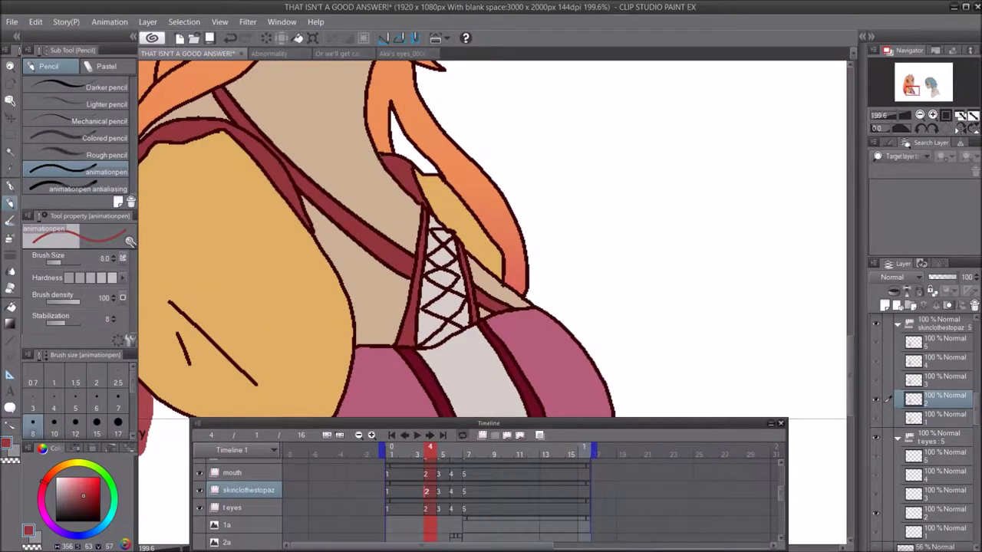
scroll(429, 276, "up", 1)
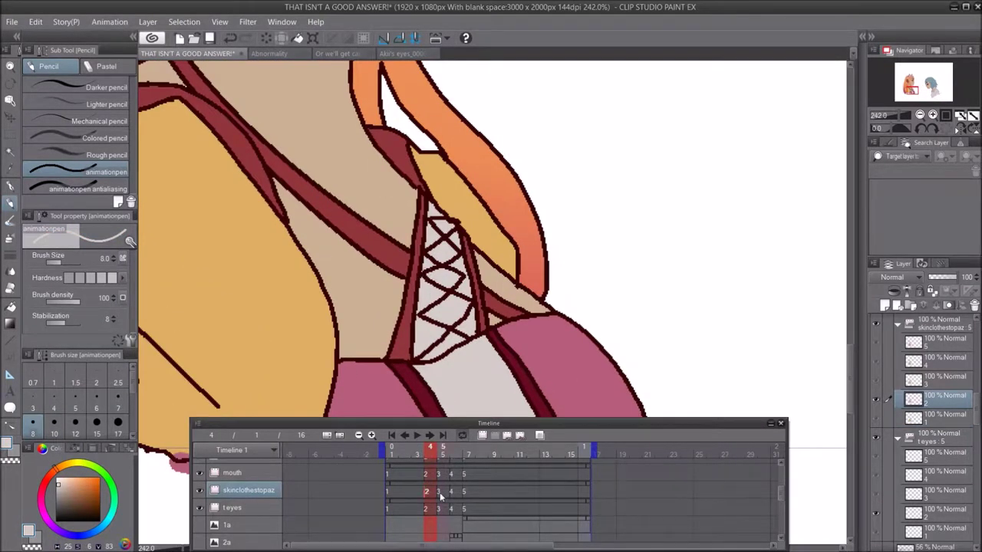
left_click(440, 497)
scroll(416, 182, "down", 2)
- Touch up the left character's dark red straps and the skin gaps beside them on skinclothestopaz cels 4 and 5
left_click(453, 493)
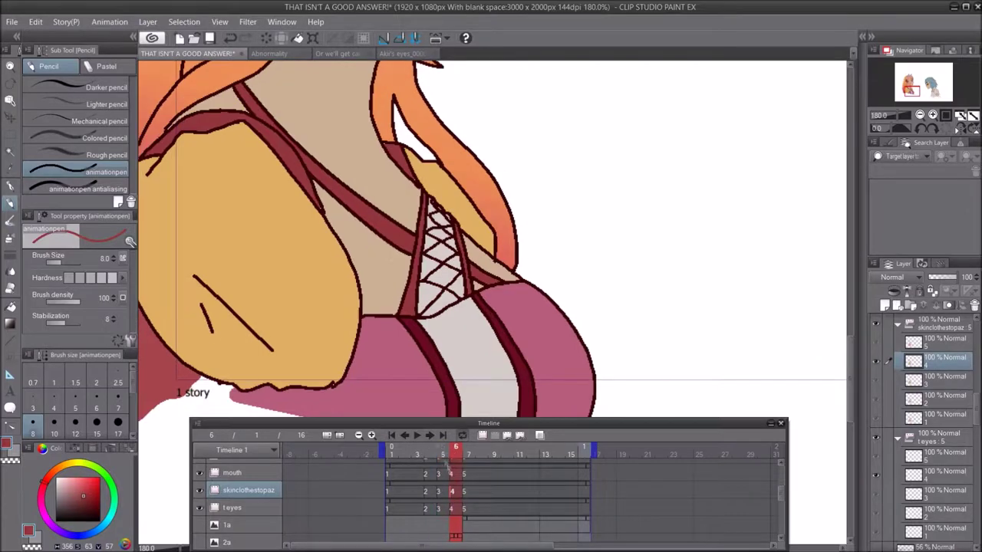
scroll(334, 131, "up", 1)
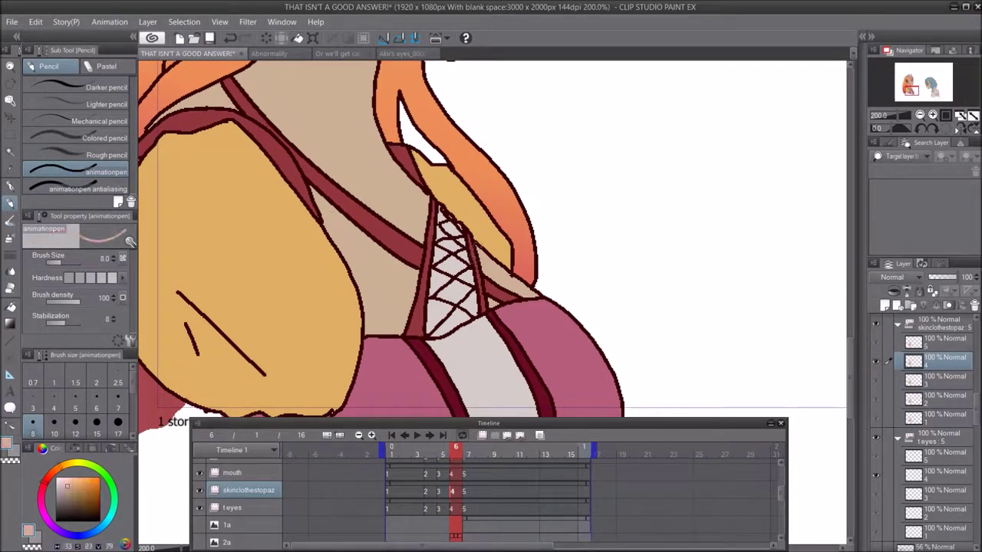
left_click(464, 496)
scroll(485, 279, "up", 3)
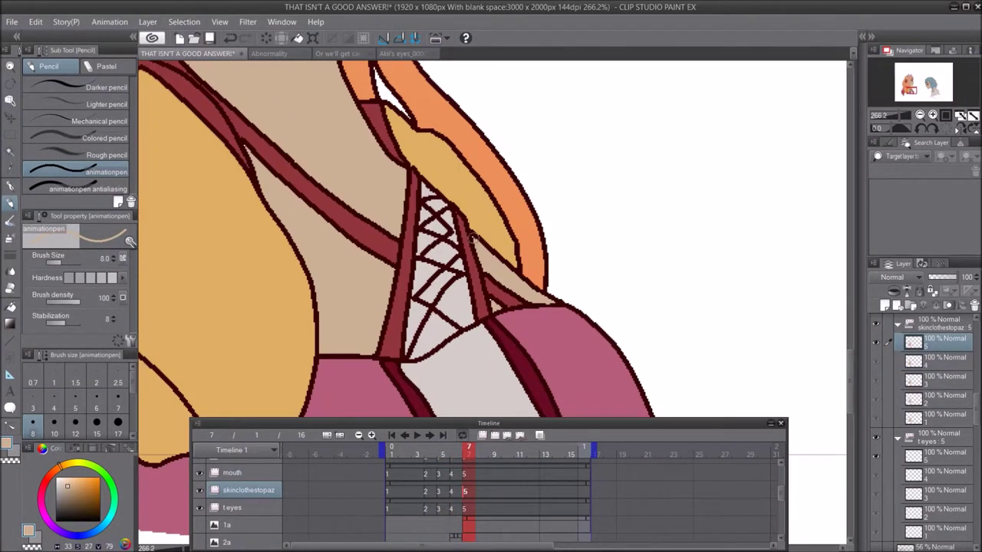
- Return to frame 1 of skinclothestopaz and show the blurred shop background behind both characters
scroll(458, 311, "down", 10)
left_click(393, 493)
scroll(340, 491, "down", 5)
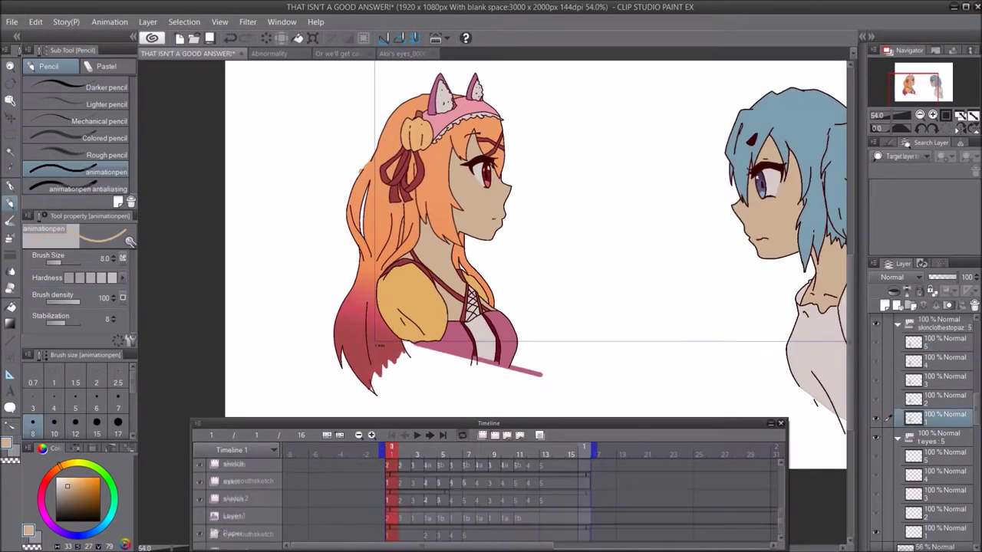
left_click(200, 516)
scroll(340, 478, "up", 2)
scroll(469, 215, "down", 5)
scroll(470, 216, "up", 2)
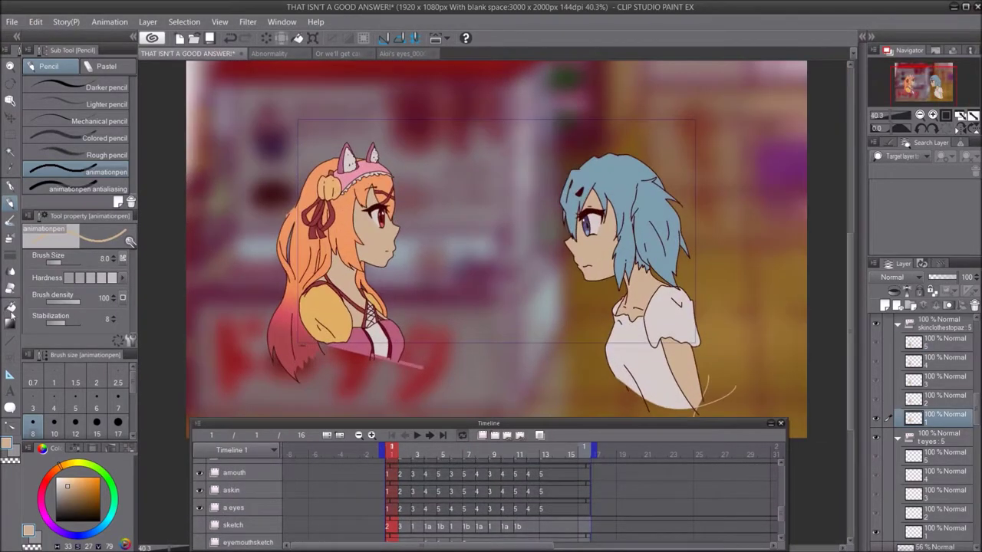
- Lock transparent pixels on skinclothestopaz cel 1 and shade the left character's skin and clothes with the Black to white (with red) gradient
left_click(10, 323)
scroll(57, 131, "down", 3)
left_click(65, 173)
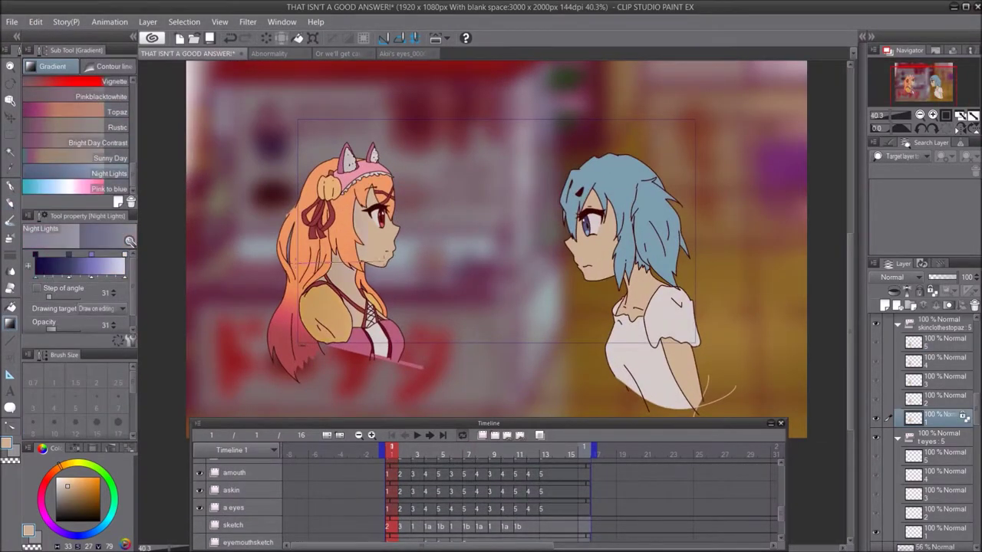
scroll(221, 303, "up", 1)
scroll(69, 134, "up", 4)
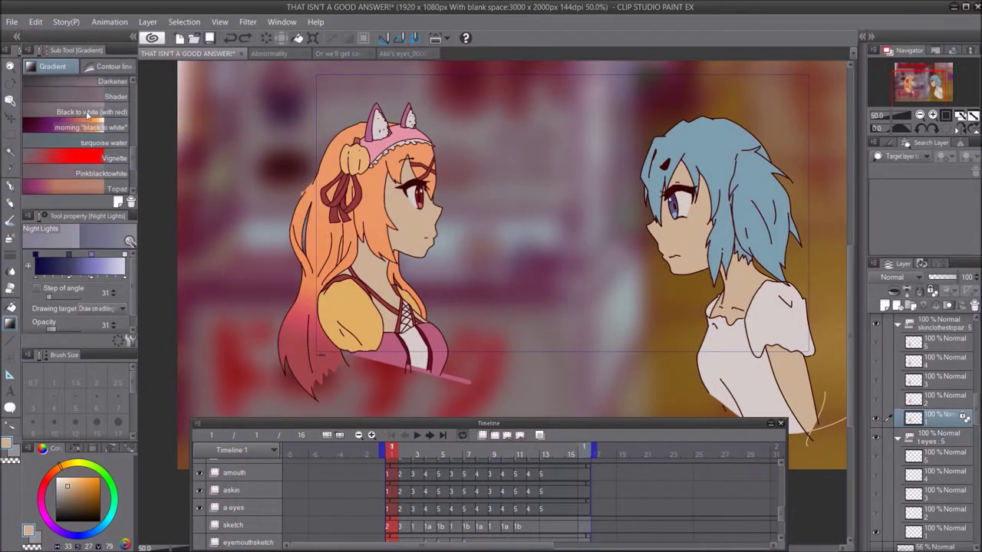
left_click(90, 113)
left_click_drag(406, 247, 536, 236)
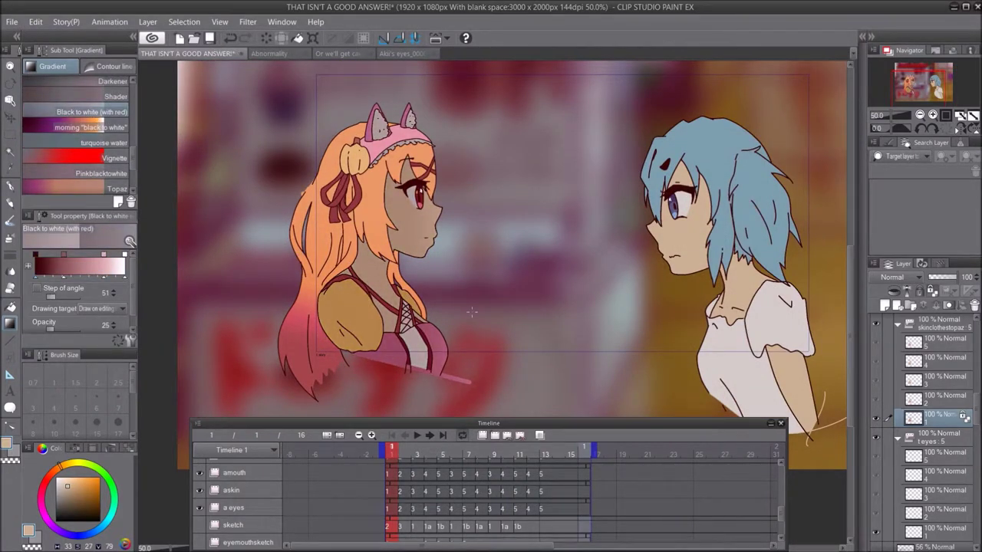
scroll(413, 500, "up", 5)
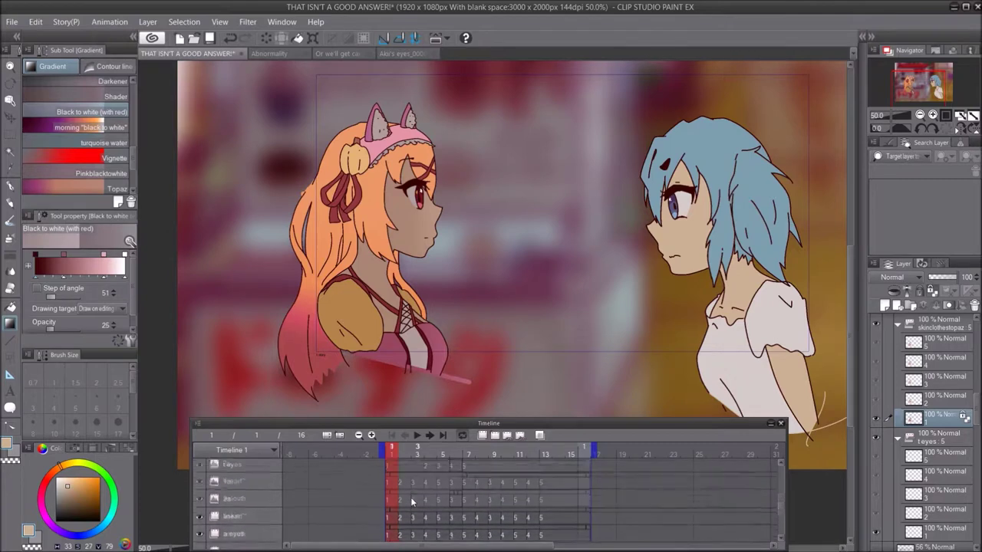
- Try shading the left character's hair on THAIR cel 1 with the Black to white (with red) gradient
scroll(396, 483, "up", 1)
left_click(393, 476)
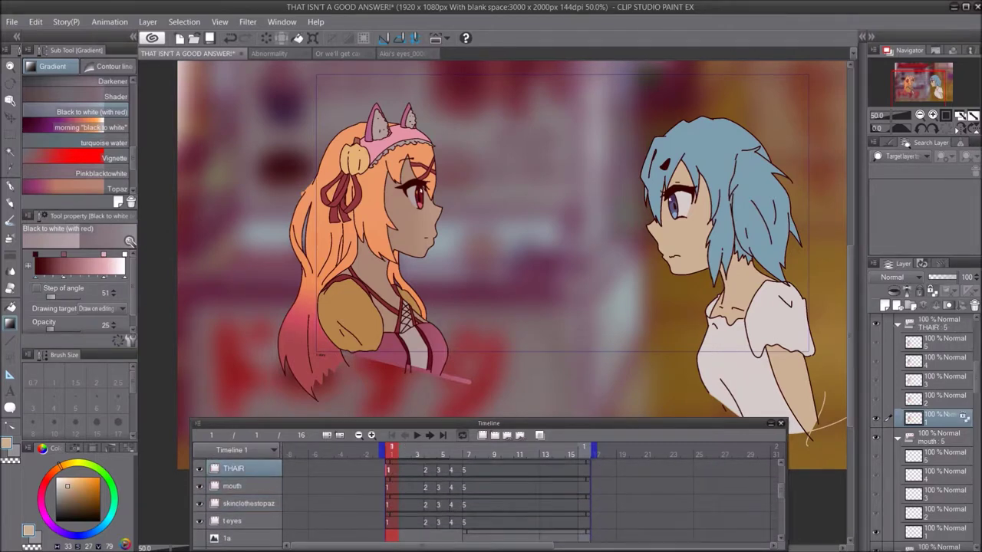
left_click_drag(382, 227, 513, 257)
scroll(512, 257, "down", 2)
scroll(483, 239, "up", 3)
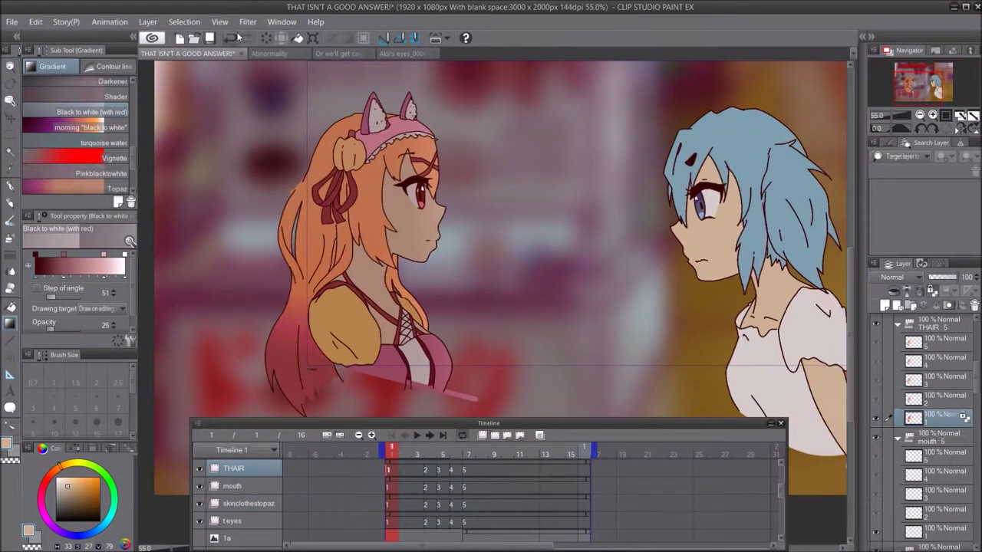
left_click(234, 37)
left_click(237, 37)
left_click(230, 37)
left_click(244, 38)
- Try shading the left character's skin and clothes on skinclothestopaz cel 1 with the gradient at opacity 34
scroll(422, 466, "up", 1)
left_click_drag(535, 230, 545, 225)
left_click(389, 509)
scroll(410, 192, "down", 5)
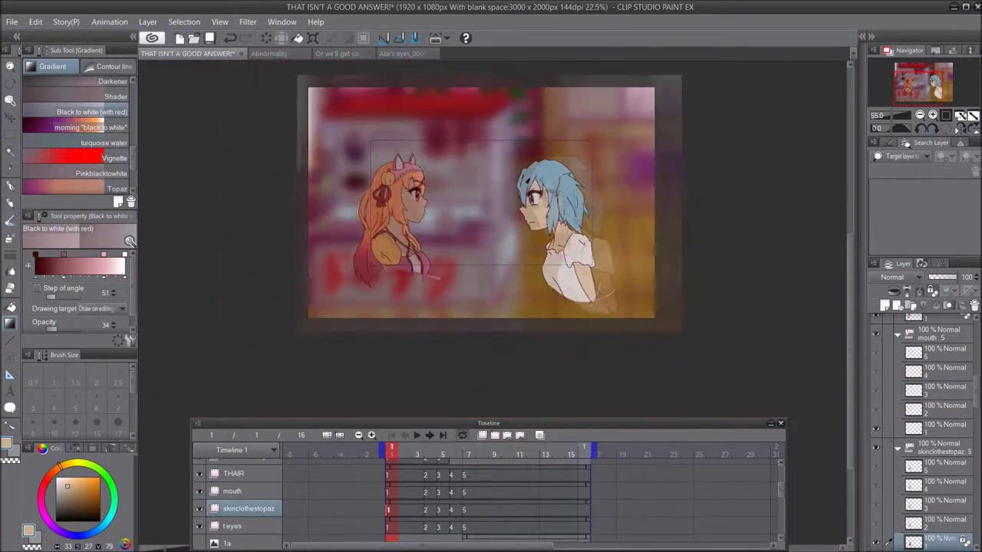
scroll(406, 192, "up", 2)
scroll(407, 191, "down", 2)
scroll(403, 191, "up", 4)
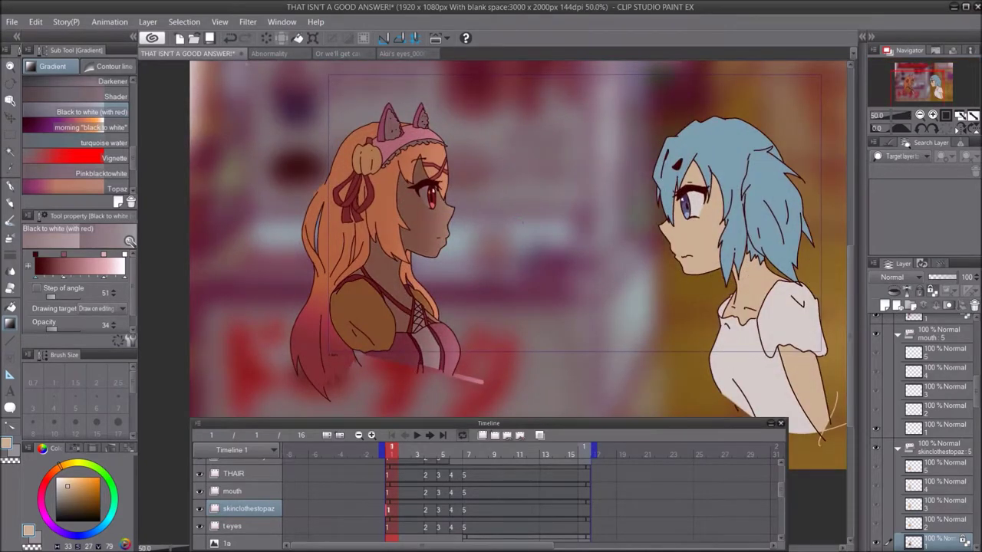
left_click(227, 41)
- Shade the left character's hair on THAIR cel 1 with the Black to white (with red) gradient at opacity 40
left_click(390, 475)
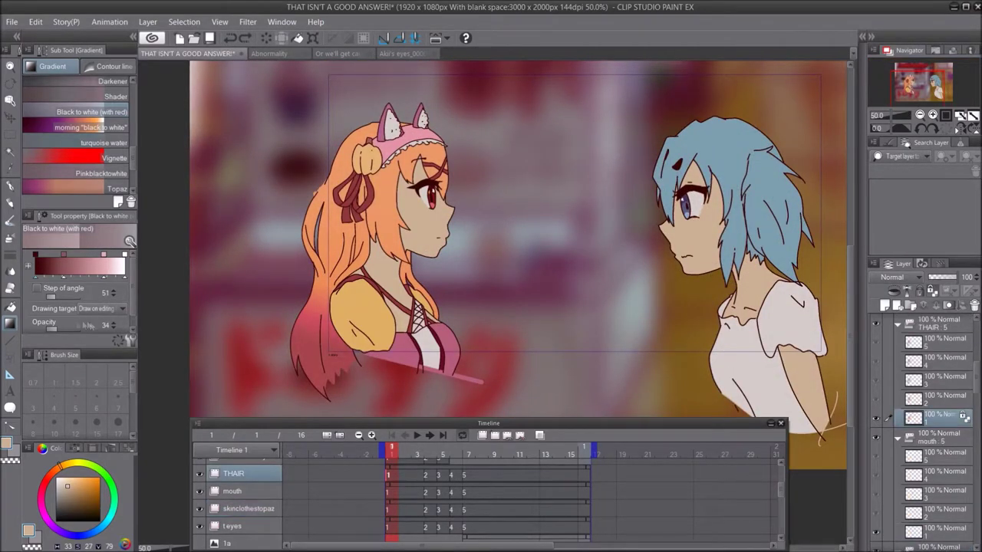
left_click_drag(397, 198, 507, 192)
key("ctrl+z")
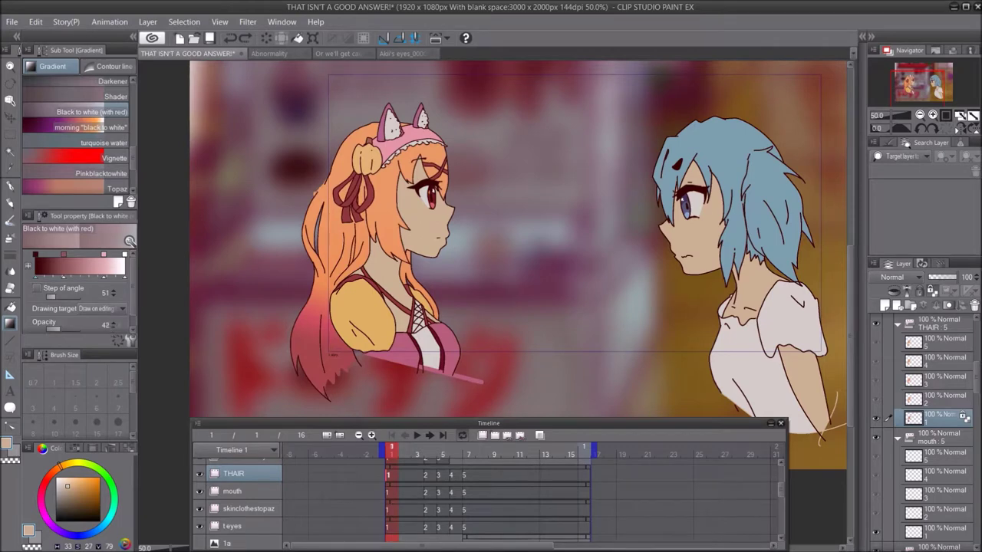
left_click_drag(400, 203, 476, 204)
- Lock transparent pixels on THAIR cels 2 to 5 and shade the left character's hair with the same gradient
left_click(427, 480)
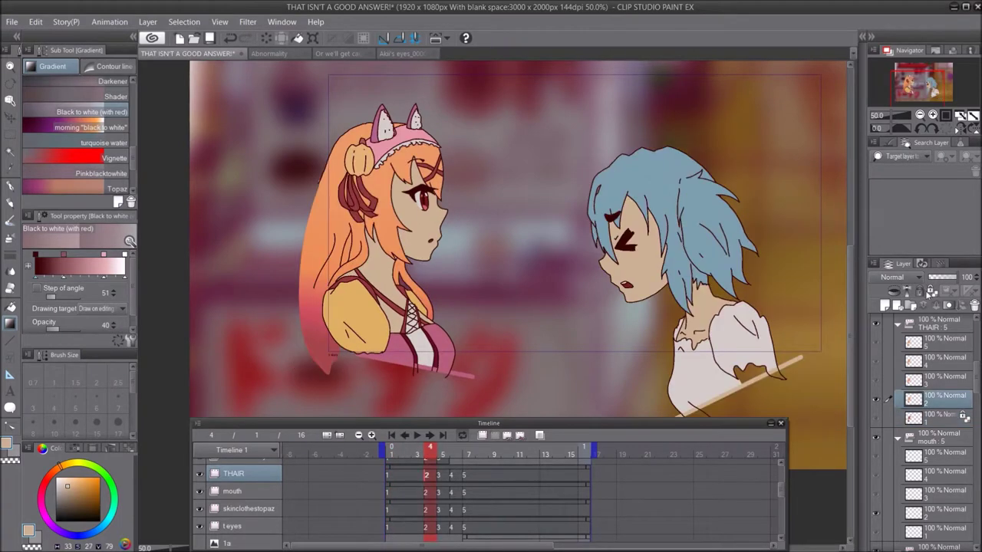
left_click_drag(382, 211, 464, 208)
left_click(439, 478)
left_click_drag(386, 184, 506, 192)
left_click(452, 481)
scroll(469, 178, "down", 1)
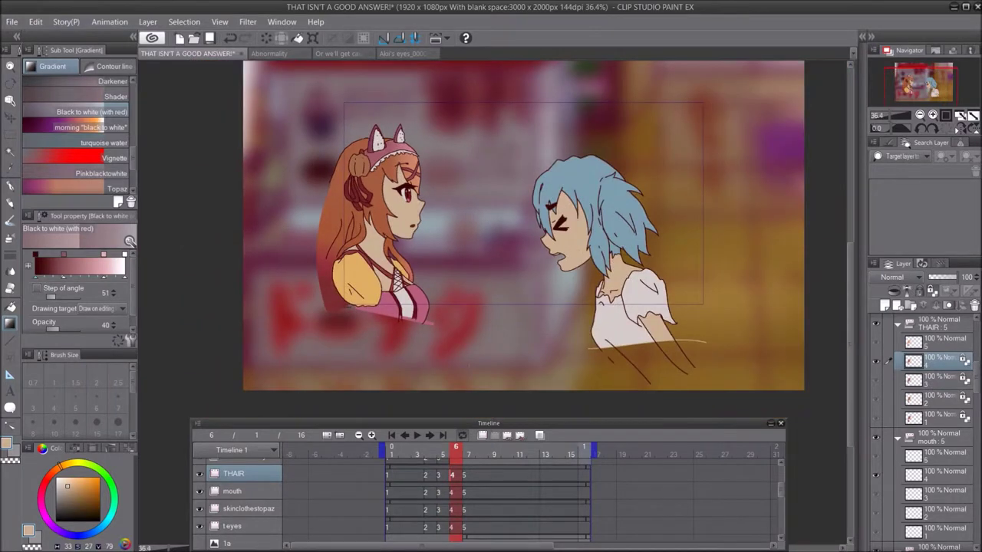
scroll(429, 192, "up", 1)
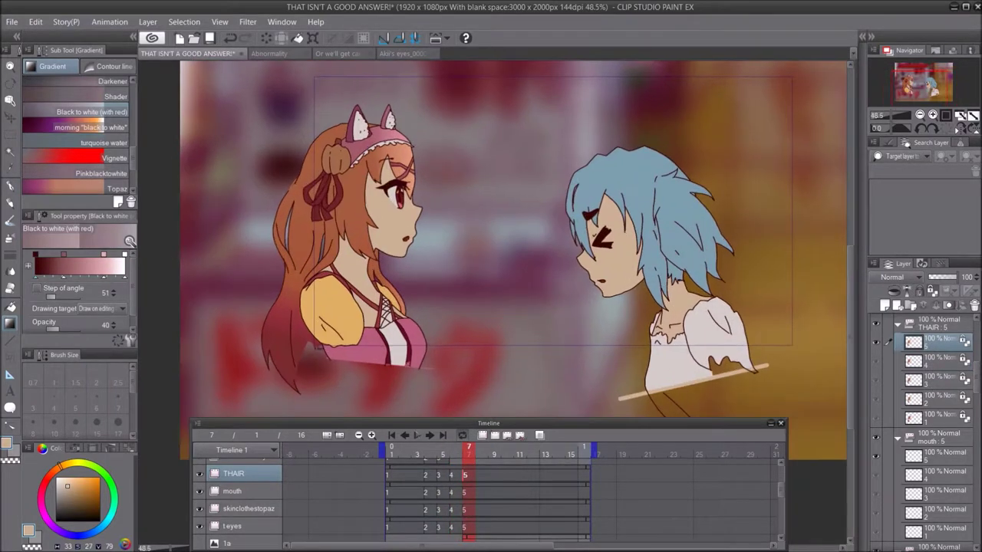
- Shade the left character's skin and clothes on skinclothestopaz cels 1 to 3 with the gradient, keeping transparent pixels locked
left_click(391, 510)
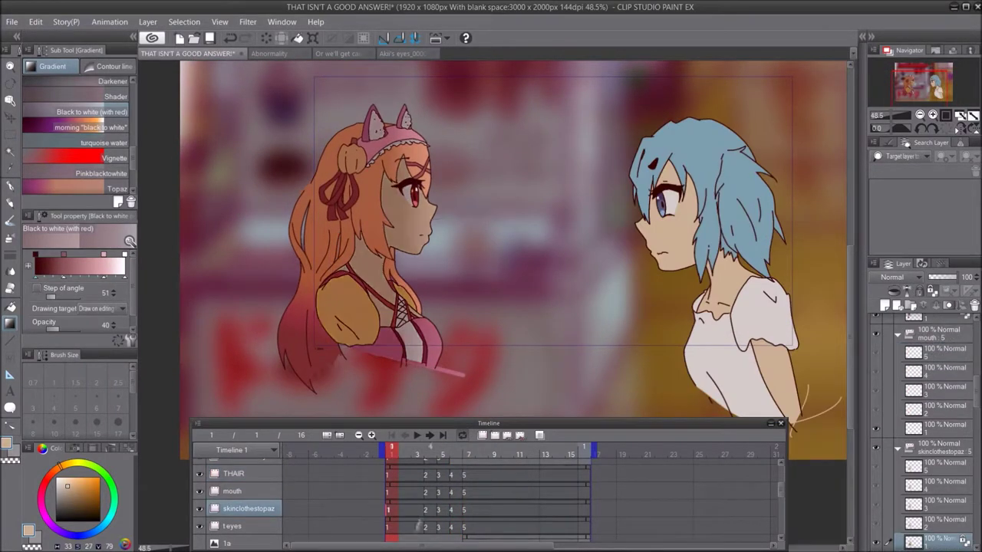
left_click_drag(407, 224, 493, 214)
key("ctrl+z")
left_click(931, 290)
left_click(440, 511)
key("ctrl+z")
- Lock transparent pixels on skinclothestopaz cels 4 and 5 and shade the left character's skin and clothes with the gradient
key("Right")
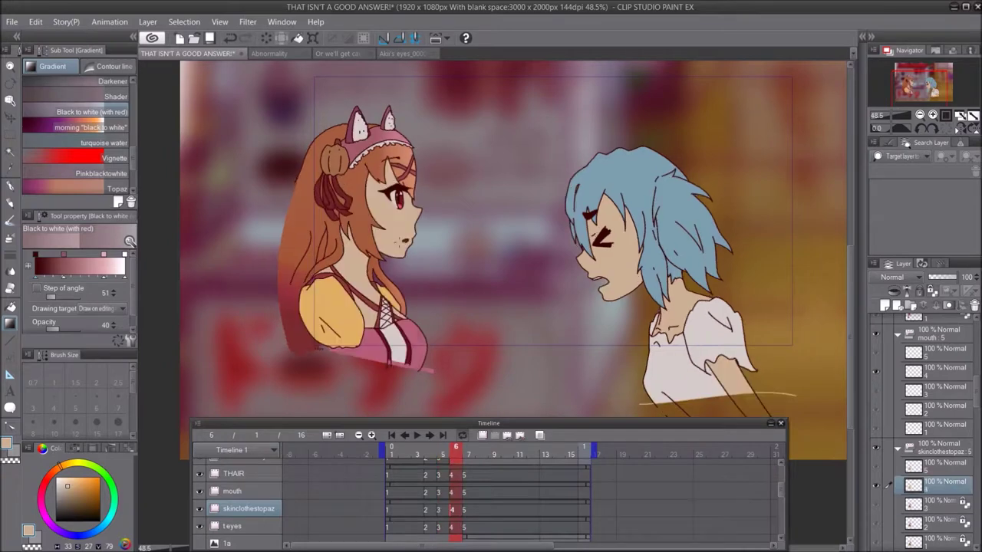
left_click_drag(524, 222, 526, 222)
key("ctrl+z")
left_click_drag(391, 220, 488, 215)
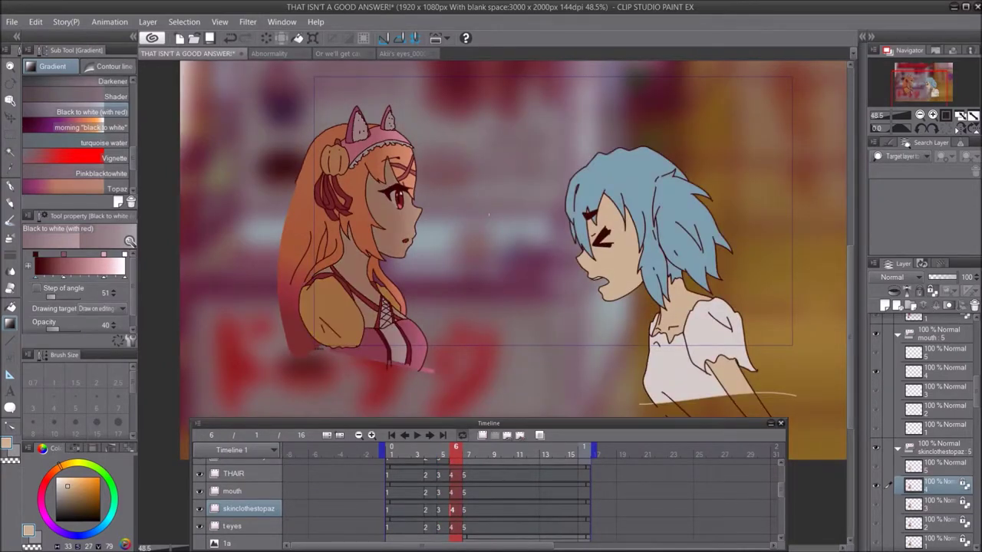
scroll(480, 218, "down", 3)
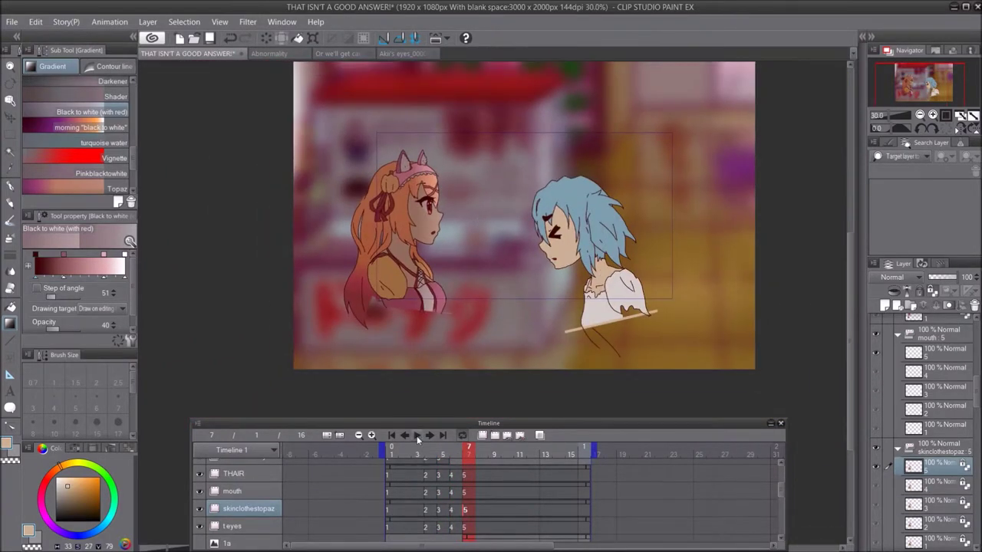
- Play back the animation to check the left character's shading and save the file
left_click(419, 436)
left_click(418, 436)
left_click(12, 23)
left_click(72, 113)
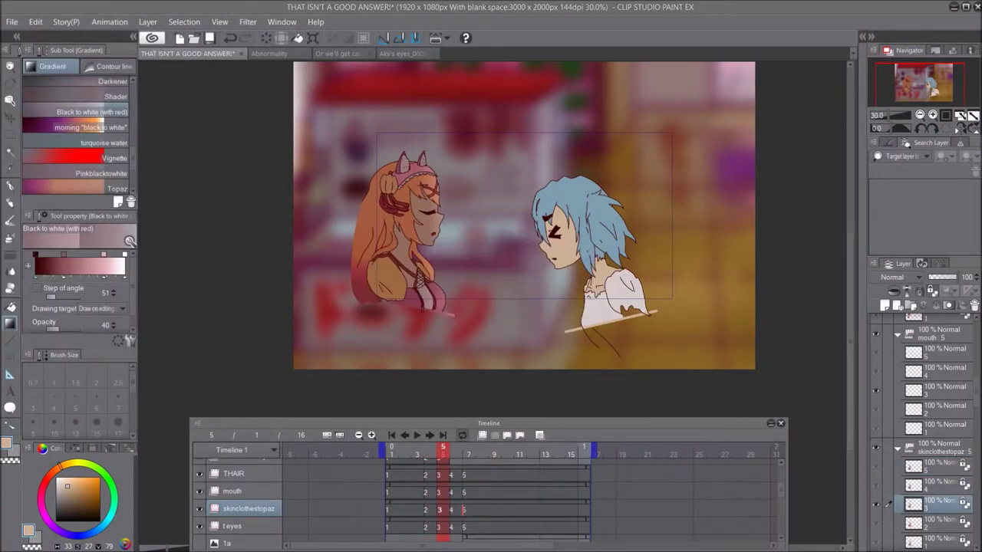
- Lock transparent pixels on askin cel 1 and shade the blue-haired character with the Black to white (with red) gradient
scroll(553, 186, "up", 3)
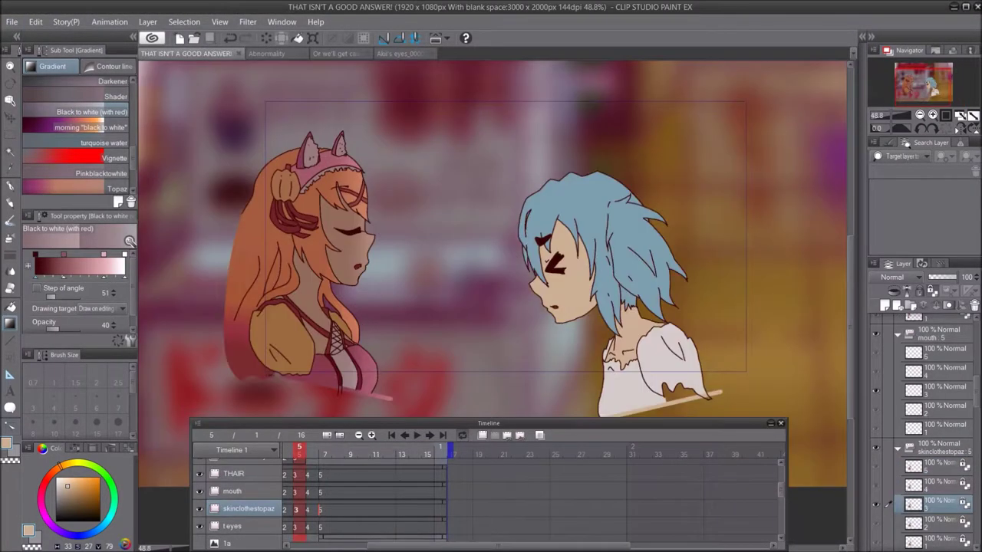
scroll(309, 507, "down", 10)
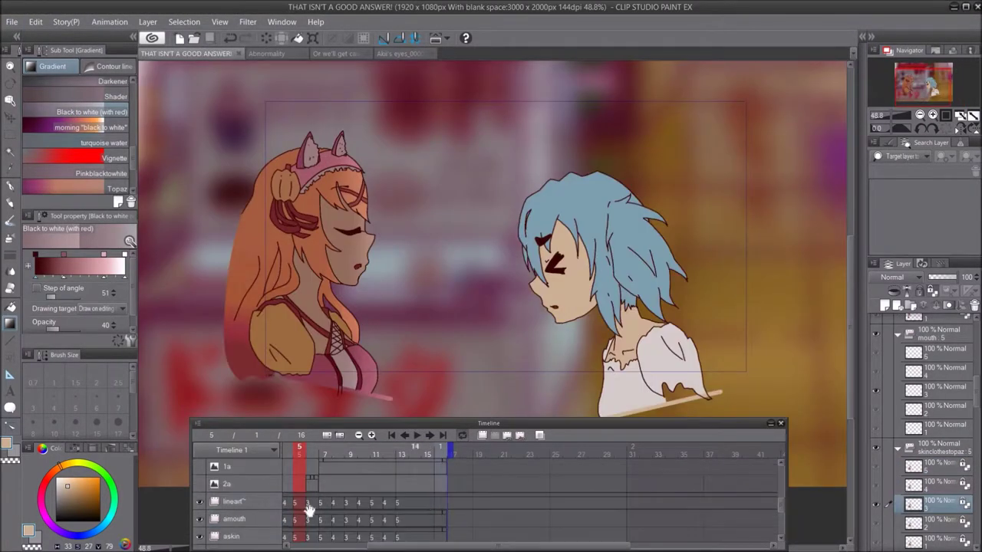
left_click_drag(396, 546, 333, 545)
scroll(339, 515, "up", 3)
left_click(368, 474)
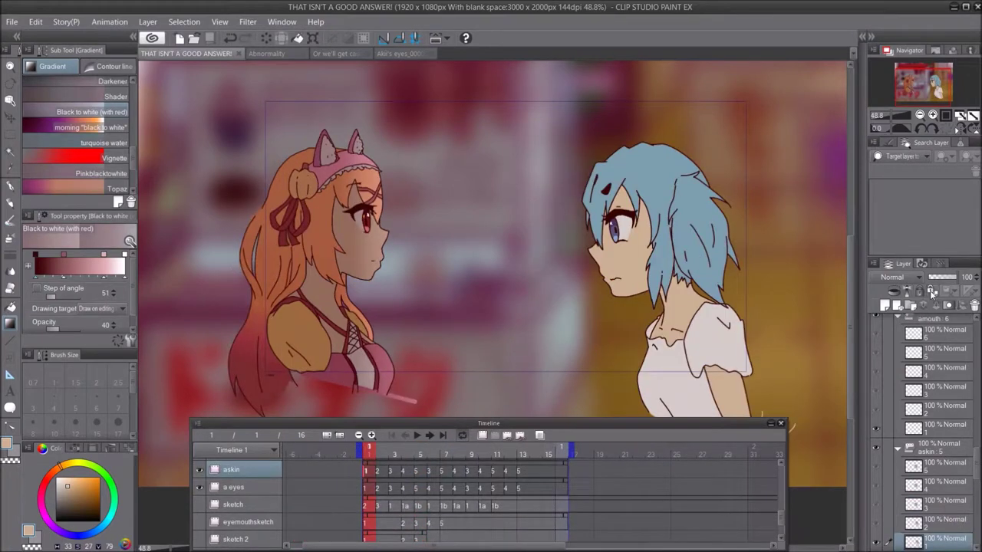
scroll(491, 230, "down", 1)
left_click_drag(631, 261, 535, 253)
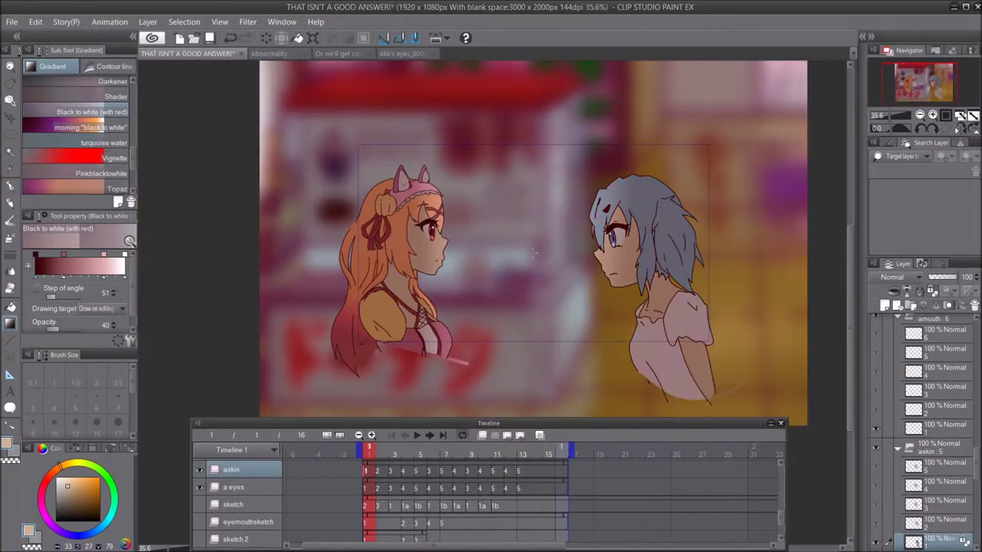
key("ctrl+z")
key("ctrl+y")
key("ctrl+z")
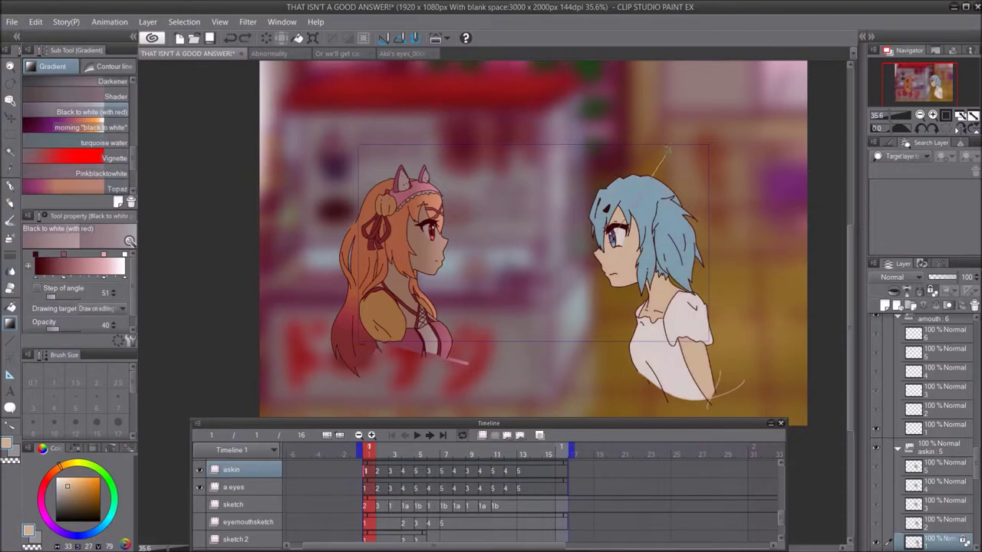
key("ctrl+y")
- Lock transparent pixels on askin cels 2 and 3 and shade the blue-haired character diagonally with the gradient
left_click(378, 472)
left_click_drag(589, 272, 656, 126)
left_click(231, 37)
key("ctrl+y")
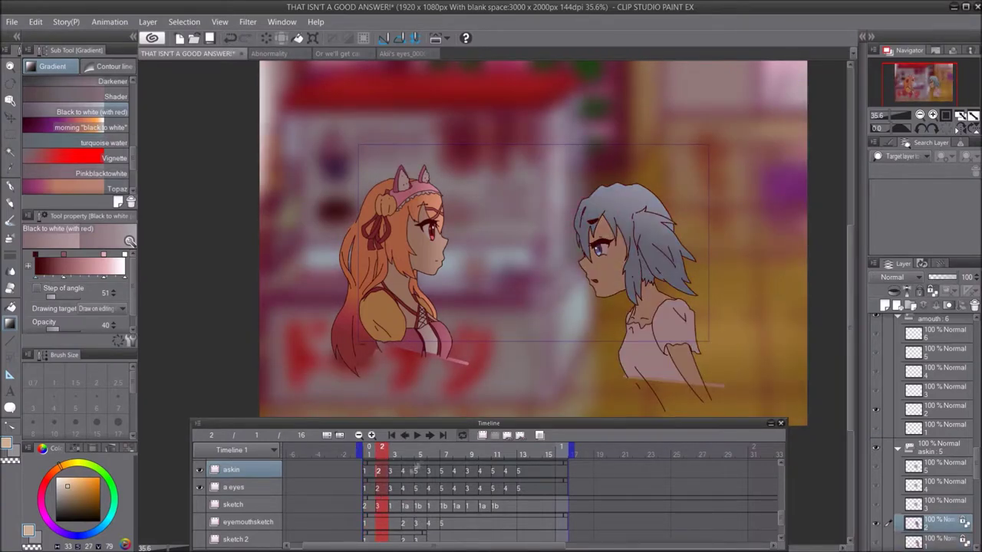
left_click(932, 291)
left_click_drag(569, 270, 640, 149)
- Shade the blue-haired character on askin cels 4 and 5 with the same gradient, with transparent pixels locked
left_click(406, 473)
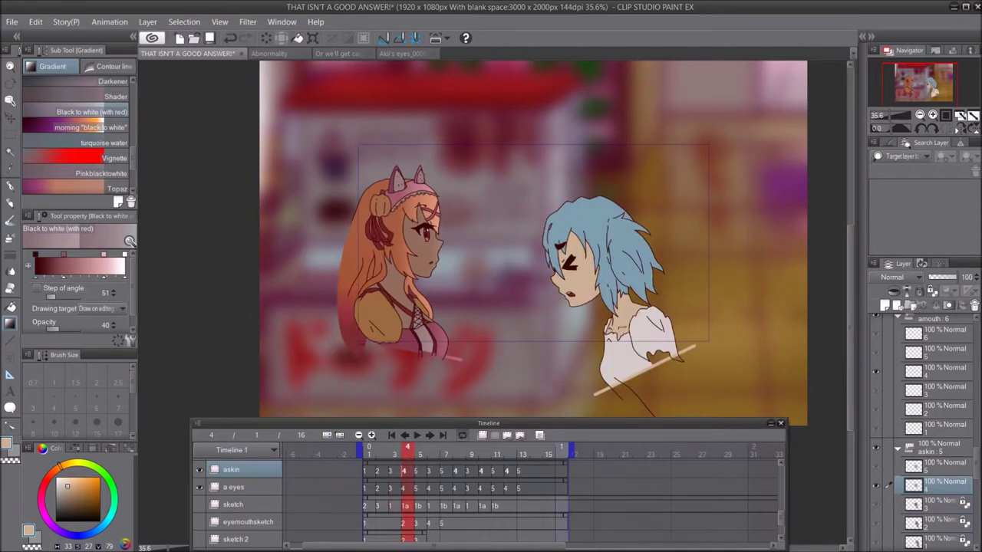
key("ctrl+y")
key("Right")
key("ctrl+z")
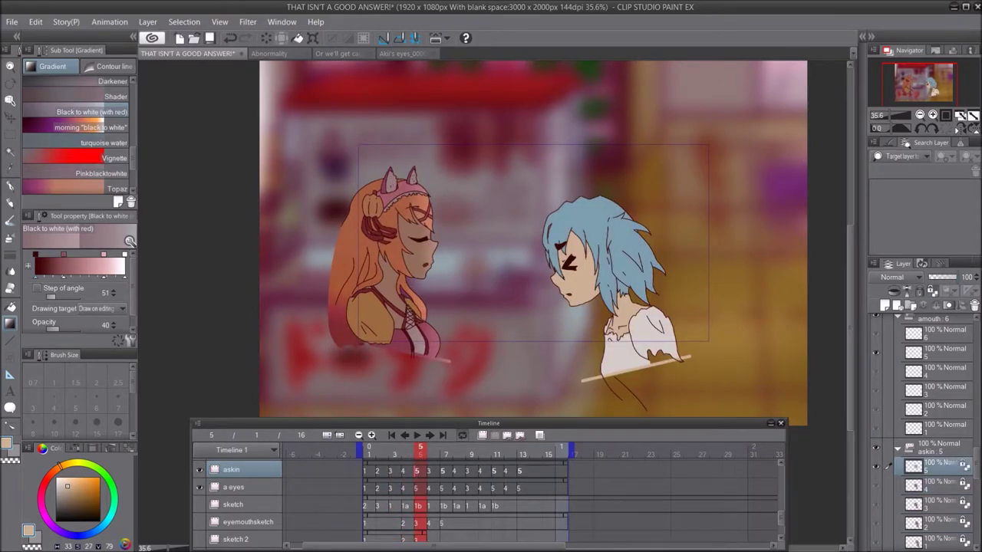
key("ctrl+y")
- Play back the animation to check the shading on both characters
left_click(434, 471)
left_click(418, 435)
scroll(471, 233, "down", 1)
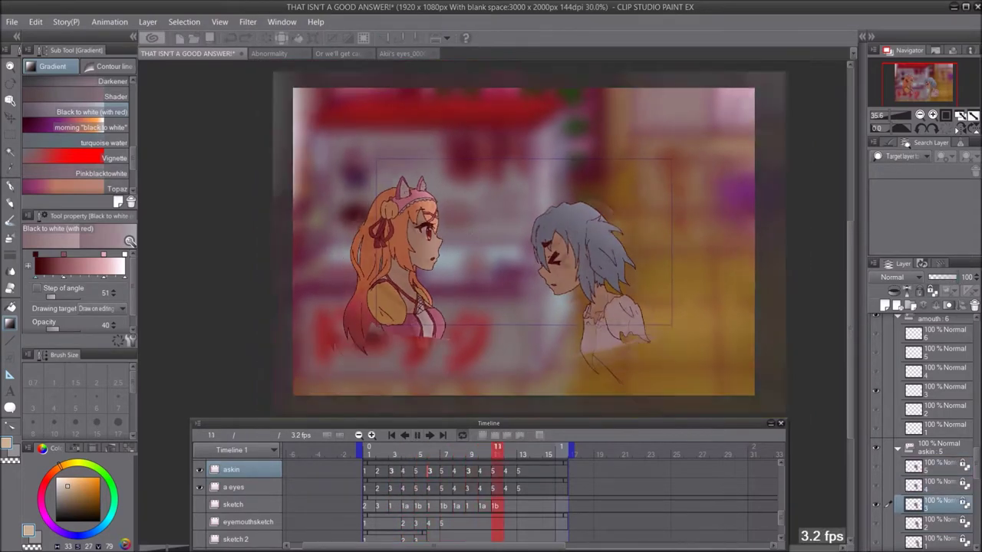
left_click(417, 435)
- Create a new animation folder above all other tracks and add a new cel to it on frame 1
scroll(417, 484, "up", 3)
scroll(418, 484, "up", 5)
left_click(369, 468)
left_click(482, 435)
left_click(494, 435)
- Try a diagonal Black to white (with red) gradient over the whole picture on the Folder 3 cel
mouse_move(494, 305)
left_mouse_down()
mouse_move(620, 109)
mouse_move(674, 105)
left_mouse_up()
key("ctrl+minus")
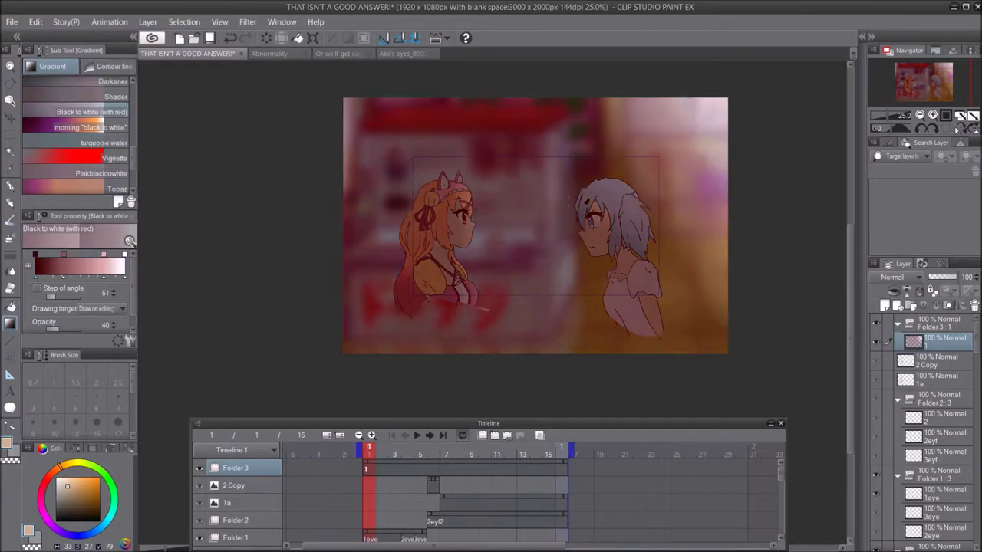
scroll(570, 201, "down", 3)
scroll(642, 180, "up", 3)
left_click(231, 39)
- Try a diagonal Night Lights gradient over the whole picture on the Folder 3 cel
scroll(117, 170, "down", 3)
left_click(118, 171)
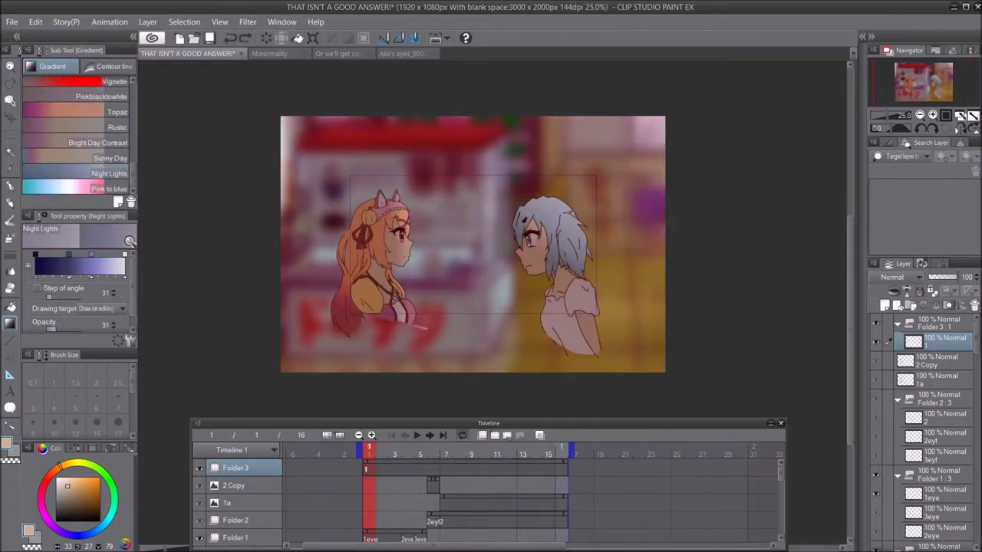
left_click_drag(478, 271, 661, 117)
scroll(383, 261, "up", 5)
left_click(231, 39)
- Try the morning sunlight and Black to White gradient presets for the overlay on the Folder 3 cel
scroll(97, 132, "up", 5)
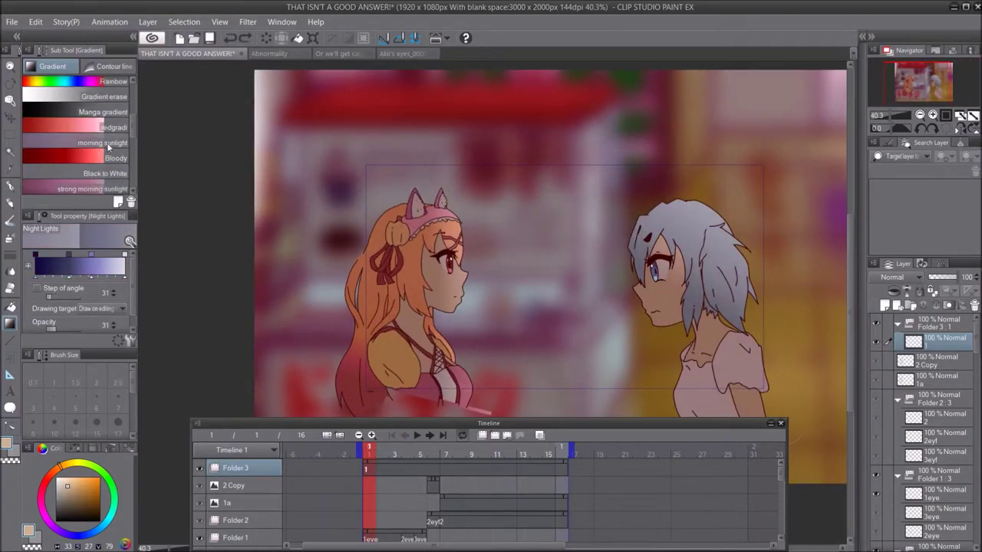
left_click(108, 144)
scroll(461, 254, "down", 3)
left_click(231, 38)
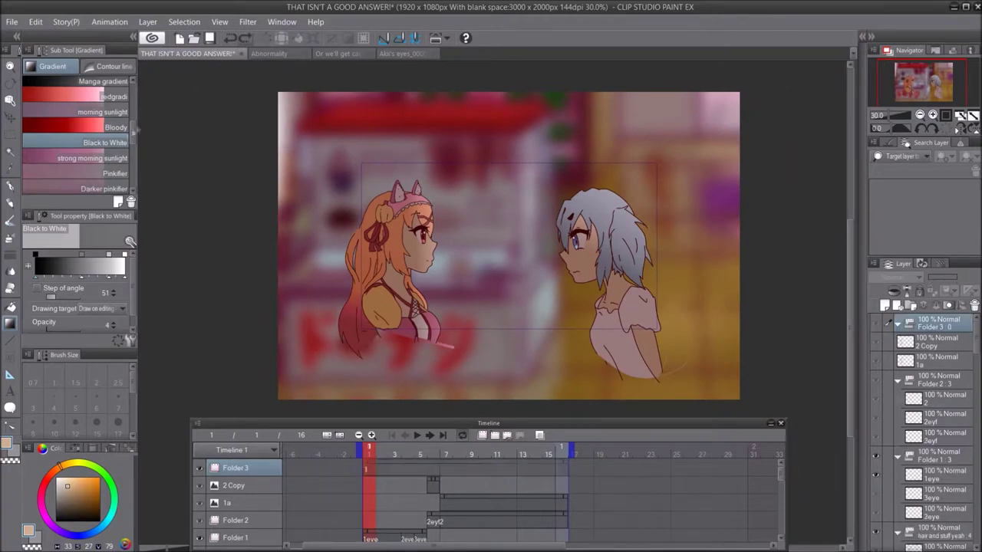
- Cover the whole picture with a Black to white (with red) gradient on Folder 3 cel 1 and set the layer opacity to 68
scroll(95, 130, "down", 4)
left_click(92, 174)
left_click_drag(497, 244, 589, 63)
left_click_drag(949, 278, 945, 280)
scroll(649, 264, "up", 2)
scroll(485, 191, "up", 2)
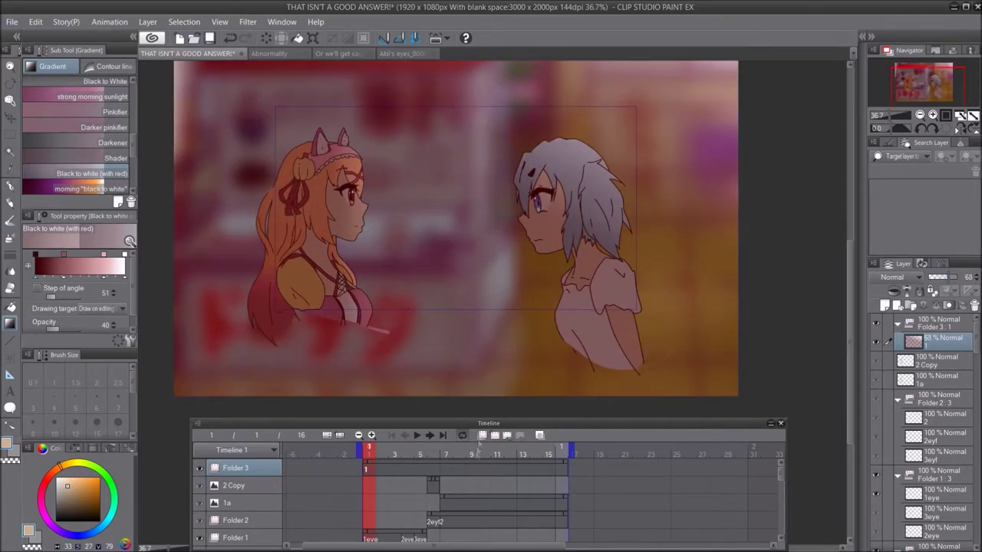
- Save the animation file with the new gradient overlay
scroll(494, 491, "down", 5)
left_click(11, 22)
left_click(33, 114)
key("ctrl+s")
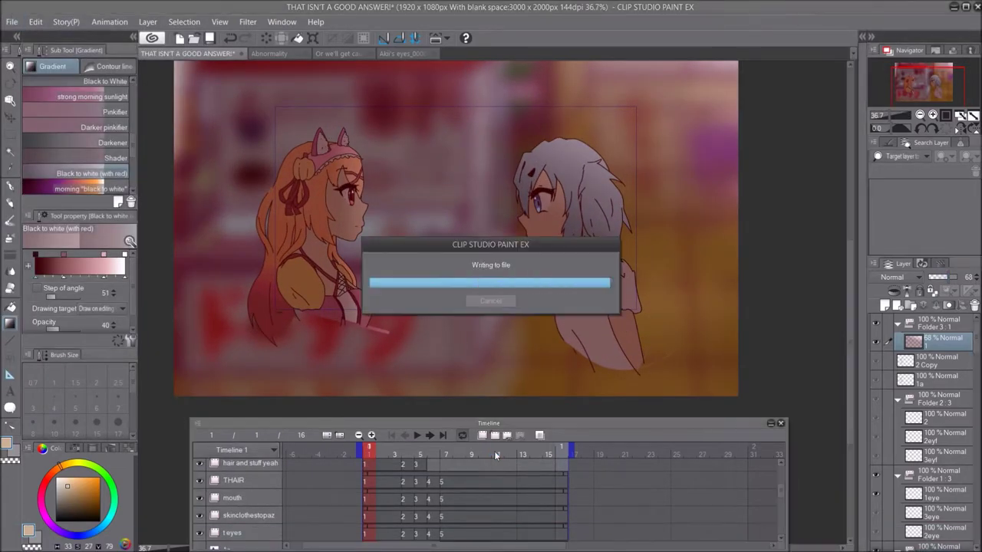
- Try orange highlight strokes on the left character's bangs on THAIR cel 1 with the animationpen at size 8
scroll(463, 483, "down", 3)
scroll(464, 484, "down", 5)
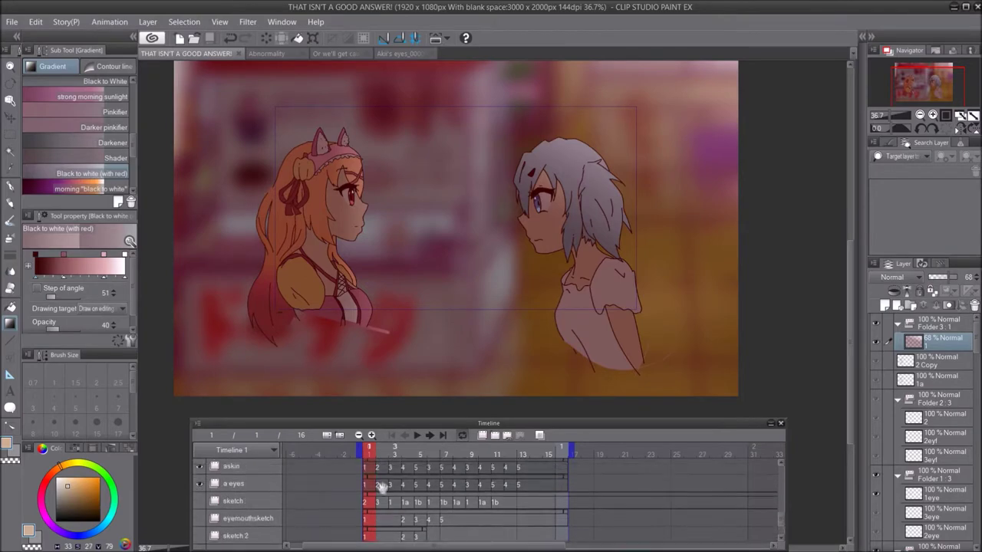
left_click(234, 469)
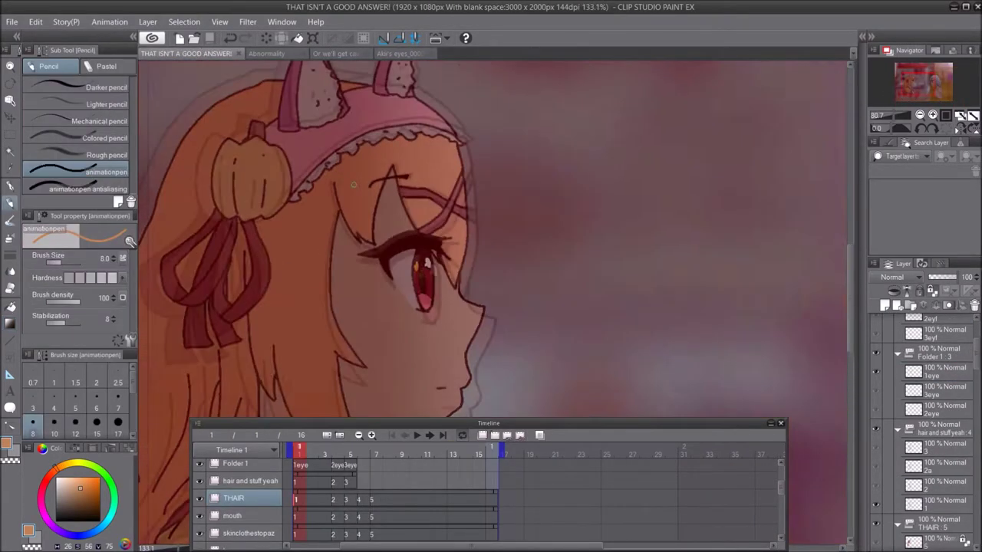
key("ctrl+z")
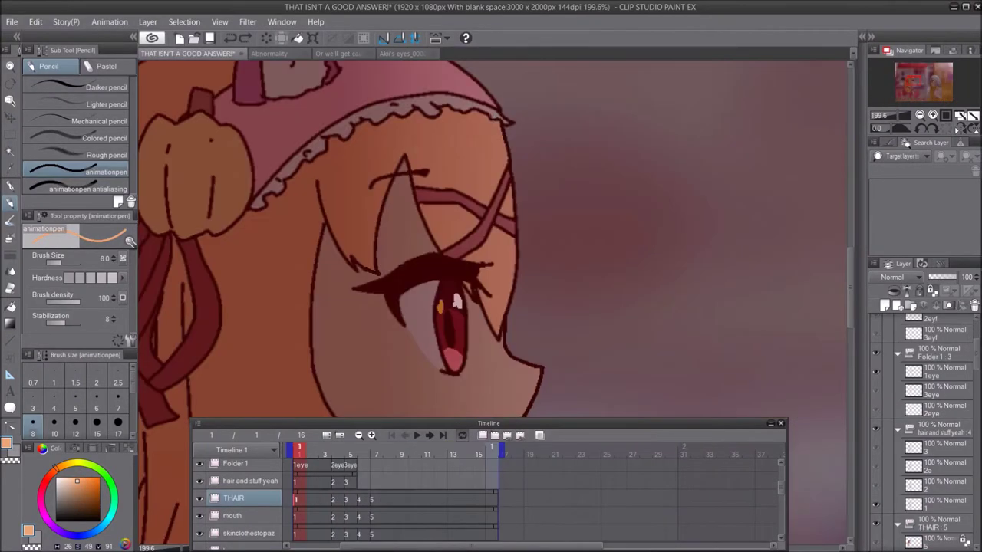
left_click_drag(495, 122, 378, 170)
left_click(230, 38)
left_click(230, 38)
left_click(65, 465)
mouse_move(499, 127)
left_mouse_down()
mouse_move(359, 173)
mouse_move(499, 182)
left_mouse_up()
key("ctrl+z")
key("ctrl+z")
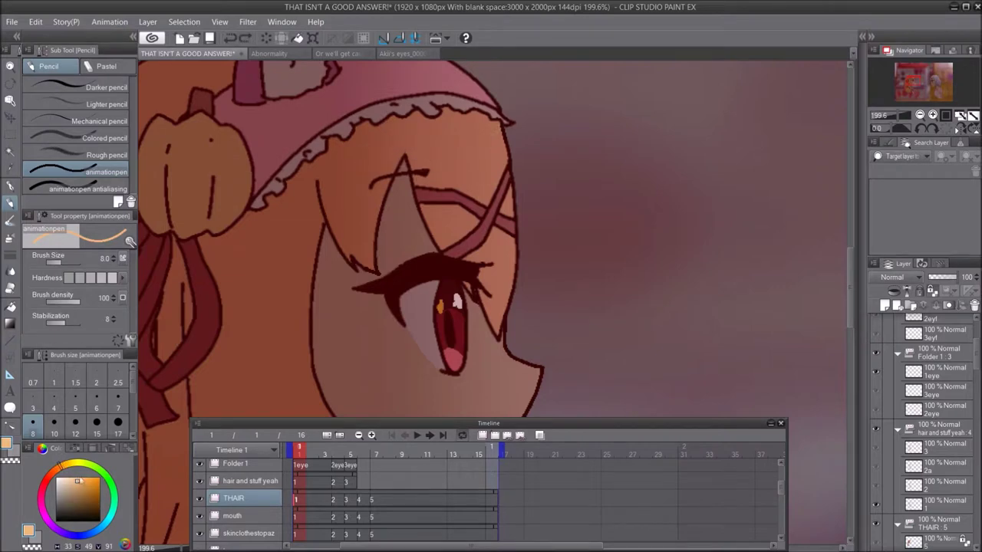
- Outline a wavy light orange highlight across the left character's bangs on THAIR cels 1, 2 and 3 with the animationpen
left_click_drag(485, 144, 349, 188)
left_click_drag(376, 163, 487, 190)
left_click(338, 500)
mouse_move(471, 127)
left_mouse_down()
mouse_move(322, 187)
mouse_move(466, 192)
left_mouse_up()
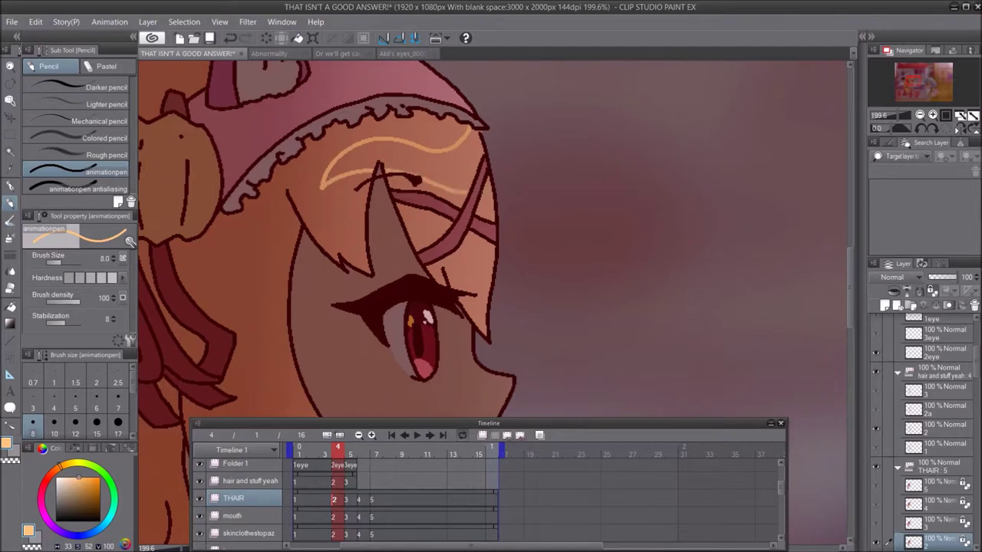
left_click(350, 499)
left_click_drag(421, 126, 295, 191)
left_click_drag(338, 176, 426, 193)
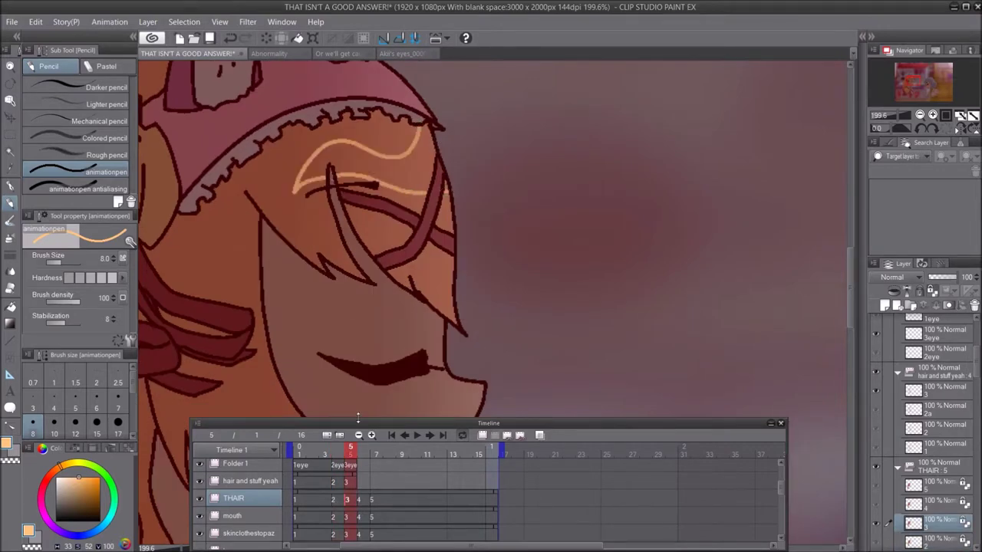
- Outline the wavy light orange highlight across the left character's bangs on THAIR cels 4 and 5 with the animationpen
left_click(363, 499)
mouse_move(424, 127)
left_mouse_down()
mouse_move(291, 192)
mouse_move(428, 192)
left_mouse_up()
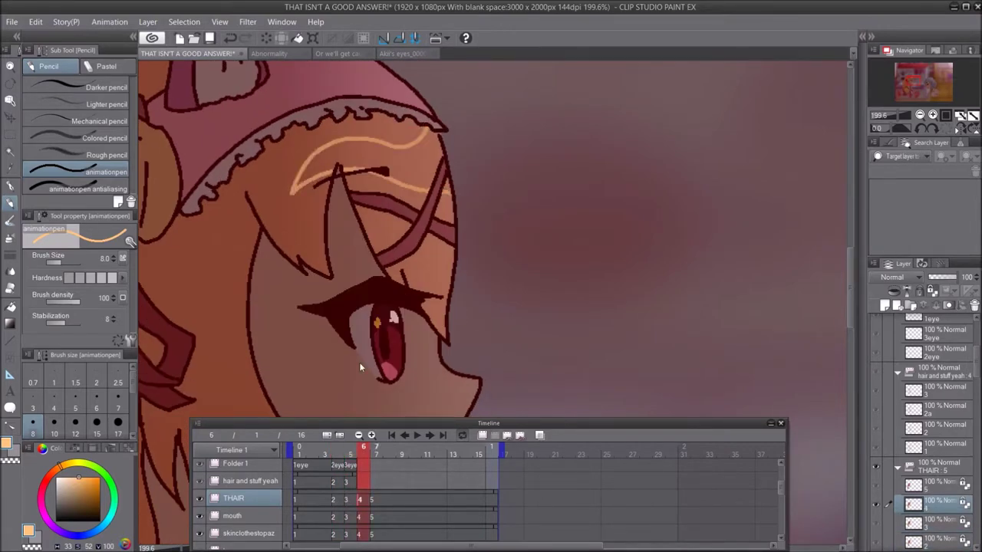
left_click(376, 499)
mouse_move(422, 125)
left_mouse_down()
mouse_move(303, 181)
mouse_move(445, 192)
left_mouse_up()
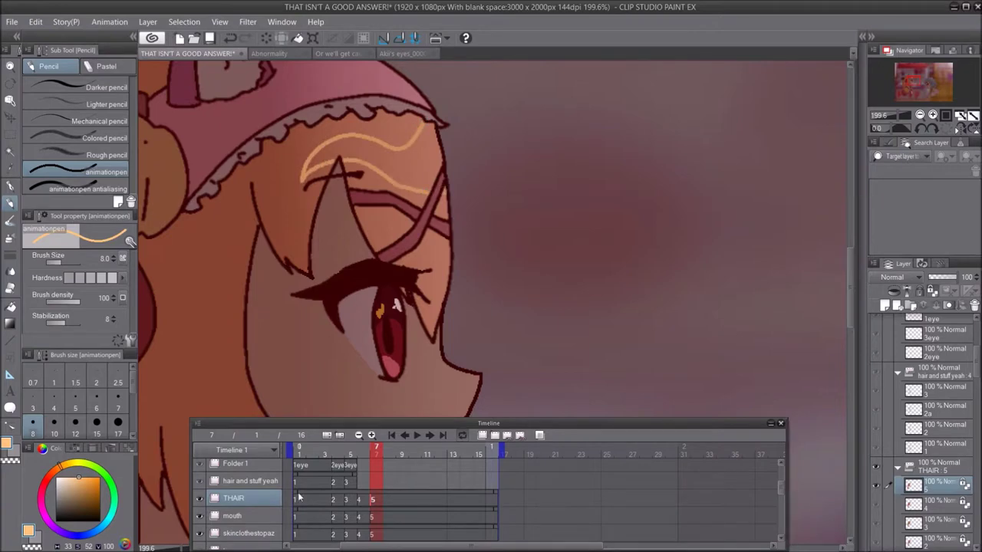
- Fill the outlined bangs highlight on THAIR cel 1 with light orange, lowering the fill's color margin to 21
left_click(296, 499)
key("g")
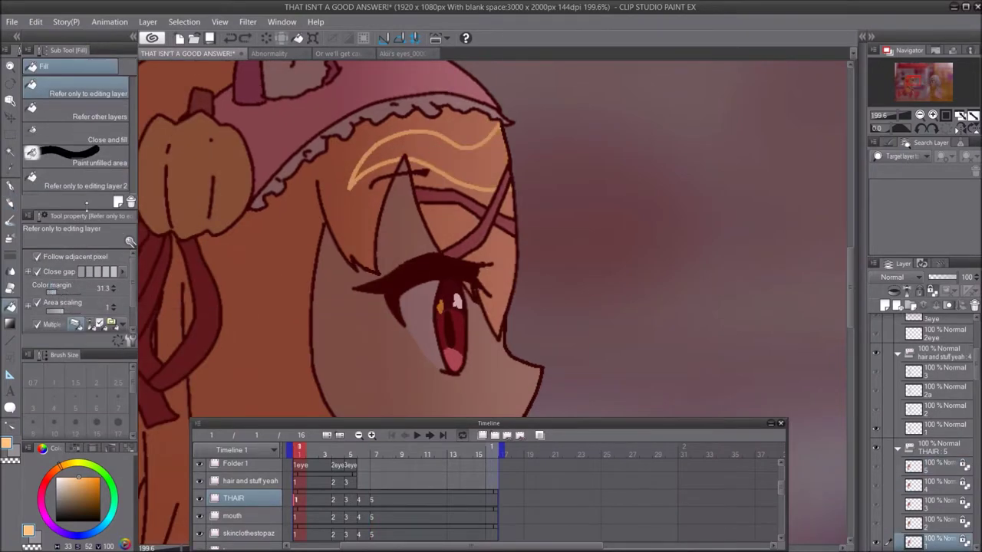
left_click(49, 293)
left_click(453, 157)
left_click(441, 184)
left_click(229, 37)
left_click(229, 38)
left_click(401, 144)
left_click(229, 37)
left_click(114, 291)
left_click(406, 152)
left_click(229, 38)
left_click(114, 290)
left_click(394, 145)
left_click(391, 145)
left_click(229, 38)
- Clean up the edges of the filled bangs highlight on THAIR cel 1 with the Curve tool at size 4 and the animationpen
left_click(10, 340)
left_click(92, 102)
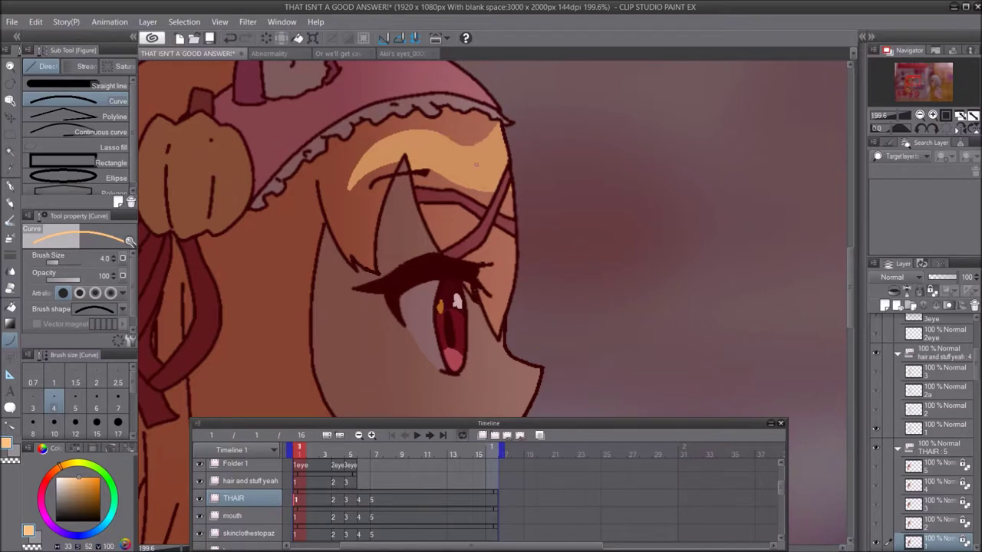
key("p")
scroll(451, 175, "up", 4)
right_click(416, 188)
right_click(441, 154)
- Fill the outlined bangs highlight on THAIR cel 2 with light orange, using a color margin of 22
left_click(335, 501)
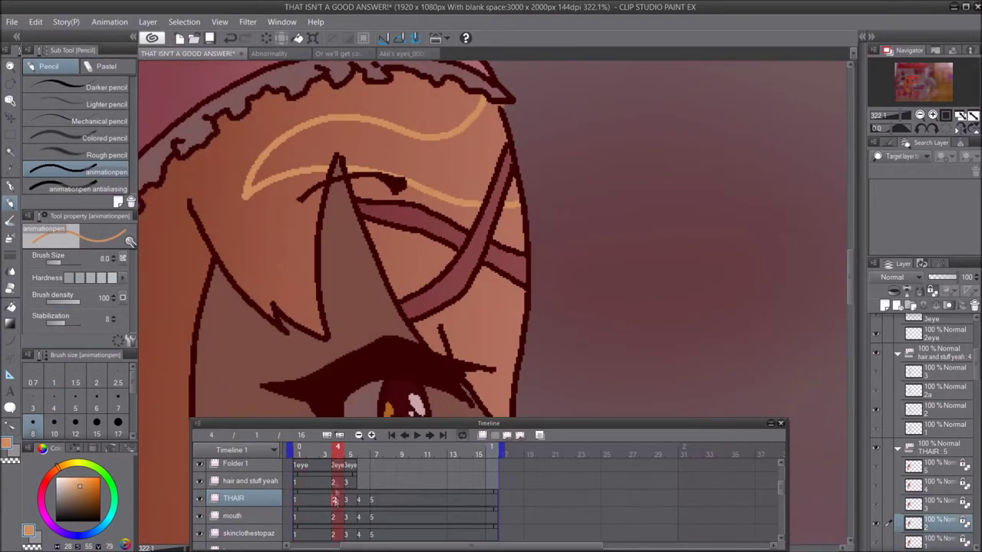
key("g")
left_click(295, 150)
key("ctrl+z")
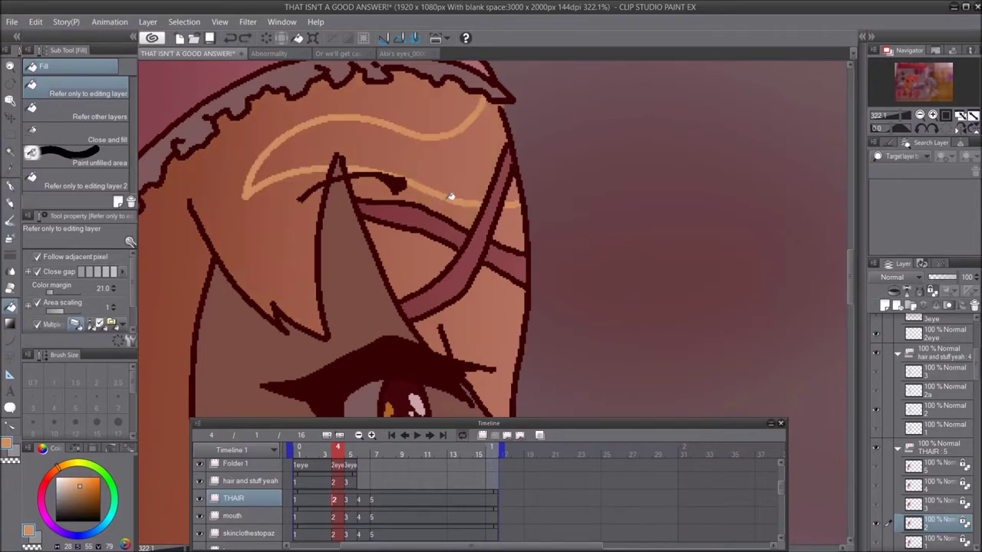
scroll(326, 476, "up", 3)
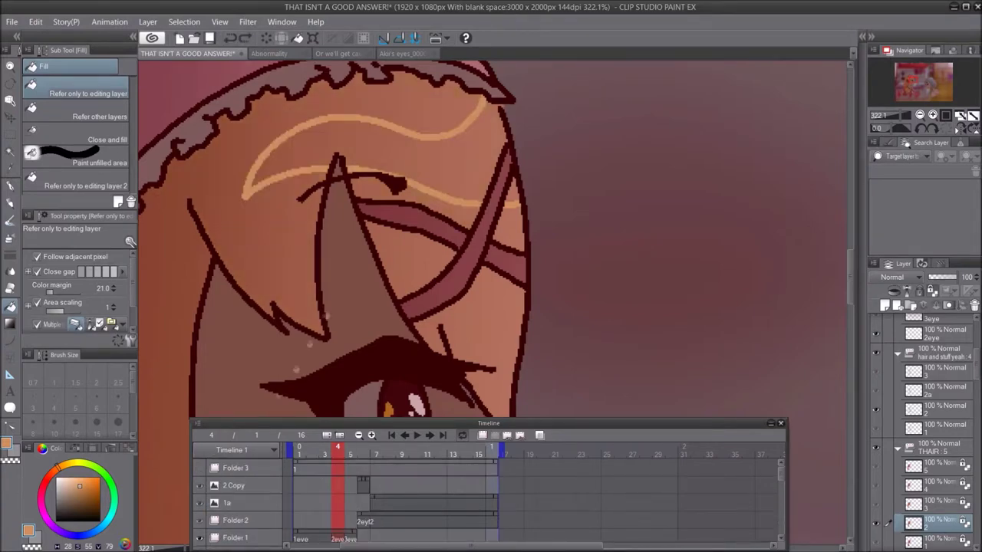
left_click(426, 157)
left_click(427, 157)
key("ctrl+z")
scroll(399, 484, "down", 3)
scroll(337, 154, "up", 1)
key("ctrl+z")
left_click(113, 287)
left_click(314, 164)
left_click(351, 151)
- Fill the outlined bangs highlights on THAIR cels 3, 4 and 5 with light orange
left_click(349, 524)
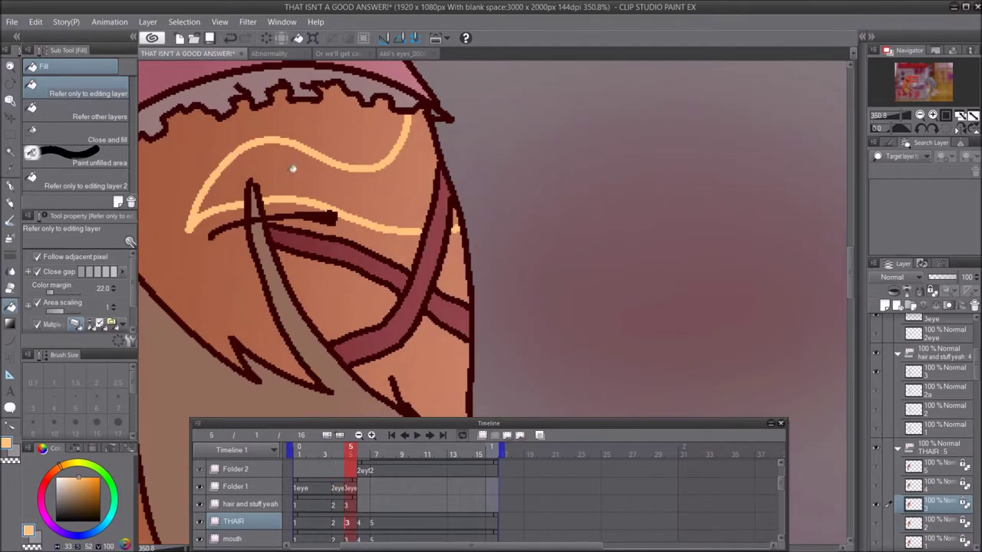
left_click(300, 171)
left_click(361, 523)
left_click(326, 157)
left_click(374, 522)
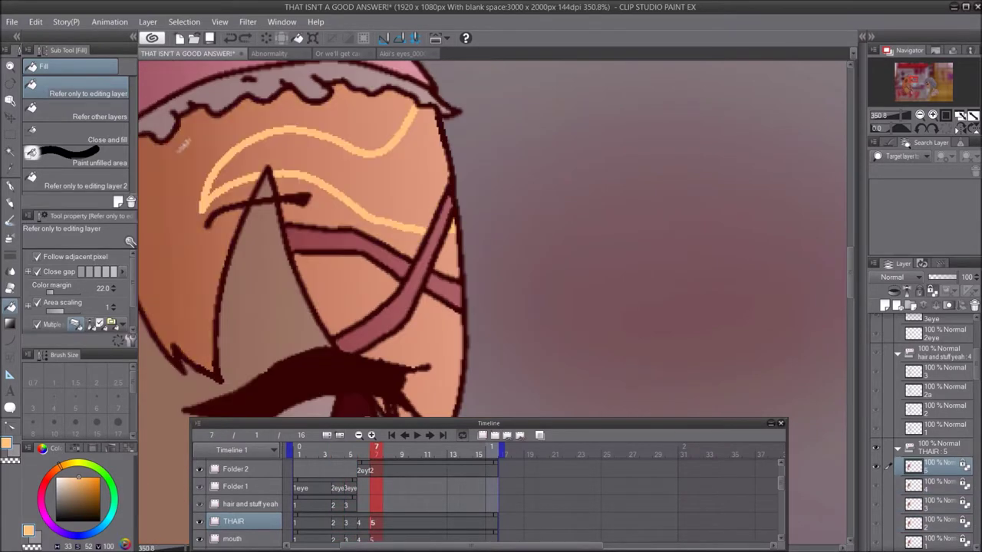
left_click(326, 157)
- Smooth the edges of the left character's filled highlights on THAIR cels 5, 4, 3 and 2 with the Curve tool at sizes 6 and 7
key("p")
key("u")
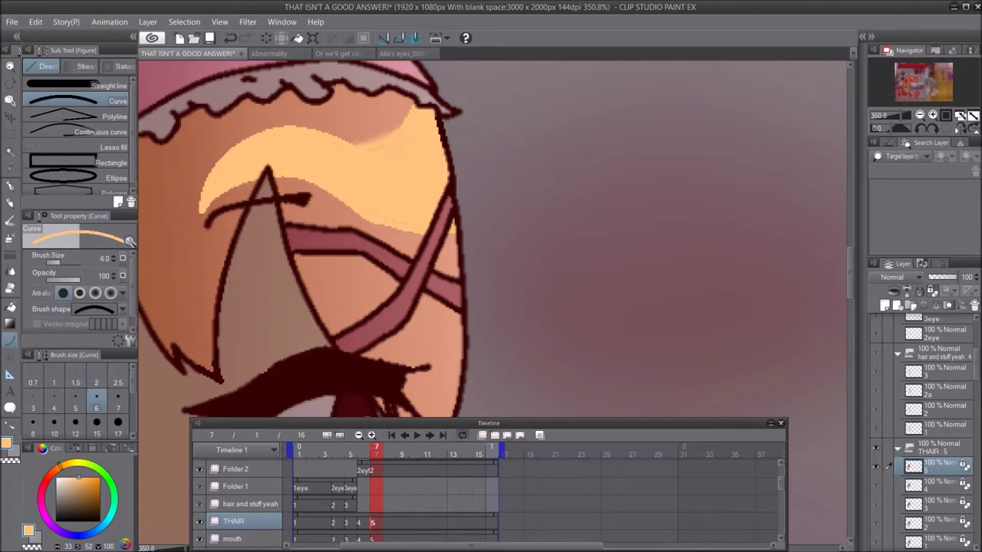
left_click(362, 524)
key("]")
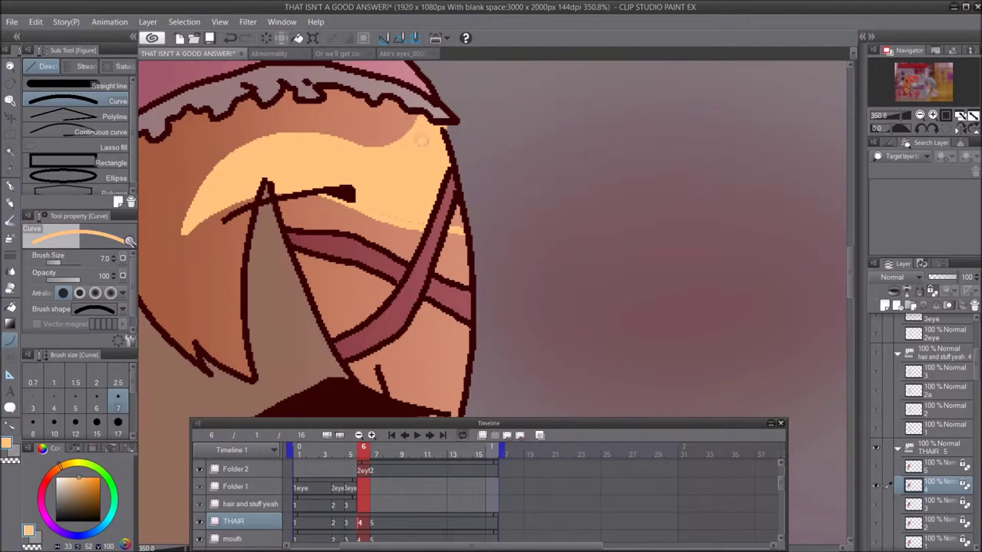
left_click(348, 527)
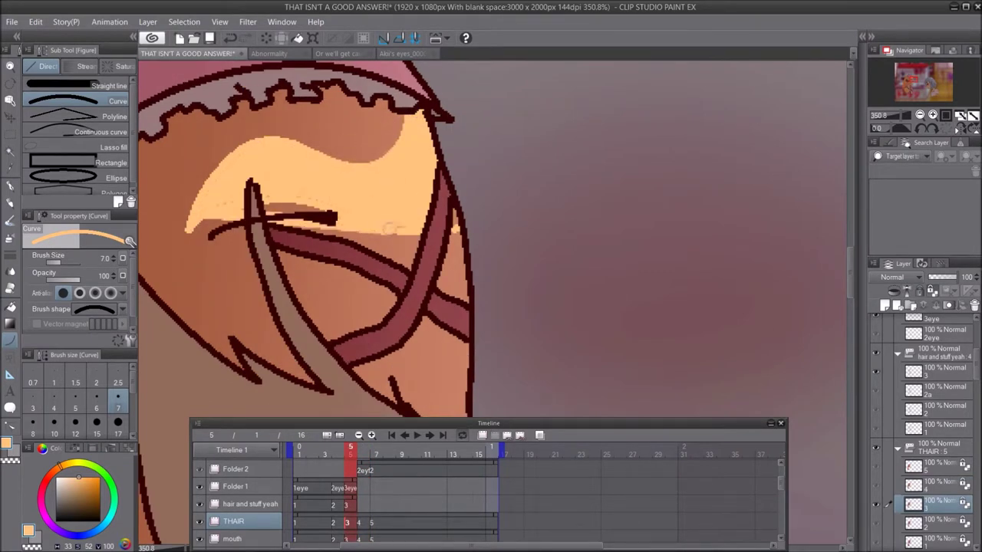
key("comma")
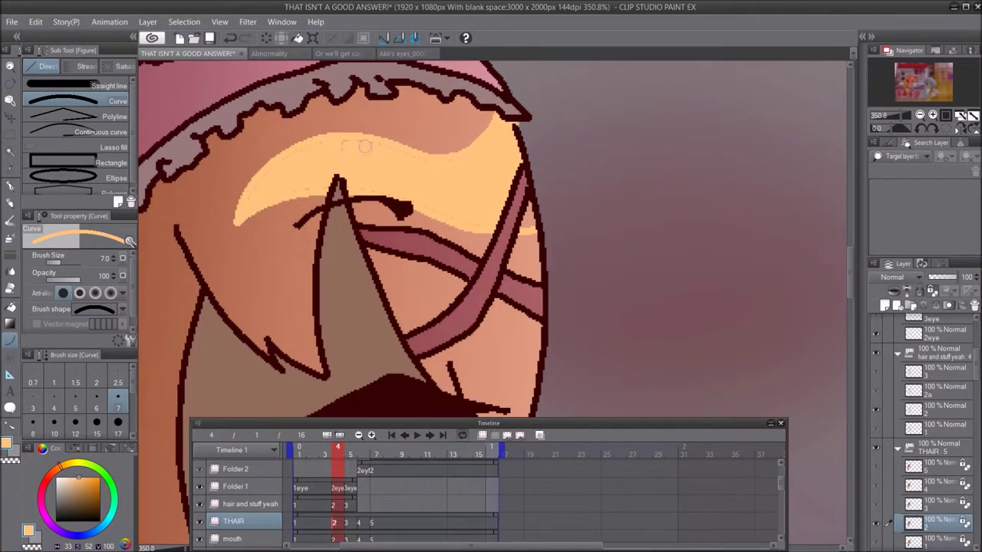
left_click_drag(262, 170, 244, 100)
key("ctrl+z")
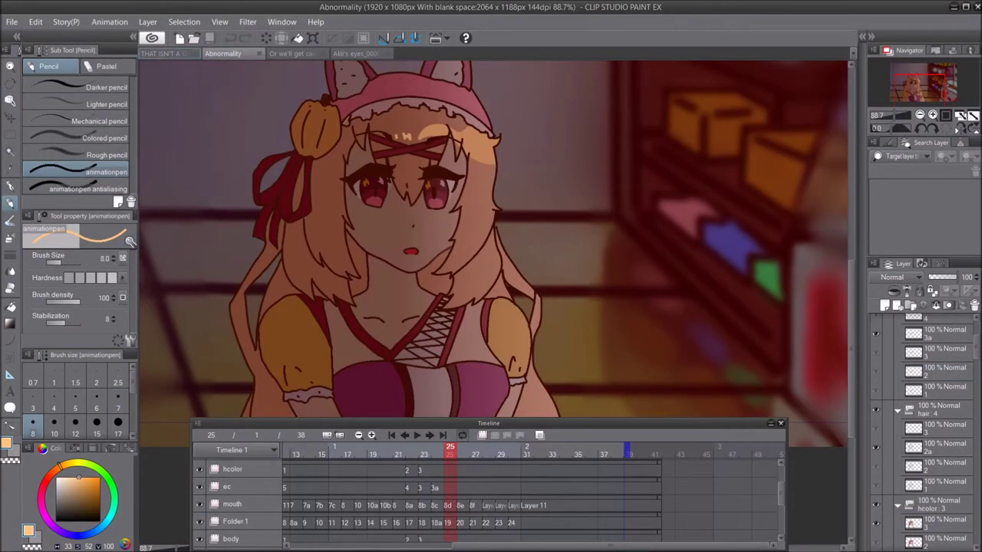
- Draw small light orange flecks beside the left character's bangs highlight on the THAIR cels with the animationpen at size 8
left_click(164, 55)
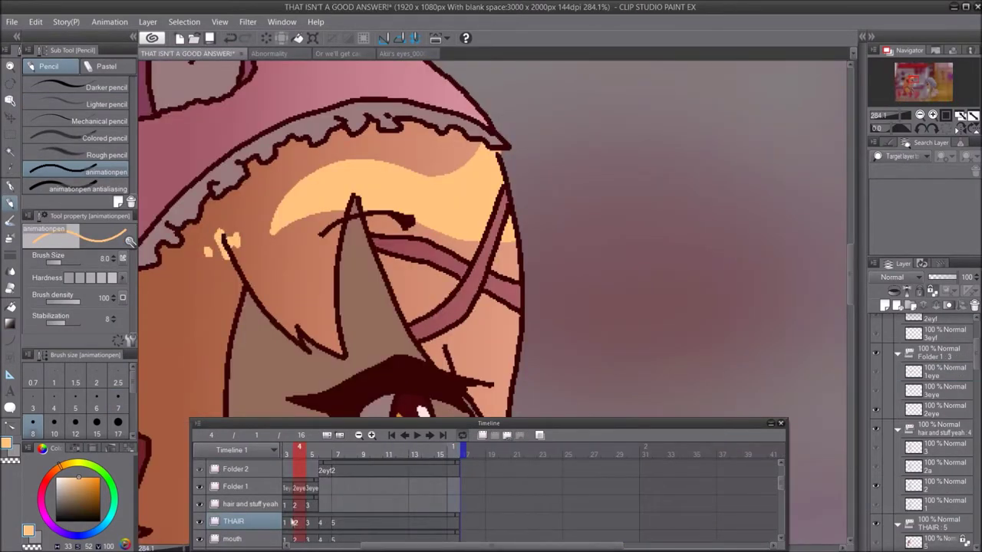
left_click(287, 454)
left_click(253, 235)
left_click_drag(266, 215, 273, 244)
key("ctrl+Right")
key("ctrl+Right")
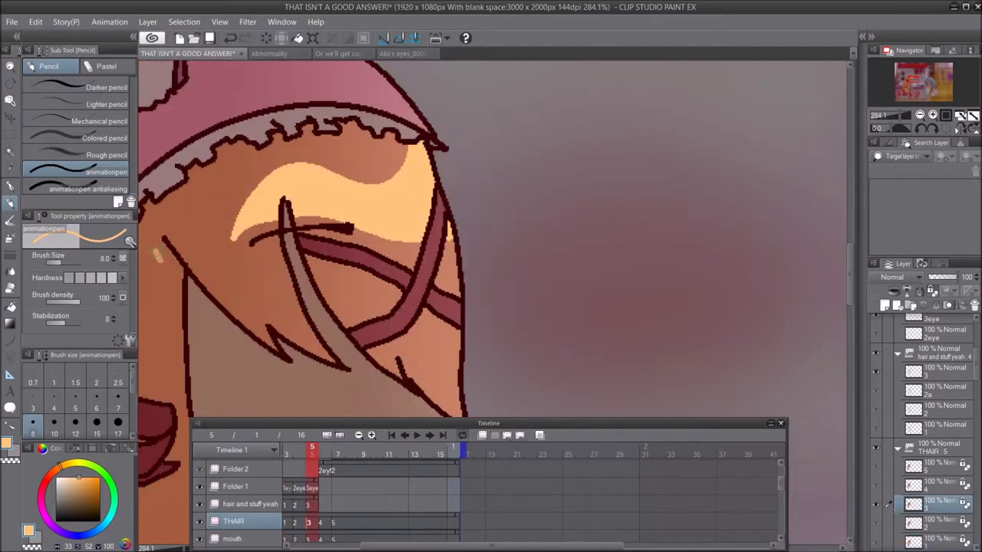
key("ctrl+Right")
scroll(377, 306, "down", 3)
scroll(289, 243, "up", 3)
left_click_drag(292, 243, 295, 260)
mouse_move(316, 228)
left_mouse_down()
mouse_move(324, 253)
mouse_move(310, 248)
mouse_move(326, 236)
left_mouse_up()
key("ctrl+Right")
- Play back the animation to check the left character's hair highlights
scroll(330, 230, "down", 5)
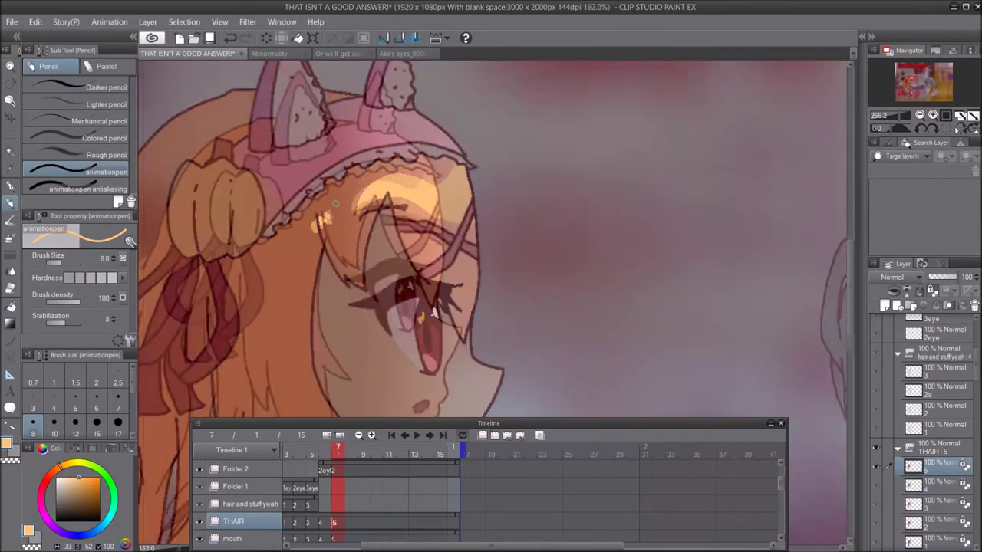
scroll(411, 249, "up", 1)
left_click(415, 435)
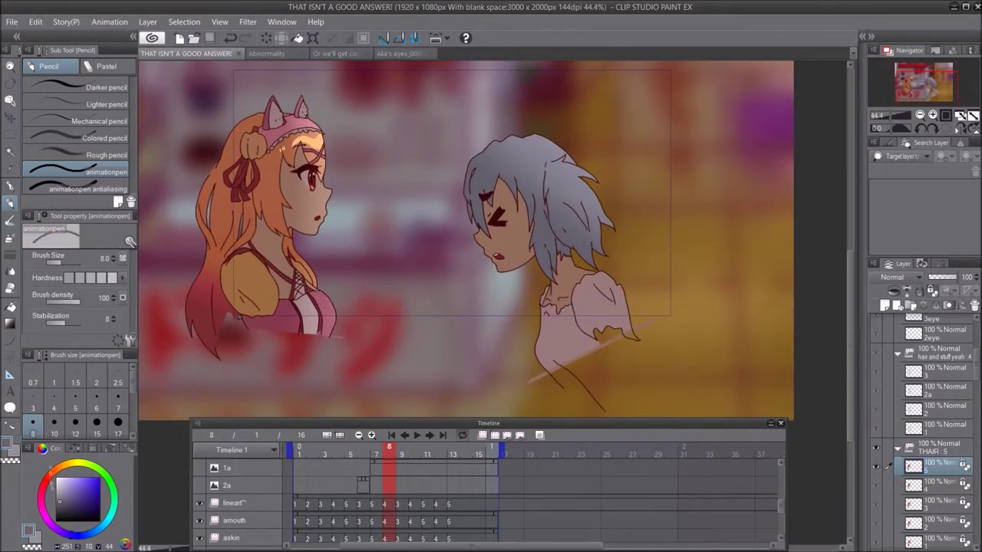
- Choose a light blue (H 190, S 22, V 85) and try a highlight stroke across the right character's hair on askin cel 1
left_click(70, 494)
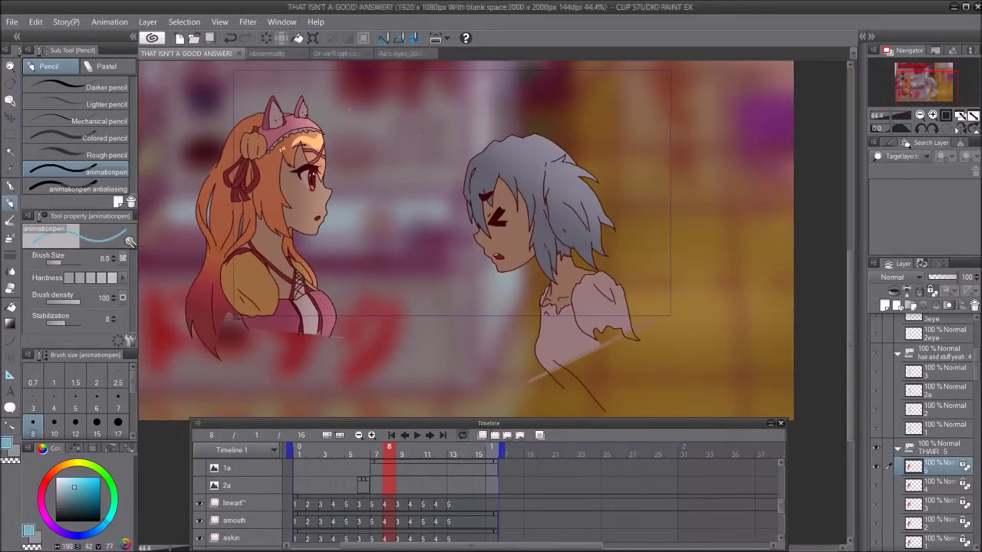
scroll(370, 514, "down", 1)
left_click(297, 529)
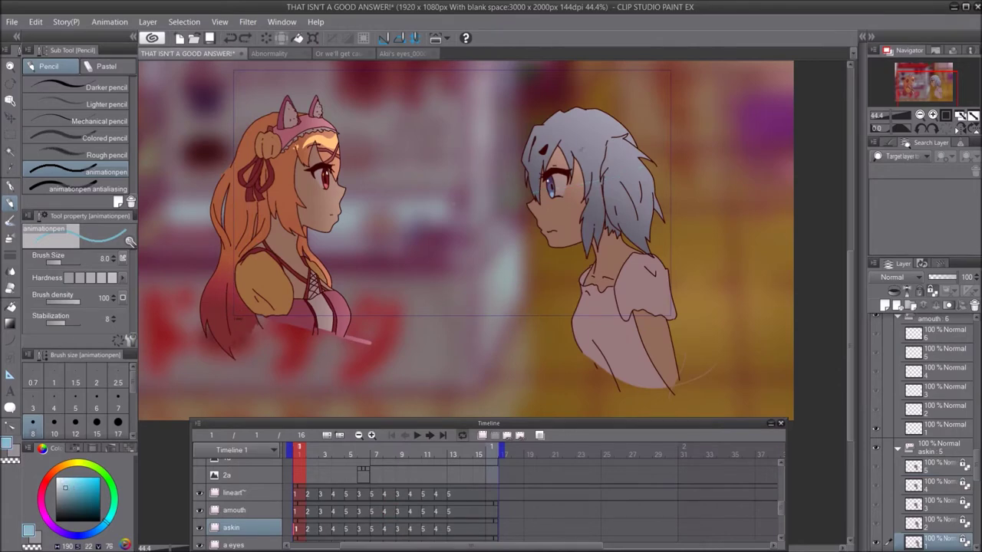
left_click(65, 483)
left_click_drag(528, 148, 644, 155)
left_click(232, 39)
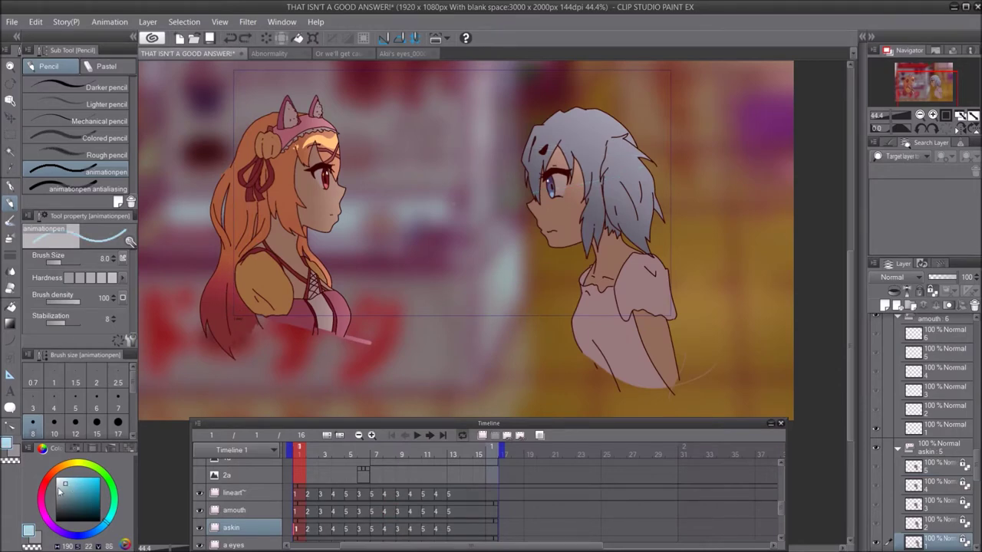
- Outline a wavy light blue highlight across the right character's bangs on askin cels 1 and 2 with the animationpen
scroll(566, 123, "up", 5)
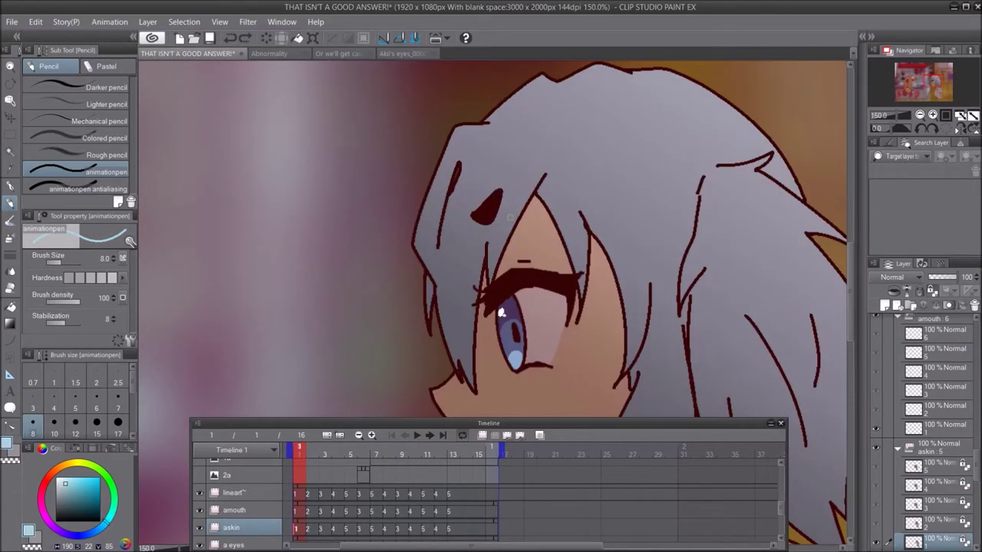
mouse_move(440, 170)
left_mouse_down()
mouse_move(542, 155)
mouse_move(571, 180)
left_mouse_up()
left_click_drag(420, 221, 568, 172)
left_click(315, 526)
mouse_move(363, 220)
left_mouse_down()
mouse_move(468, 209)
mouse_move(502, 233)
left_mouse_up()
left_click_drag(351, 276, 494, 231)
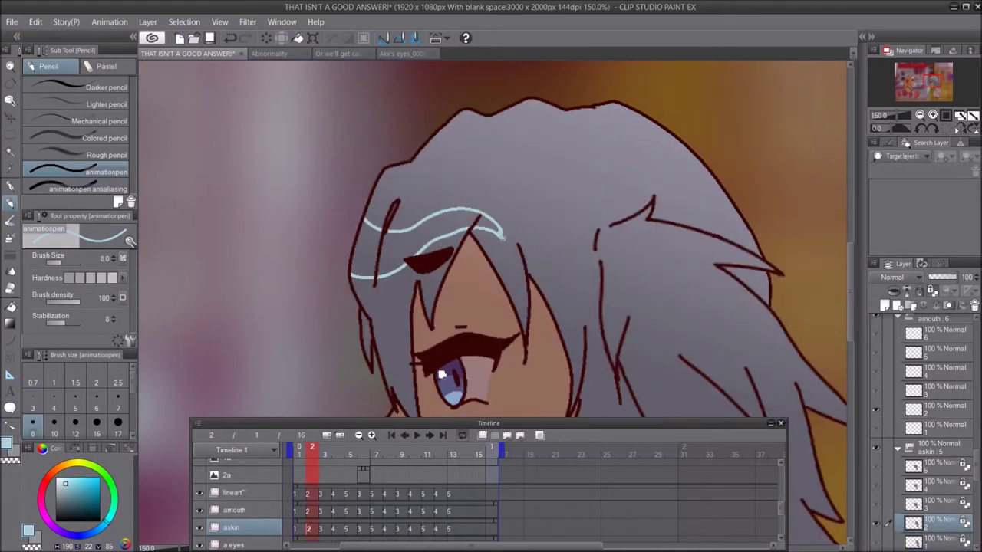
- Outline the light blue bangs highlight on askin cel 3 and add small flecks beside it
key("Right")
mouse_move(225, 286)
left_mouse_down()
mouse_move(306, 280)
mouse_move(353, 295)
left_mouse_up()
left_click_drag(334, 290, 217, 337)
scroll(442, 253, "down", 6)
scroll(327, 319, "up", 8)
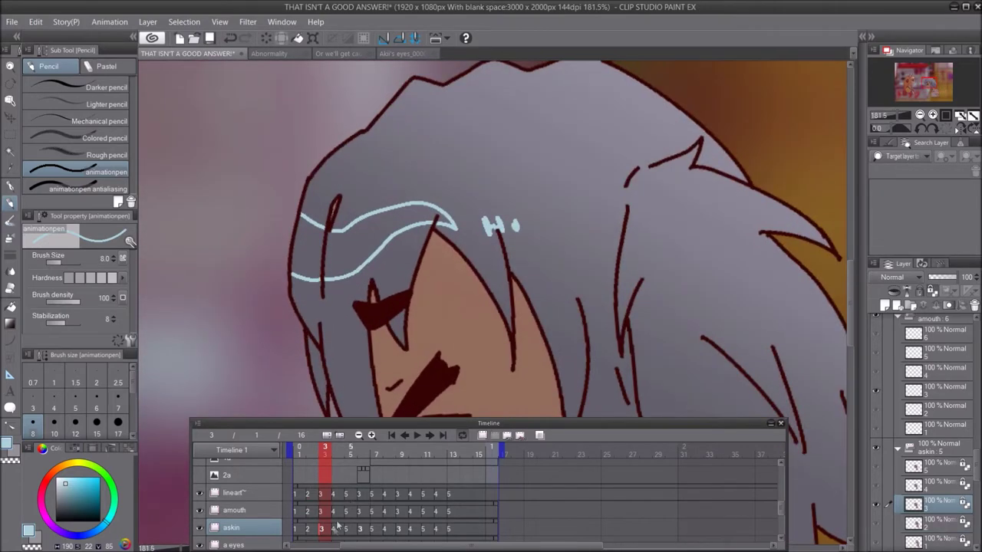
- Outline the light blue bangs highlight on askin cels 4 and 5, and play back the animation
left_click(337, 526)
left_click_drag(307, 207, 468, 234)
left_click_drag(469, 234, 319, 286)
key("Left")
key("Right")
key("Right")
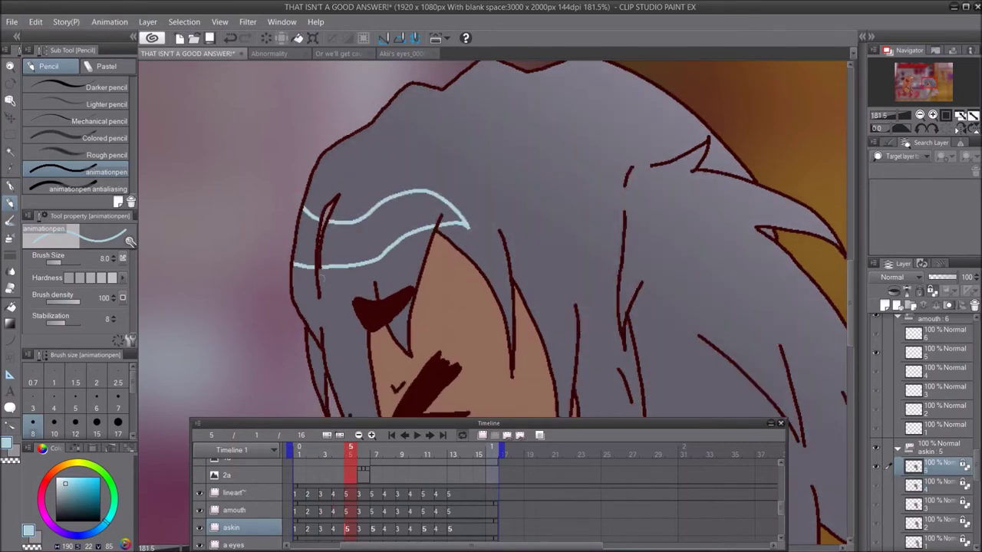
scroll(430, 237, "down", 6)
left_click(416, 435)
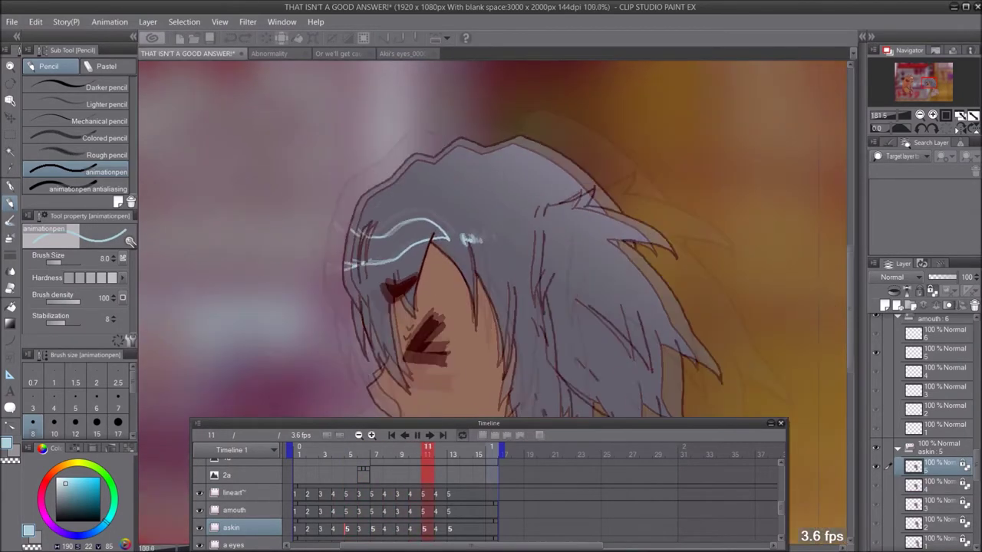
- Fill the outlined bangs highlights of the right character on askin cels 1 and 2 with light blue
left_click(297, 528)
scroll(499, 228, "up", 7)
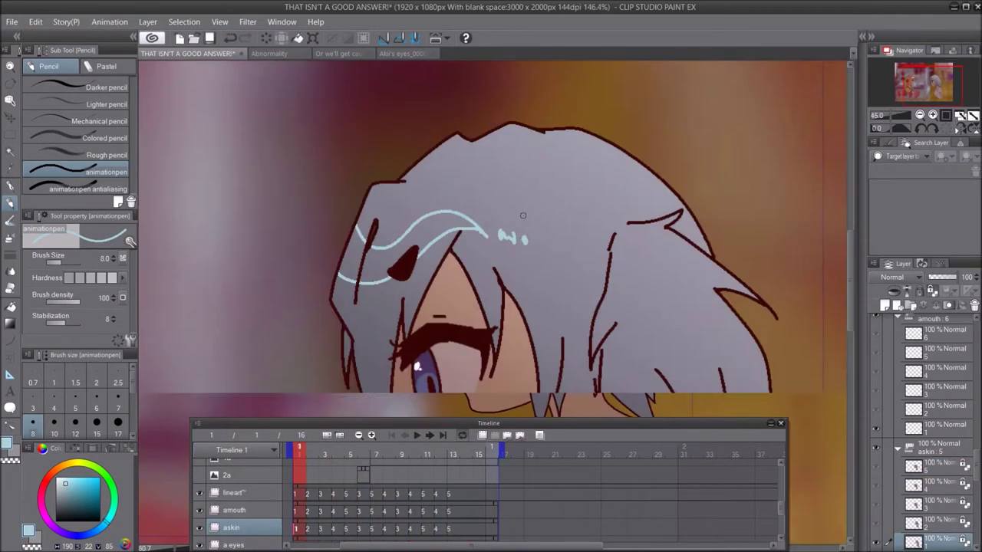
key("g")
left_click(337, 267)
left_click(421, 224)
left_click(308, 529)
left_click(209, 326)
left_click(259, 311)
left_click(369, 281)
- Fill the outlined bangs highlights on askin cels 3, 4 and 5 with light blue, using a color margin of 20
left_click(323, 527)
scroll(497, 204, "down", 6)
scroll(167, 341, "up", 6)
left_click(273, 313)
left_click(361, 298)
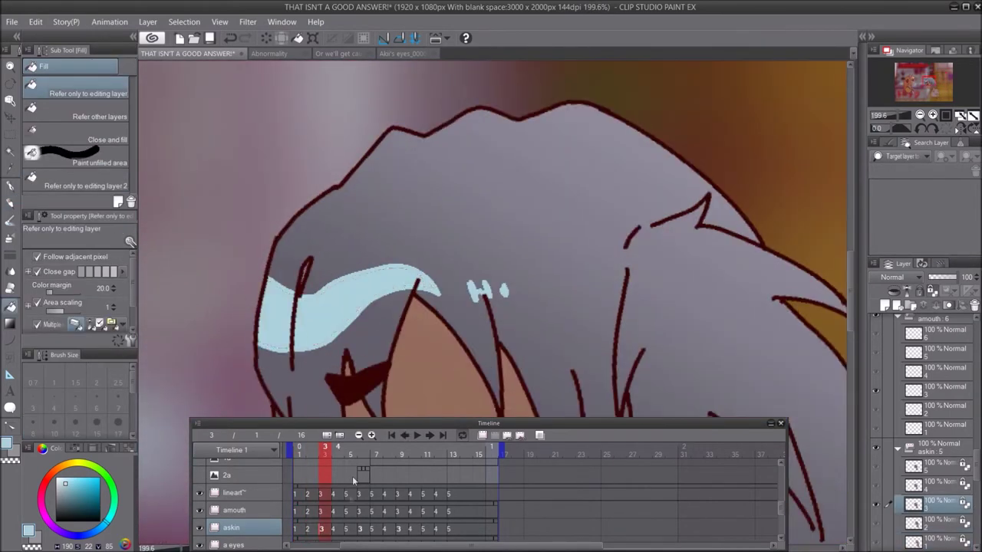
left_click(334, 529)
scroll(497, 215, "down", 4)
left_click(410, 267)
left_click(352, 281)
left_click(347, 528)
left_click(391, 275)
left_click(350, 277)
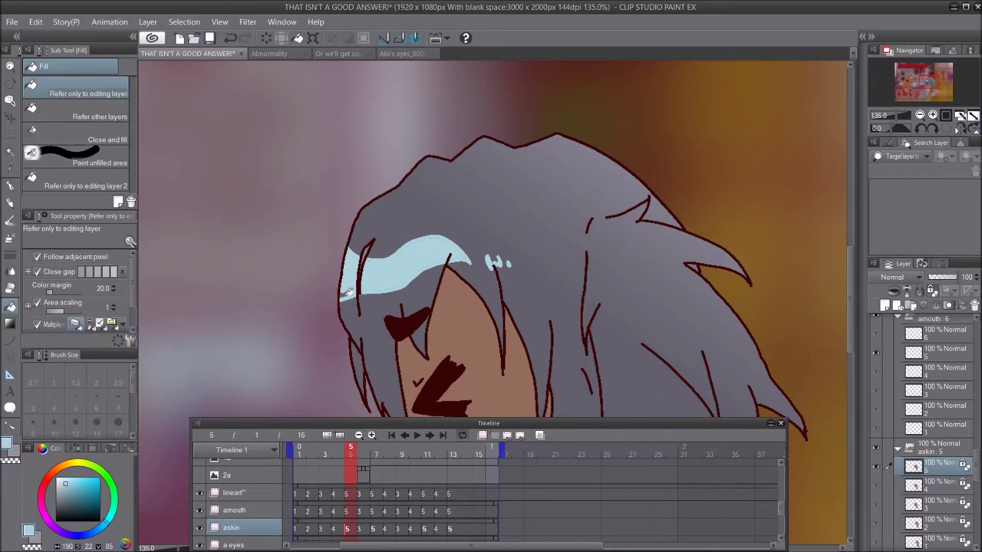
- Smooth the edges of the right character's filled highlights on askin cels 5, 4 and 3 with the Curve tool at size 7
scroll(373, 274, "up", 5)
key("u")
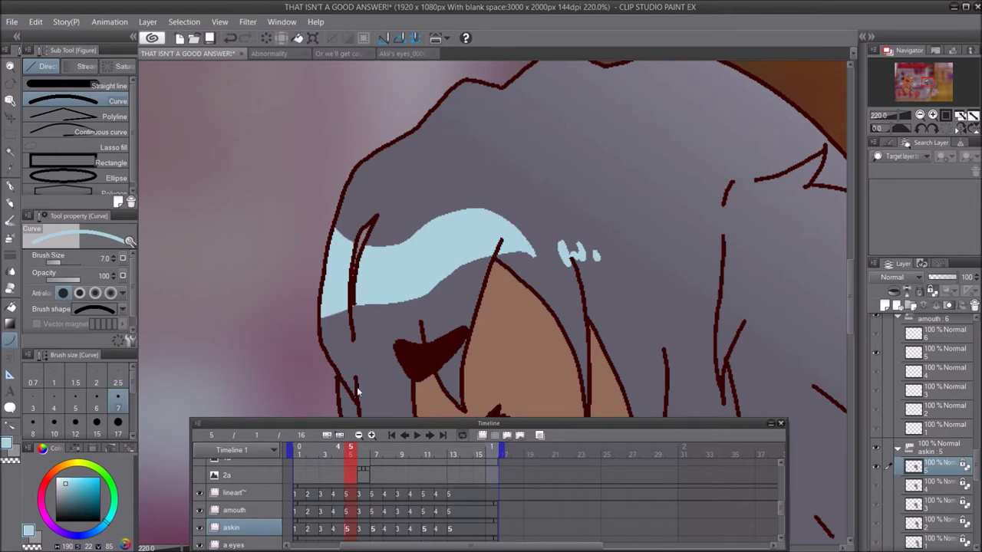
key("Left")
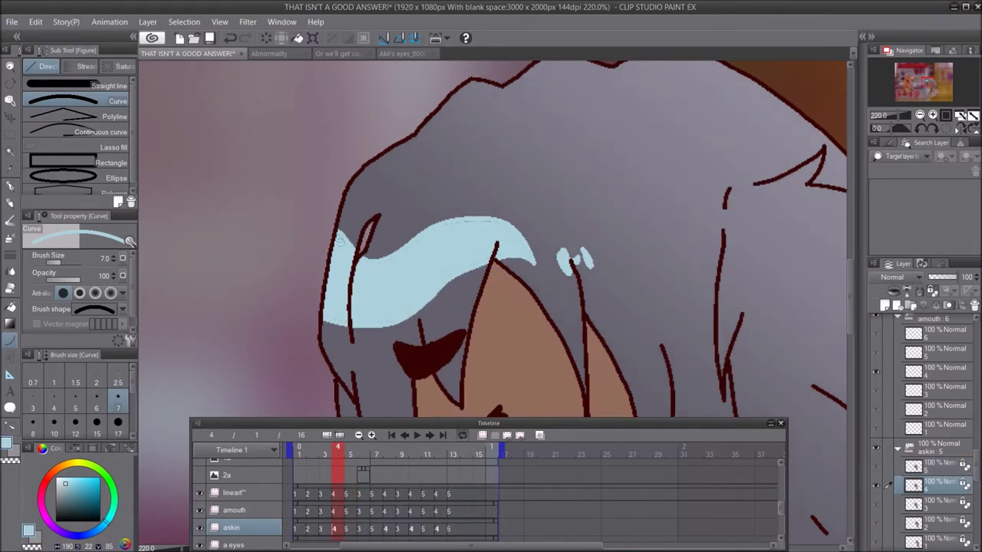
left_click(351, 532)
left_click(322, 531)
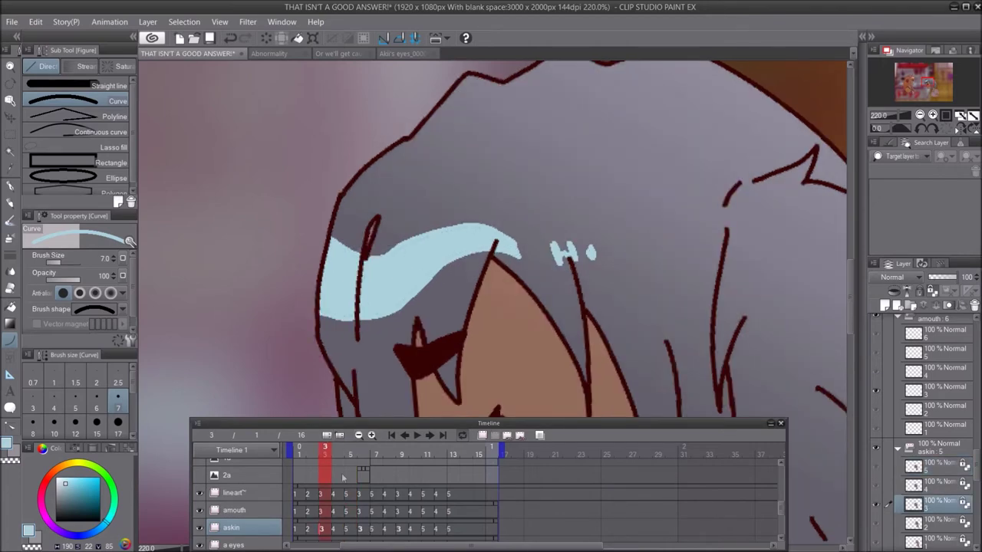
- Smooth the edges of the light blue bangs highlights on askin cels 2 and 1 with the Curve tool at size 7
left_click(308, 529)
left_click_drag(611, 192, 731, 161)
left_click(657, 158)
left_click_drag(537, 149, 729, 157)
left_click(580, 165)
left_click(297, 529)
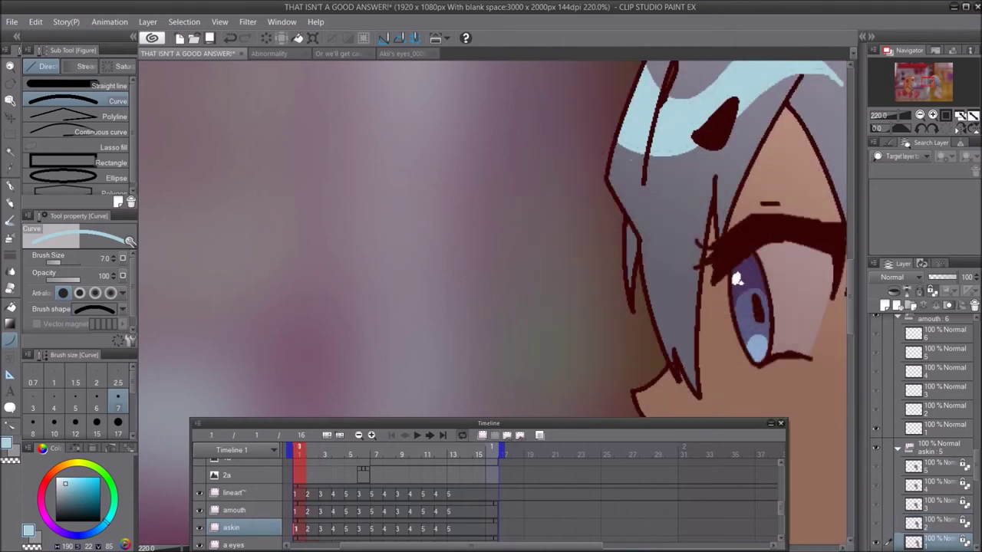
scroll(556, 156, "down", 5)
scroll(604, 117, "up", 4)
scroll(556, 157, "up", 1)
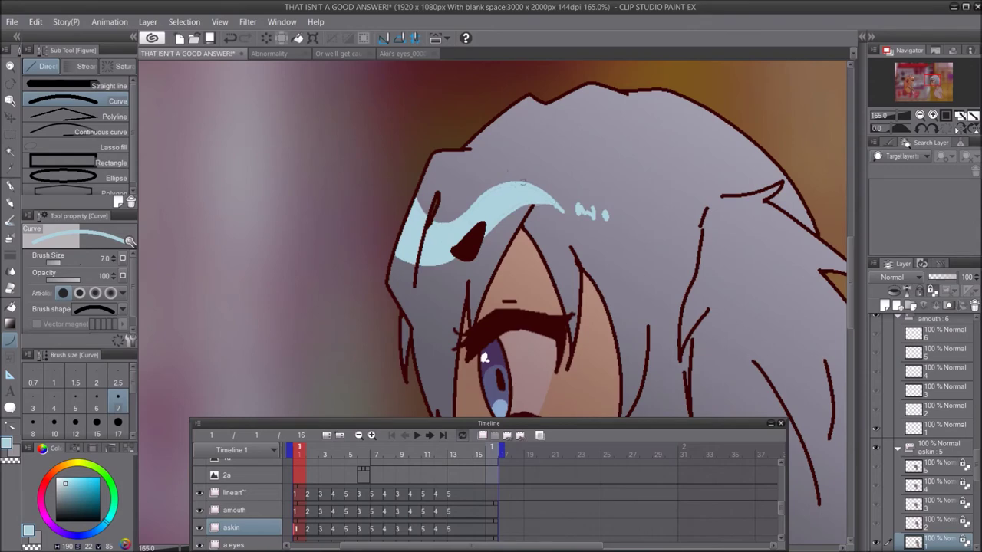
scroll(515, 188, "down", 10)
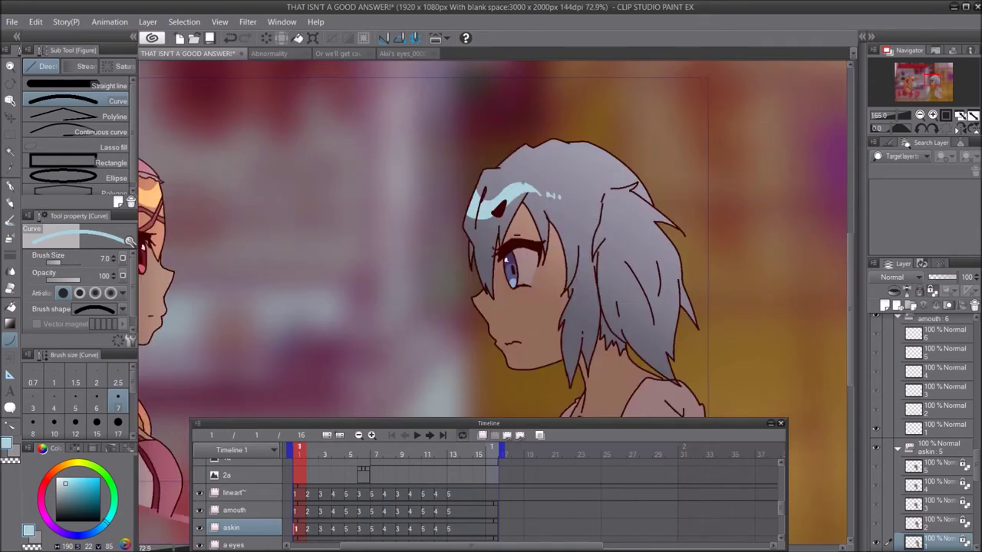
- Play back the animation to review the finished hair highlights on both characters across the whole scene
left_click(417, 435)
scroll(283, 338, "down", 2)
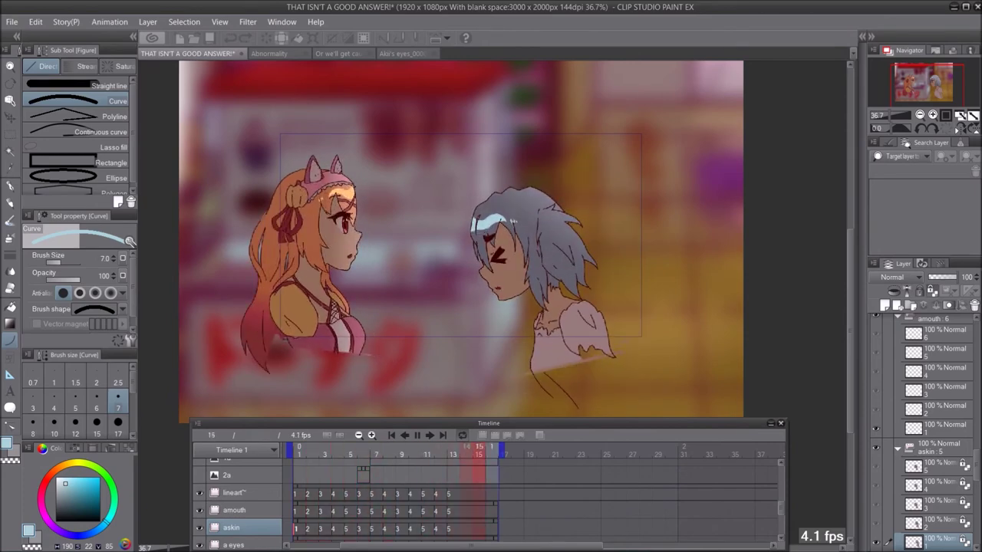
scroll(328, 477, "up", 3)
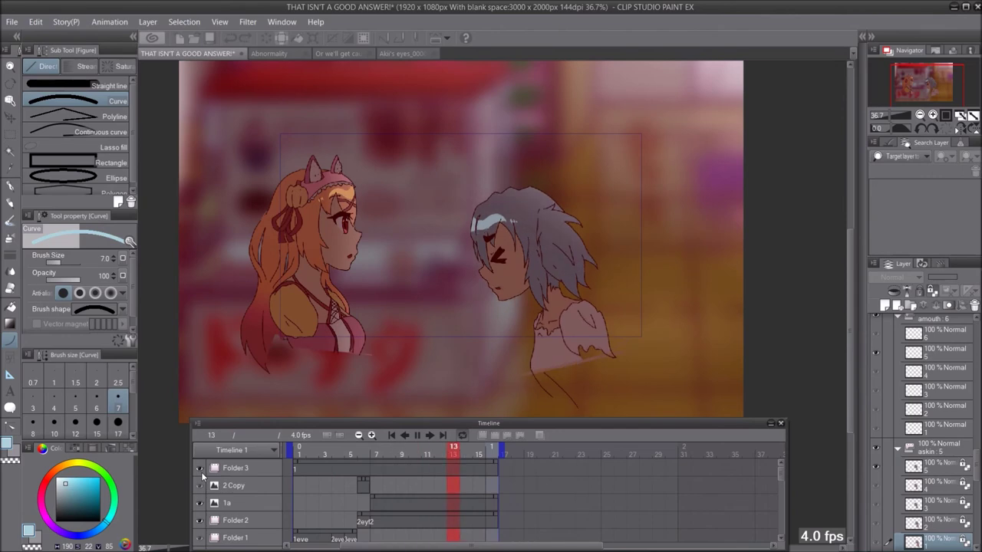
- Save the animation in the Documents folder as "That isnt a good answer complete" in CLIP STUDIO FORMAT
left_click(12, 22)
left_click(82, 130)
type("That isnt a good ")
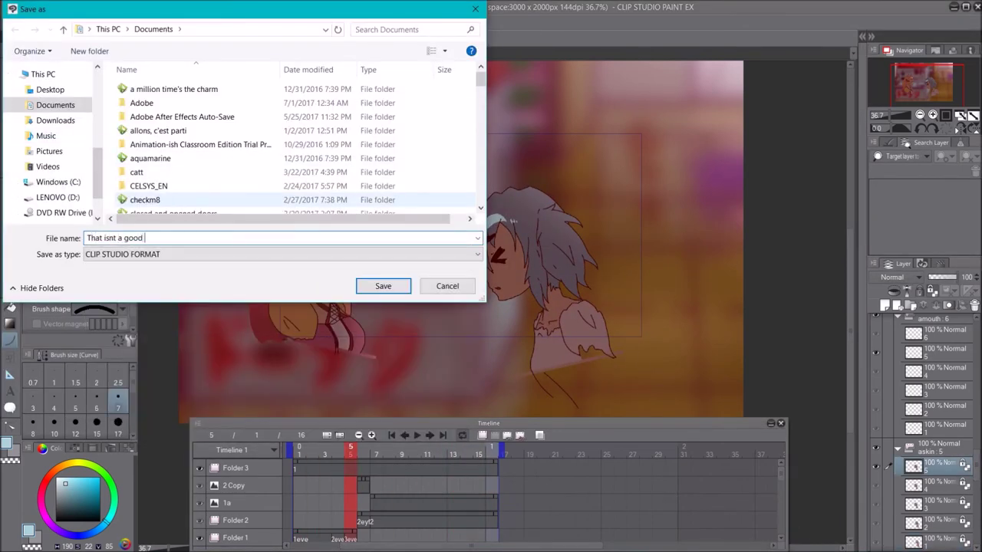
type("answer complete")
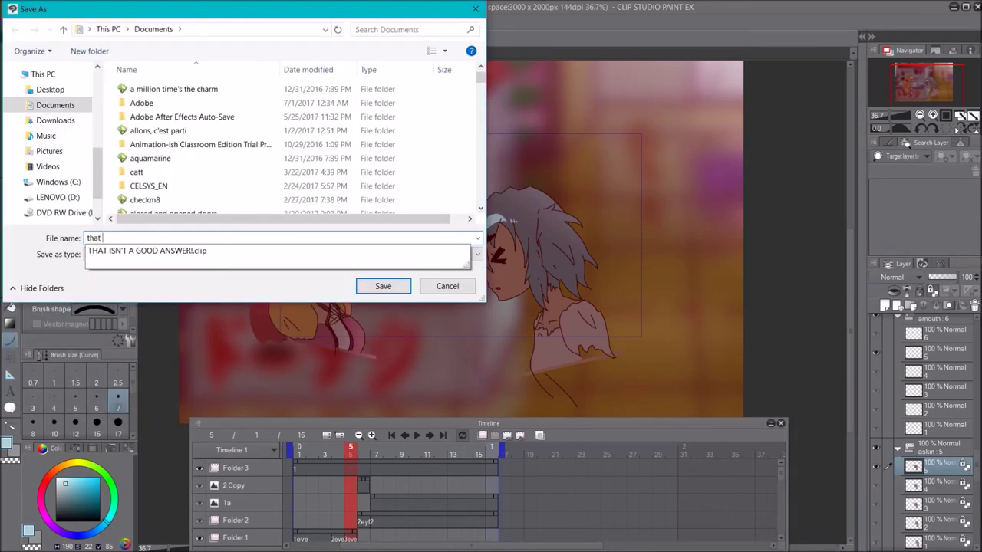
- Export the animation to the Documents folder as an MP4 movie named "that isnt a good answer complete"
type("isnt a good ans")
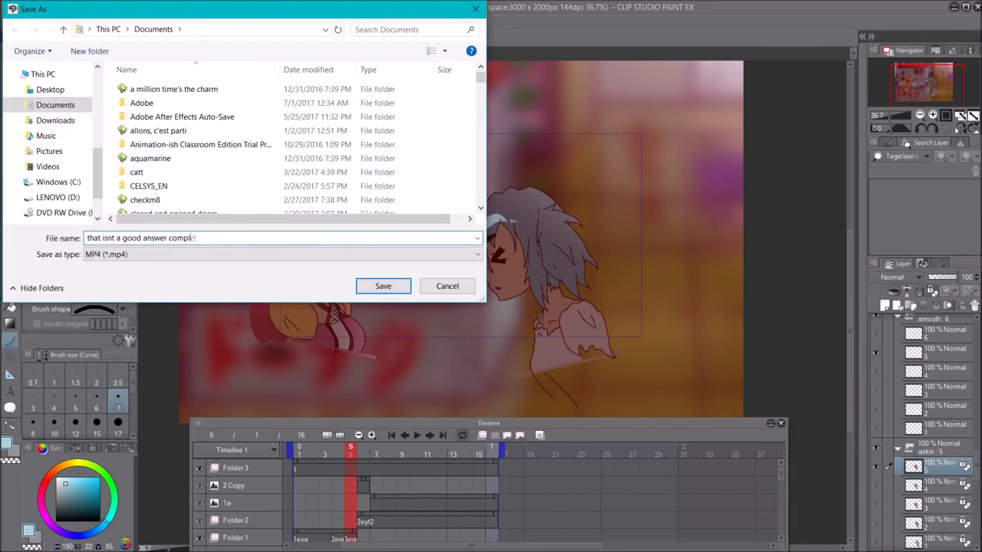
type("wer compl")
key("Return")
left_click(565, 143)
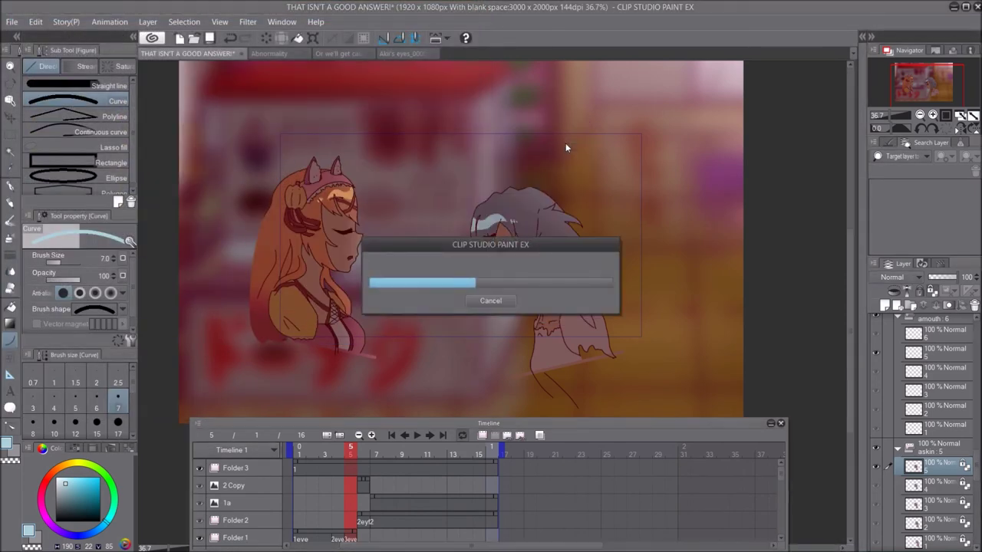